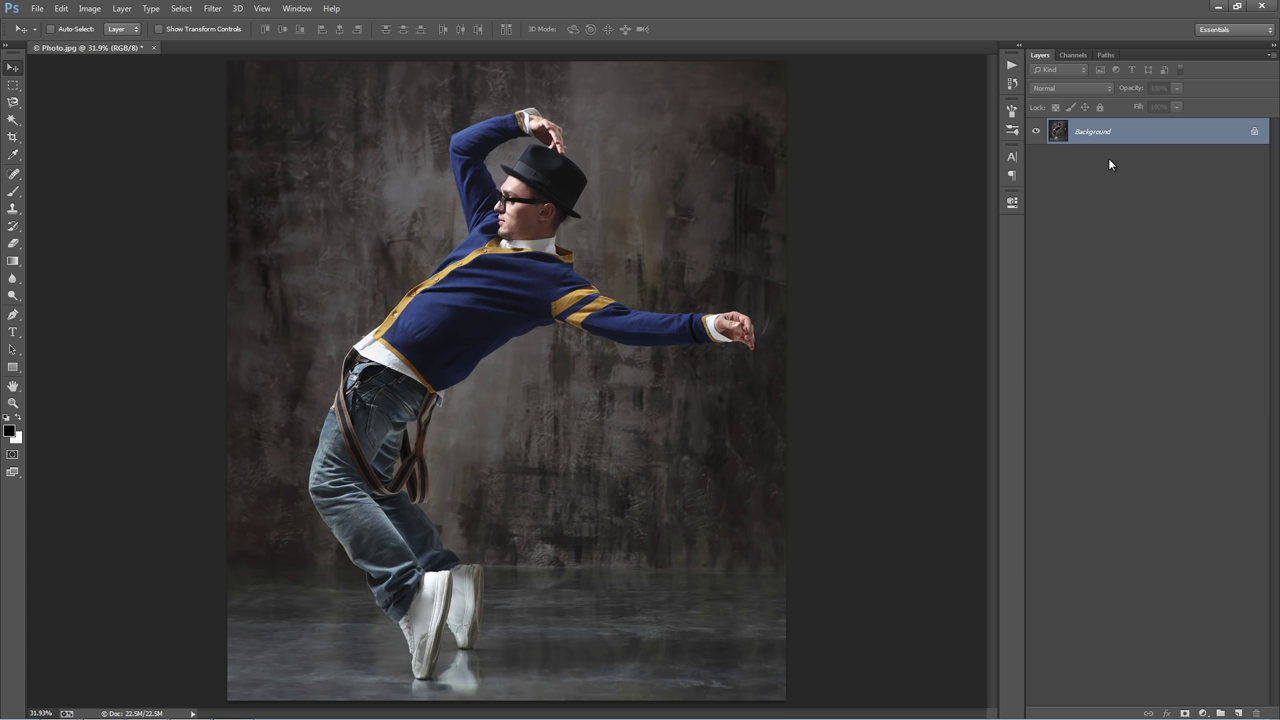
# Check in the Layers panel options that "Add 'copy' to Copied Layers and Groups" is enabled, and confirm the options
pyautogui.click(1268, 57)
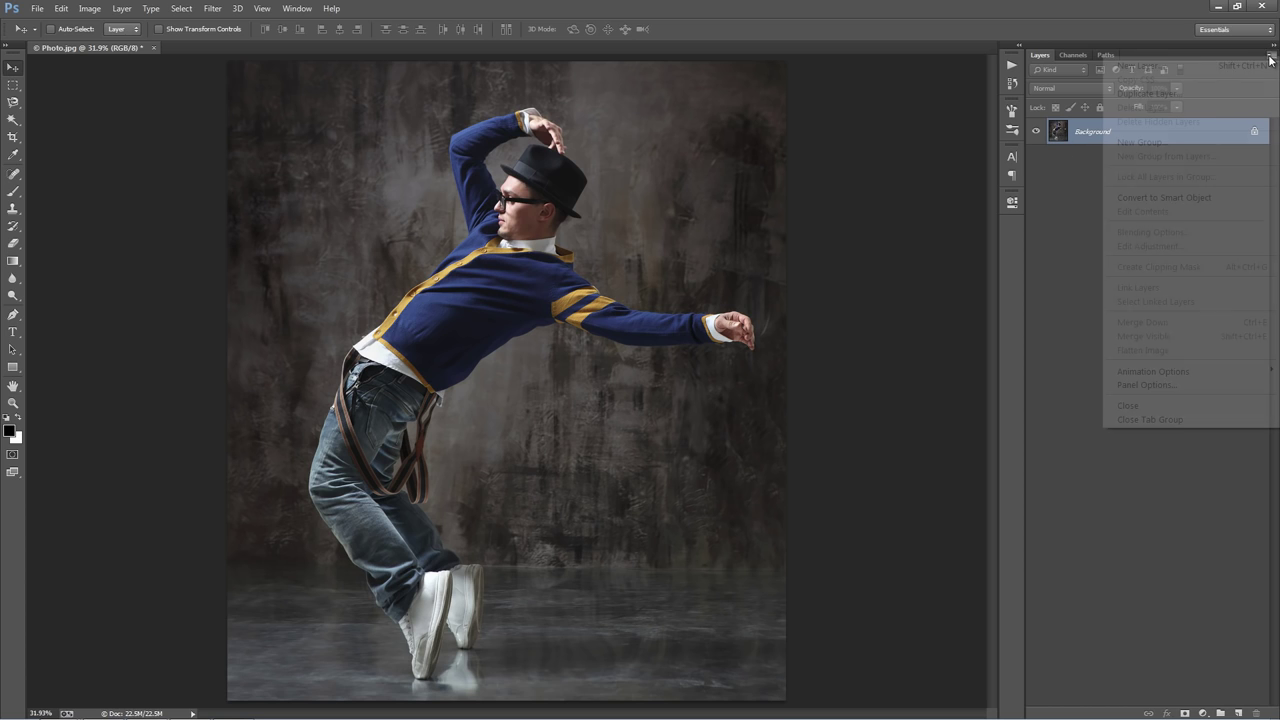
pyautogui.click(1190, 384)
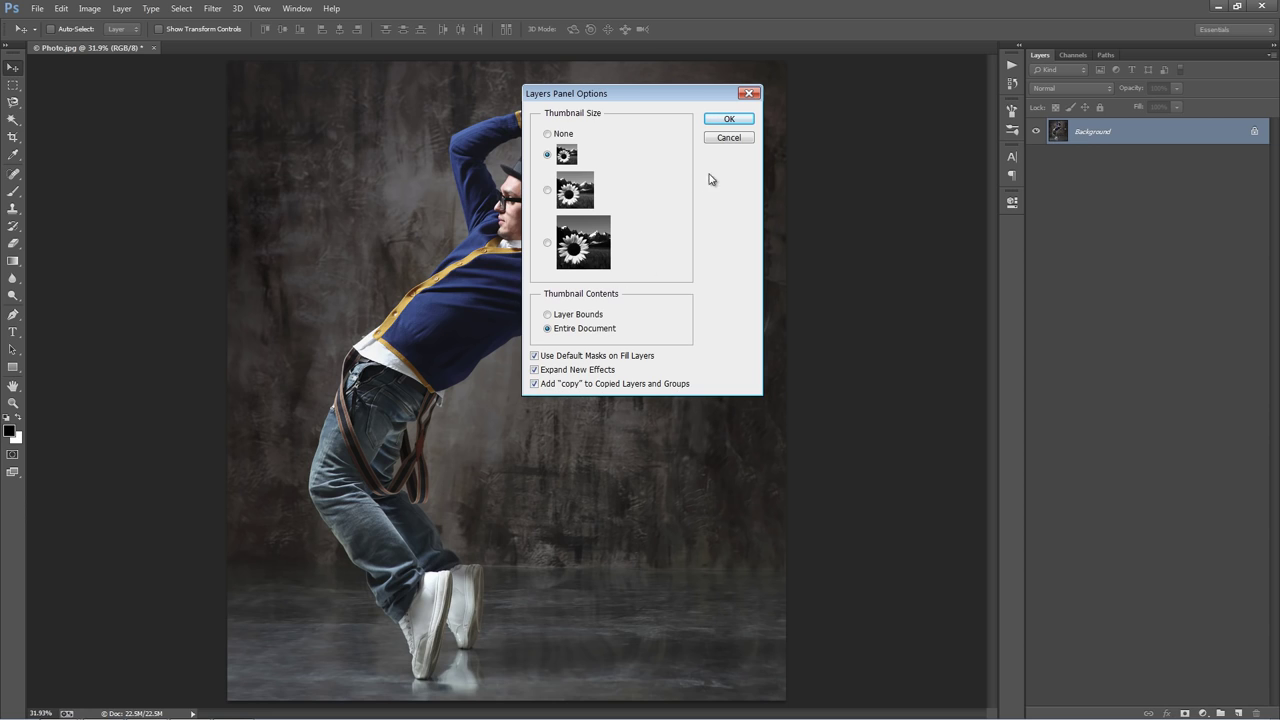
pyautogui.click(729, 119)
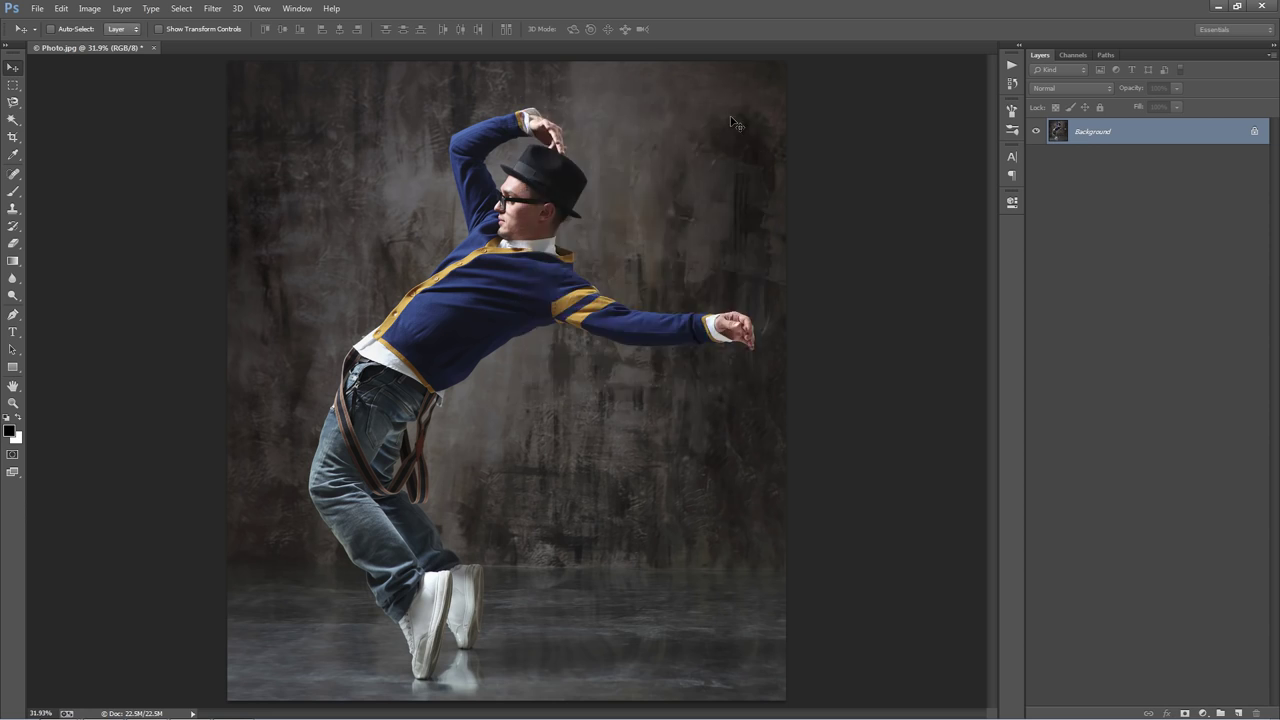
# Check the photo's colour mode and bit depth, and inspect its pixel dimensions and resolution in Image Size without changing them
pyautogui.click(87, 9)
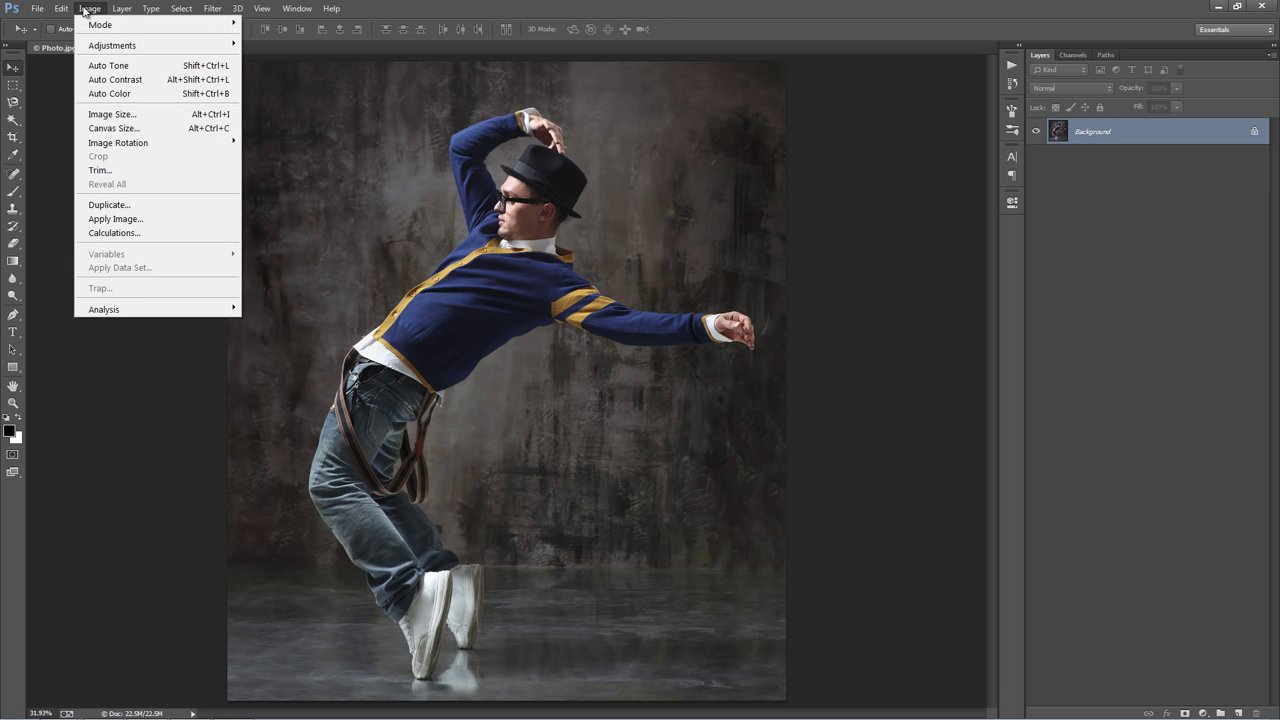
pyautogui.moveTo(90, 26)
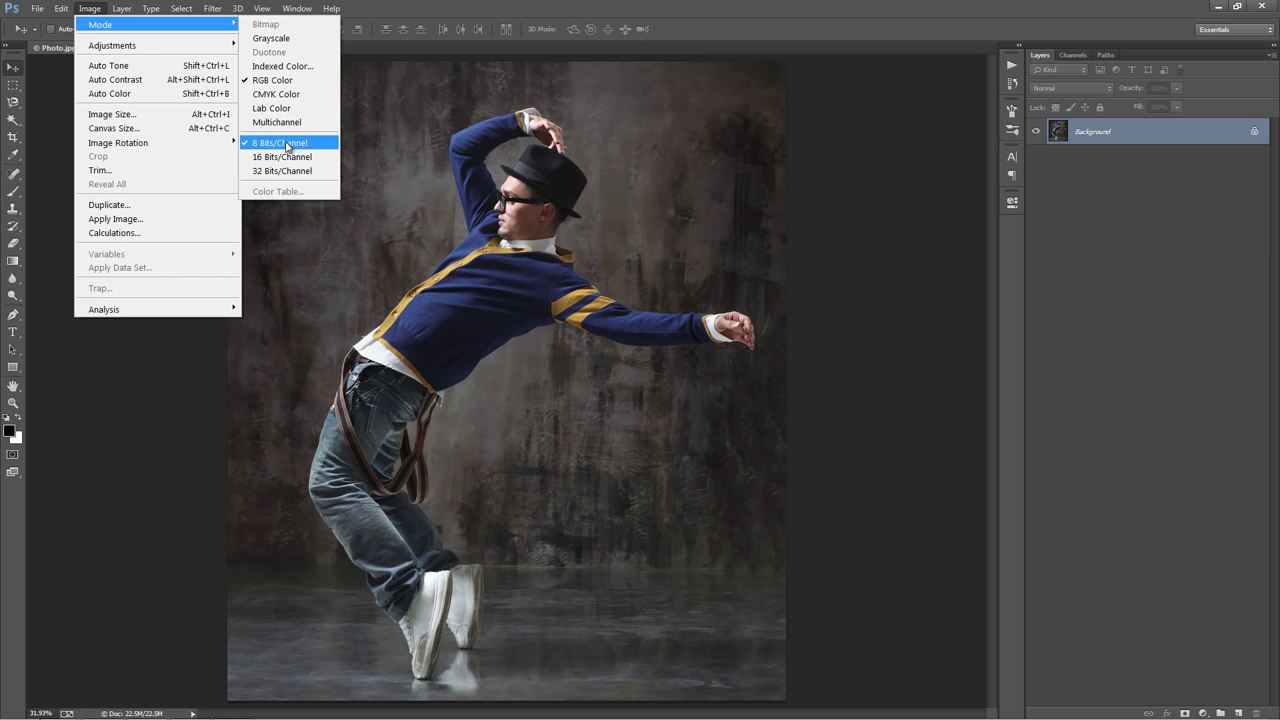
pyautogui.click(111, 116)
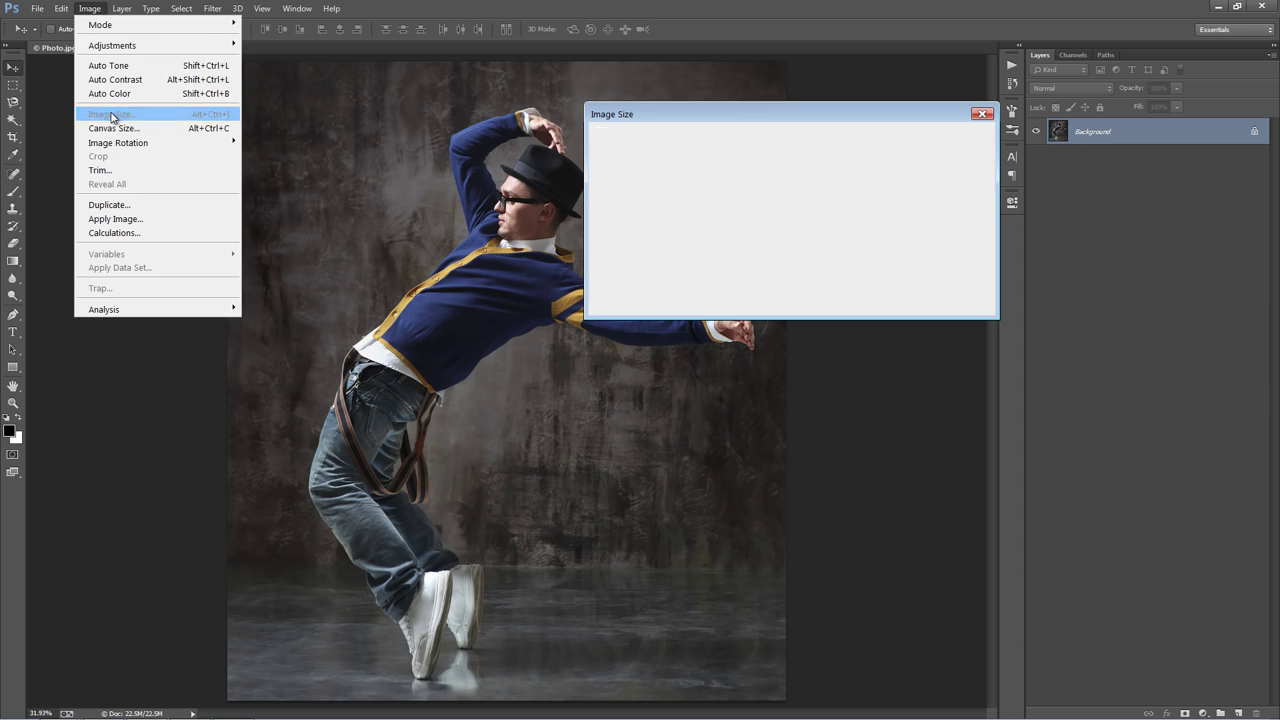
pyautogui.moveTo(668, 120); pyautogui.dragTo(706, 74)
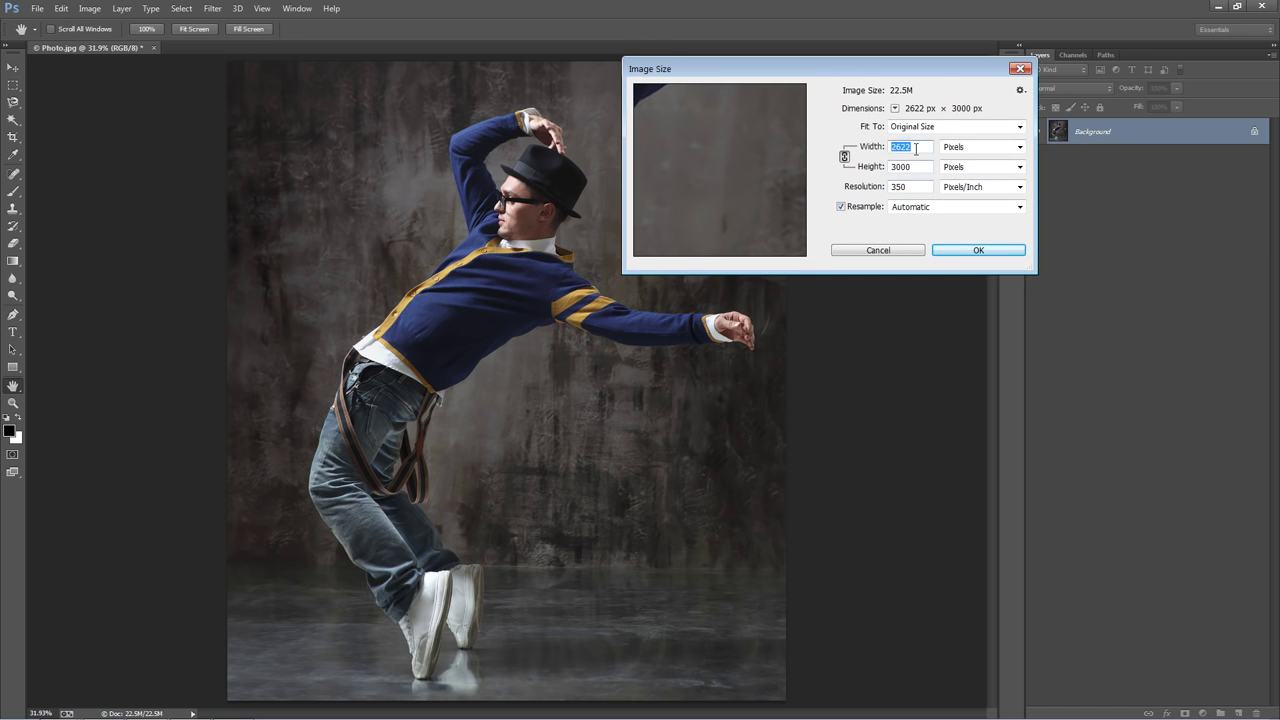
pyautogui.doubleClick(913, 167)
pyautogui.doubleClick(893, 187)
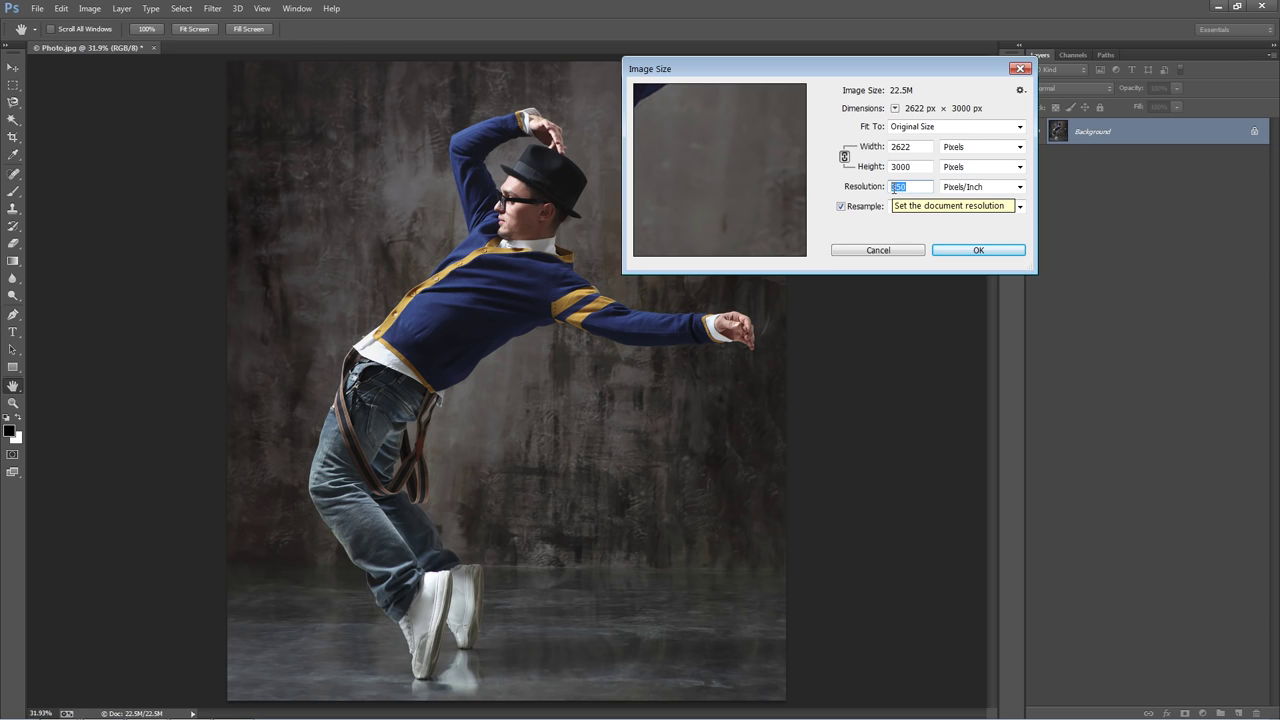
pyautogui.click(919, 166)
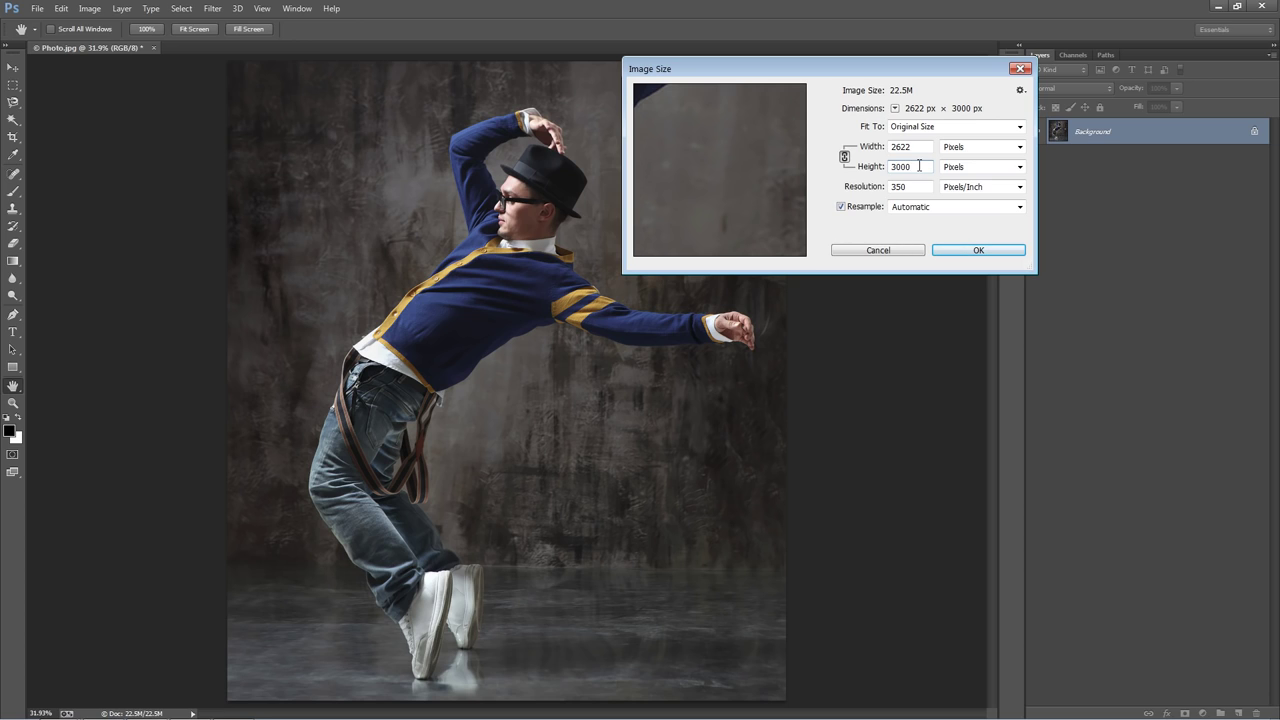
pyautogui.click(865, 251)
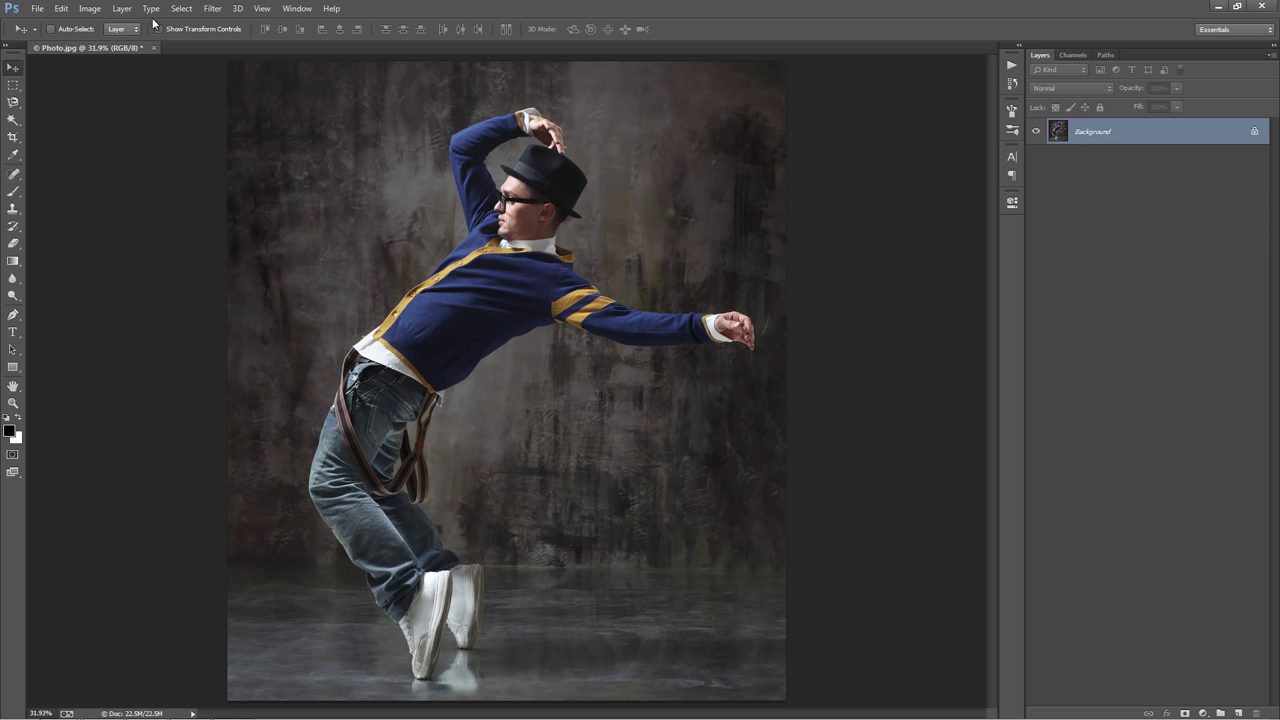
# Create a new empty layer named "brush" above the Background
pyautogui.click(121, 8)
pyautogui.moveTo(138, 25)
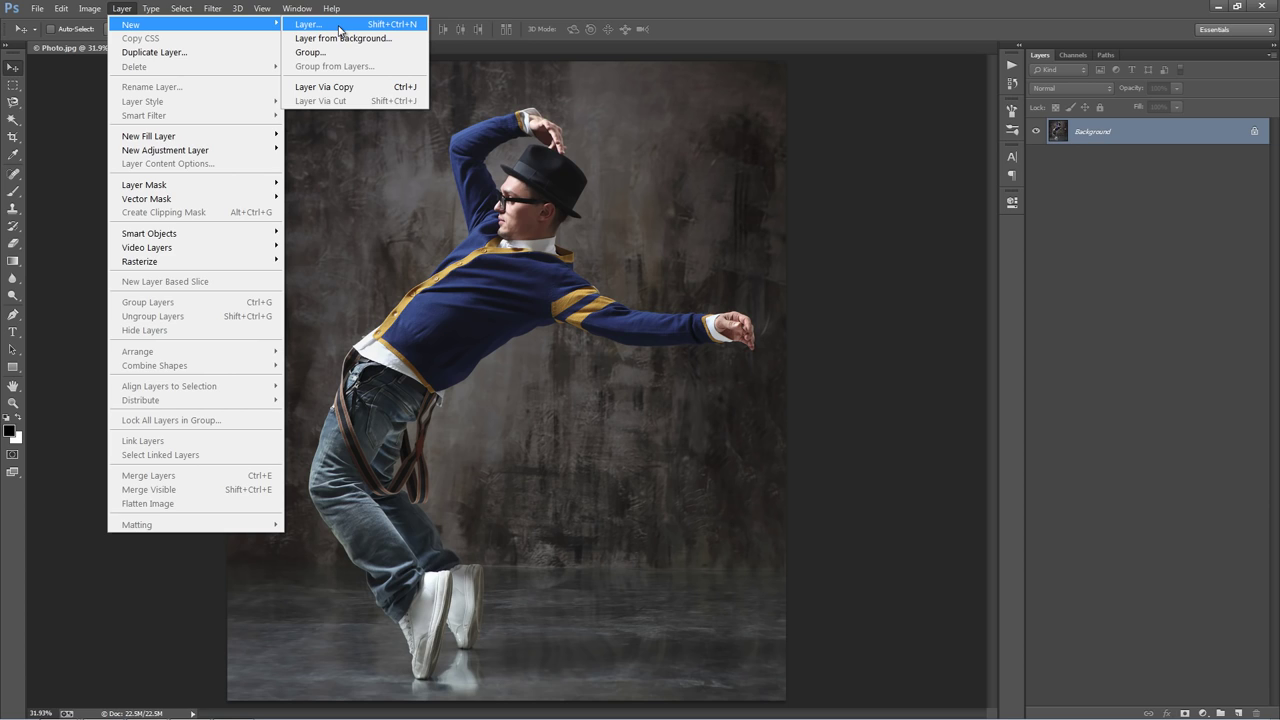
pyautogui.click(339, 30)
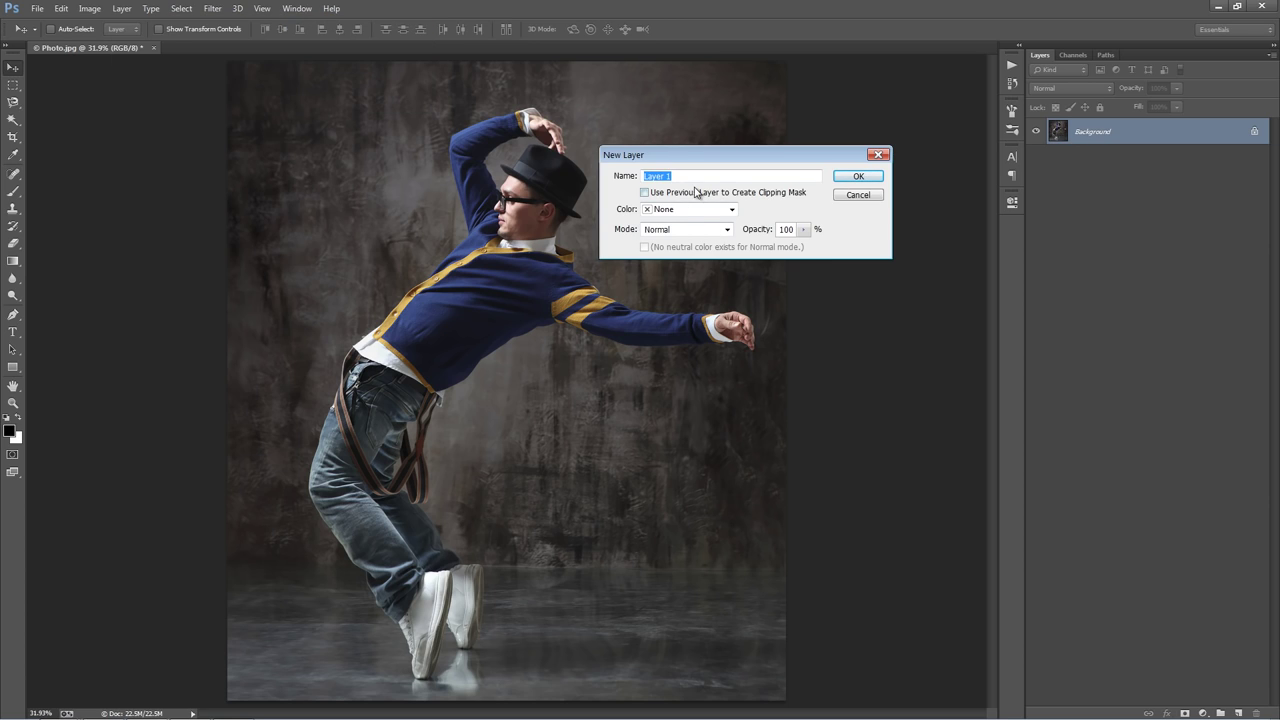
pyautogui.write('brush')
pyautogui.hotkey('ctrl', 'a')
pyautogui.click(858, 177)
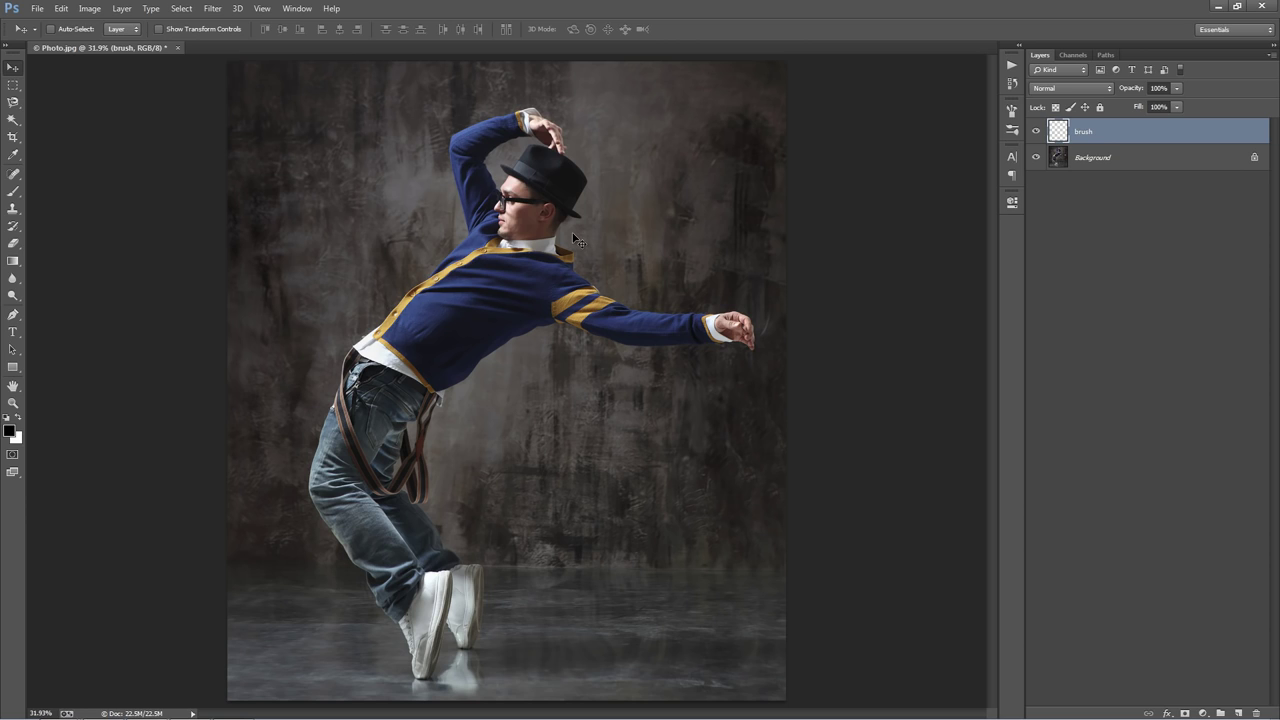
# Close Photo.jpg without saving and open PhotoBrushed.psd, fitted to the window
pyautogui.hotkey('ctrl', 'w')
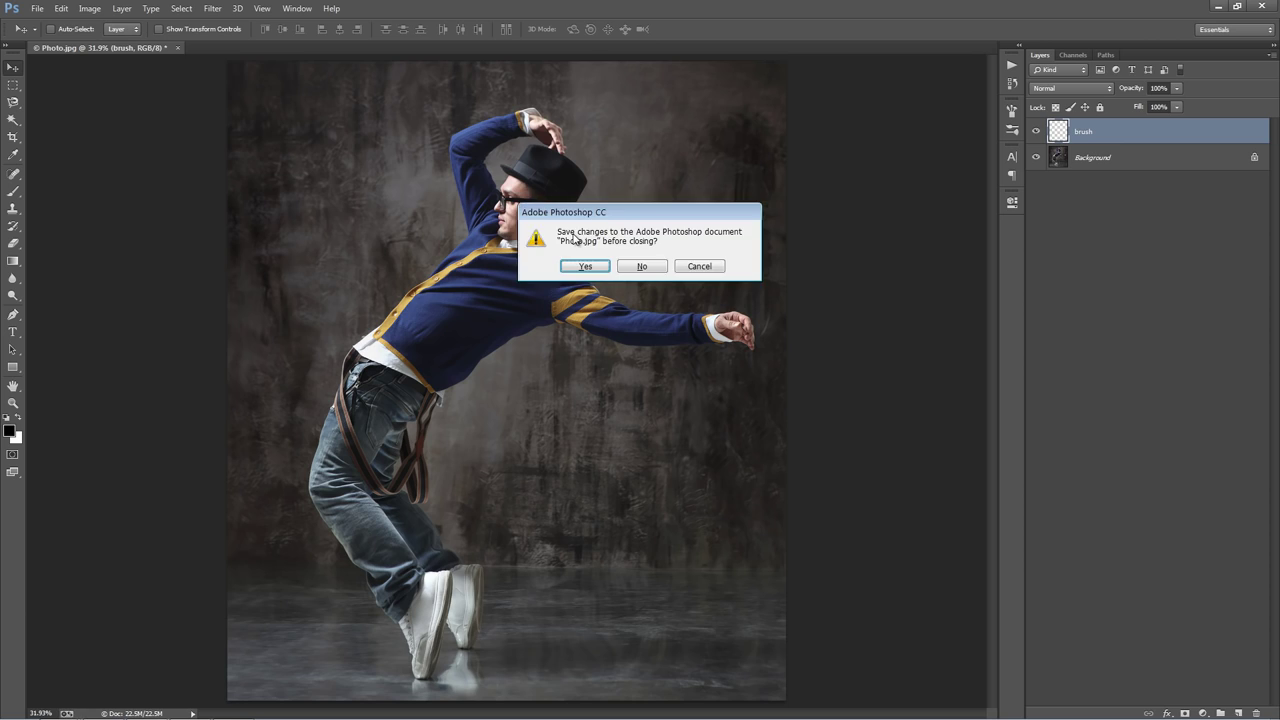
pyautogui.press('n')
pyautogui.hotkey('ctrl', 'o')
pyautogui.press('End')
pyautogui.press('Return')
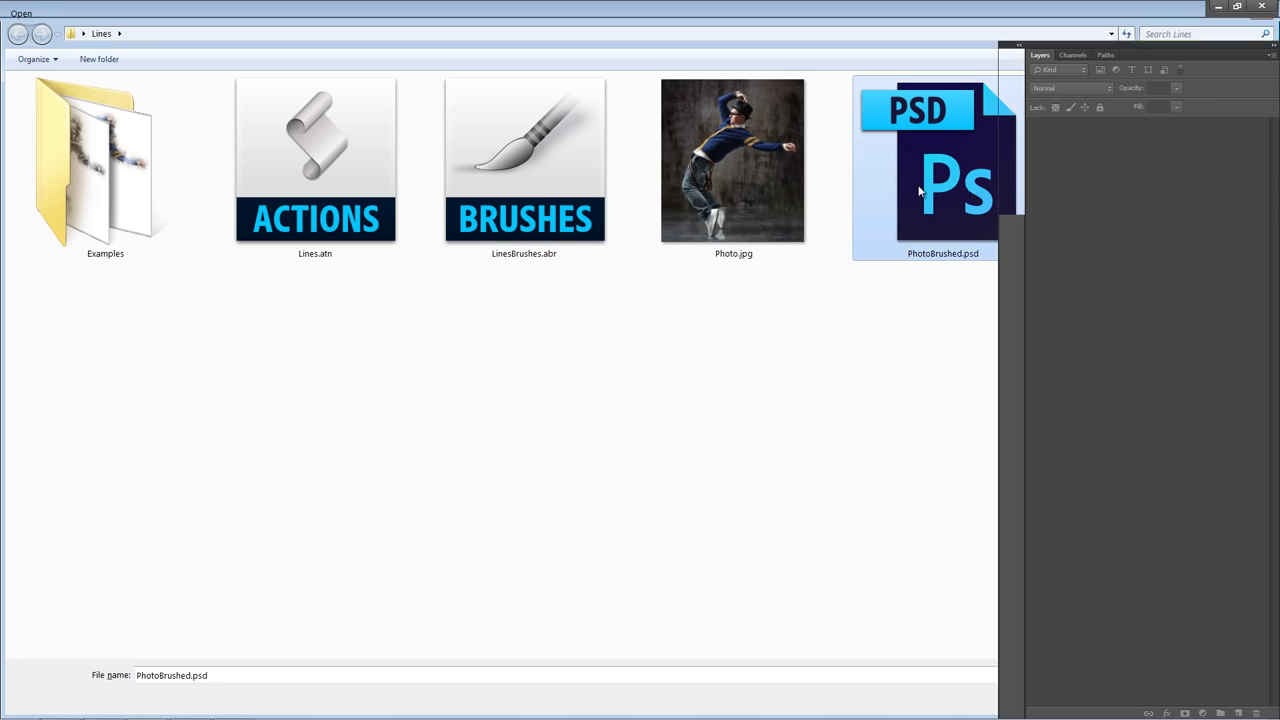
pyautogui.hotkey('ctrl', '0')
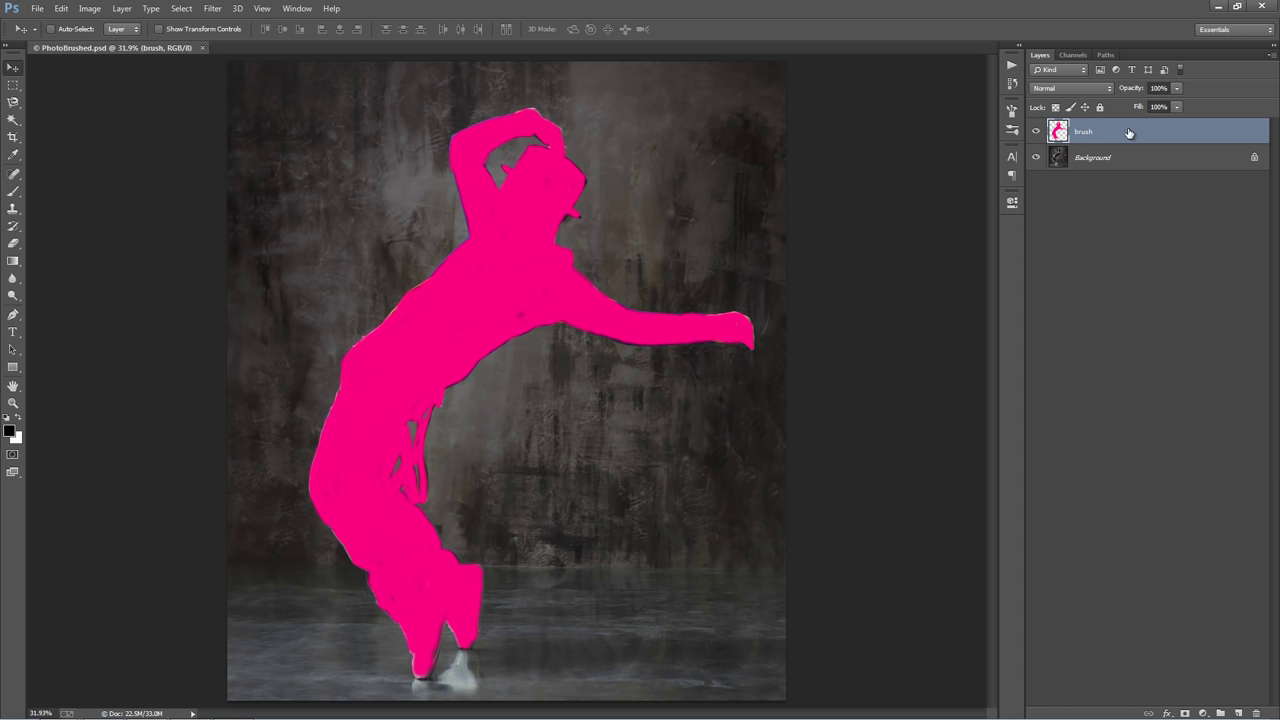
pyautogui.moveTo(640, 210)
pyautogui.mouseDown()
pyautogui.moveTo(561, 217)
pyautogui.moveTo(637, 185)
pyautogui.moveTo(625, 207)
pyautogui.moveTo(640, 214)
pyautogui.mouseUp()
pyautogui.moveTo(423, 294)
pyautogui.mouseDown()
pyautogui.moveTo(434, 205)
pyautogui.moveTo(494, 286)
pyautogui.mouseUp()
# Load the Lines.atn action set into the Actions panel
pyautogui.click(296, 9)
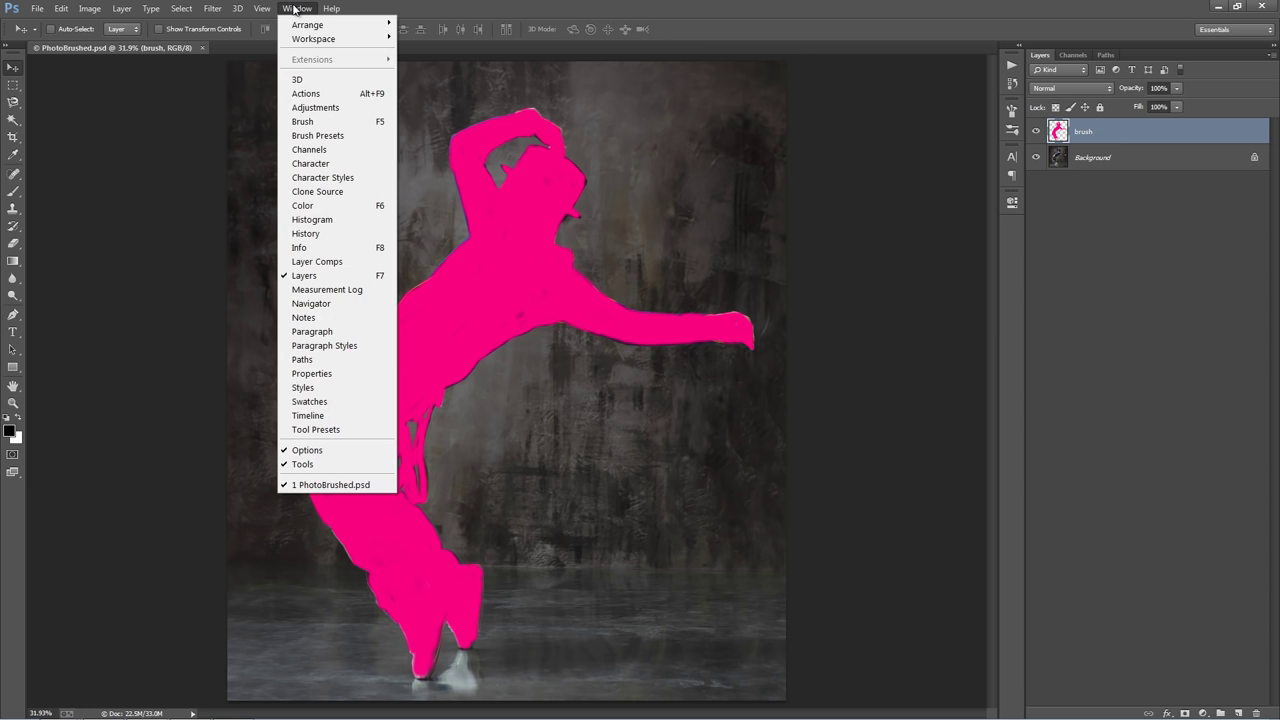
pyautogui.click(306, 93)
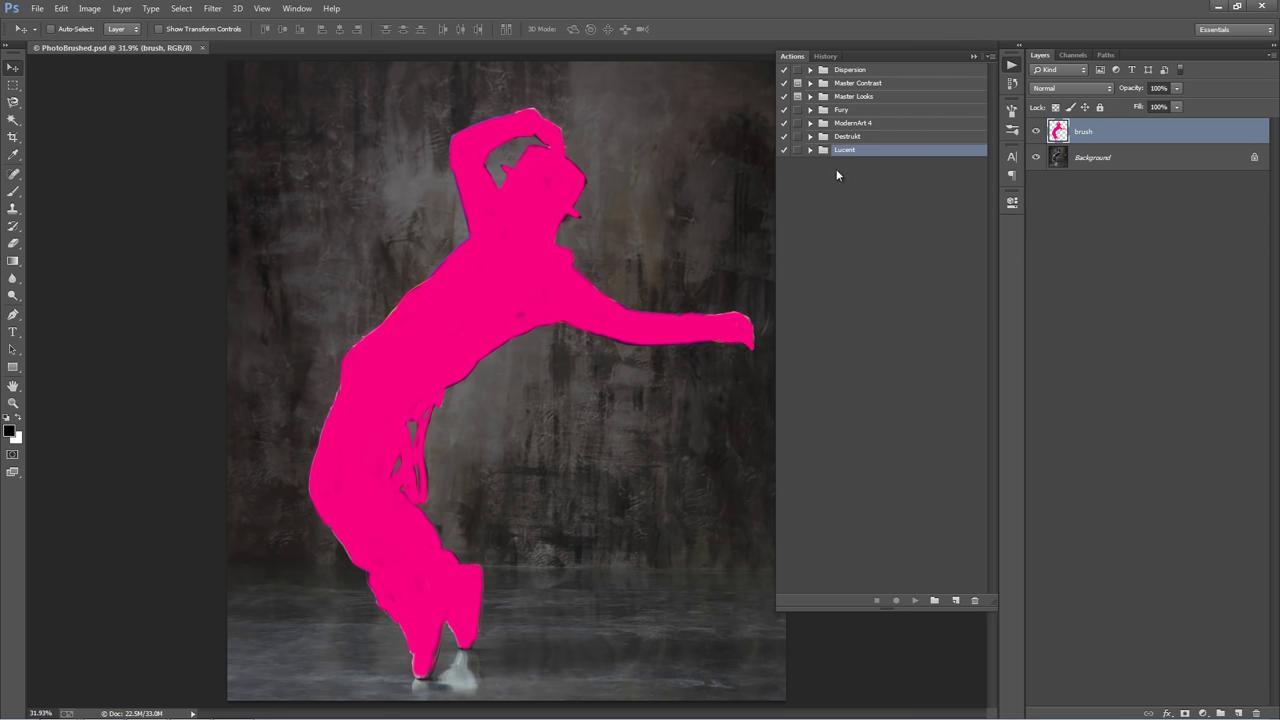
pyautogui.click(989, 57)
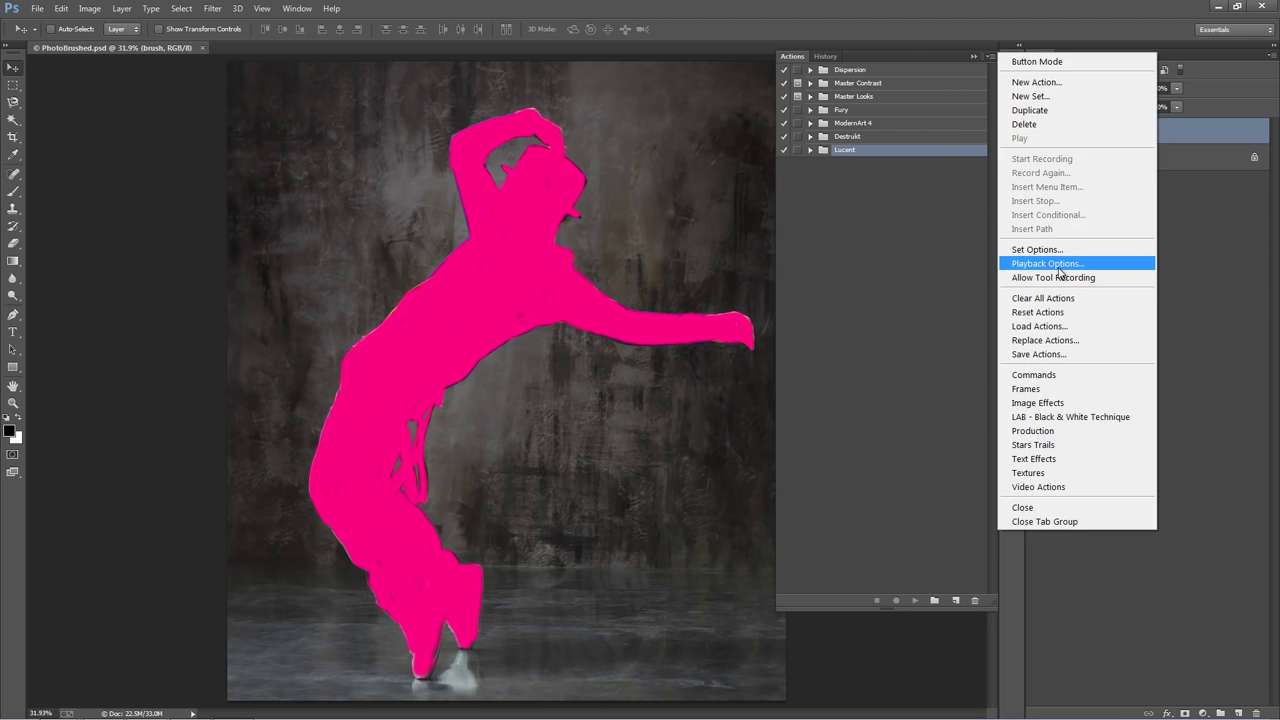
pyautogui.click(1074, 331)
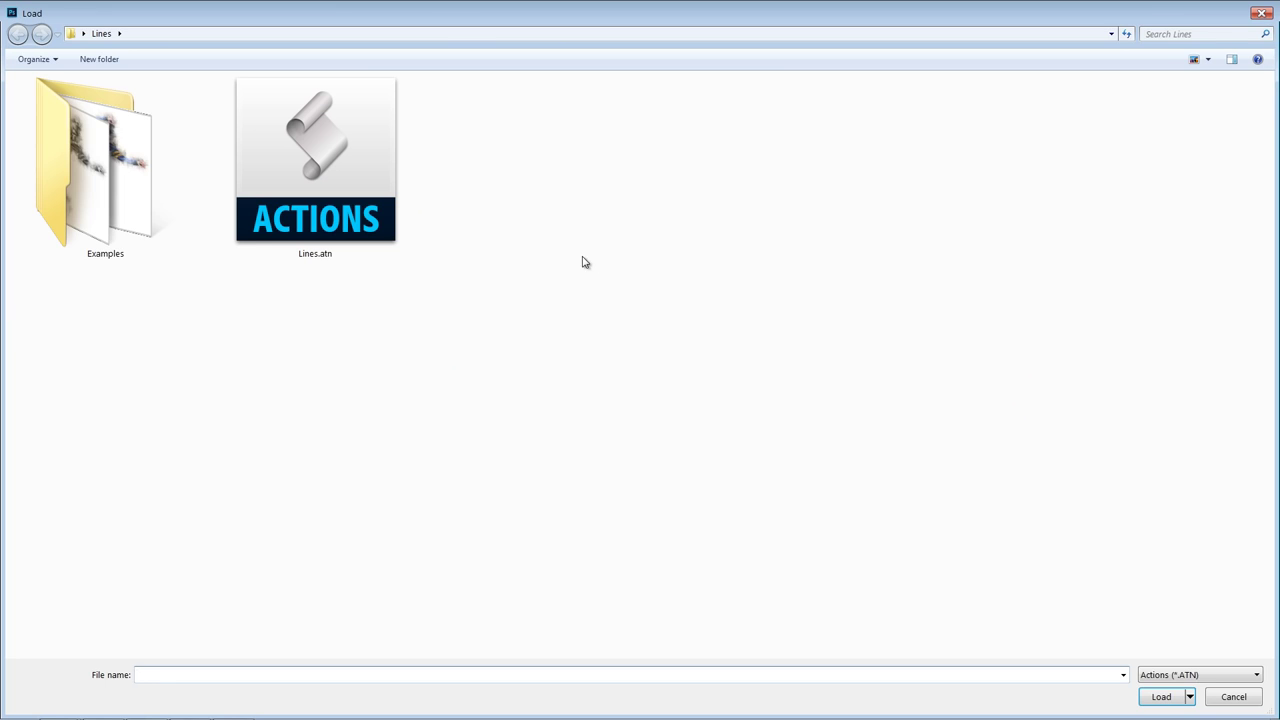
pyautogui.doubleClick(320, 218)
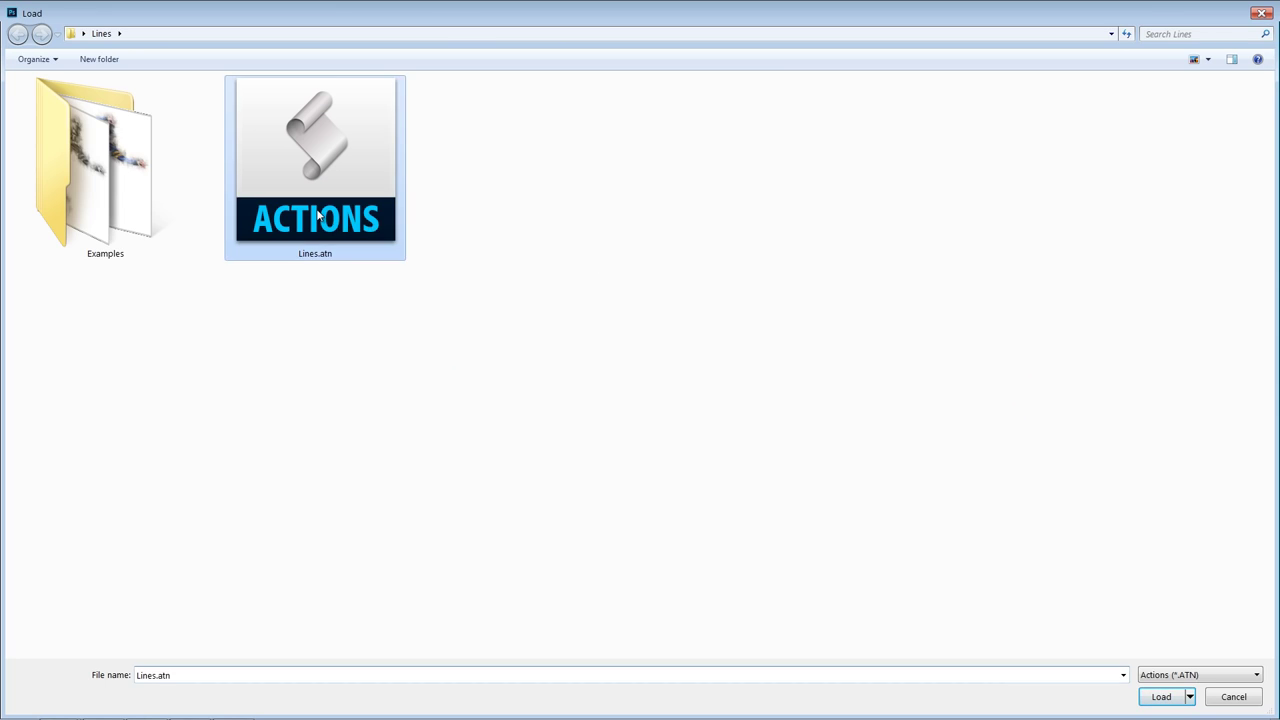
pyautogui.click(849, 178)
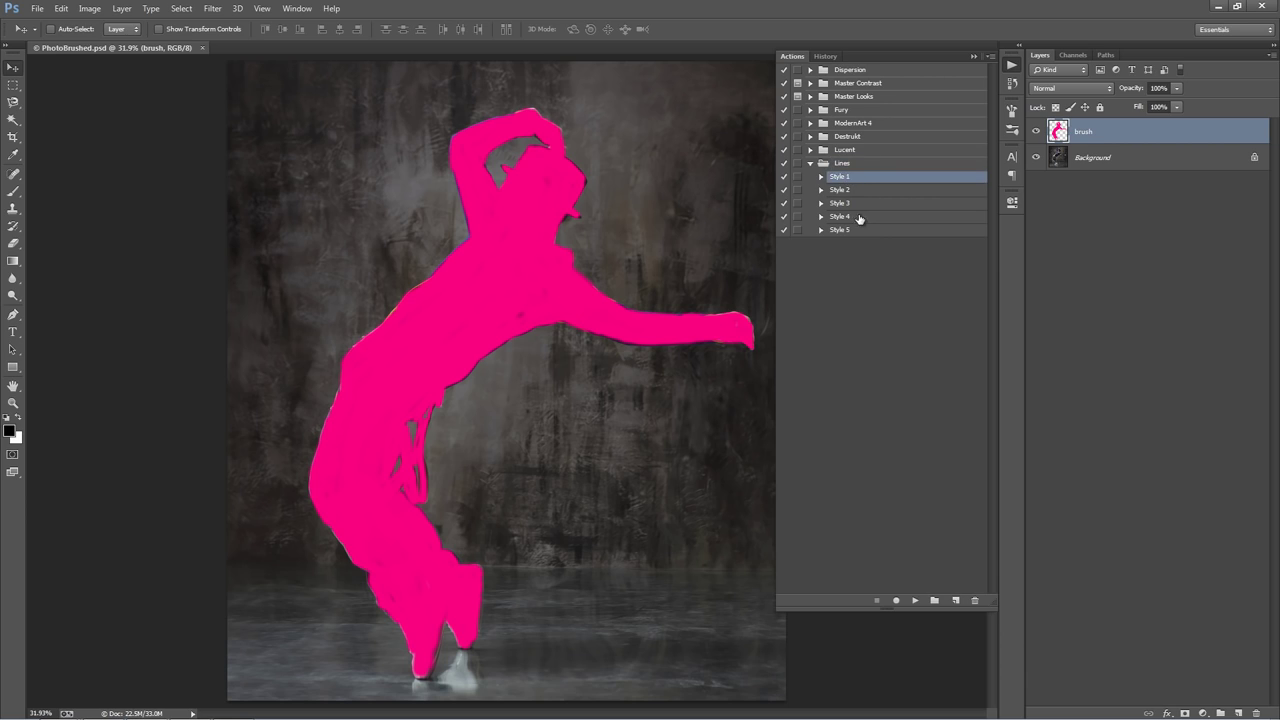
pyautogui.keyDown('shift'); pyautogui.click(860, 231); pyautogui.keyUp('shift')
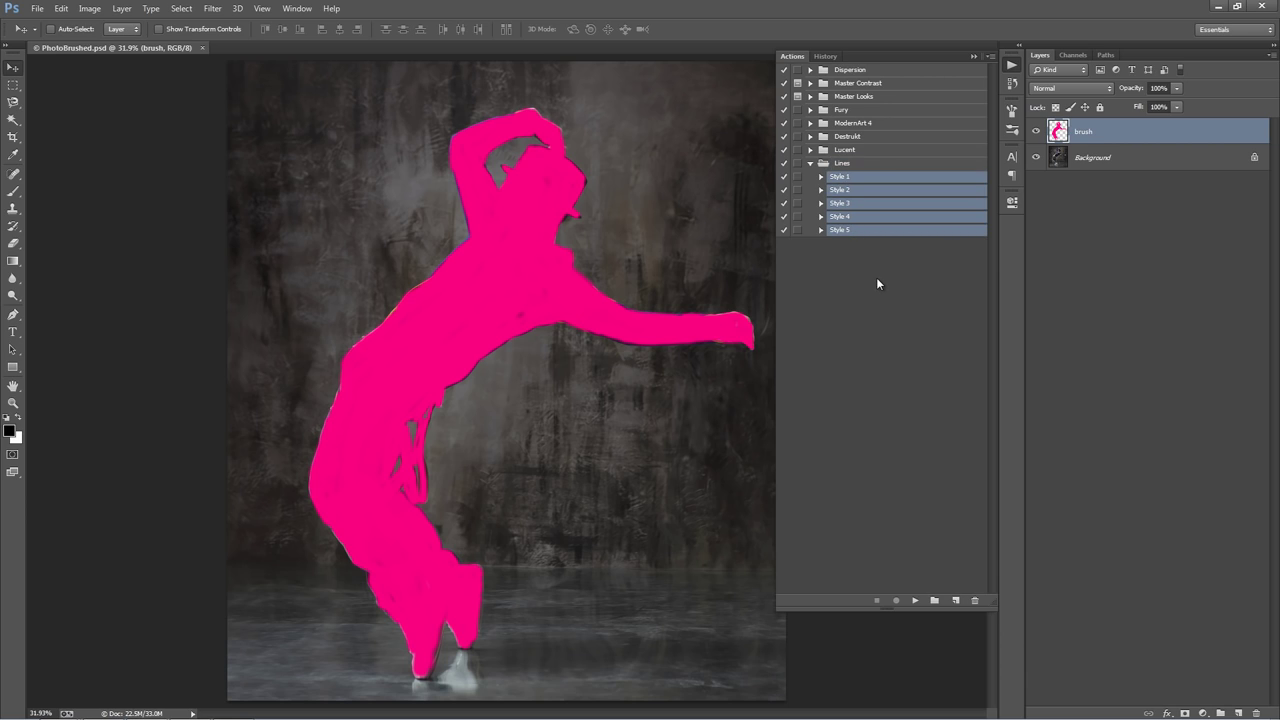
pyautogui.click(880, 278)
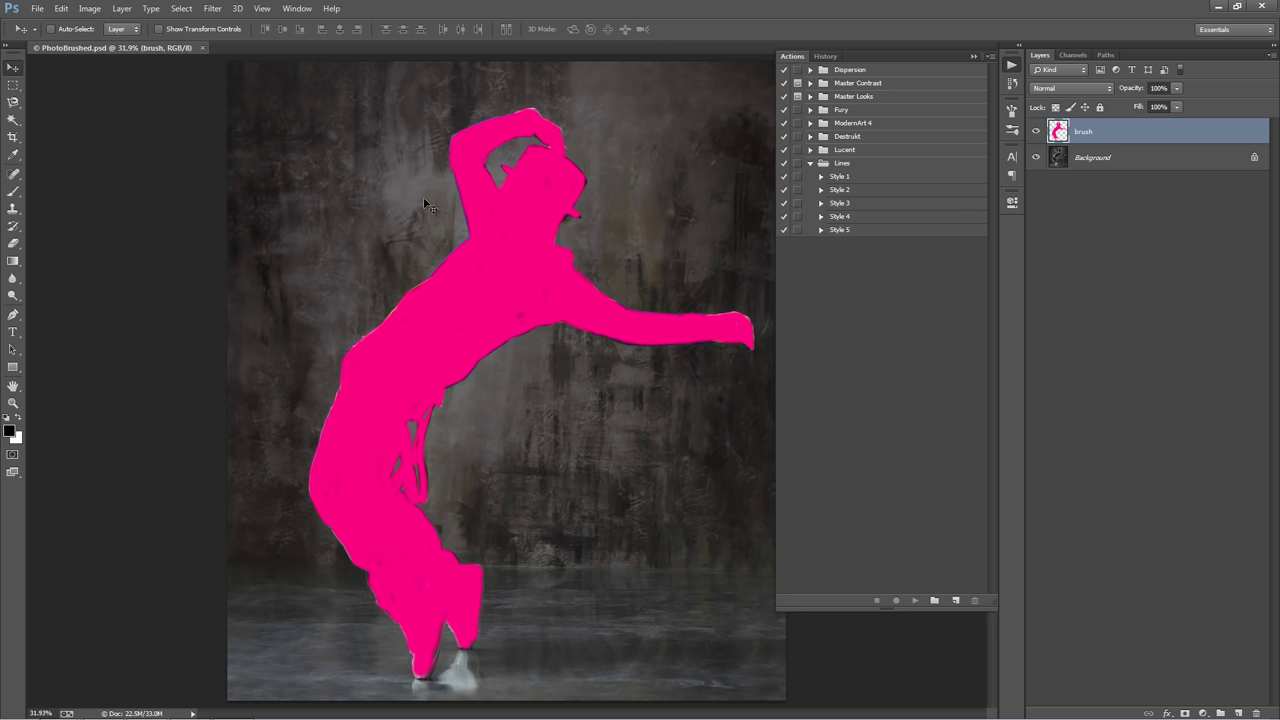
pyautogui.click(973, 57)
# Replace the Brush tool's presets with the LinesBrushes.abr brush set and return to the Move tool
pyautogui.press('b')
pyautogui.moveTo(305, 185); pyautogui.dragTo(410, 260)
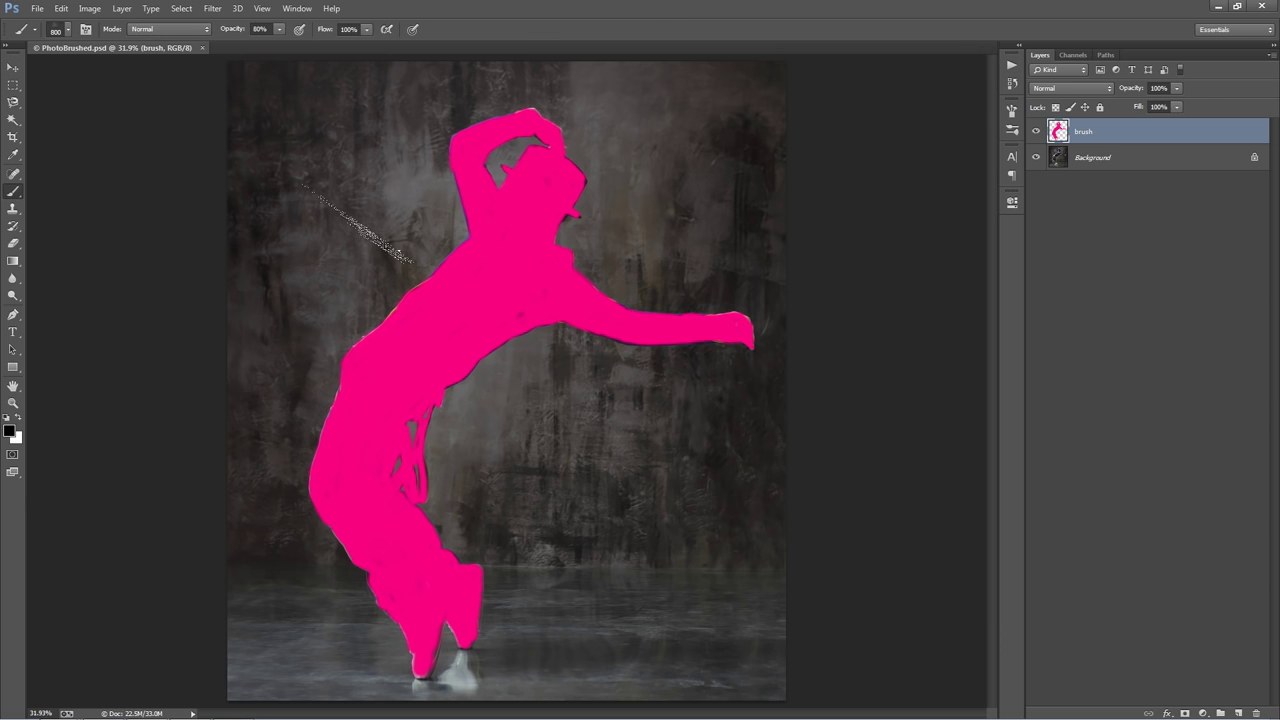
pyautogui.rightClick(405, 258)
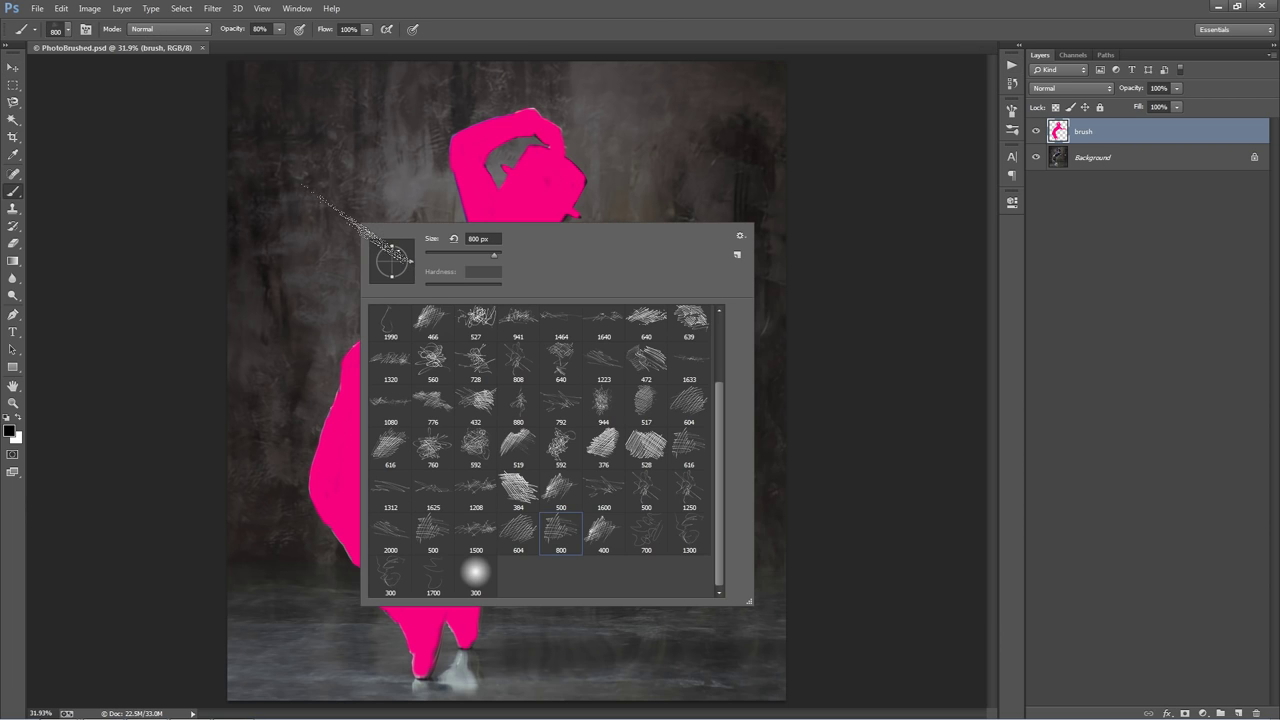
pyautogui.scroll(2, 534, 372)
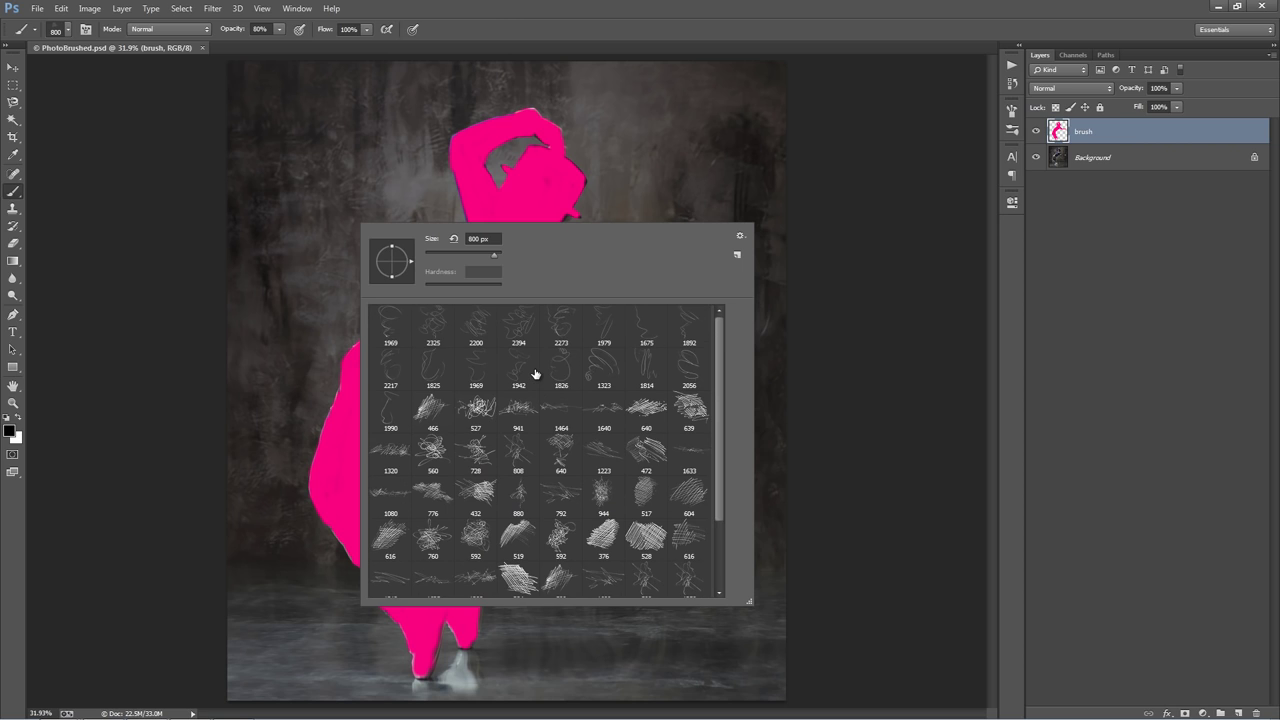
pyautogui.click(740, 237)
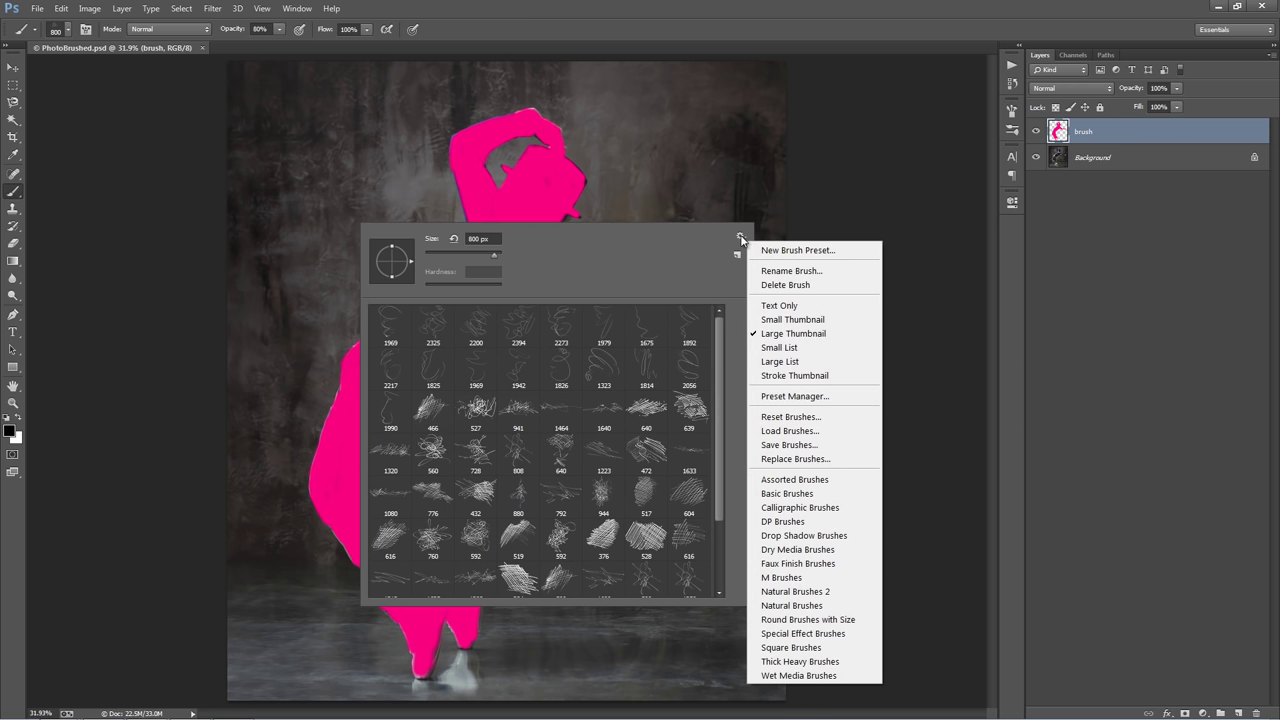
pyautogui.click(831, 459)
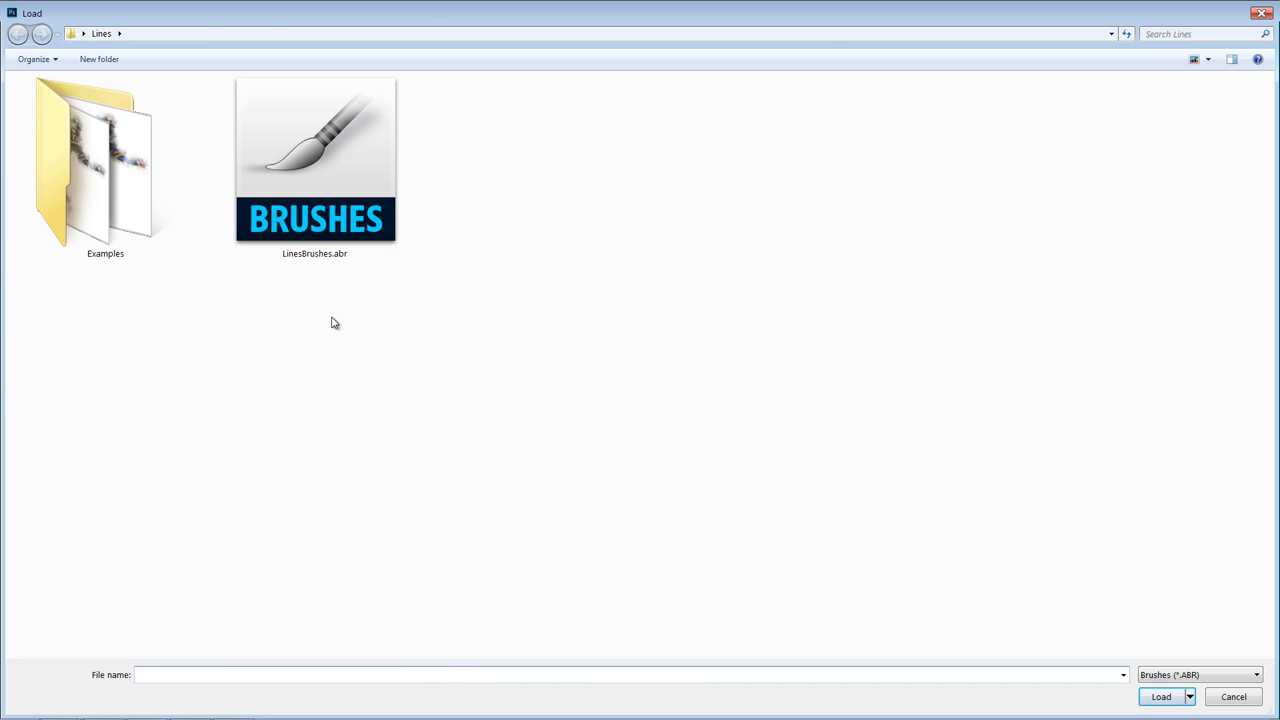
pyautogui.click(336, 201)
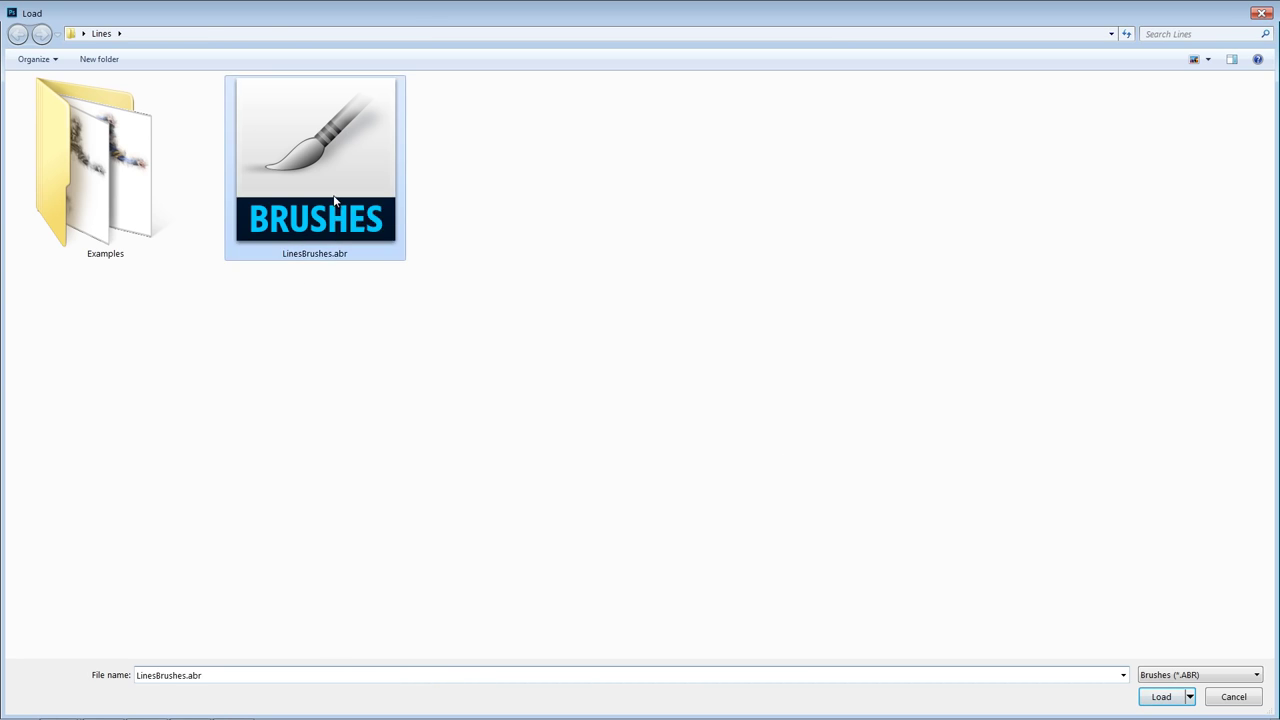
pyautogui.doubleClick(336, 201)
pyautogui.scroll(-3, 574, 455)
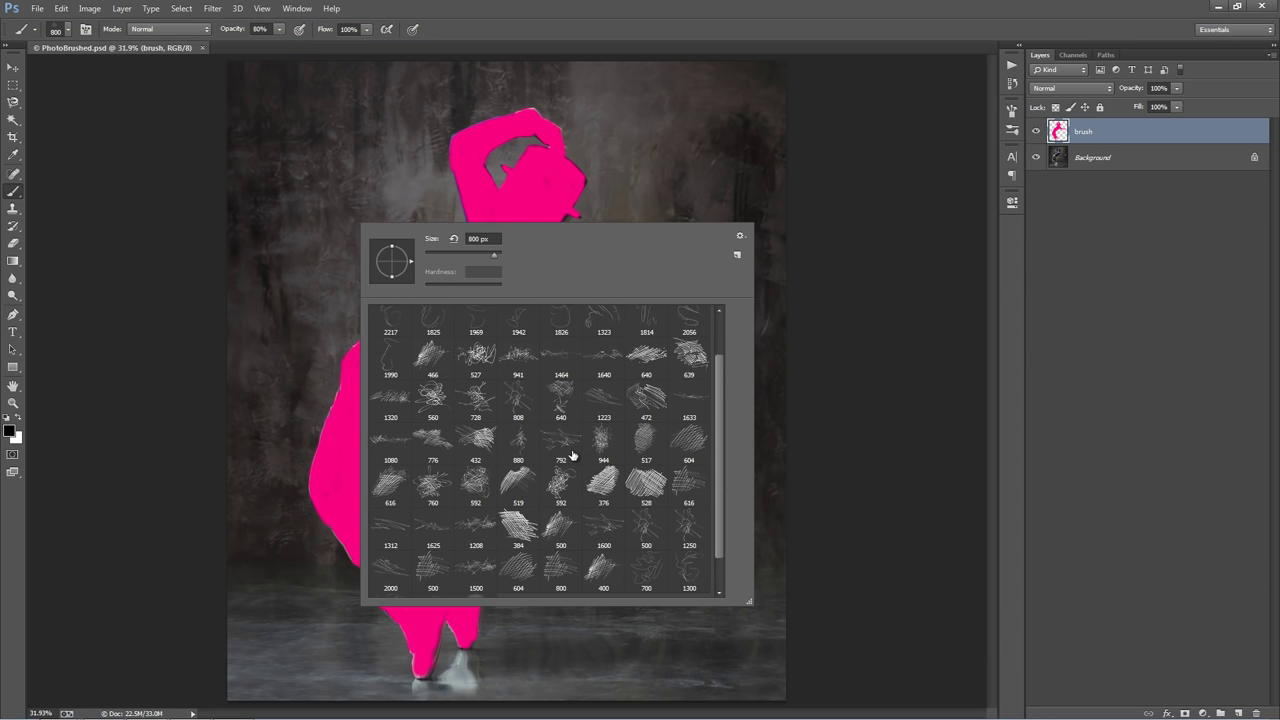
pyautogui.scroll(3, 525, 440)
pyautogui.scroll(1, 516, 412)
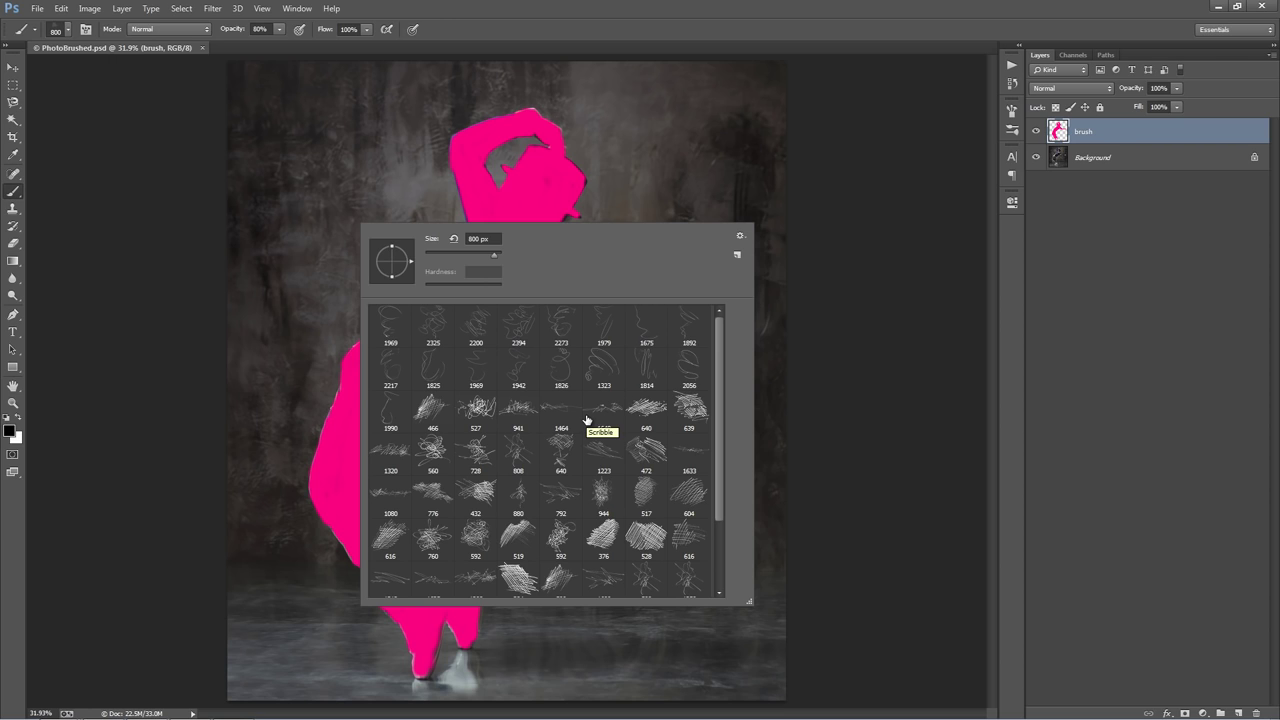
pyautogui.click(565, 172)
pyautogui.press('v')
# Select the Style 1 action in the Lines action set and collapse the Actions panel
pyautogui.click(1012, 65)
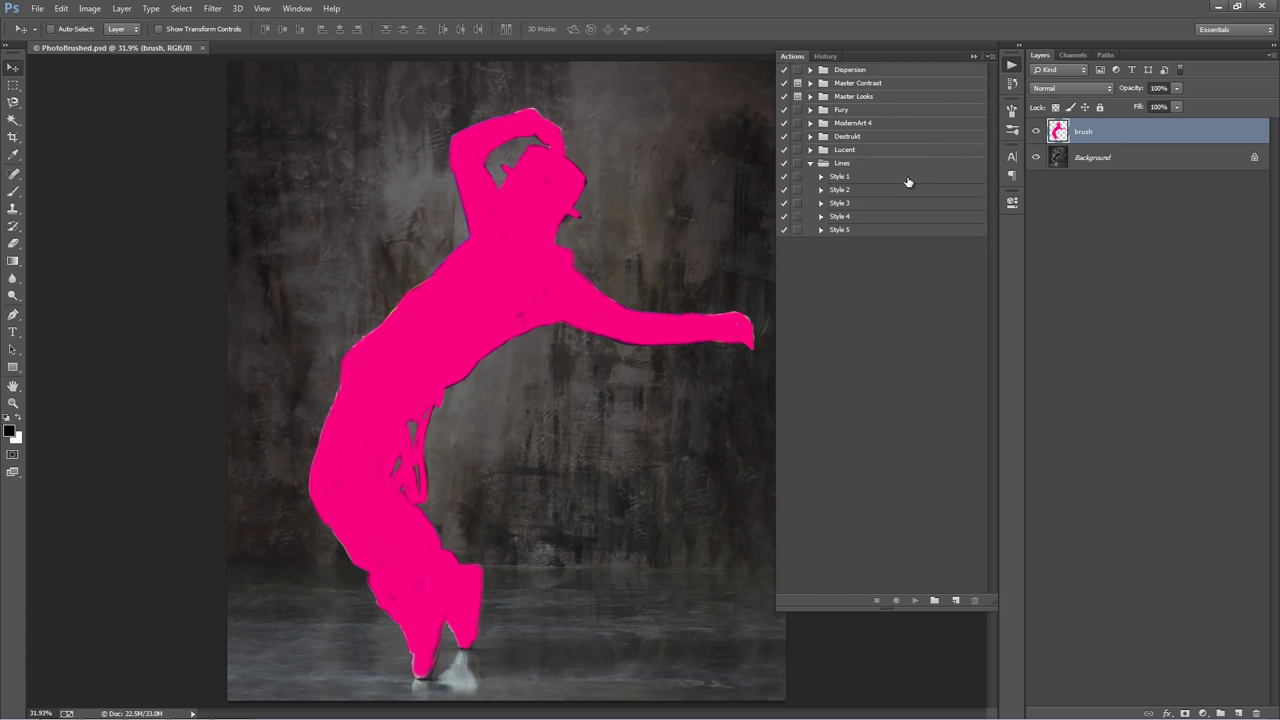
pyautogui.click(857, 179)
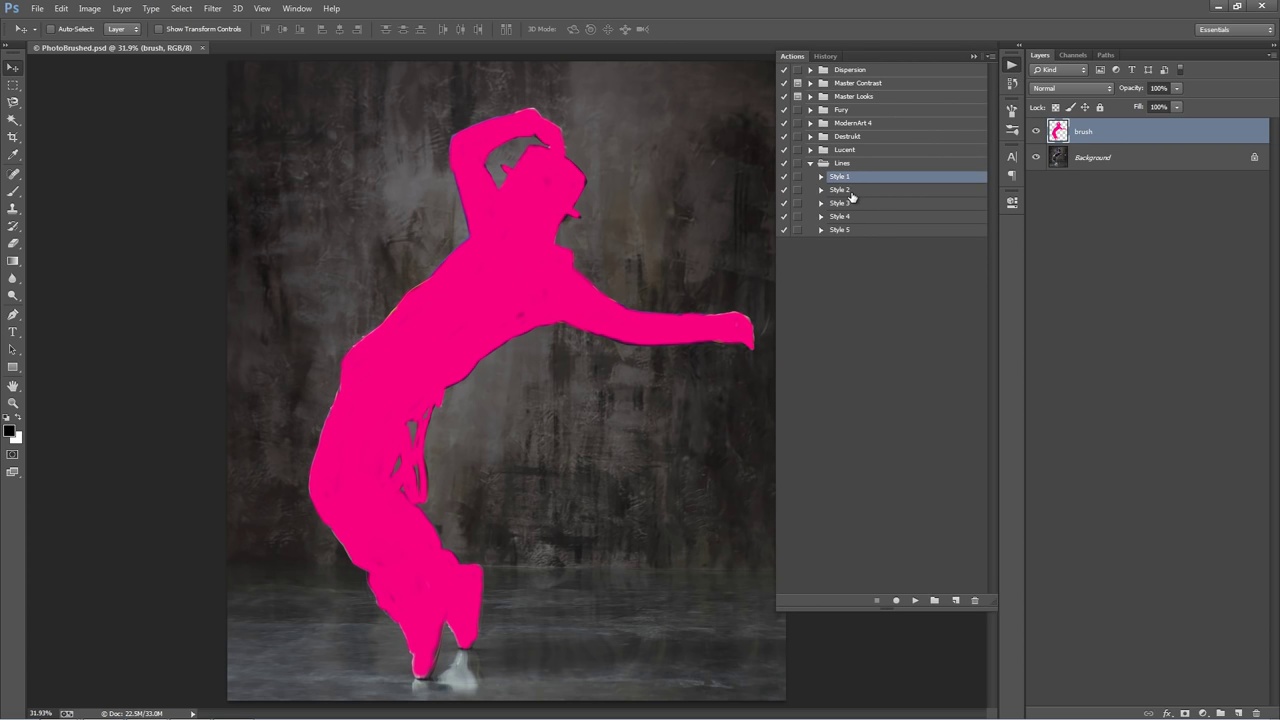
pyautogui.click(915, 600)
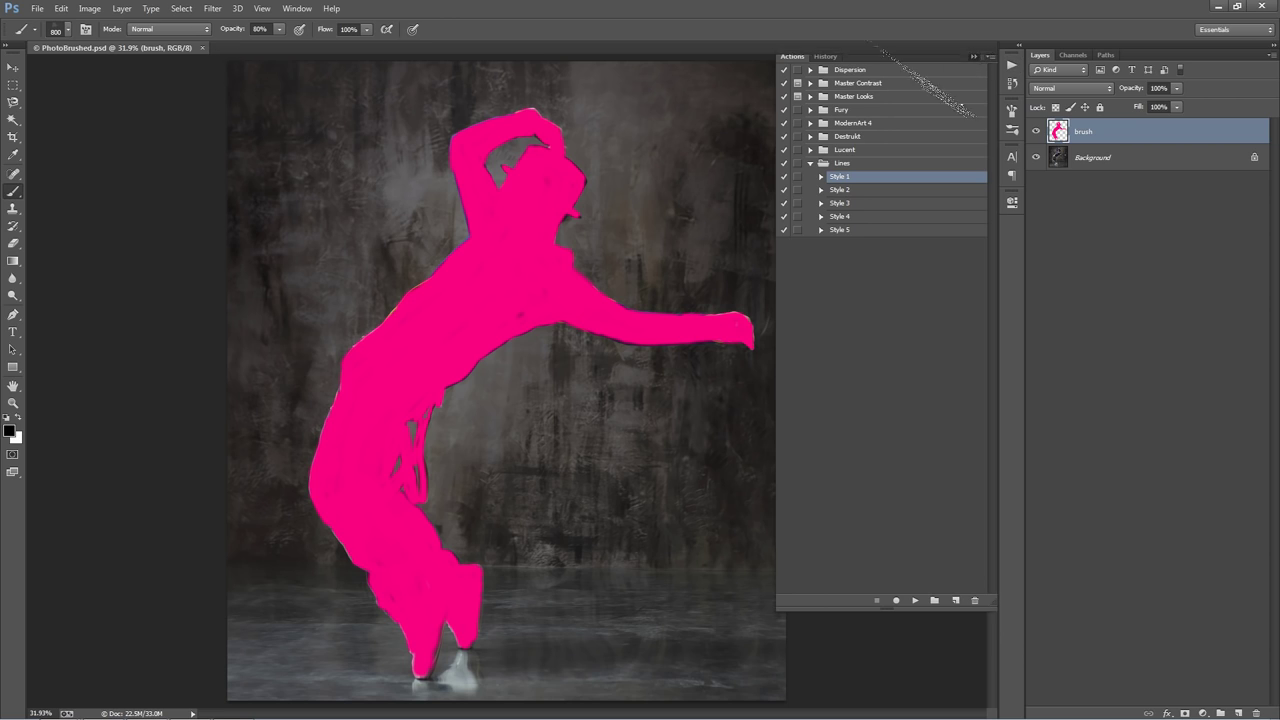
pyautogui.click(981, 56)
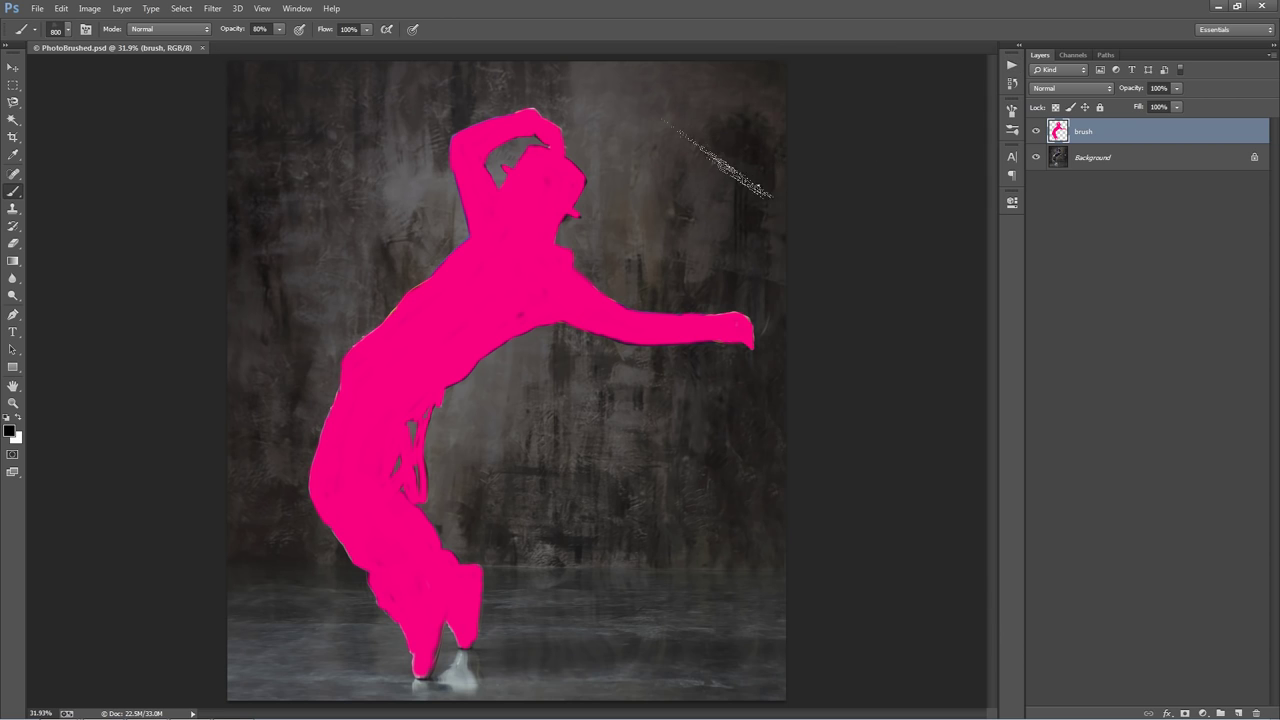
# Set the Brush tool's opacity to 100% and return to the Move tool
pyautogui.click(279, 30)
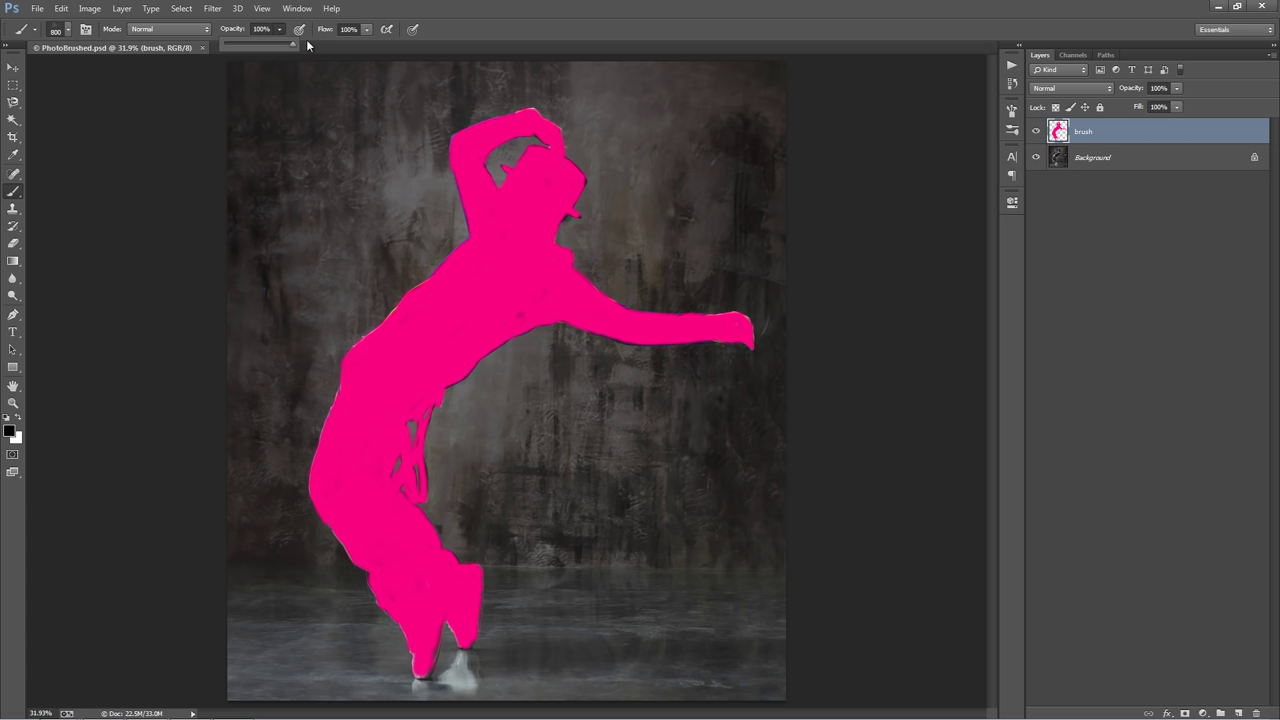
pyautogui.click(362, 113)
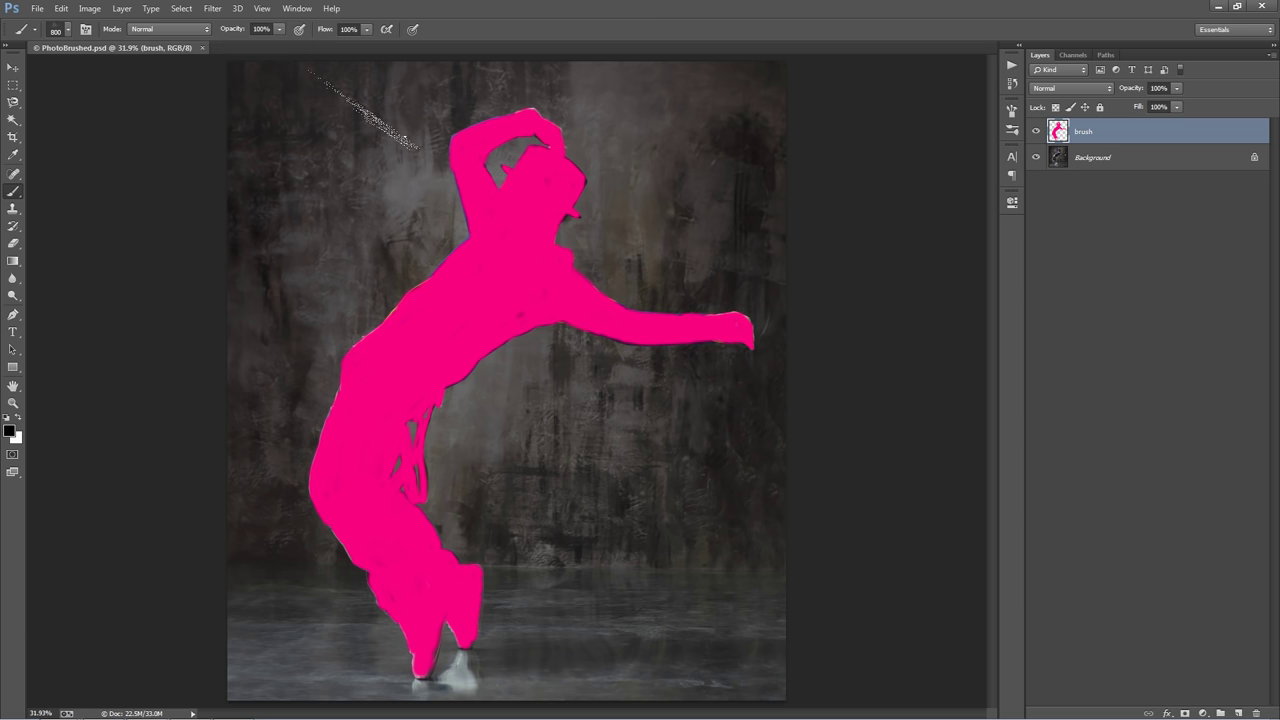
pyautogui.press('v')
# Open the example image Style_1.jpg from the Examples folder and fit it to the window
pyautogui.hotkey('ctrl', 'o')
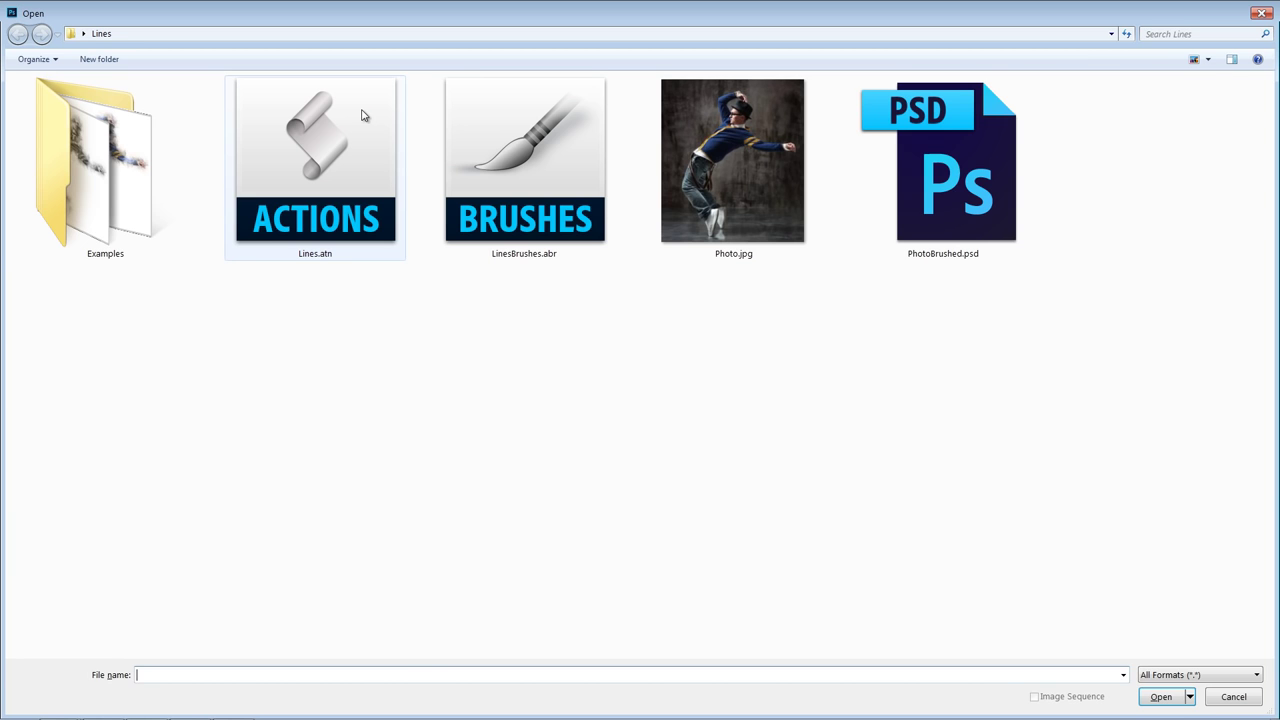
pyautogui.doubleClick(143, 177)
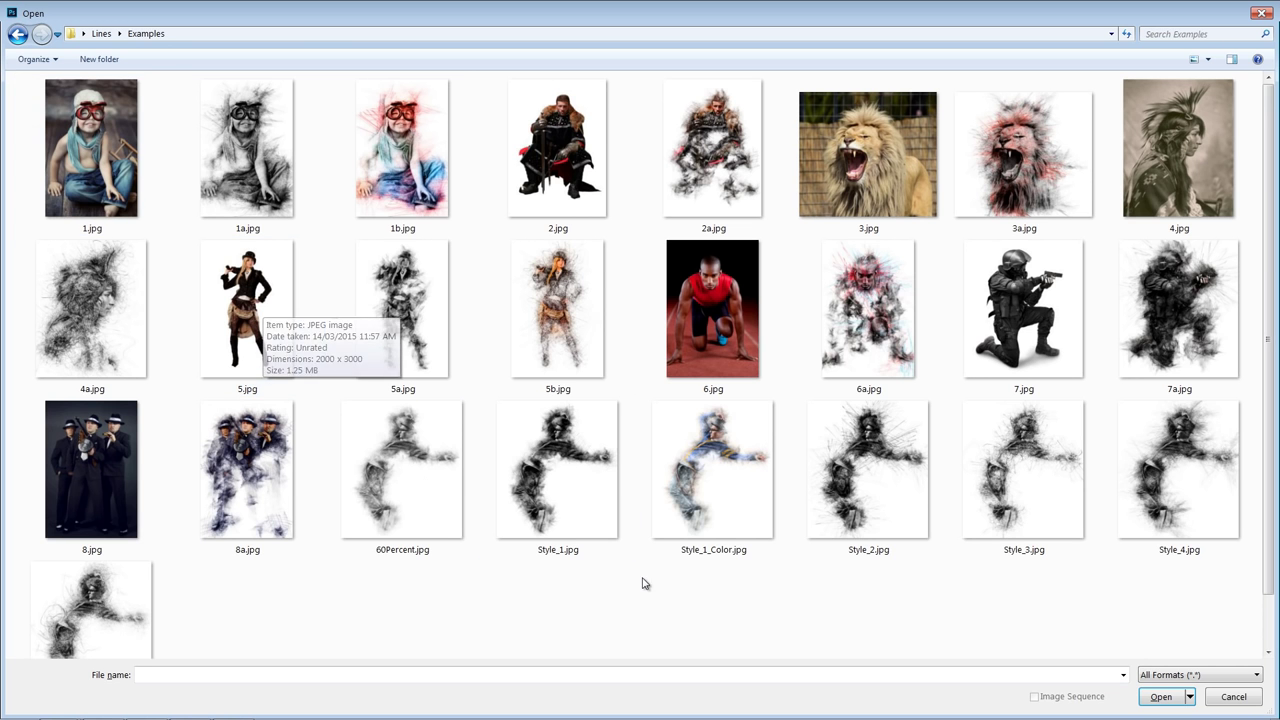
pyautogui.doubleClick(565, 495)
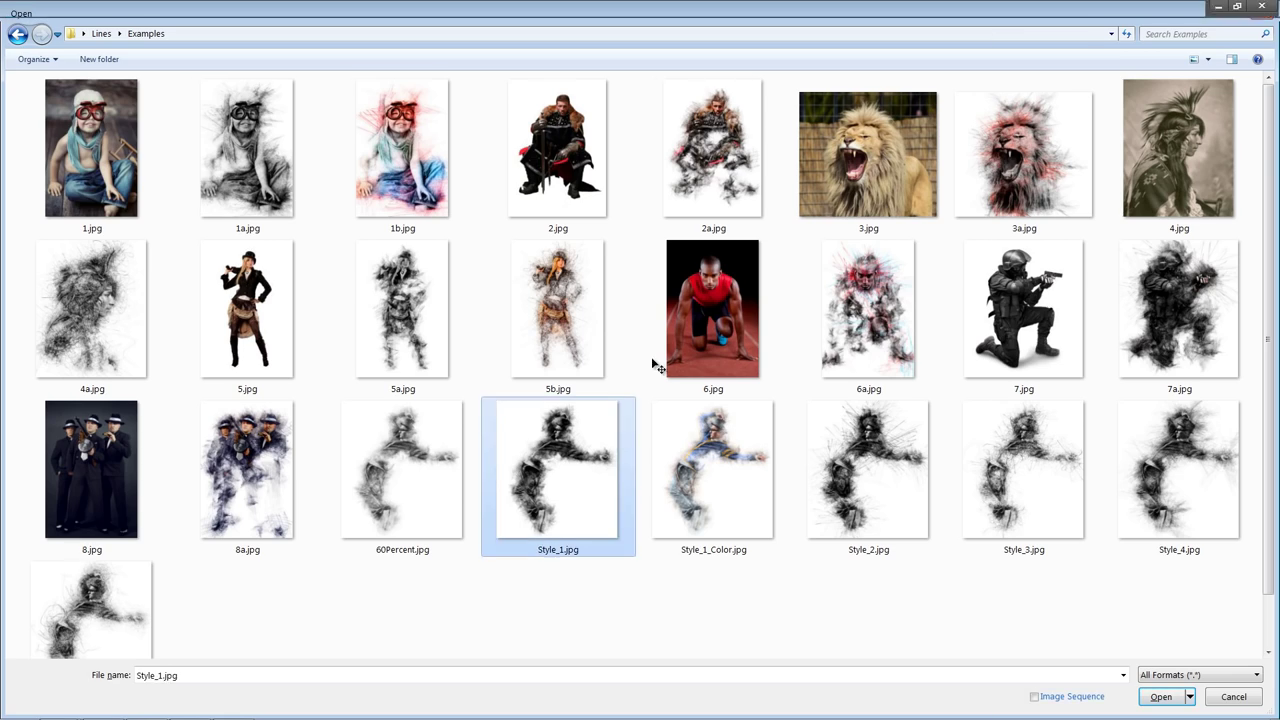
pyautogui.hotkey('ctrl', '0')
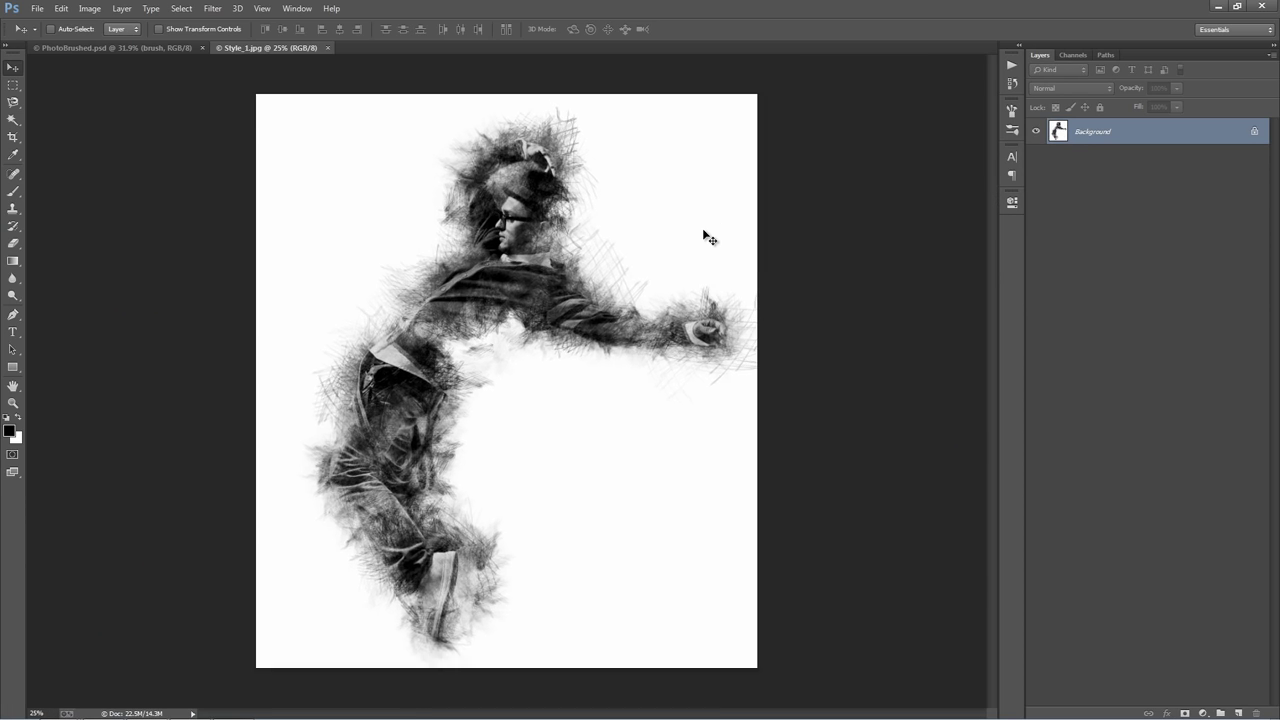
# Open the example image 60Percent.jpg alongside Style_1.jpg and fit it to the window
pyautogui.hotkey('ctrl', 'o')
pyautogui.press('Escape')
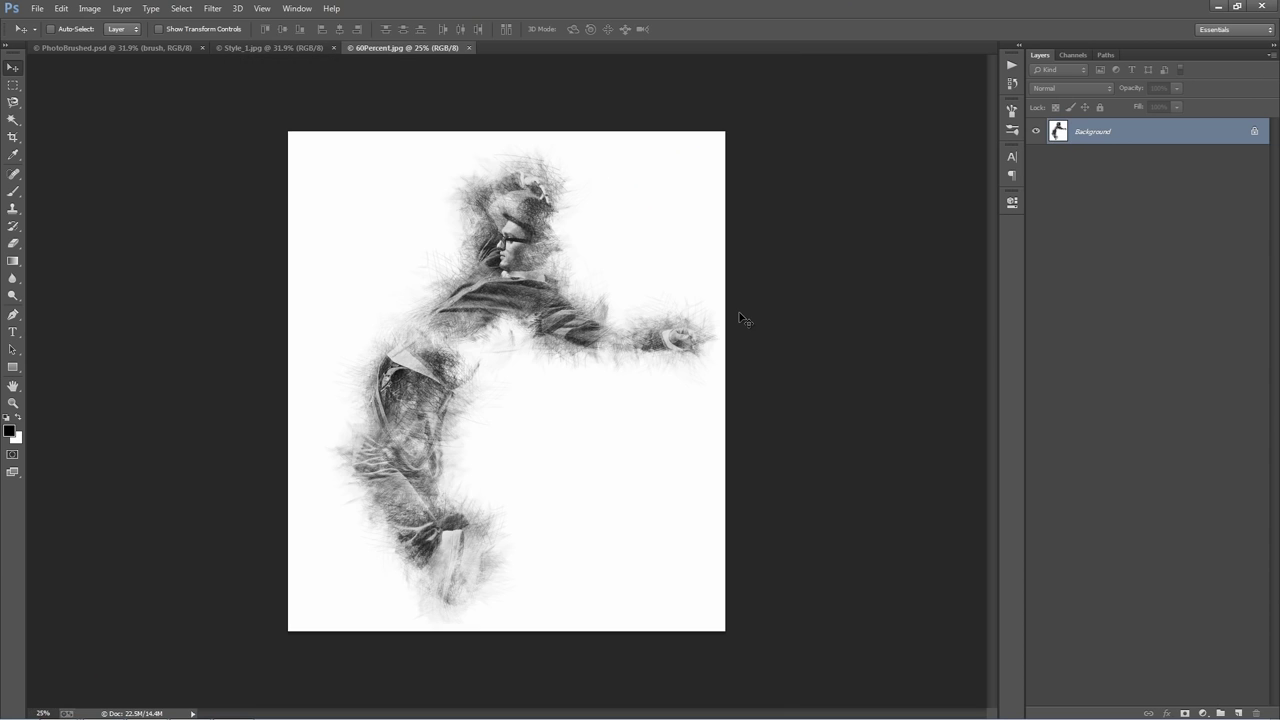
pyautogui.hotkey('ctrl', '0')
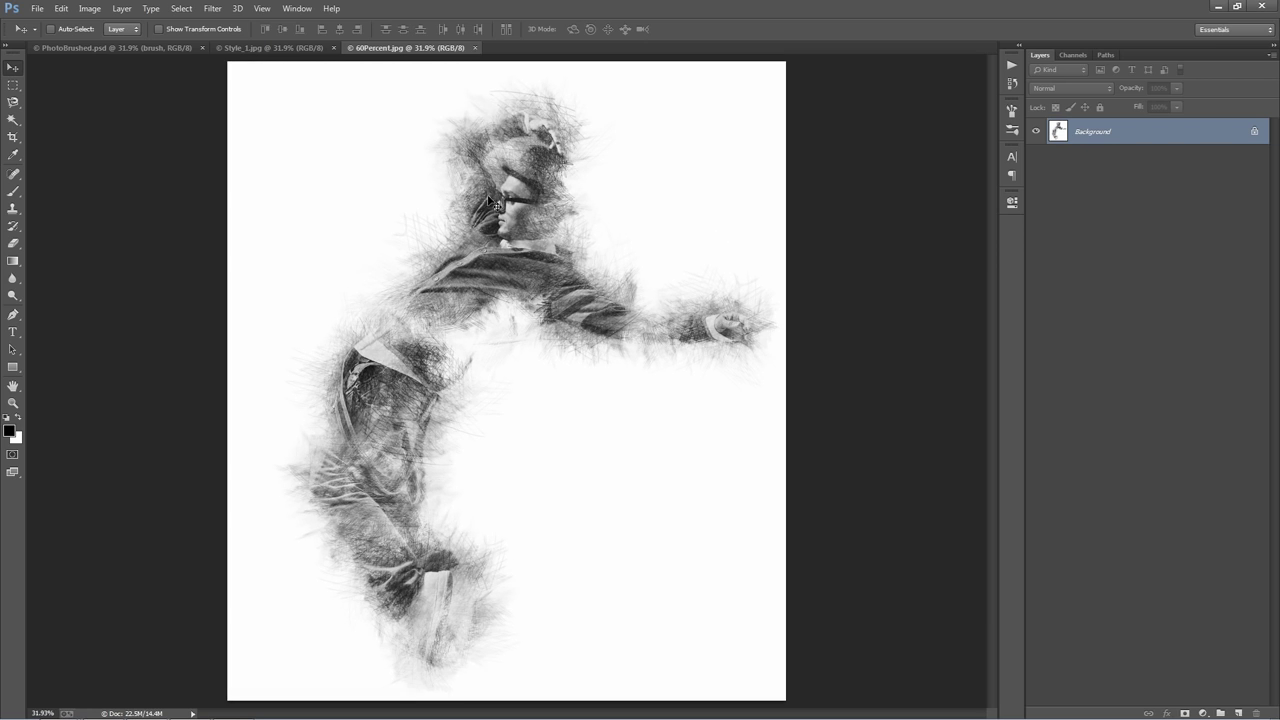
# Compare the Style_1.jpg document with 60Percent.jpg, checking the Brush tool's opacity setting
pyautogui.click(272, 49)
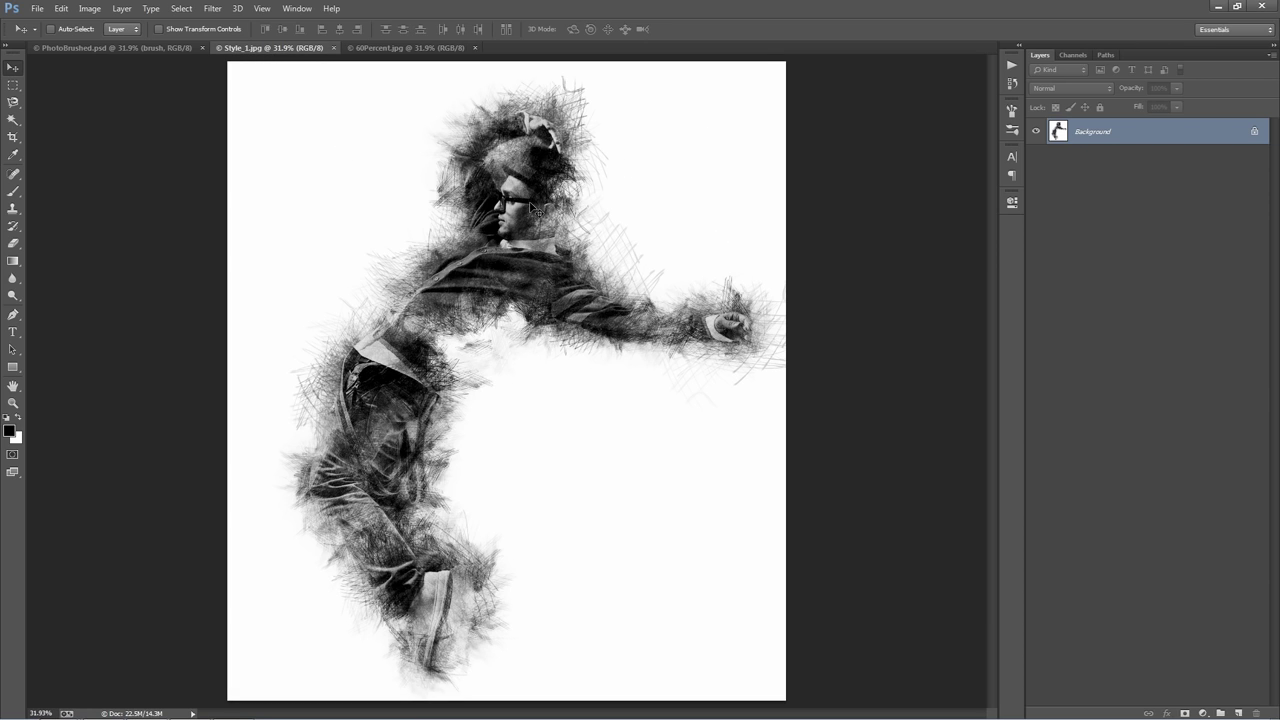
pyautogui.press('b')
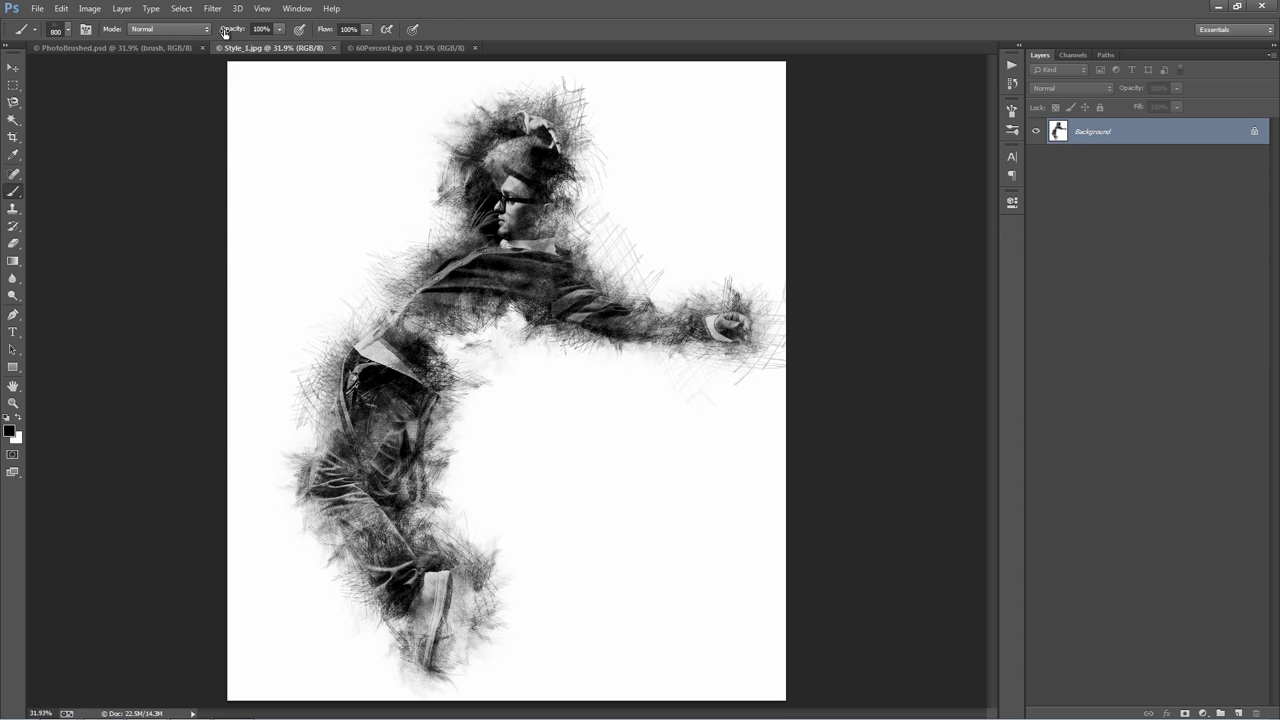
pyautogui.click(369, 208)
pyautogui.click(405, 47)
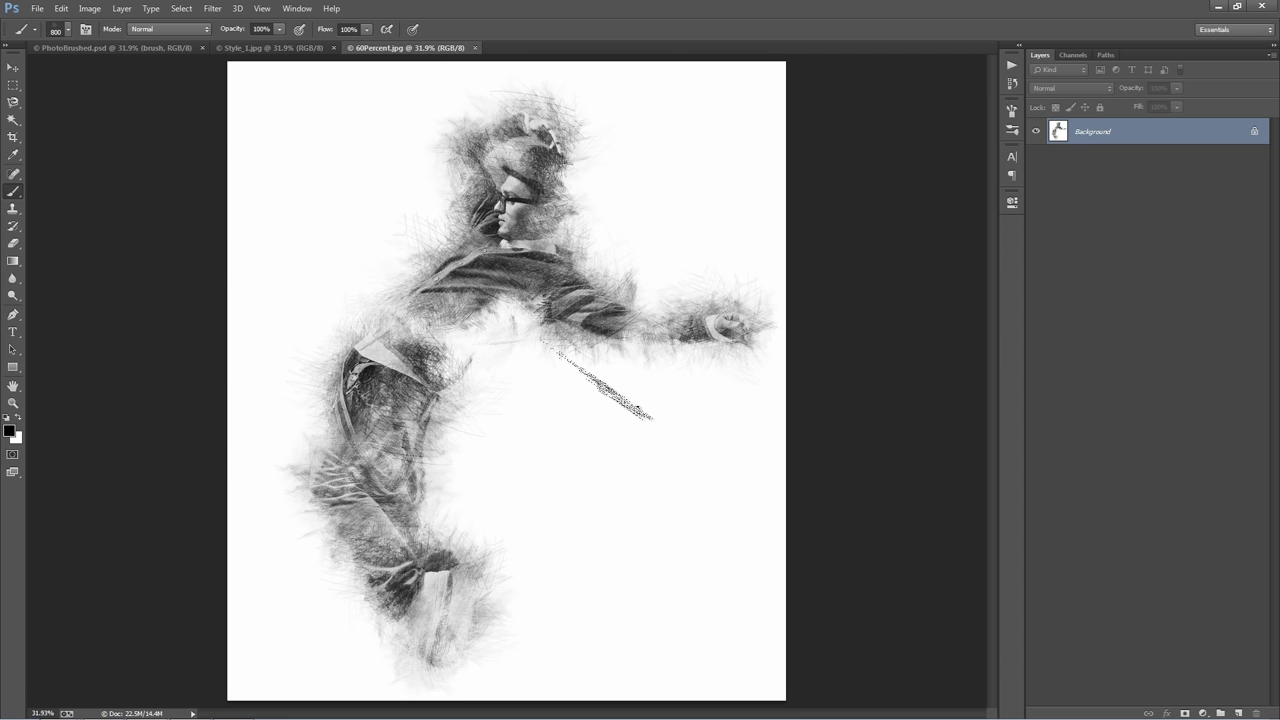
# Lower the Brush tool's opacity to 64% and return to the Move tool
pyautogui.click(280, 30)
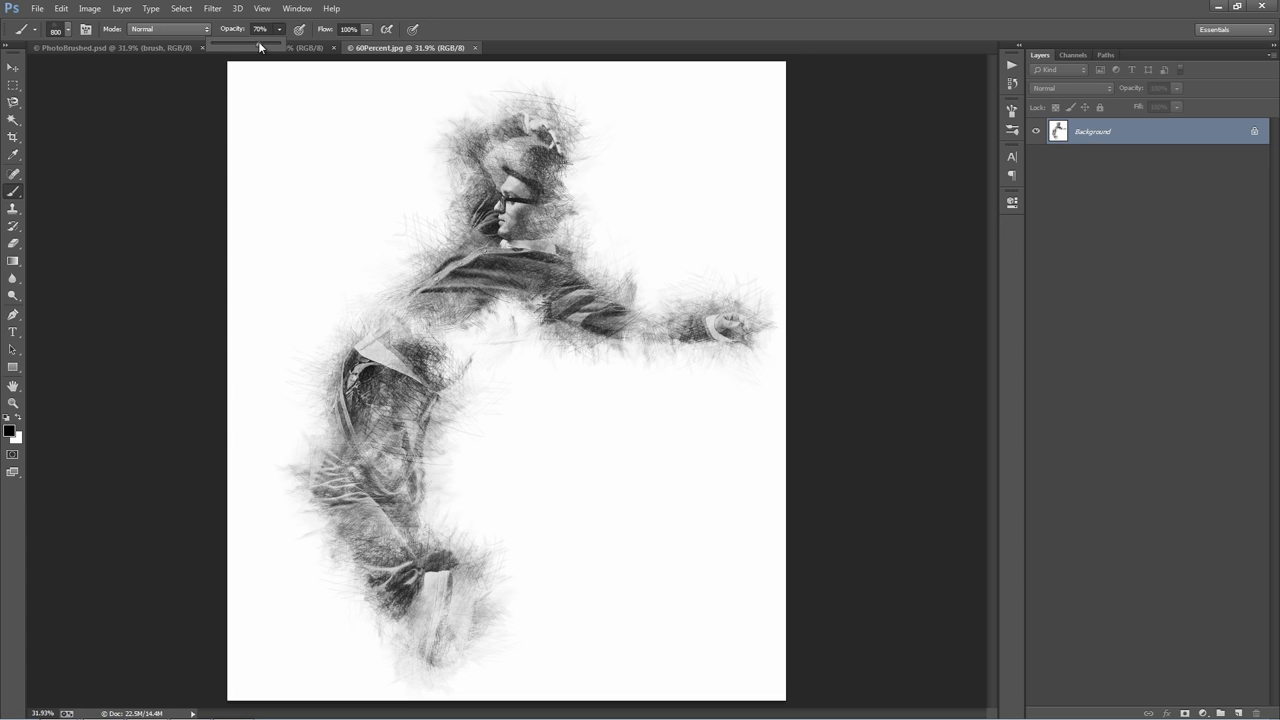
pyautogui.click(447, 198)
pyautogui.press('v')
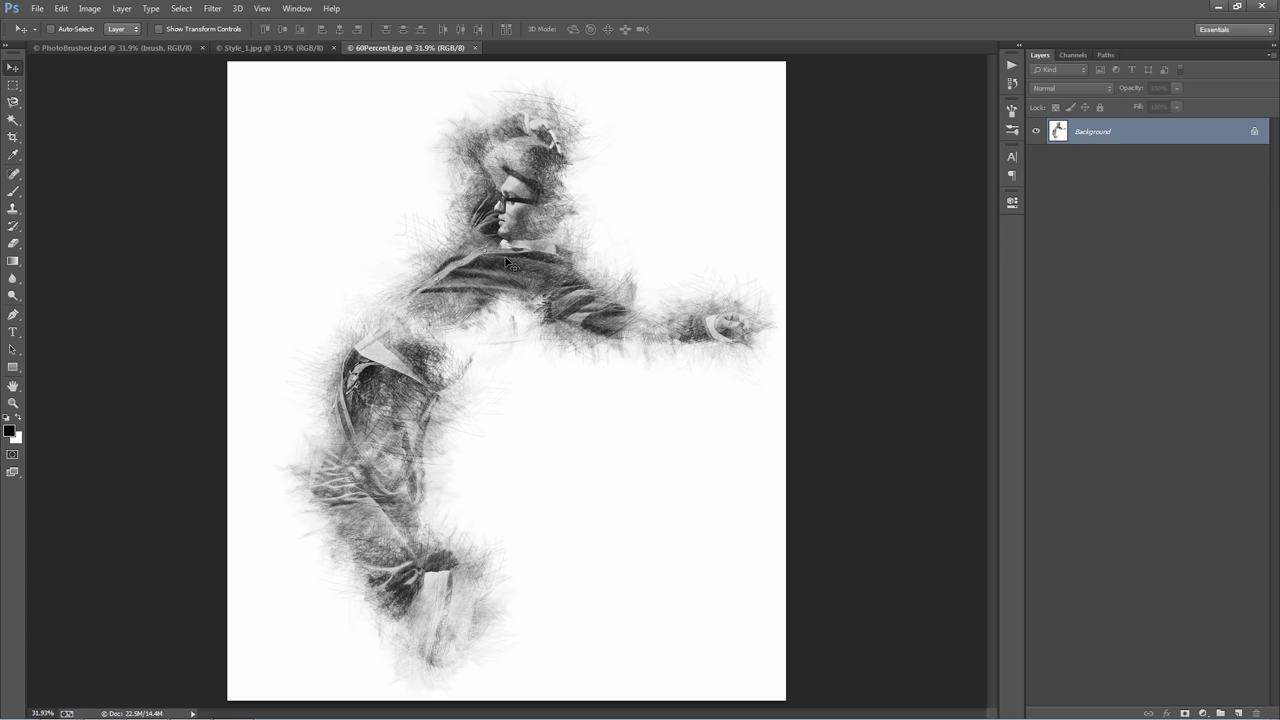
# Compare Style_1.jpg with 60Percent.jpg once more and close both example images
pyautogui.click(290, 46)
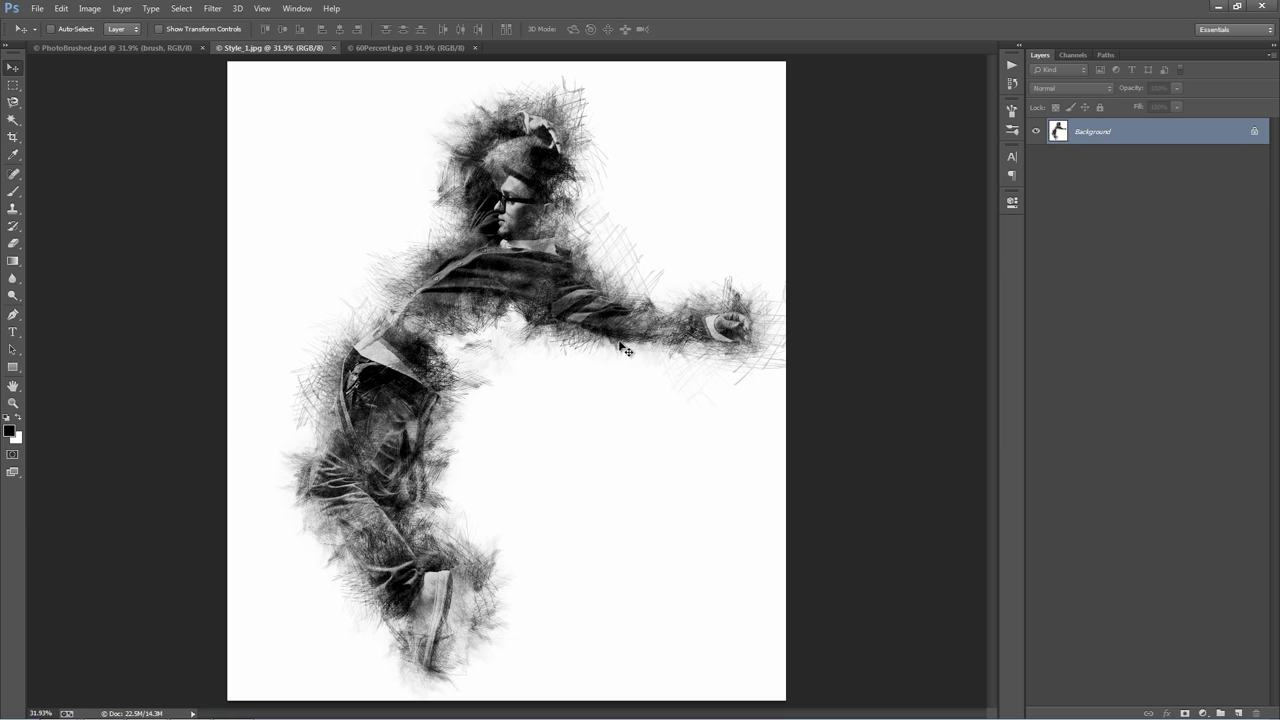
pyautogui.click(400, 47)
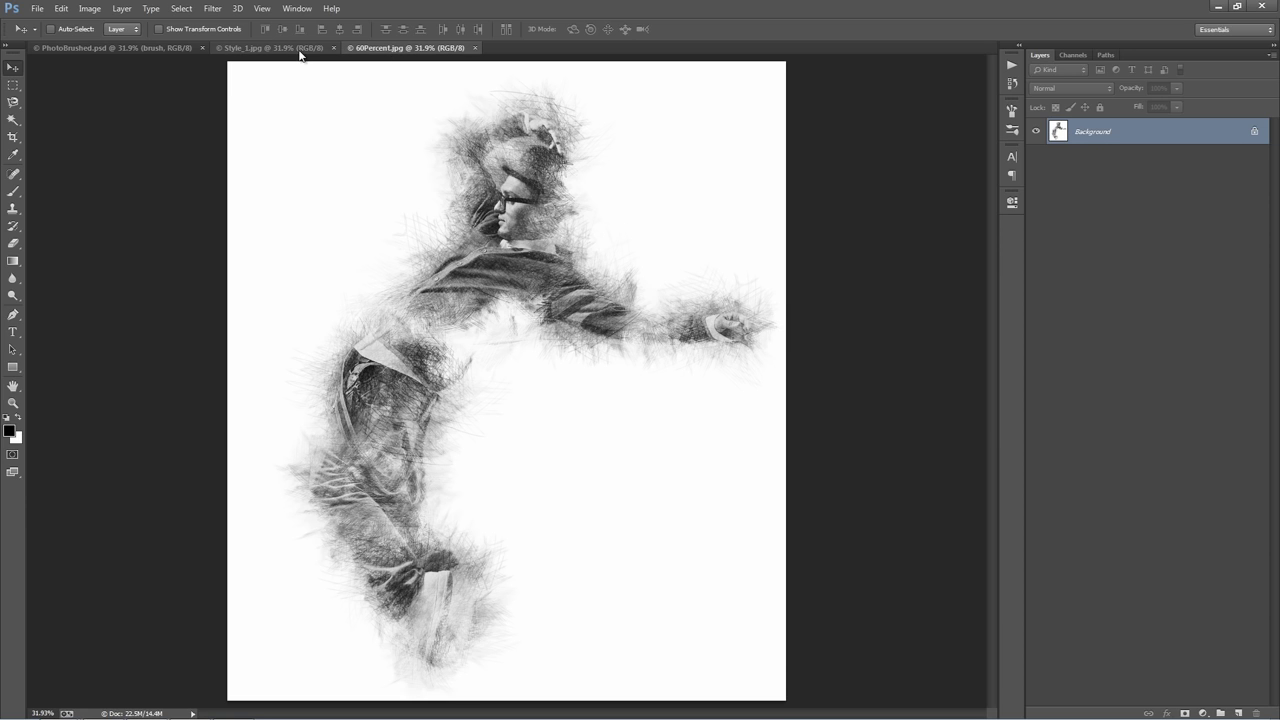
pyautogui.press('b')
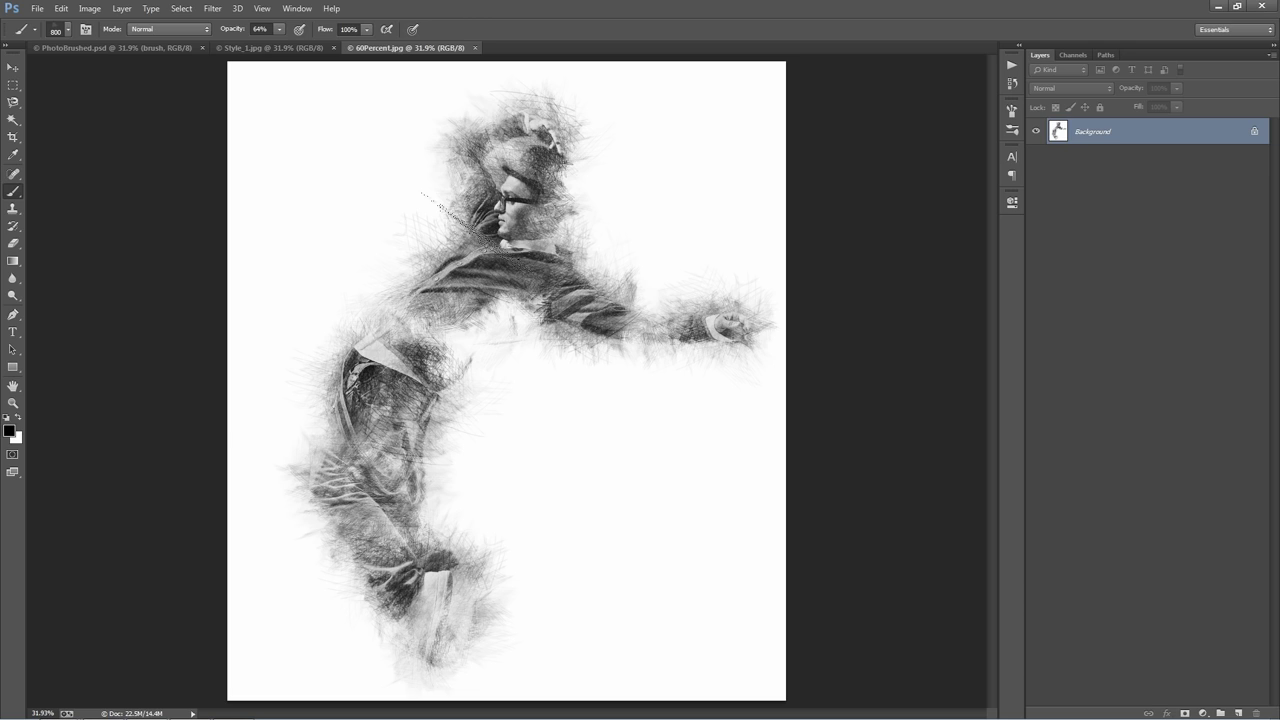
pyautogui.press('v')
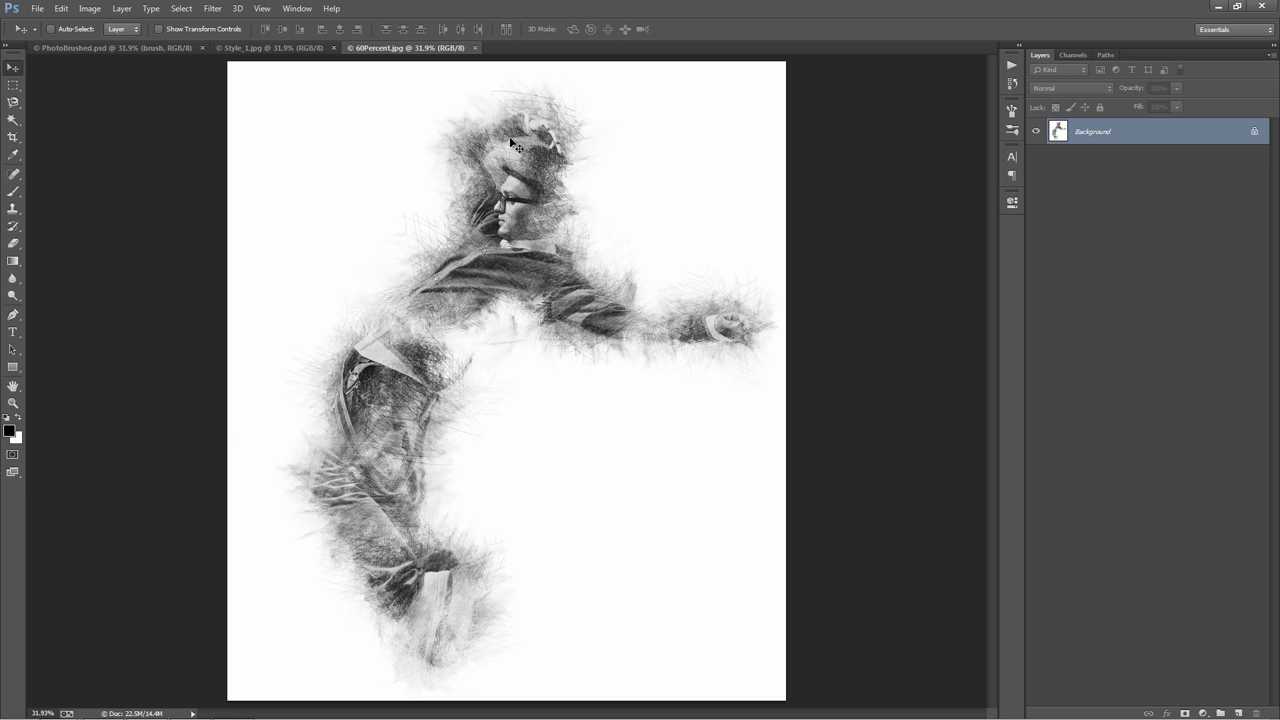
pyautogui.hotkey('ctrl', 'w')
pyautogui.hotkey('ctrl', 'w')
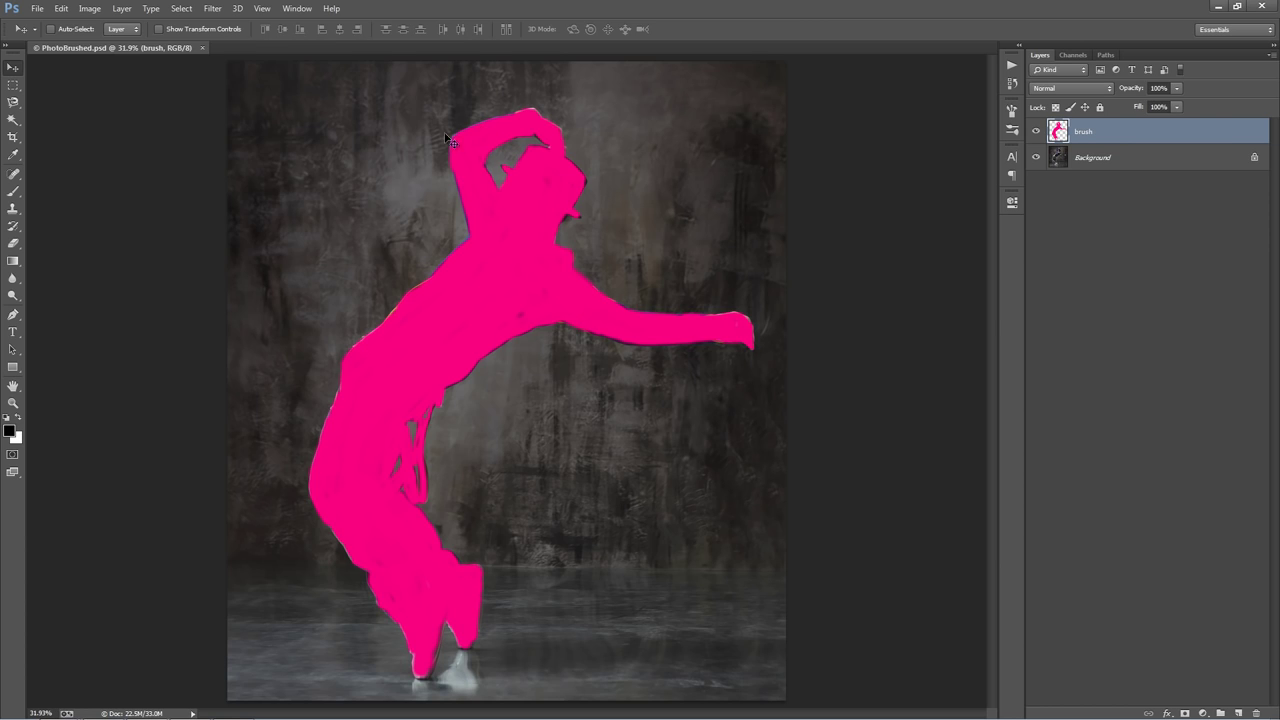
# Browse the loaded brushes in the Brush tool's preset list over PhotoBrushed.psd
pyautogui.press('b')
pyautogui.rightClick(370, 140)
pyautogui.scroll(-2, 588, 385)
pyautogui.scroll(-3, 588, 385)
pyautogui.click(910, 208)
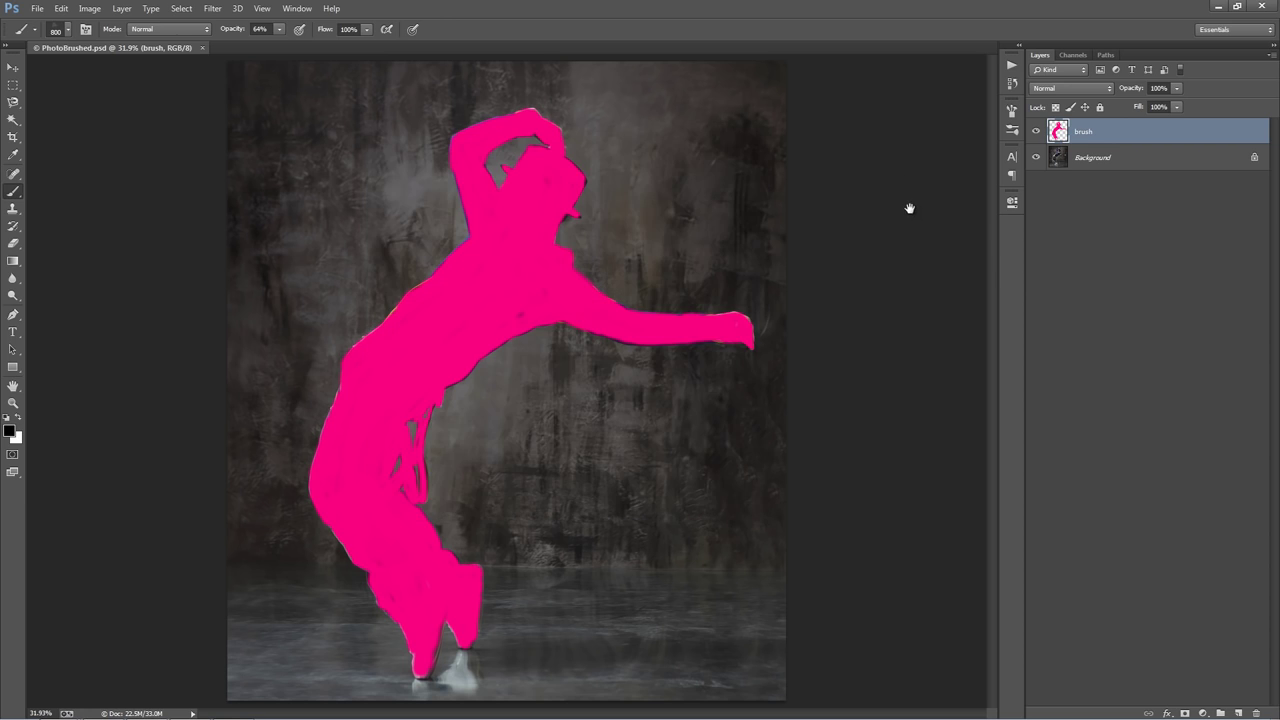
# Run the Style 1 action with the Move tool active, and collapse the Lines set and the Actions panel
pyautogui.click(1012, 65)
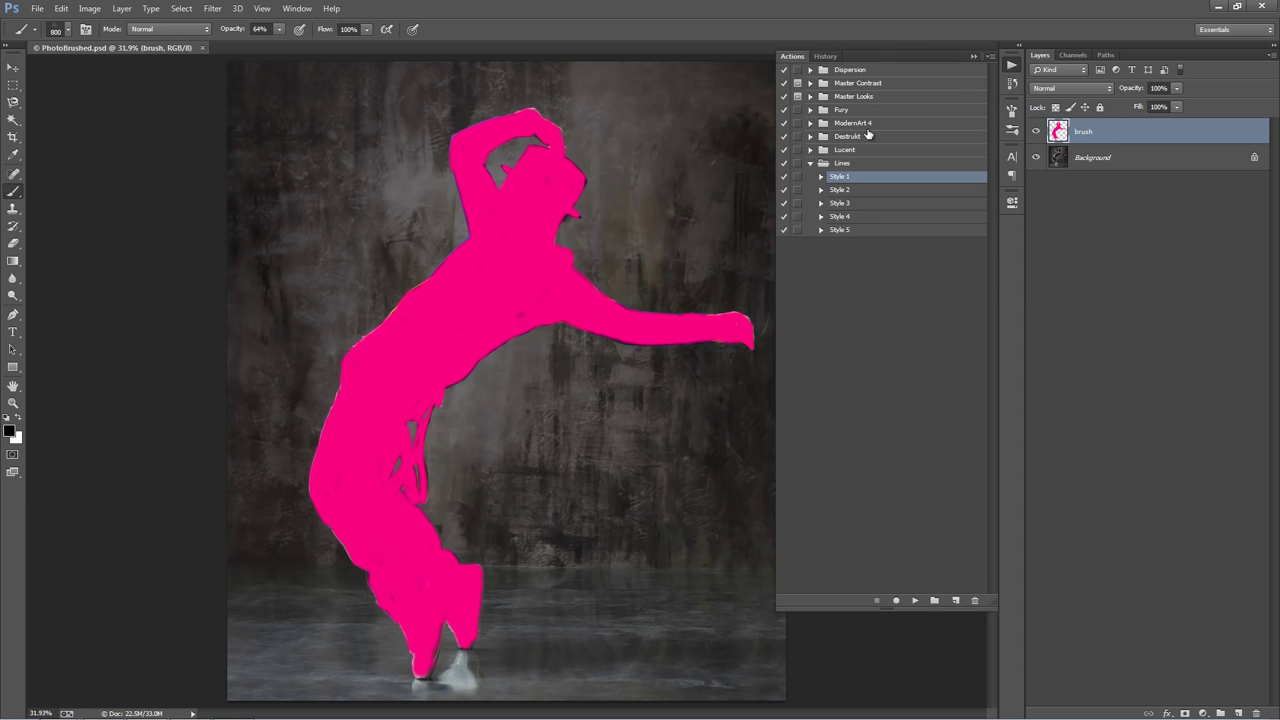
pyautogui.click(842, 232)
pyautogui.click(852, 181)
pyautogui.press('v')
pyautogui.click(821, 177)
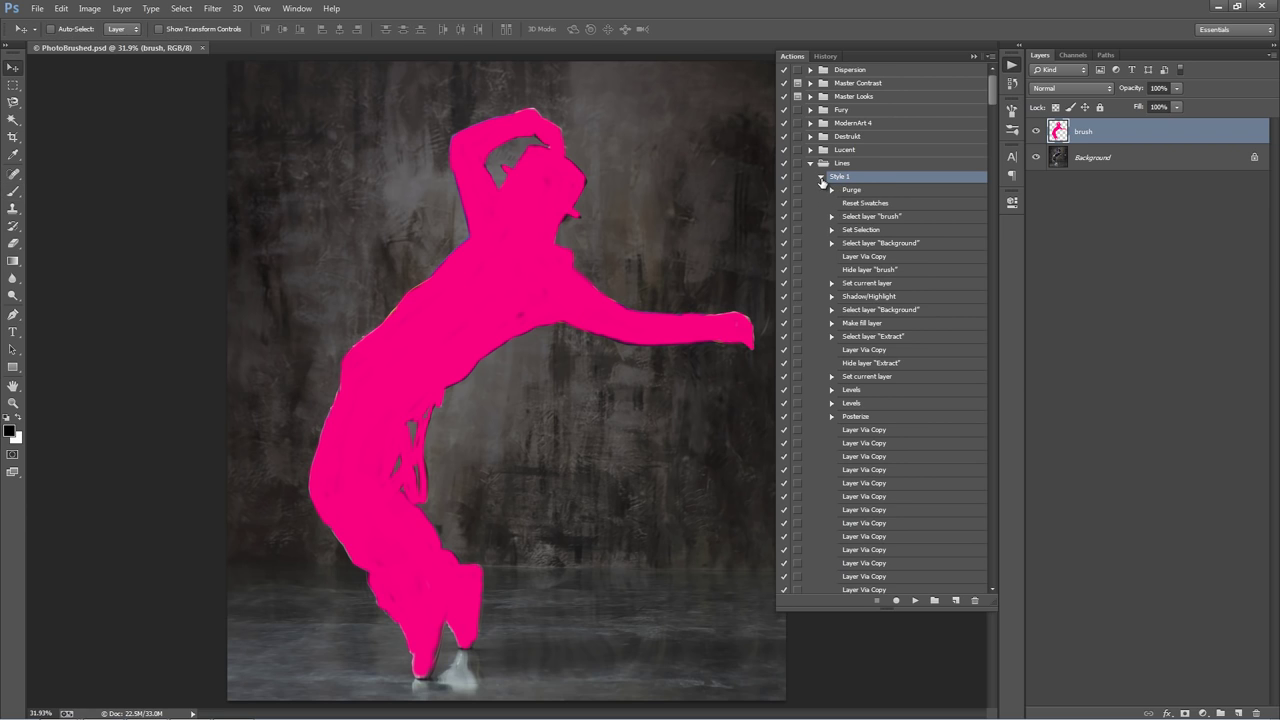
pyautogui.click(914, 601)
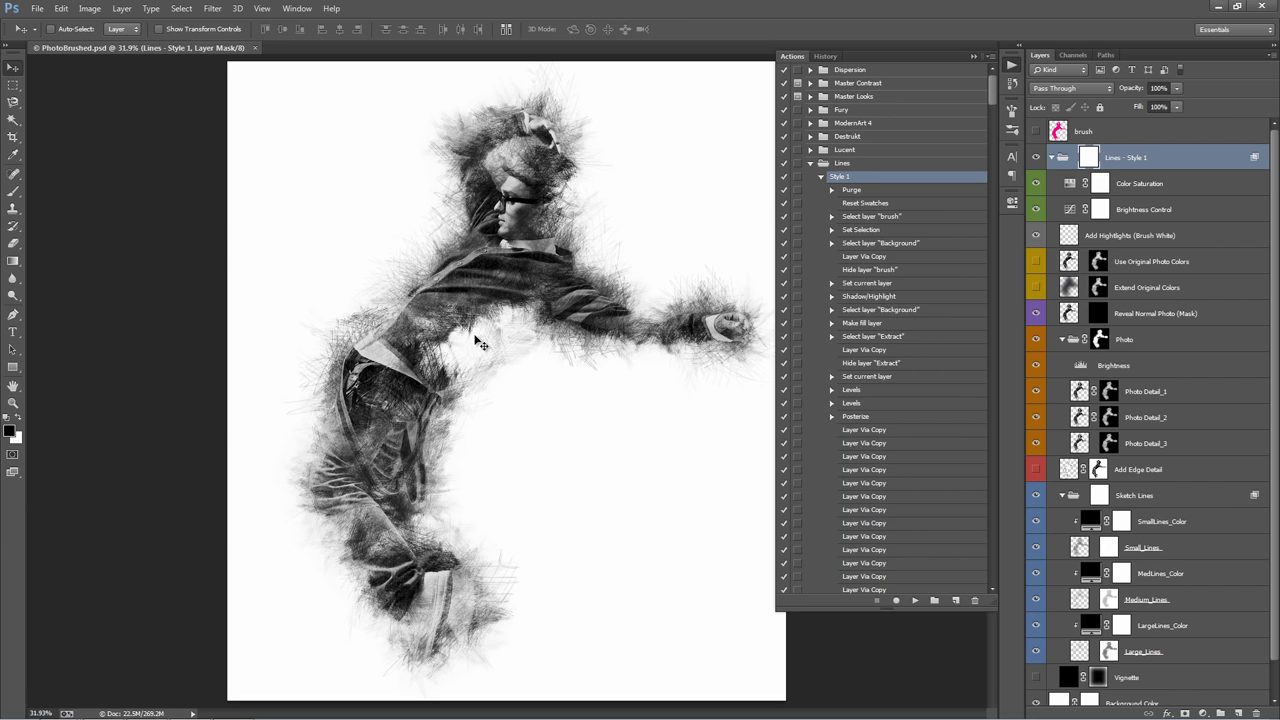
pyautogui.click(811, 163)
pyautogui.click(973, 56)
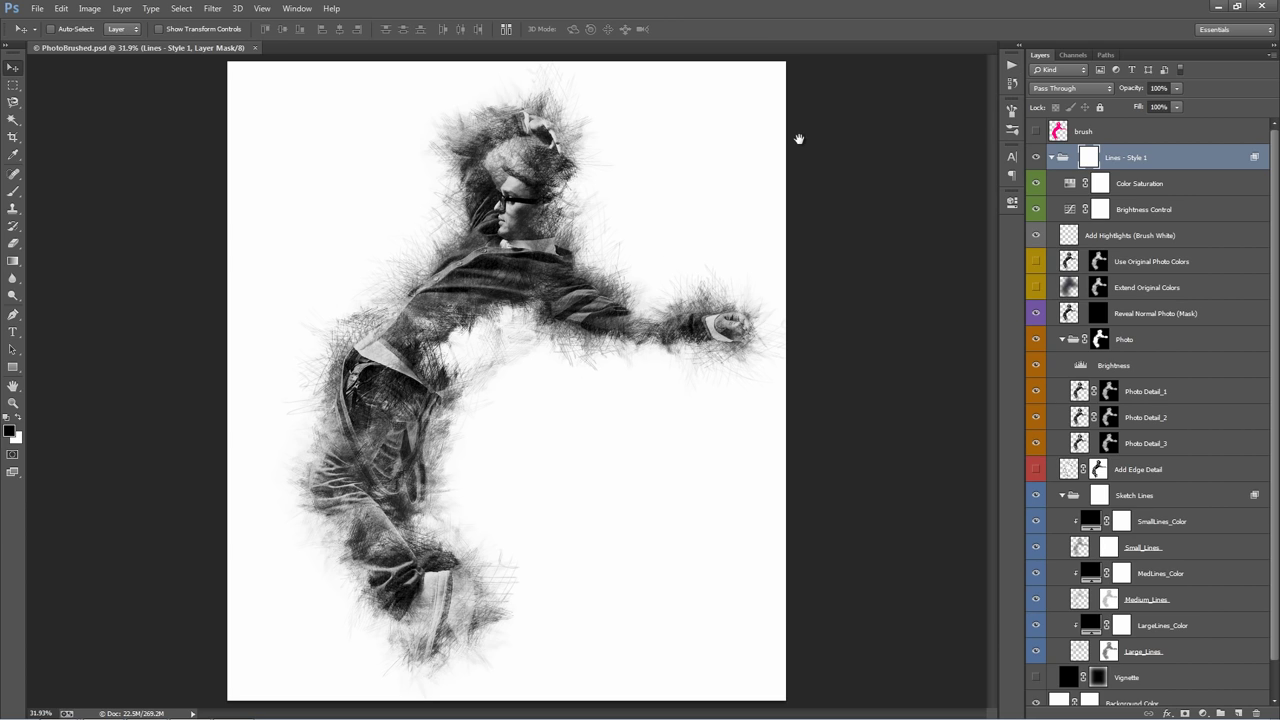
# Look through the generated layer stack and collapse the Lines - Style 1 group
pyautogui.scroll(-1, 1276, 170)
pyautogui.scroll(1, 1277, 170)
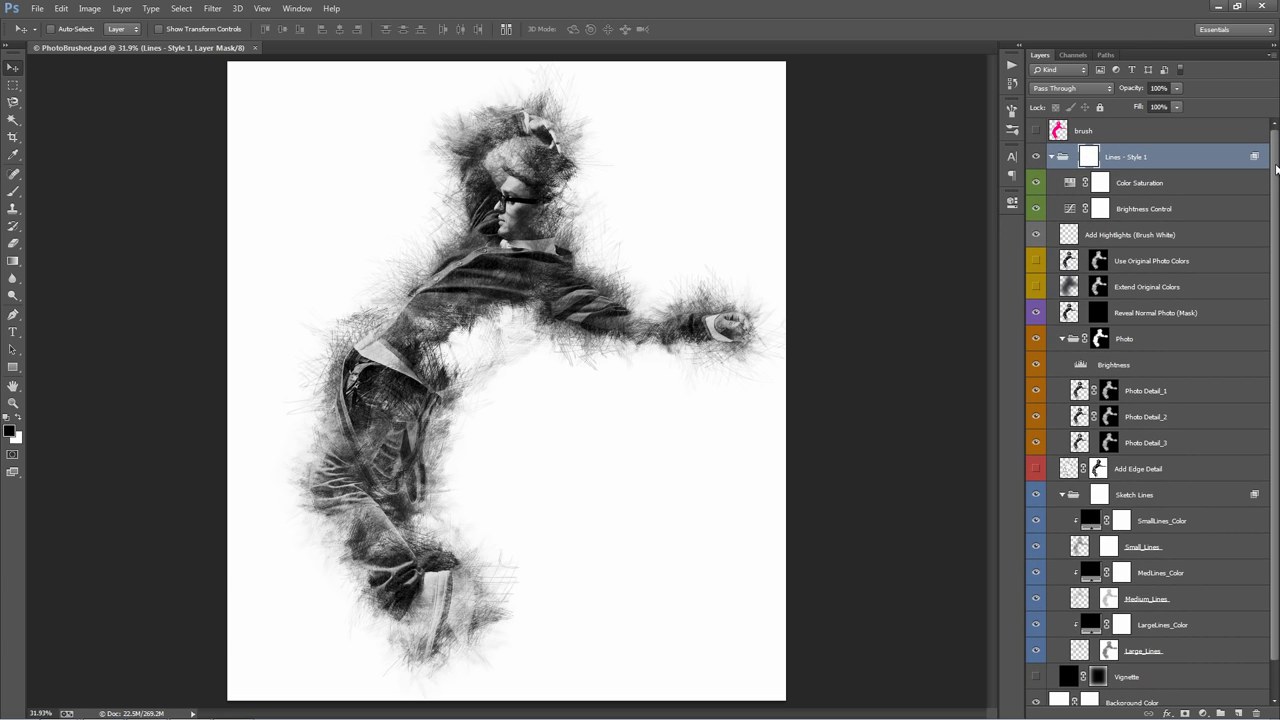
pyautogui.scroll(-1, 1158, 436)
pyautogui.scroll(1, 1158, 436)
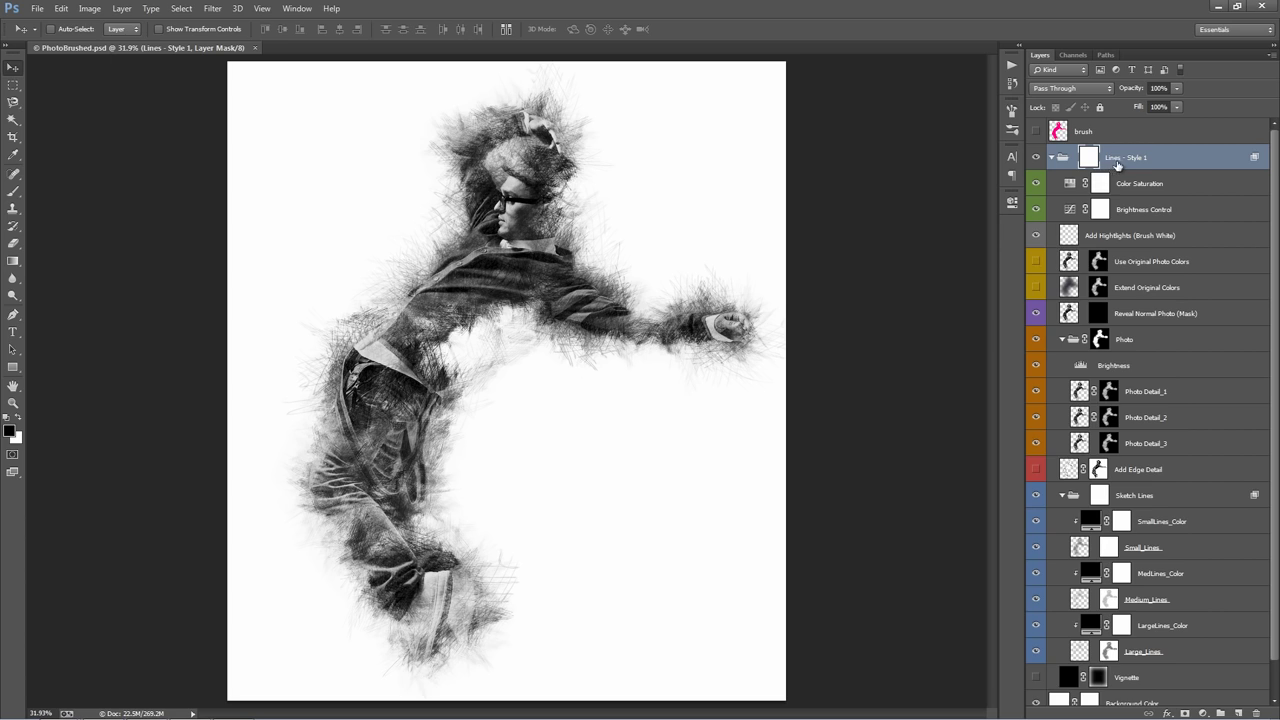
pyautogui.click(1051, 158)
pyautogui.click(1051, 158)
pyautogui.click(1051, 158)
pyautogui.click(1051, 158)
pyautogui.click(1051, 158)
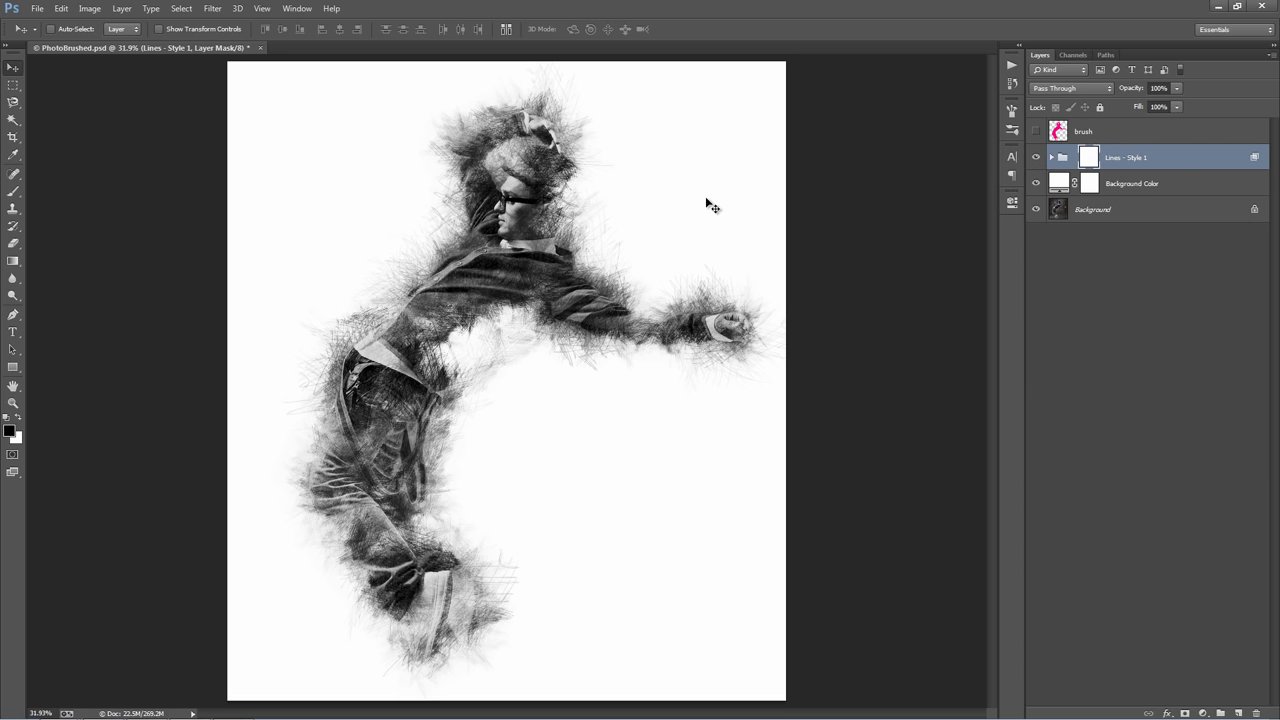
# Delete the Lines - Style 1 group and the Background Color layer, and toggle the brush layer's visibility, leaving it hidden
pyautogui.keyDown('shift'); pyautogui.click(1153, 185); pyautogui.keyUp('shift')
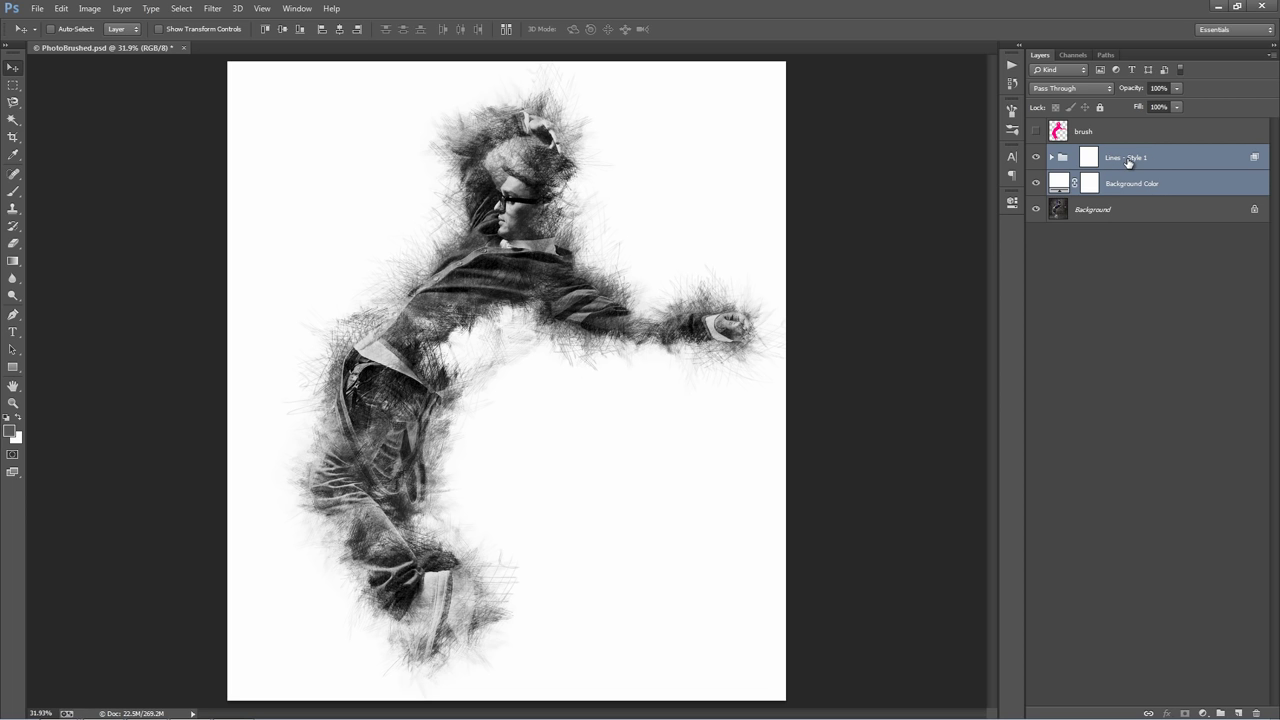
pyautogui.press('Delete')
pyautogui.click(1036, 132)
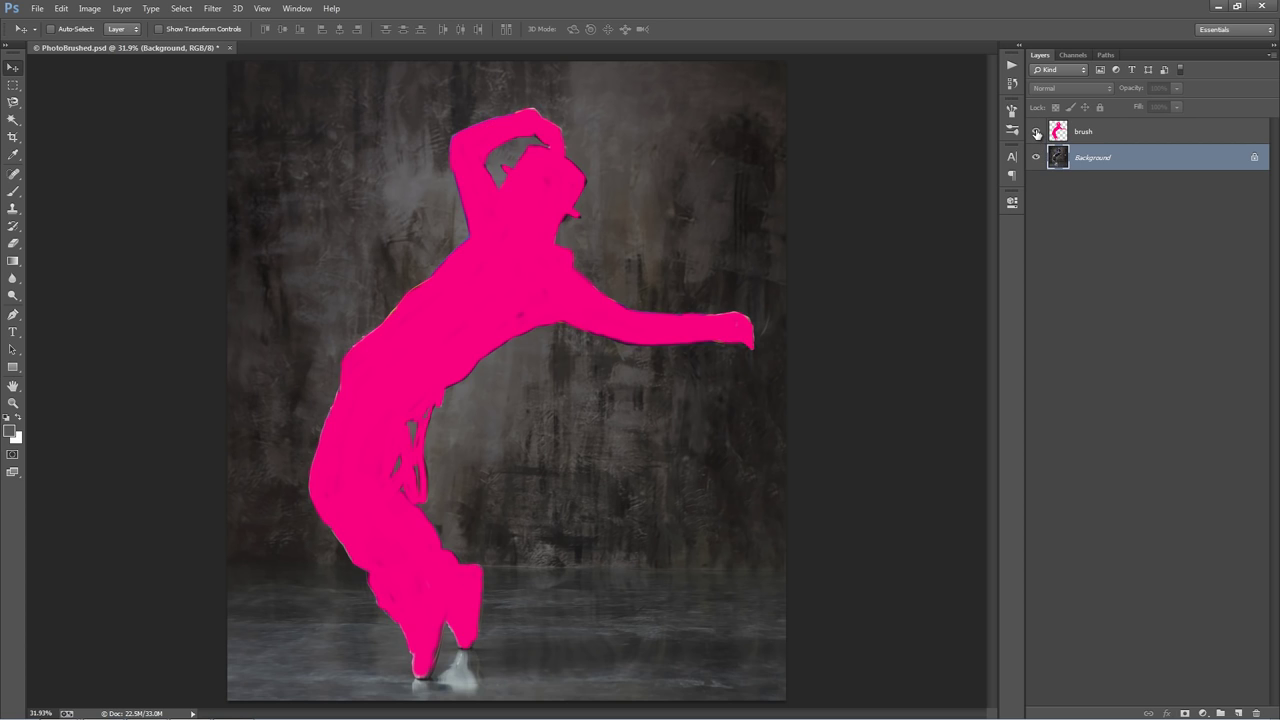
pyautogui.click(1036, 132)
pyautogui.click(1036, 132)
pyautogui.click(1036, 132)
# Expand the Lines action set, collapse the Style 1 action's steps and select the Style 3 action
pyautogui.click(1011, 65)
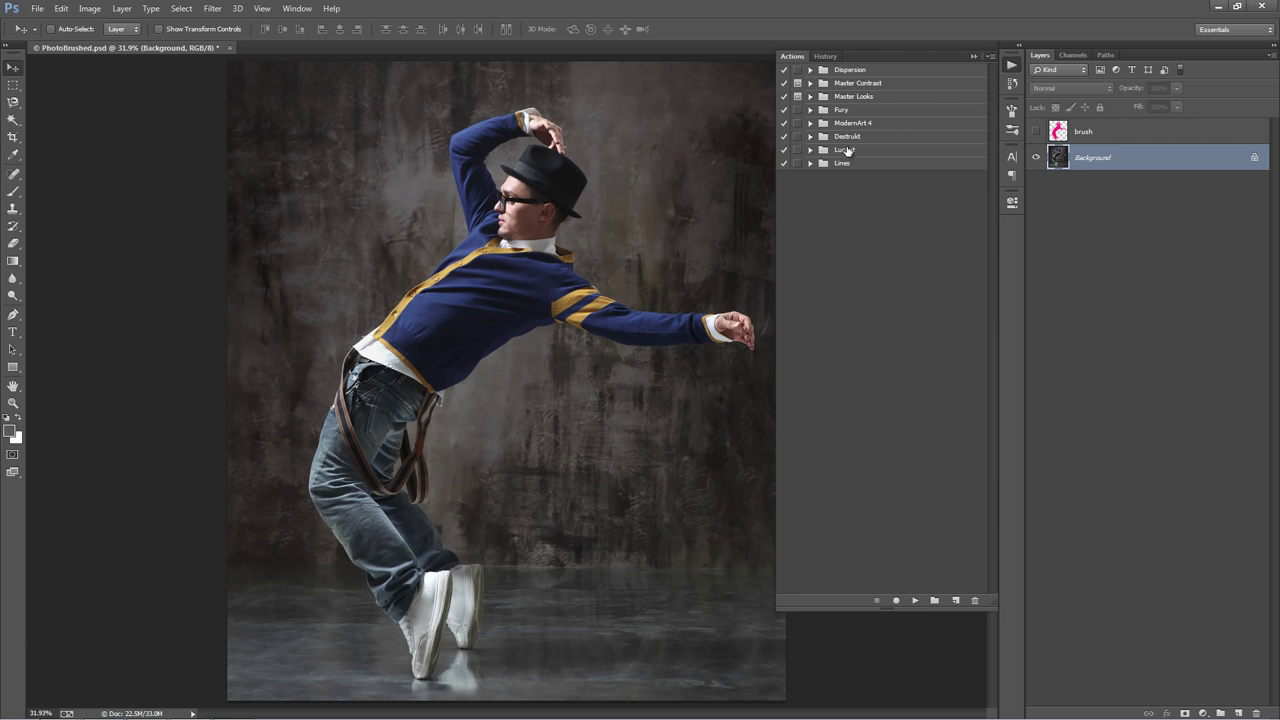
pyautogui.click(813, 163)
pyautogui.click(821, 176)
pyautogui.click(847, 190)
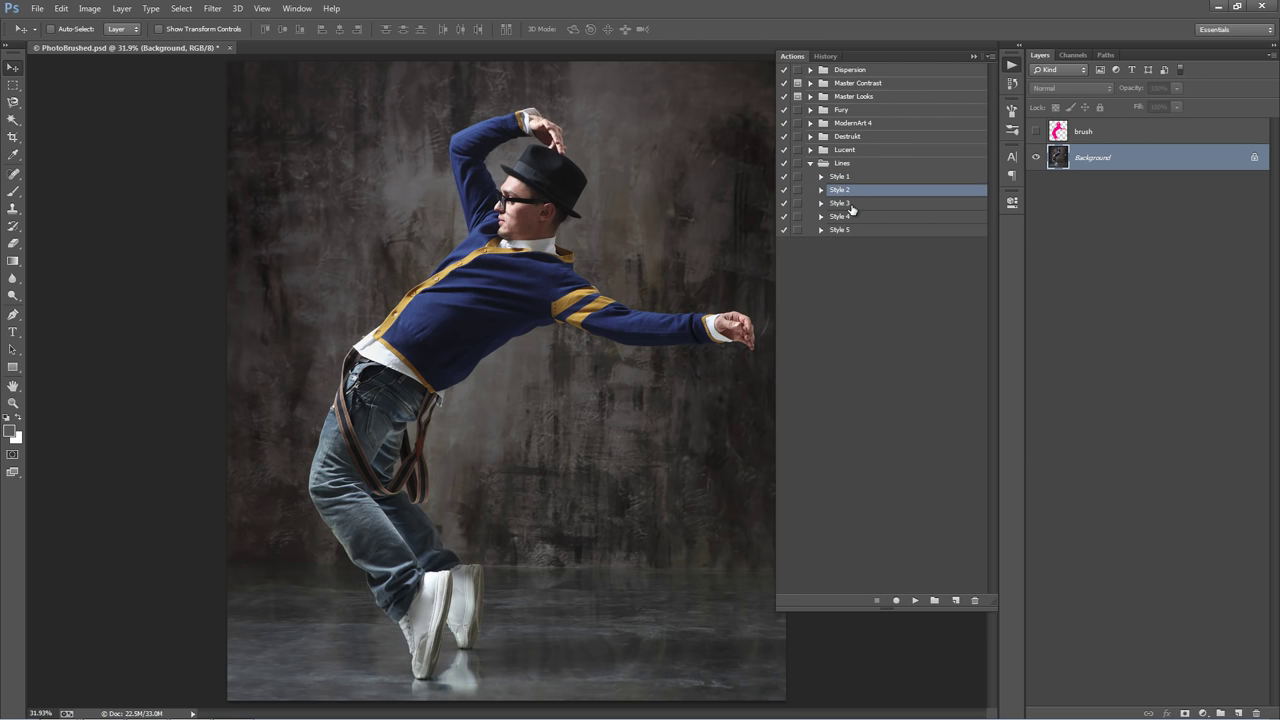
pyautogui.click(851, 203)
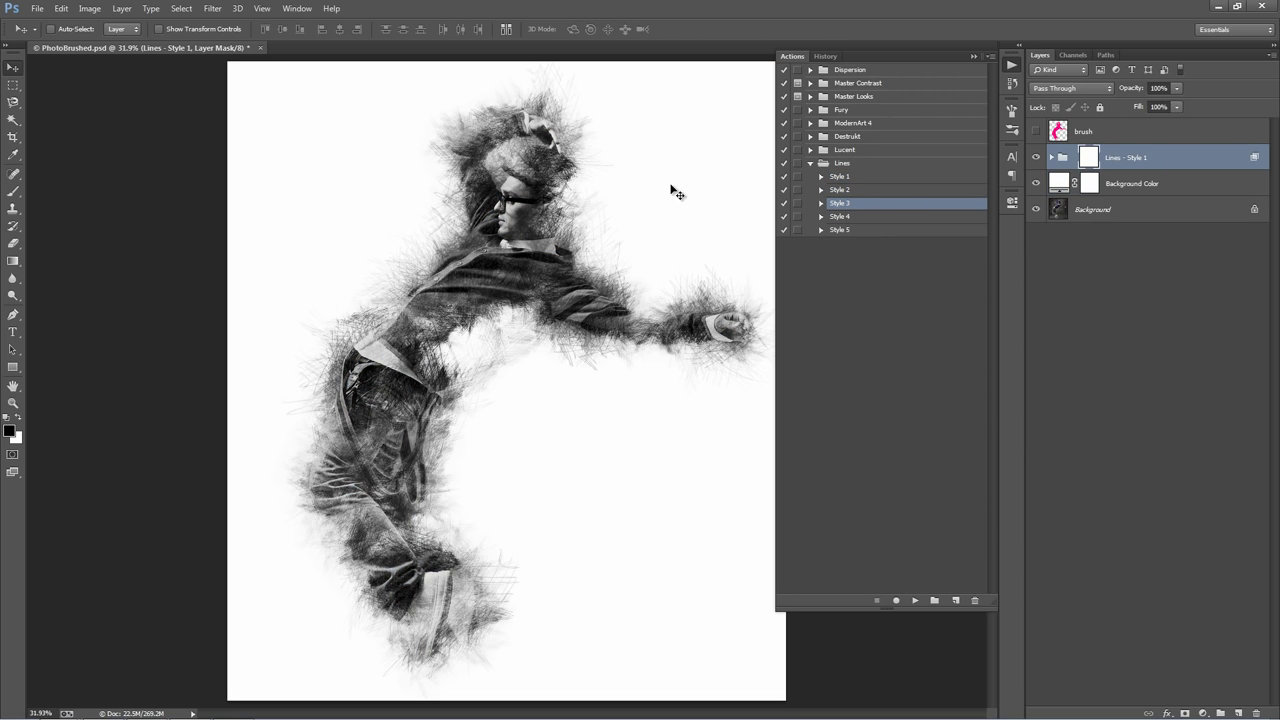
# Select the Style 1 action, toggle the Lines - Style 1 group's visibility off and on, and expand the group
pyautogui.click(845, 177)
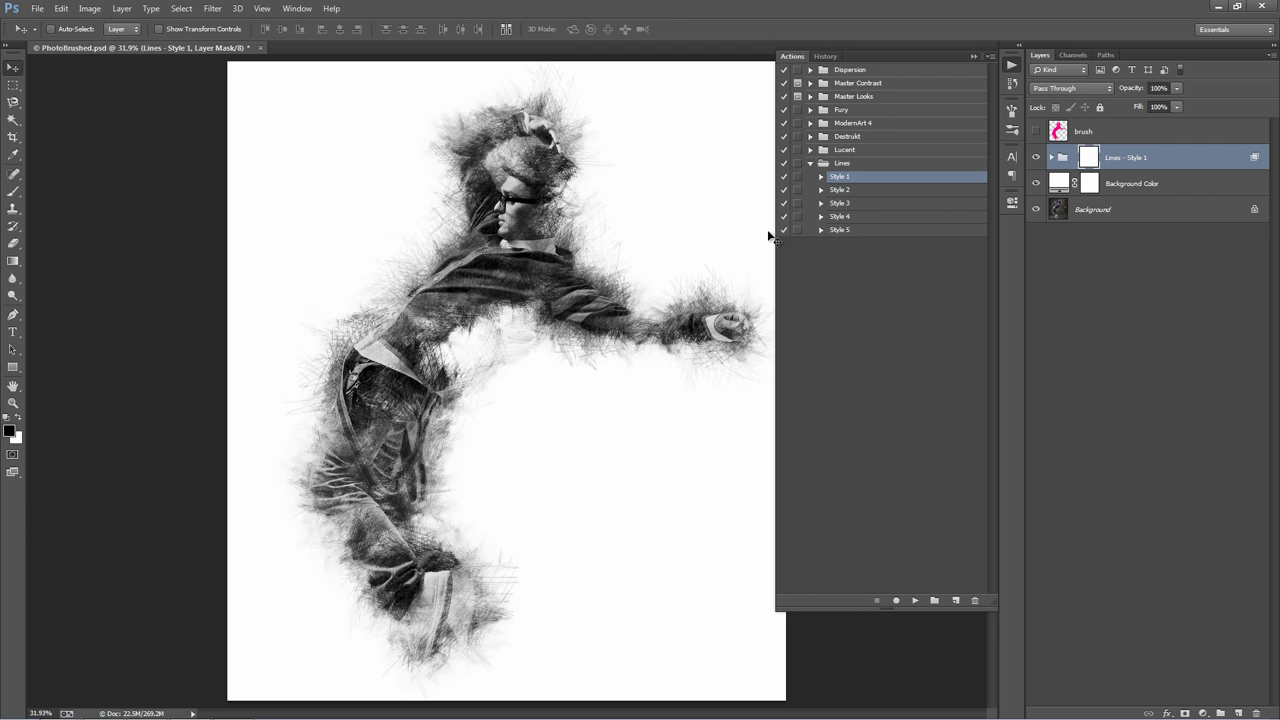
pyautogui.hotkey('ctrl', '2')
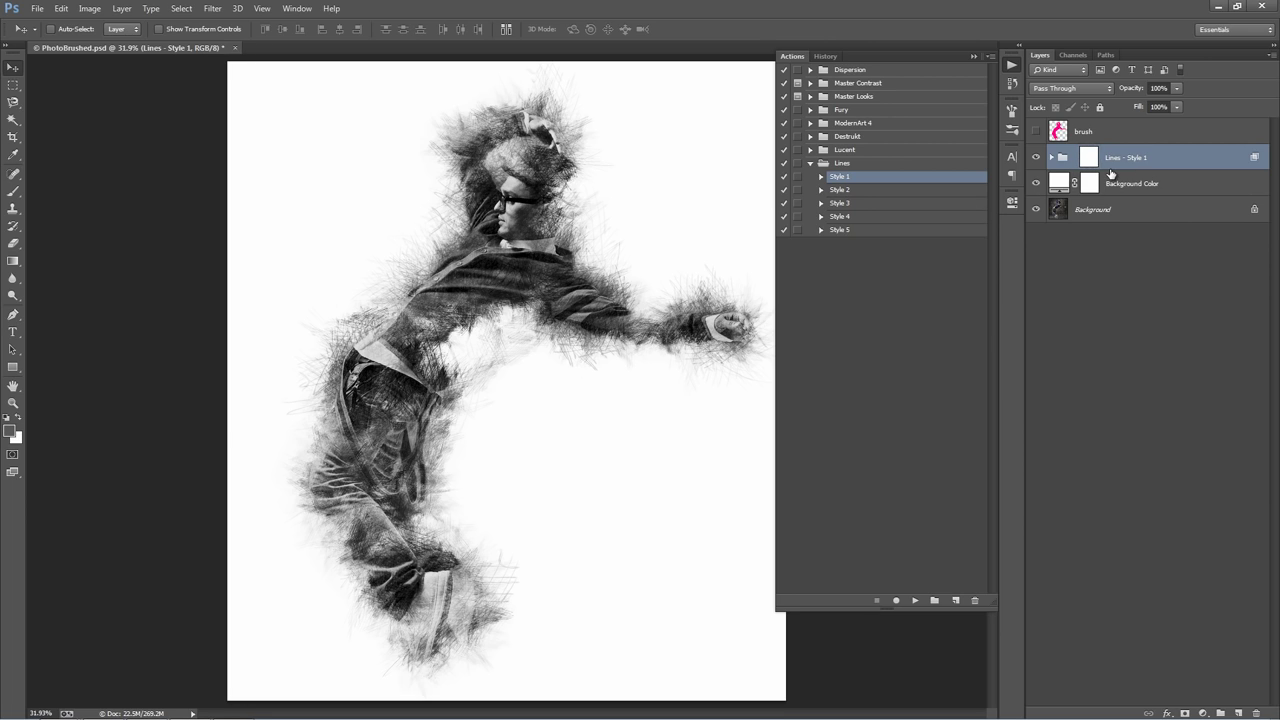
pyautogui.click(1040, 158)
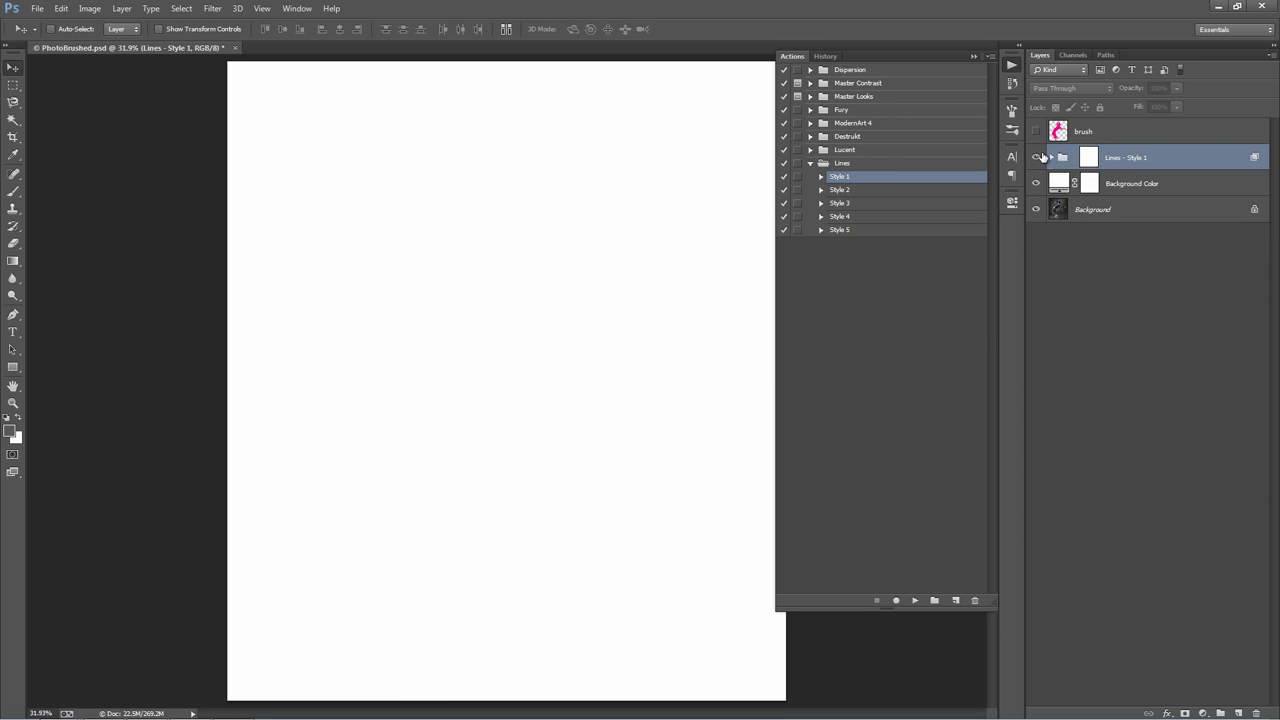
pyautogui.click(1040, 158)
pyautogui.click(1052, 157)
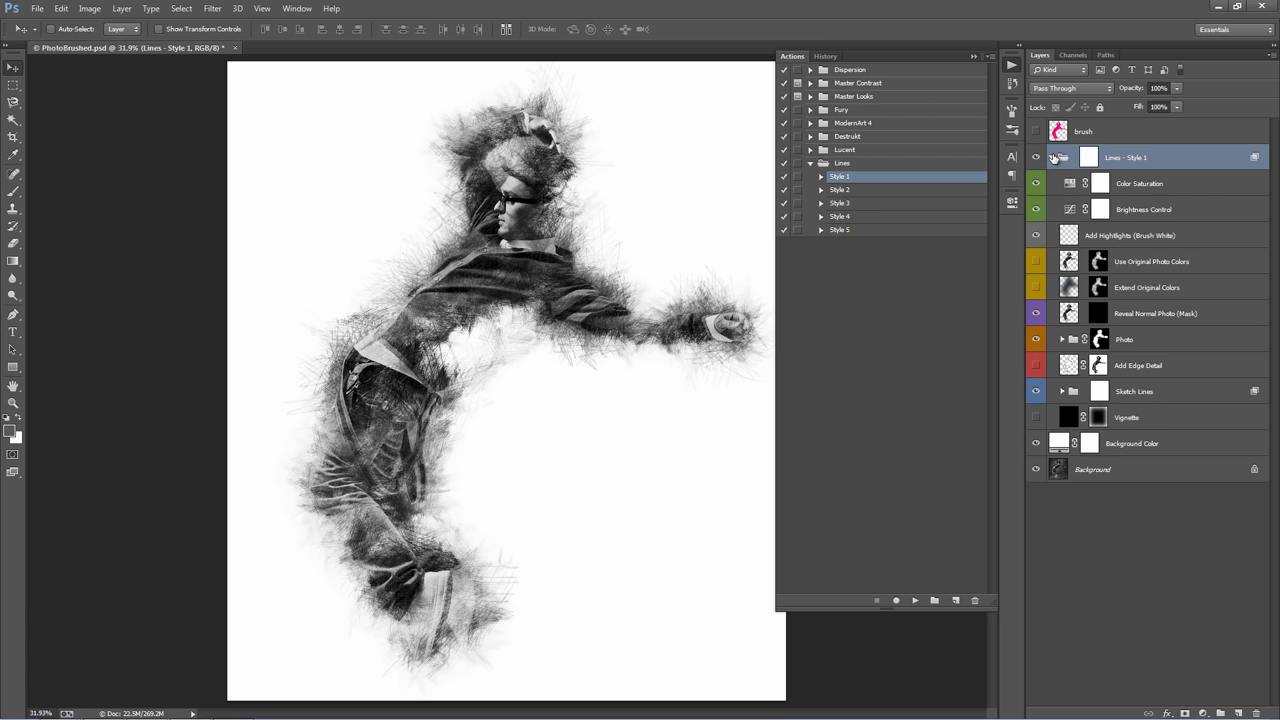
# Reshape the Brightness Control curve by nudging its shadow point and lowering its highlight point
pyautogui.click(1146, 185)
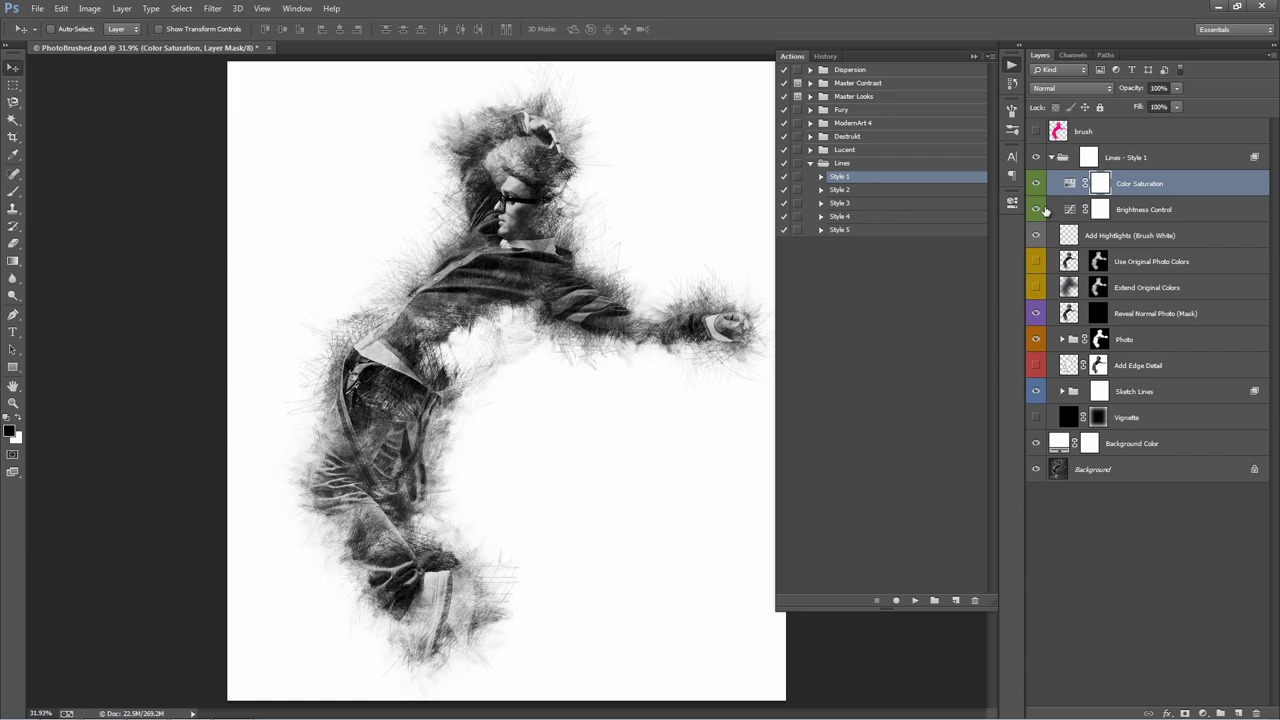
pyautogui.click(1168, 215)
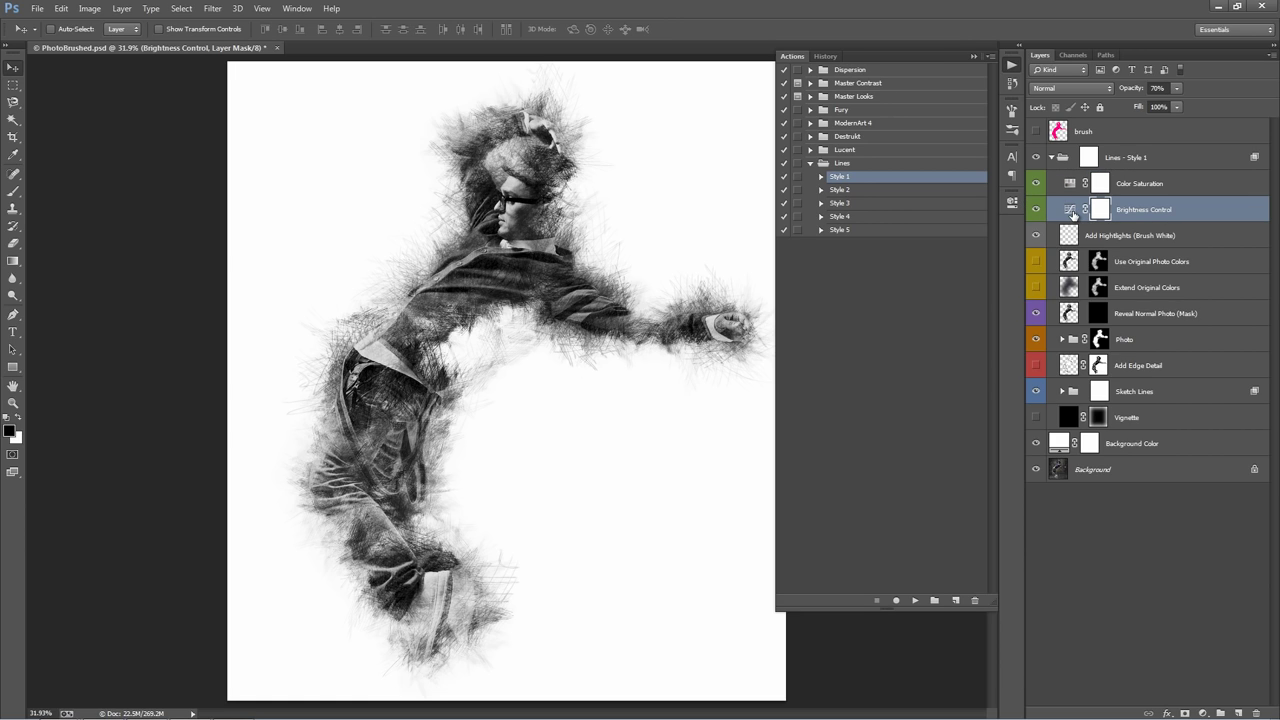
pyautogui.click(972, 57)
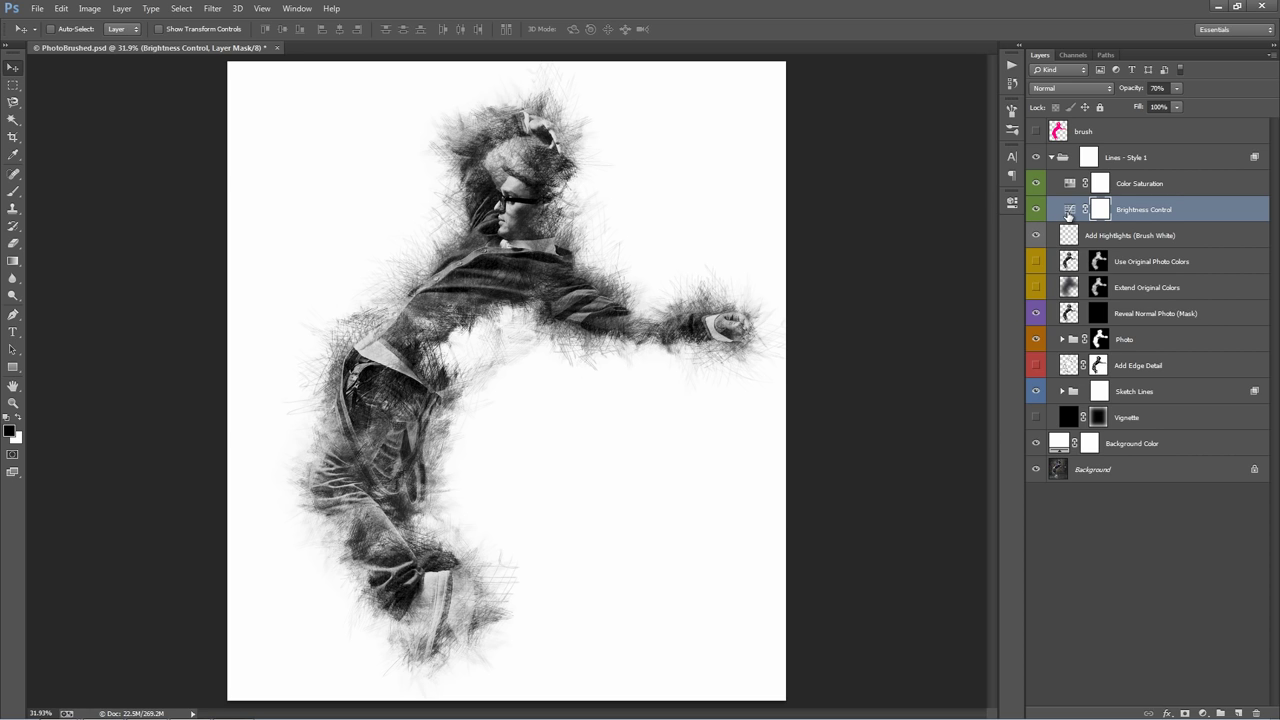
pyautogui.doubleClick(1068, 212)
pyautogui.moveTo(861, 383)
pyautogui.mouseDown()
pyautogui.moveTo(854, 366)
pyautogui.moveTo(861, 379)
pyautogui.mouseUp()
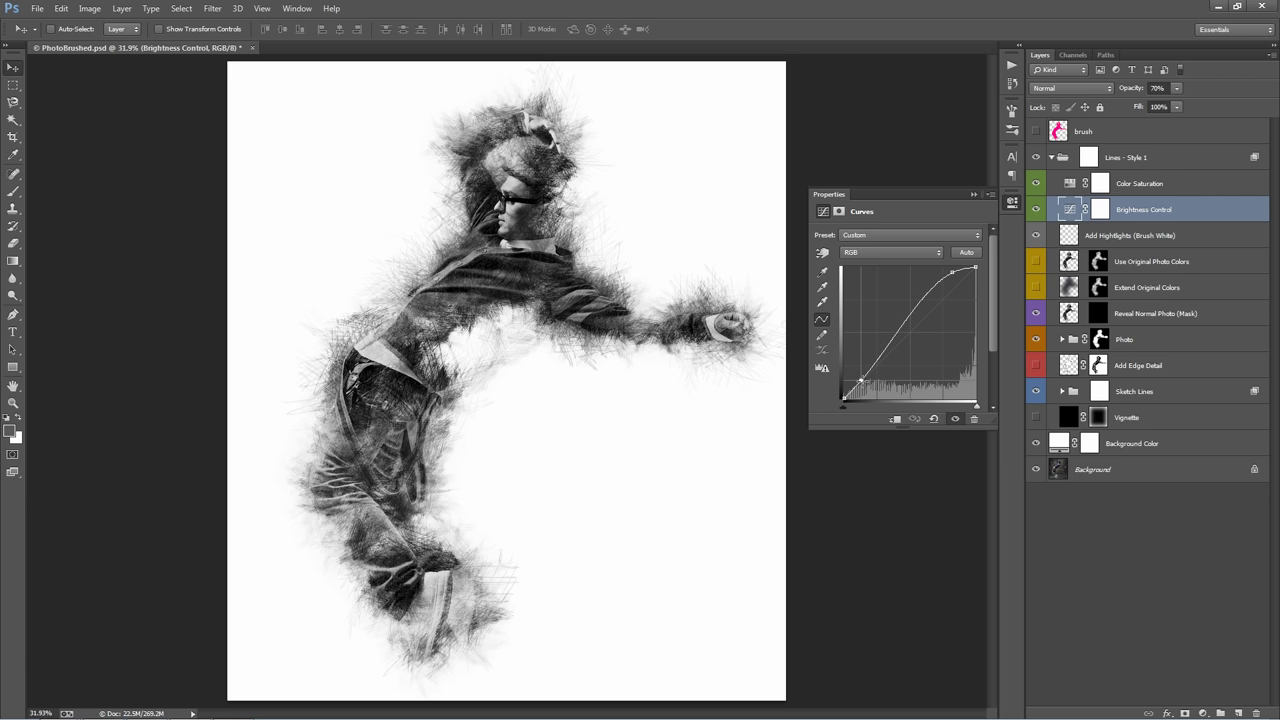
pyautogui.moveTo(949, 274)
pyautogui.mouseDown()
pyautogui.moveTo(924, 290)
pyautogui.moveTo(944, 300)
pyautogui.moveTo(942, 283)
pyautogui.moveTo(932, 294)
pyautogui.moveTo(943, 285)
pyautogui.mouseUp()
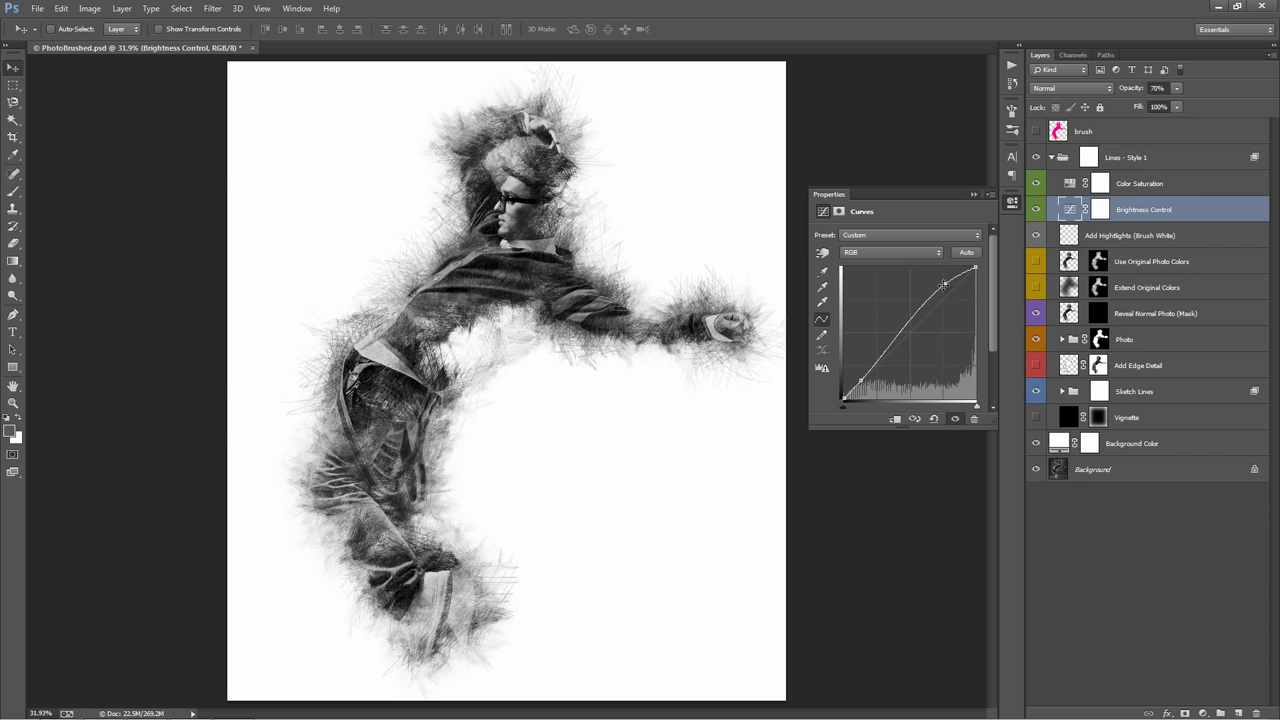
pyautogui.click(974, 194)
# Select the Add Hightlights (Brush White) layer and set up the soft round 300 px brush with a white foreground colour
pyautogui.click(1150, 236)
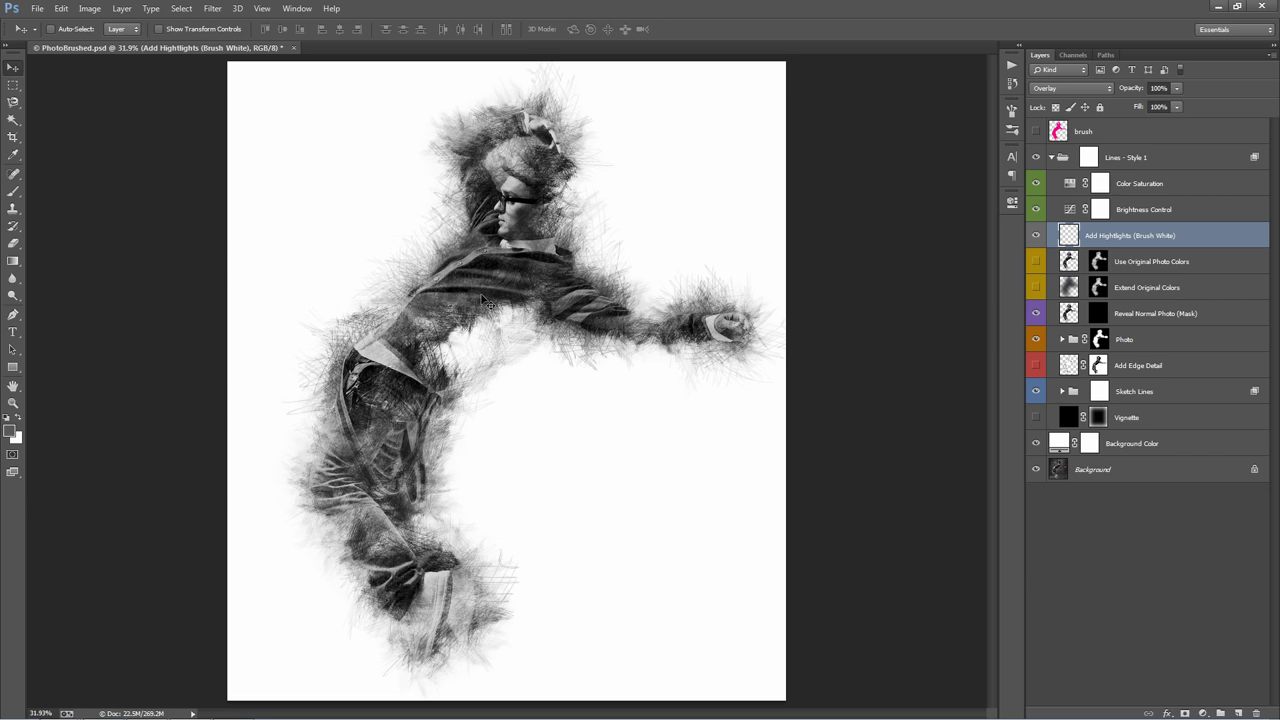
pyautogui.press('b')
pyautogui.moveTo(436, 236); pyautogui.dragTo(410, 172)
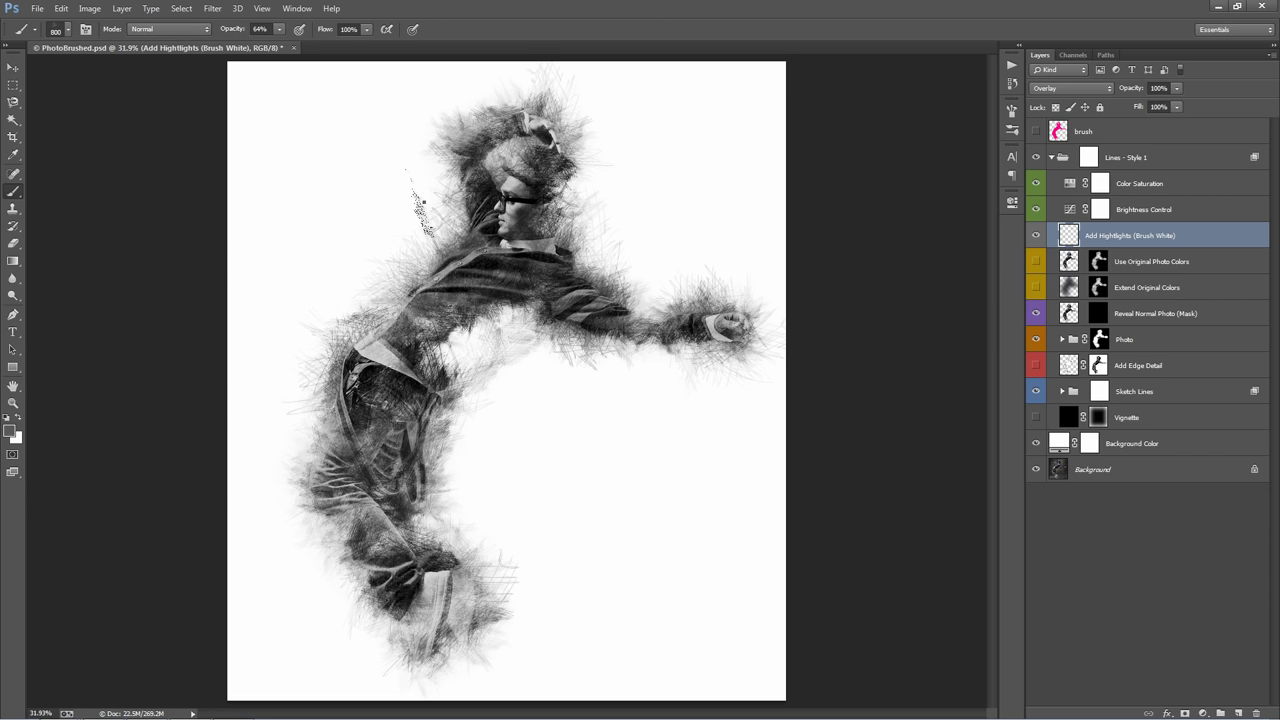
pyautogui.rightClick(423, 202)
pyautogui.scroll(-1, 618, 386)
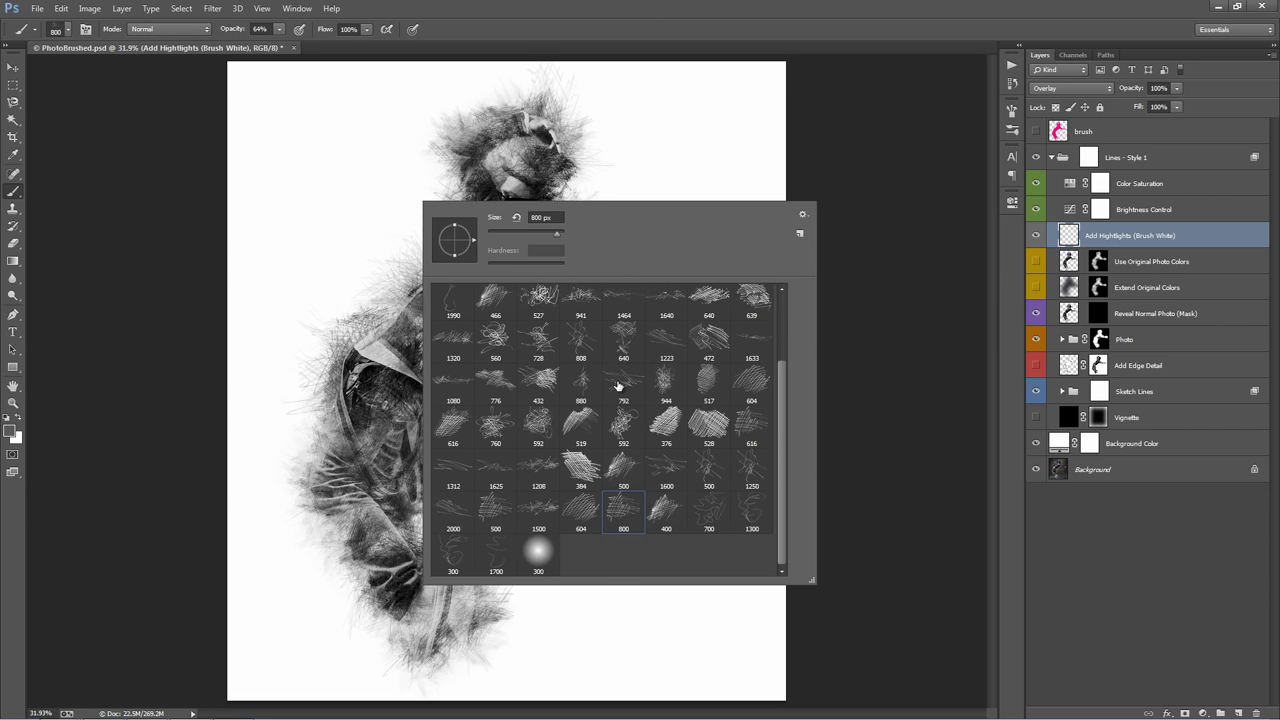
pyautogui.doubleClick(545, 553)
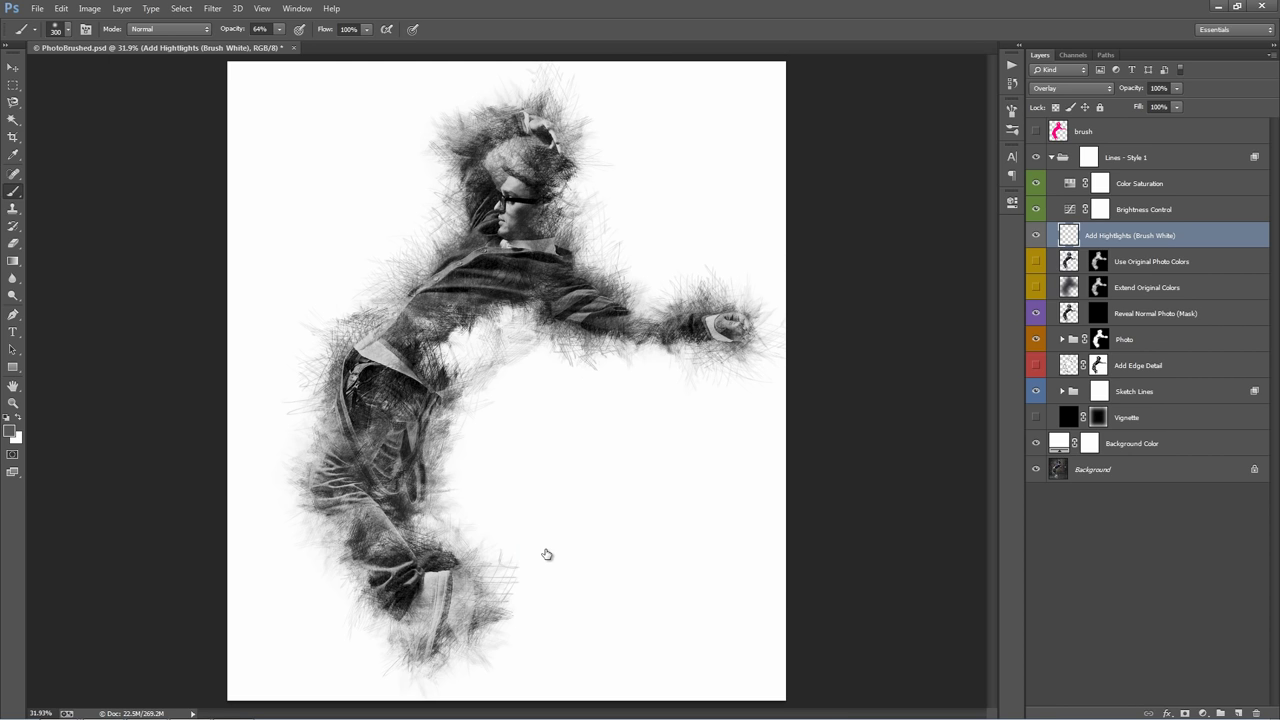
pyautogui.click(19, 419)
pyautogui.click(10, 434)
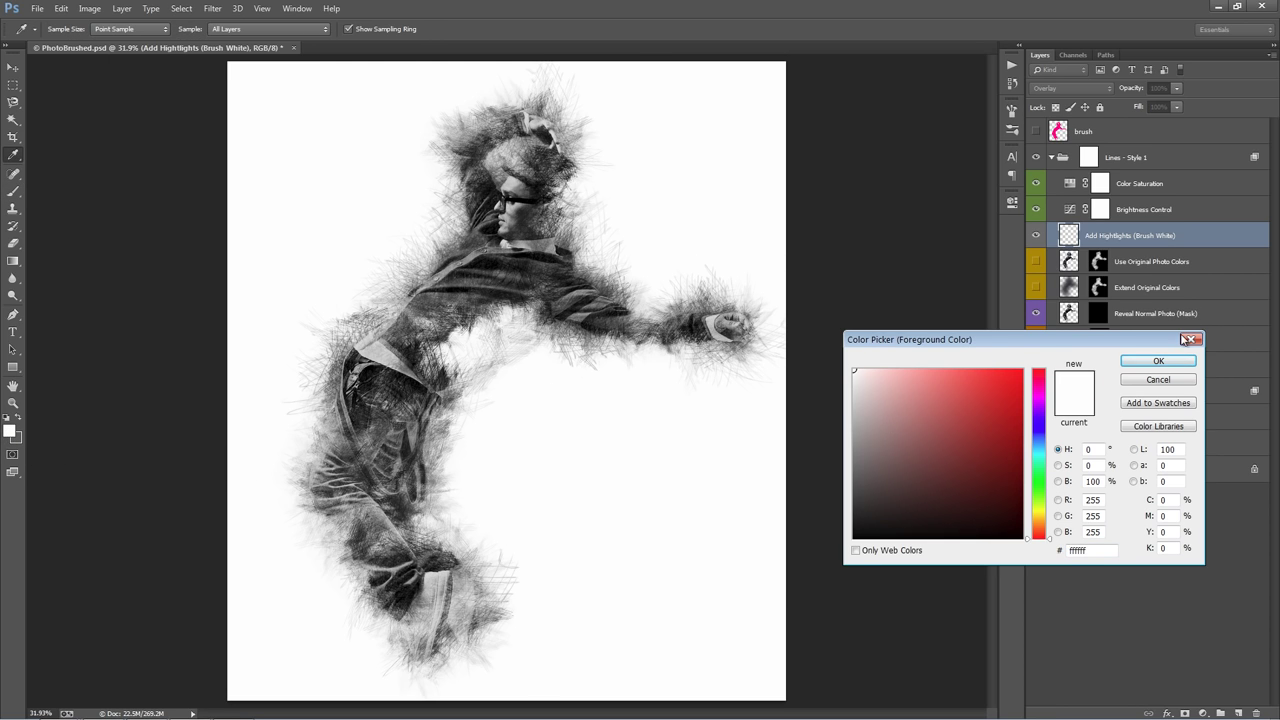
pyautogui.click(1187, 364)
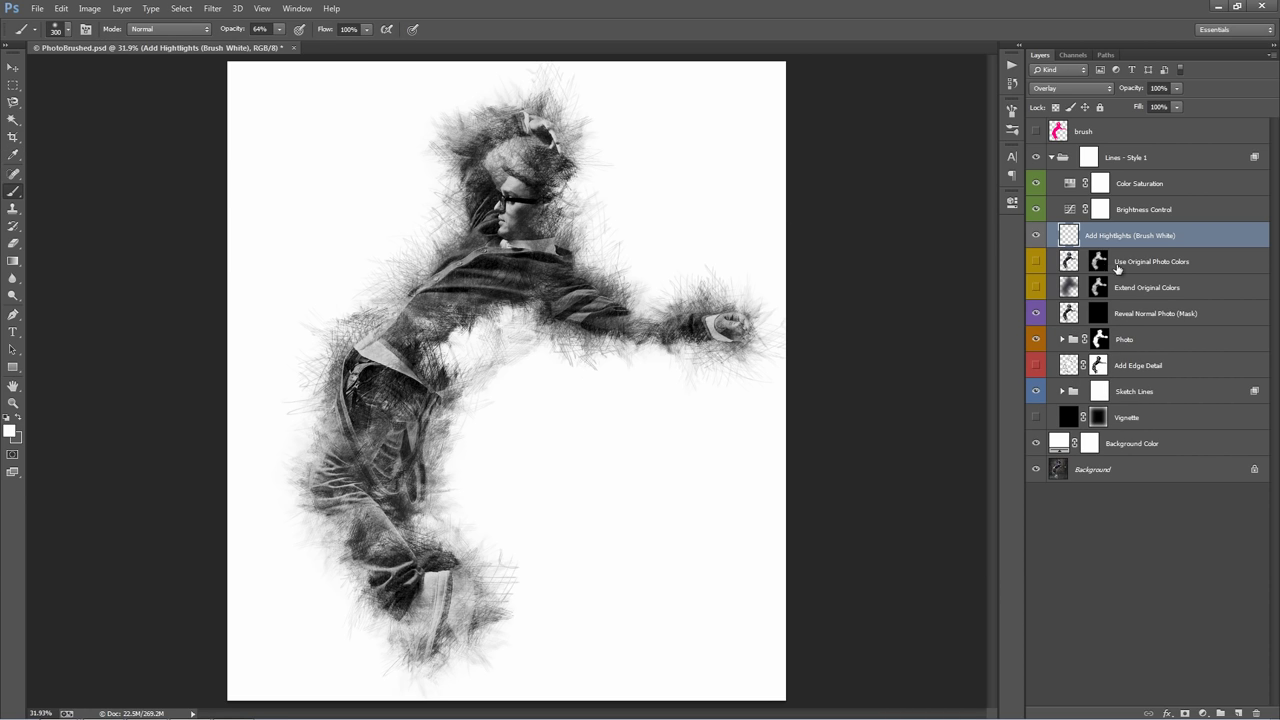
# Try painting white highlights over the figure's face and torso at 64% brush opacity, and undo the strokes
pyautogui.moveTo(573, 205)
pyautogui.mouseDown()
pyautogui.moveTo(527, 193)
pyautogui.moveTo(527, 167)
pyautogui.moveTo(516, 177)
pyautogui.moveTo(537, 205)
pyautogui.moveTo(453, 286)
pyautogui.moveTo(416, 310)
pyautogui.moveTo(295, 338)
pyautogui.moveTo(286, 402)
pyautogui.moveTo(330, 452)
pyautogui.moveTo(420, 440)
pyautogui.mouseUp()
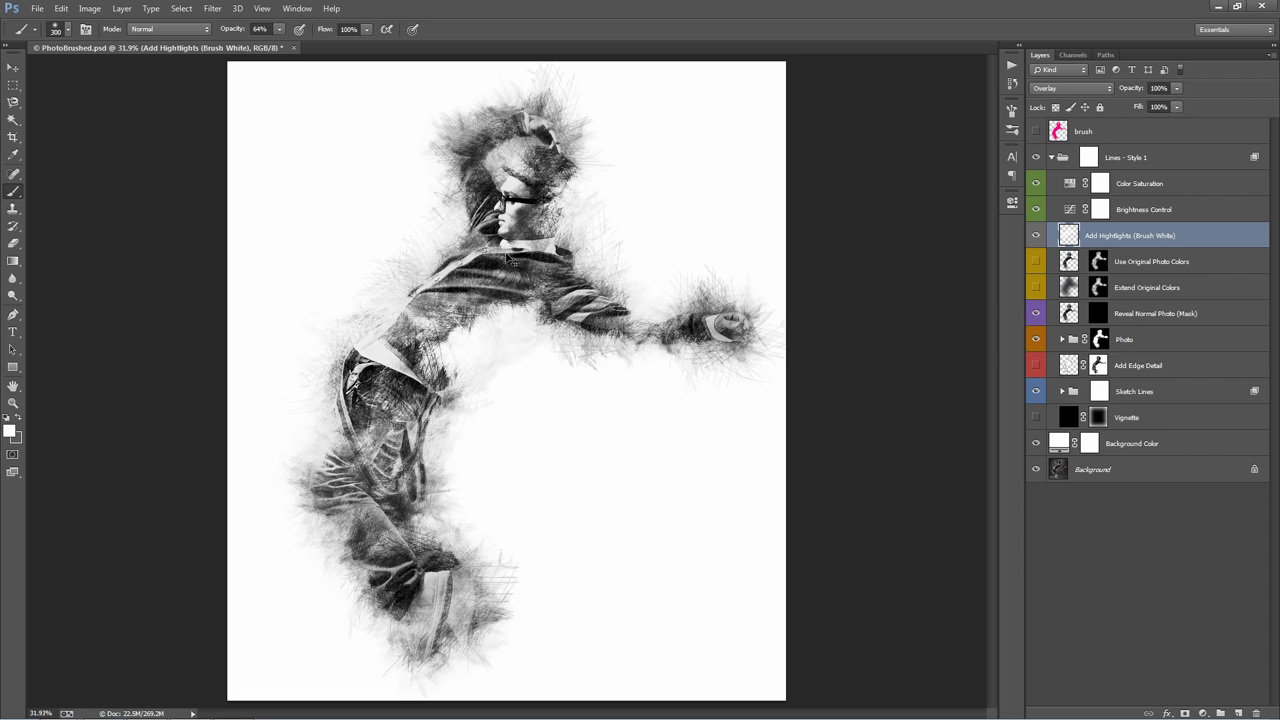
pyautogui.hotkey('ctrl', 'z')
pyautogui.moveTo(523, 185)
pyautogui.mouseDown()
pyautogui.moveTo(450, 313)
pyautogui.moveTo(535, 291)
pyautogui.moveTo(463, 296)
pyautogui.mouseUp()
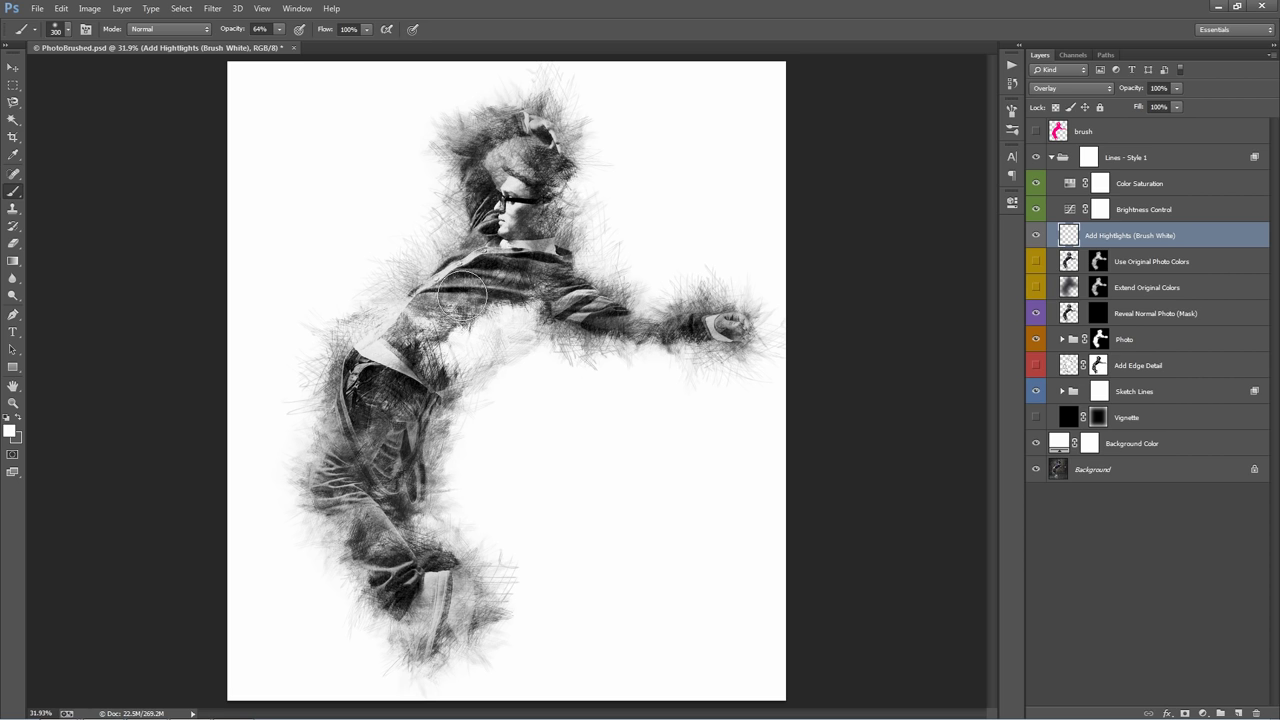
pyautogui.hotkey('ctrl', 'z')
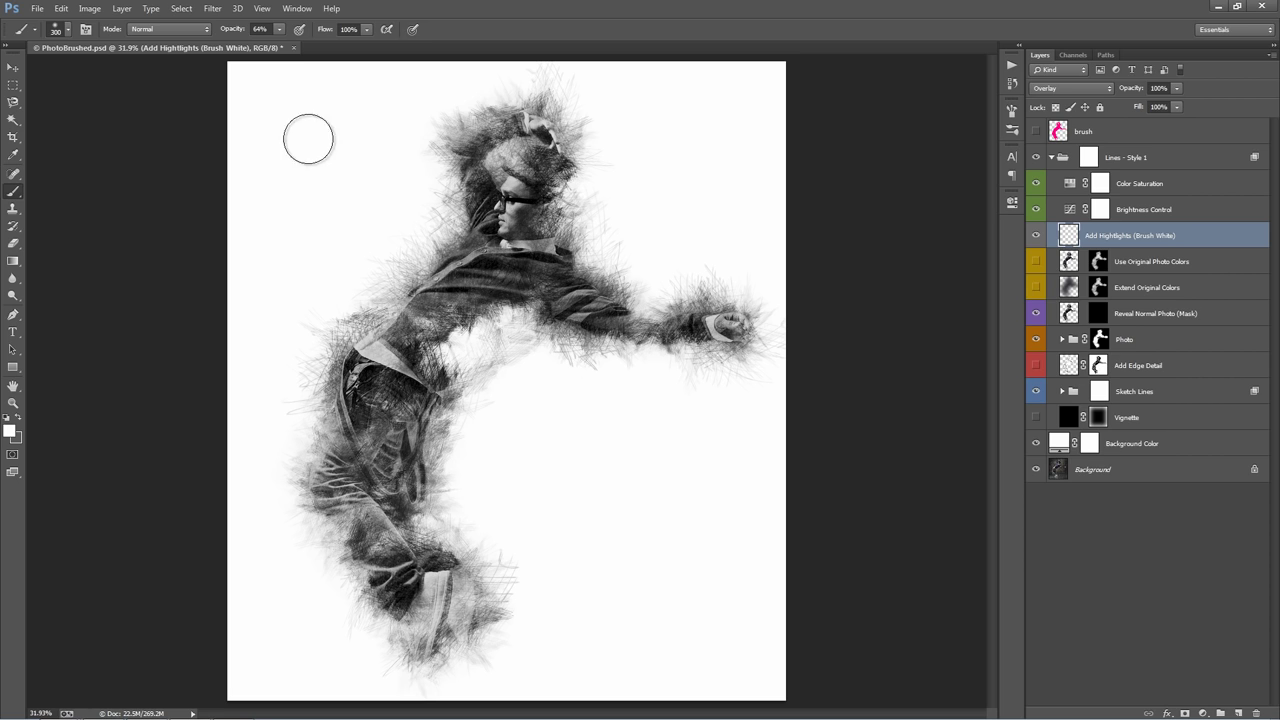
# Paint white highlights down the figure at 29% brush opacity and set the highlights layer's opacity to 57%
pyautogui.click(279, 29)
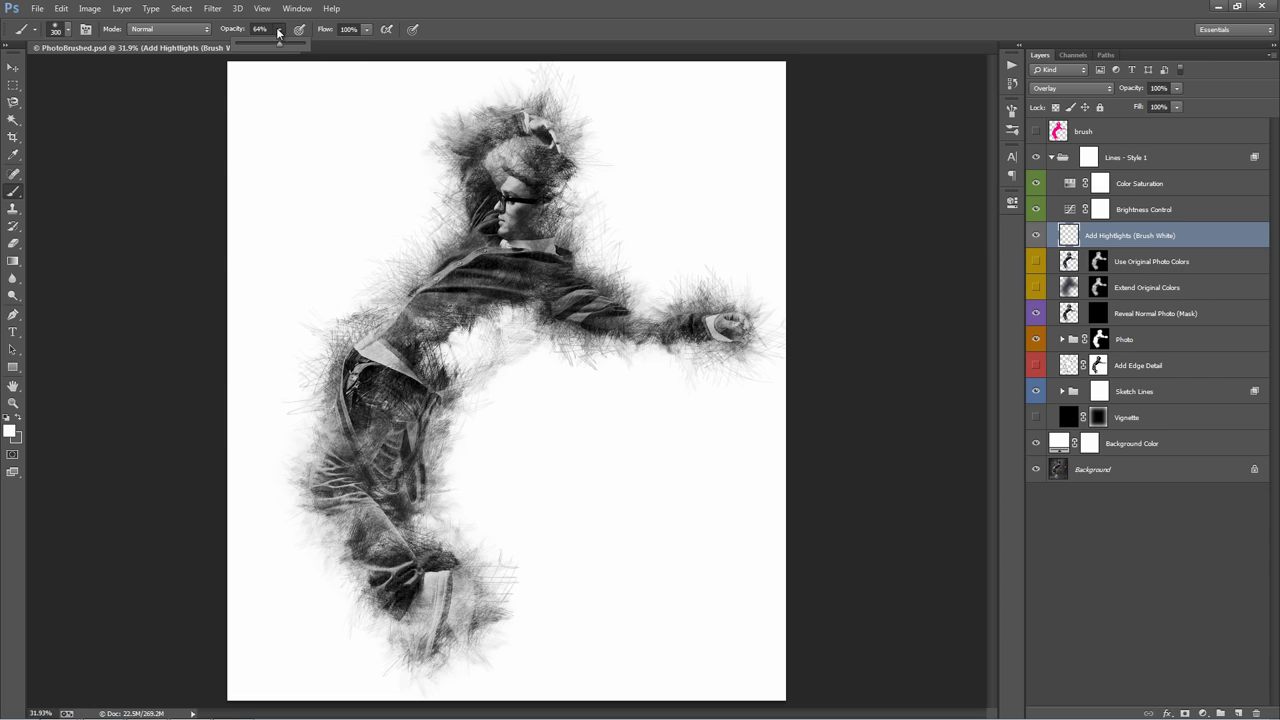
pyautogui.moveTo(256, 45); pyautogui.dragTo(254, 45)
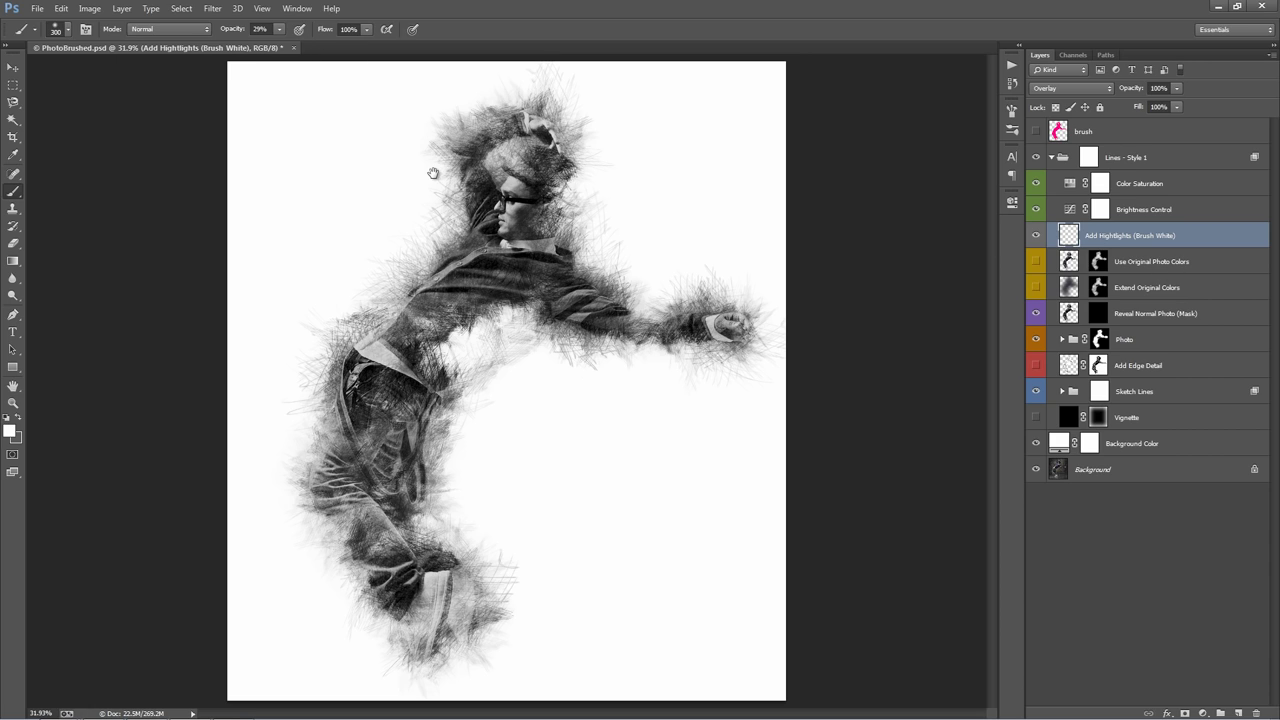
pyautogui.moveTo(510, 185)
pyautogui.mouseDown()
pyautogui.moveTo(578, 250)
pyautogui.moveTo(552, 247)
pyautogui.moveTo(544, 267)
pyautogui.moveTo(574, 291)
pyautogui.moveTo(664, 323)
pyautogui.moveTo(530, 257)
pyautogui.moveTo(385, 330)
pyautogui.mouseUp()
pyautogui.moveTo(362, 390)
pyautogui.mouseDown()
pyautogui.moveTo(391, 554)
pyautogui.moveTo(441, 587)
pyautogui.moveTo(405, 593)
pyautogui.mouseUp()
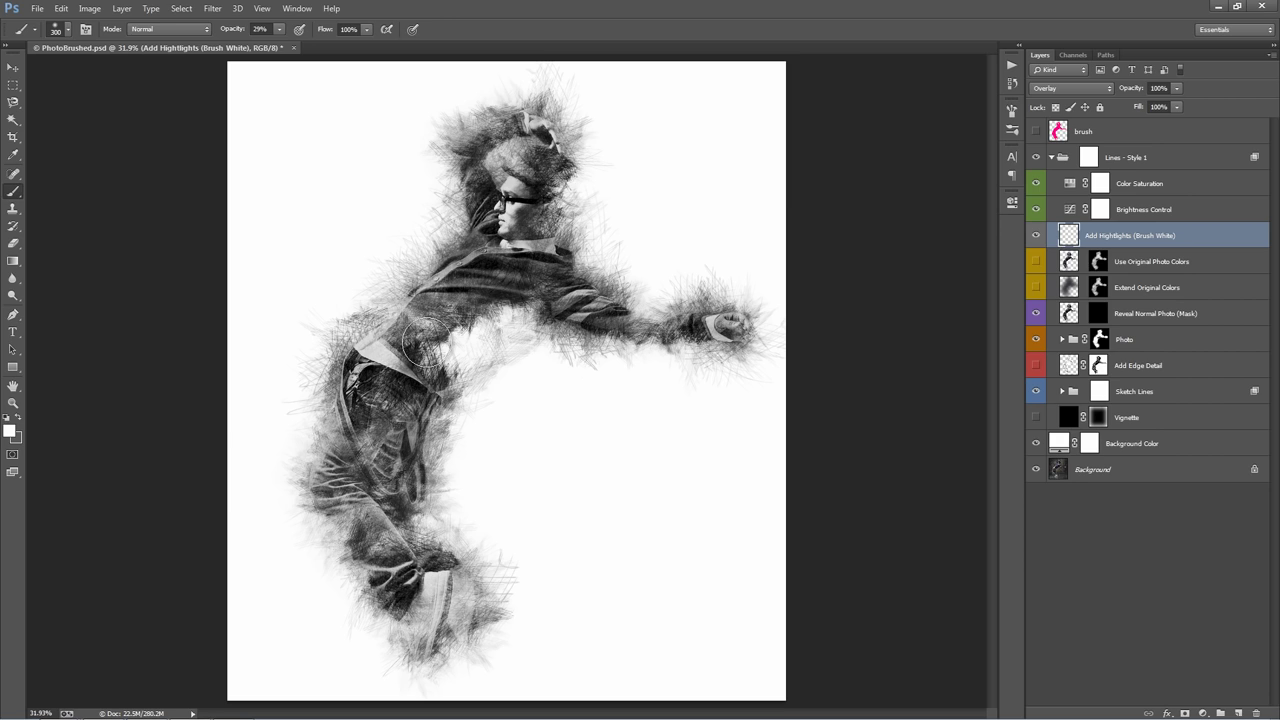
pyautogui.press('v')
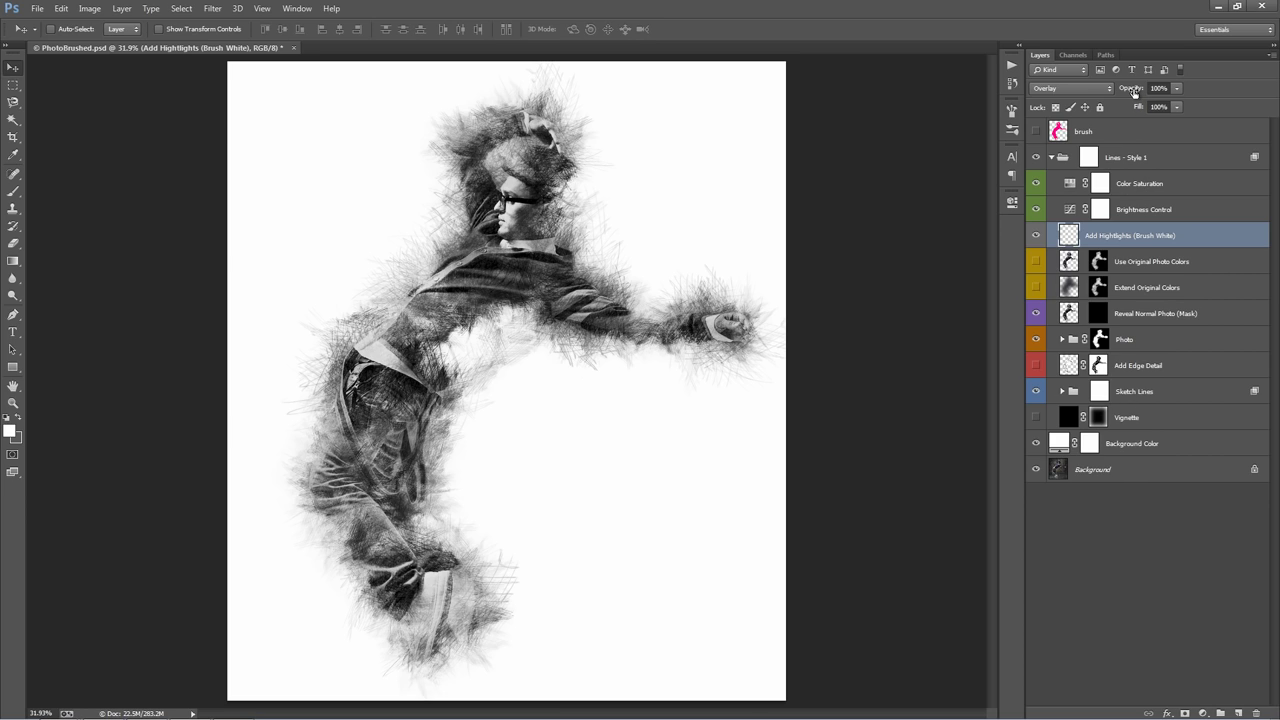
pyautogui.moveTo(1133, 92); pyautogui.dragTo(195, 139)
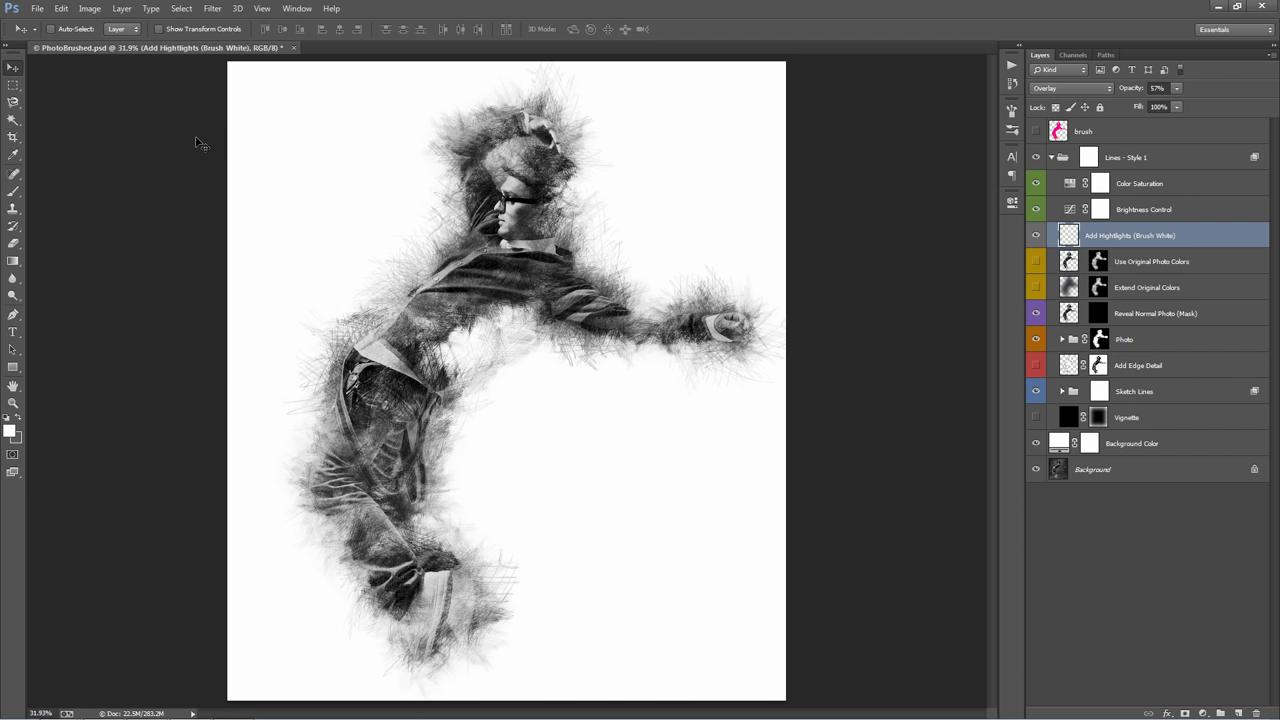
# Show the Use Original Photo Colors layer, toggling it to compare its effect and leaving it visible
pyautogui.click(1200, 261)
pyautogui.keyDown('shift'); pyautogui.click(1171, 289); pyautogui.keyUp('shift')
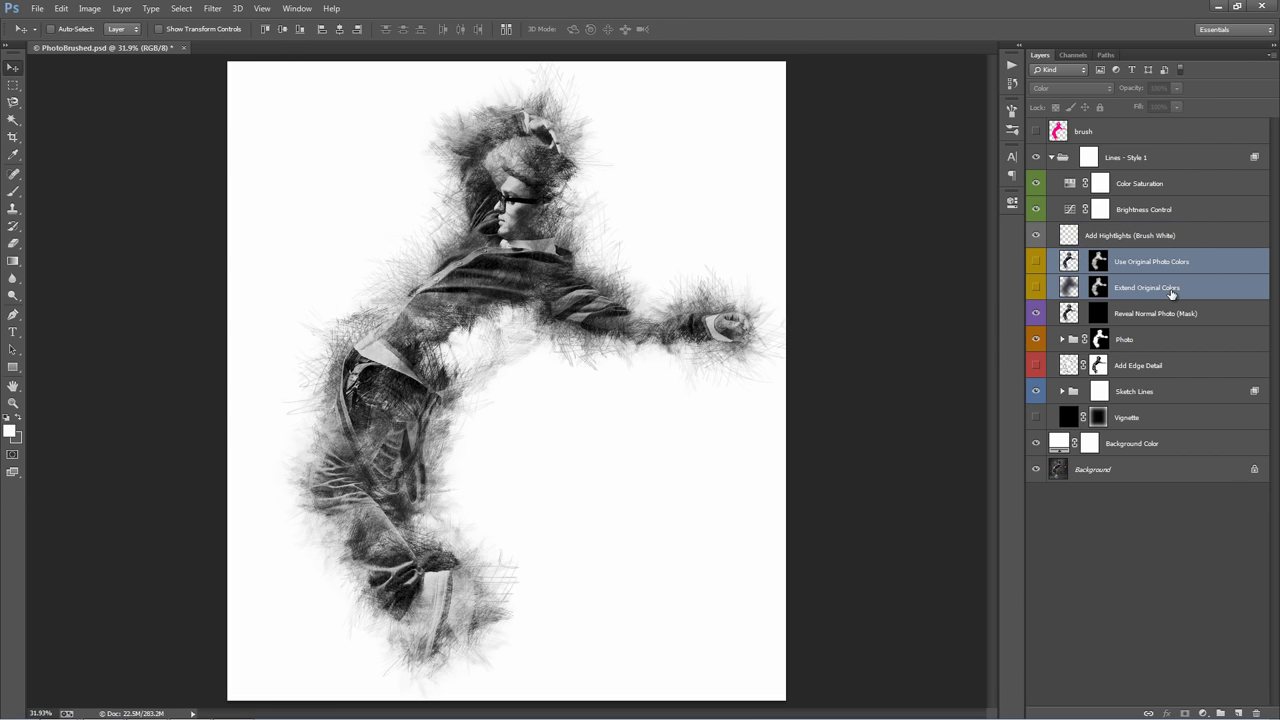
pyautogui.click(1118, 270)
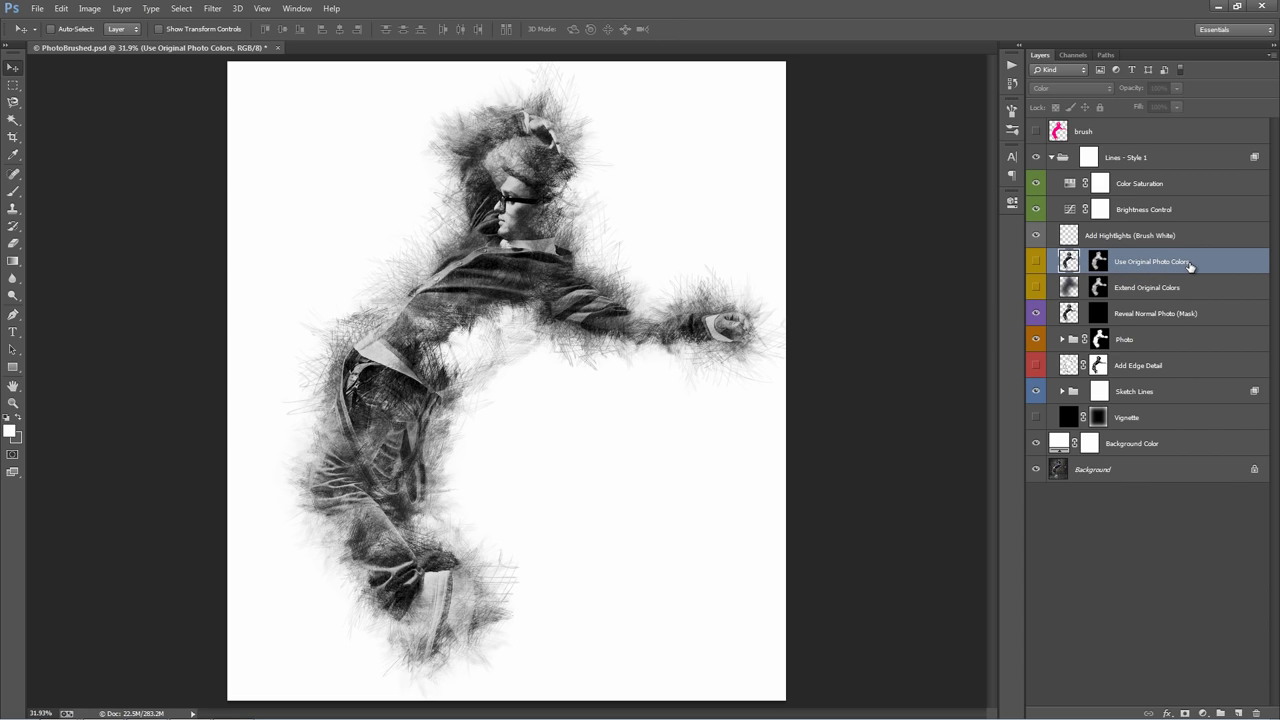
pyautogui.click(1038, 262)
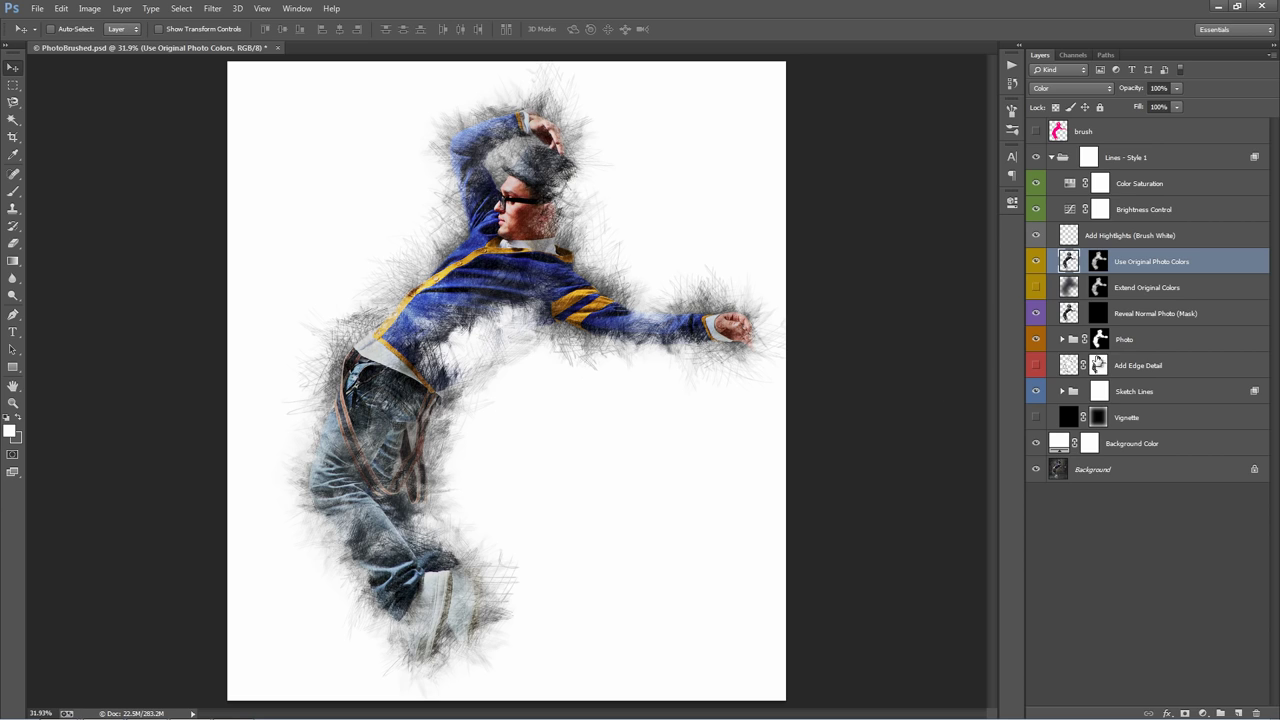
pyautogui.click(1036, 262)
pyautogui.click(1036, 262)
pyautogui.click(1036, 262)
pyautogui.click(1036, 262)
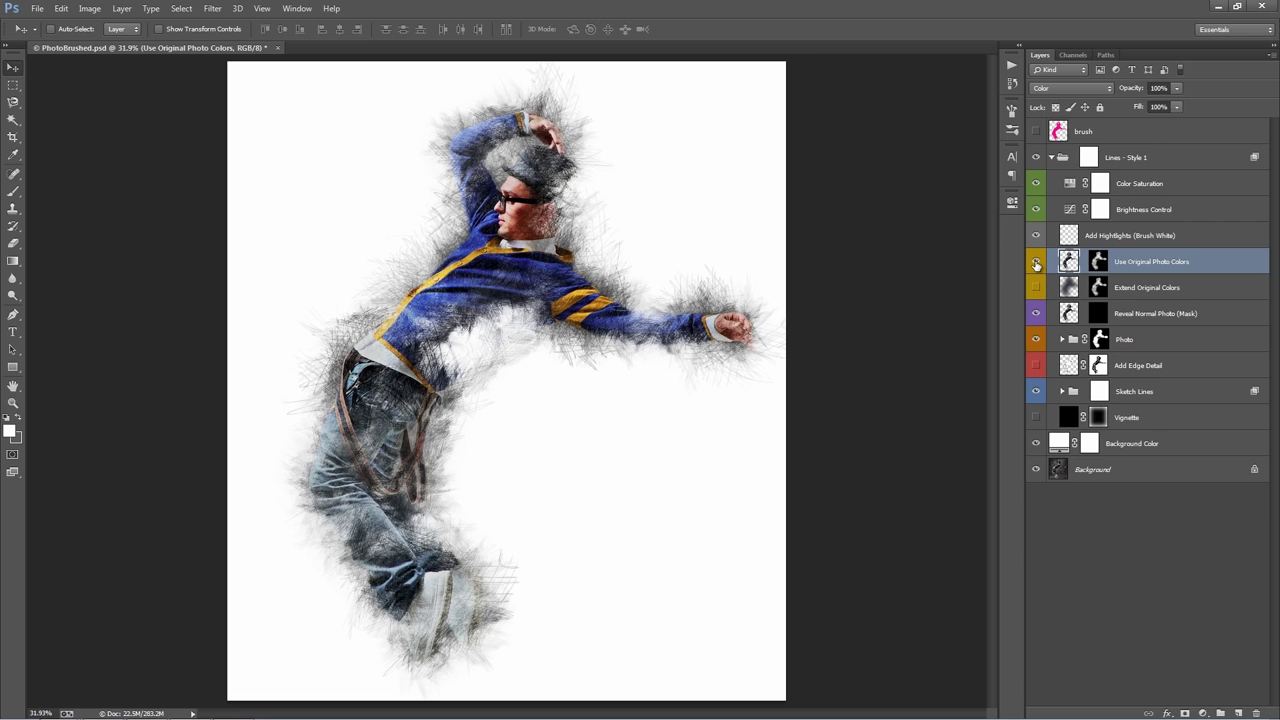
# Set the saturation of the Color Saturation adjustment layer to +31
pyautogui.click(1099, 185)
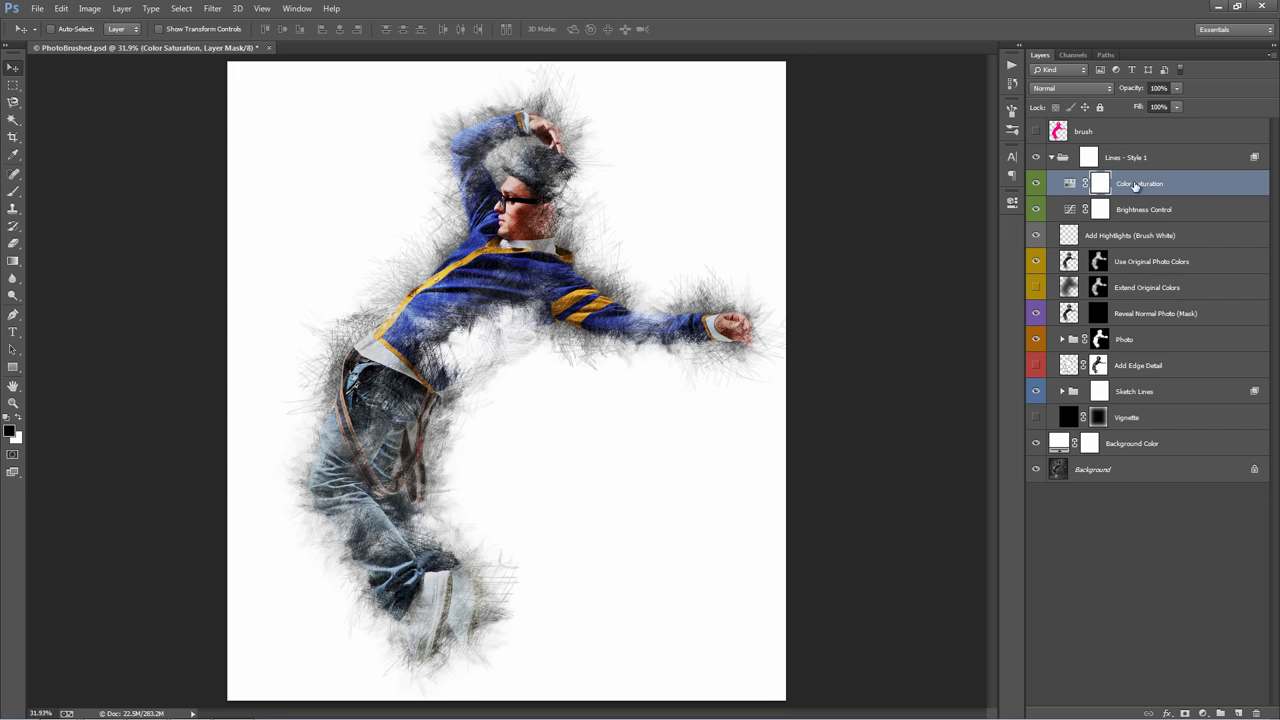
pyautogui.doubleClick(1070, 184)
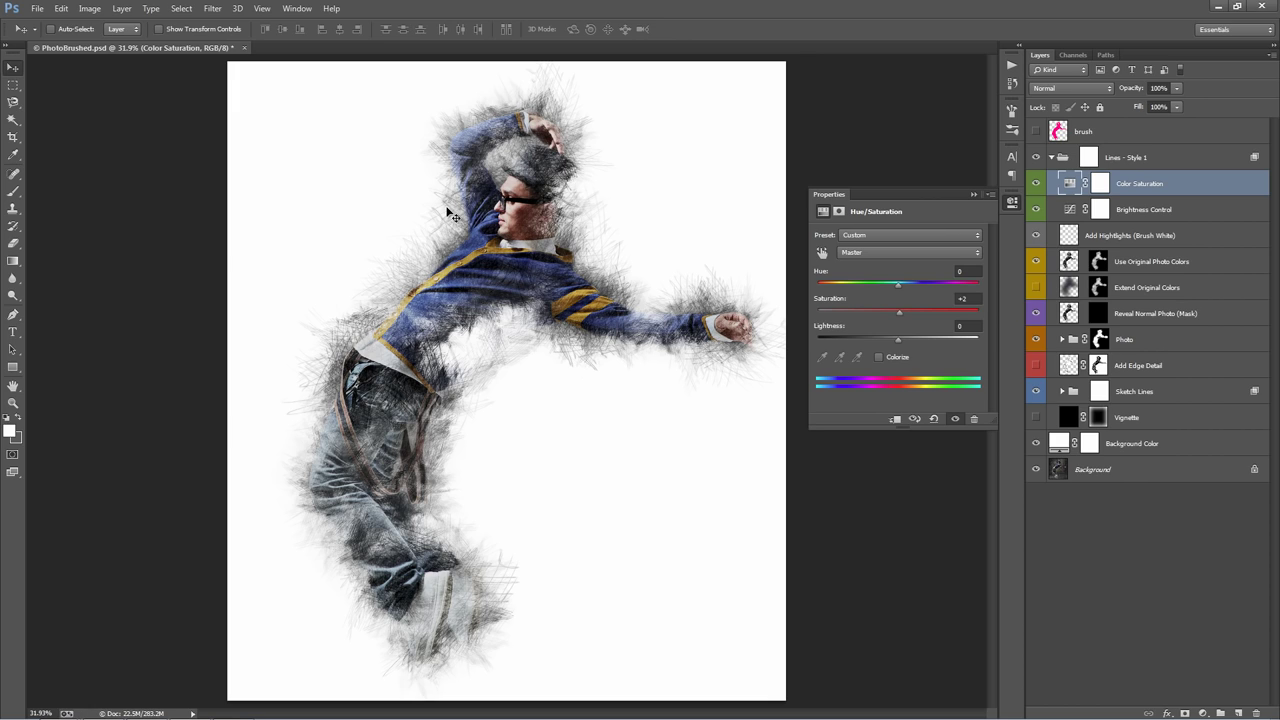
pyautogui.moveTo(900, 311); pyautogui.dragTo(934, 313)
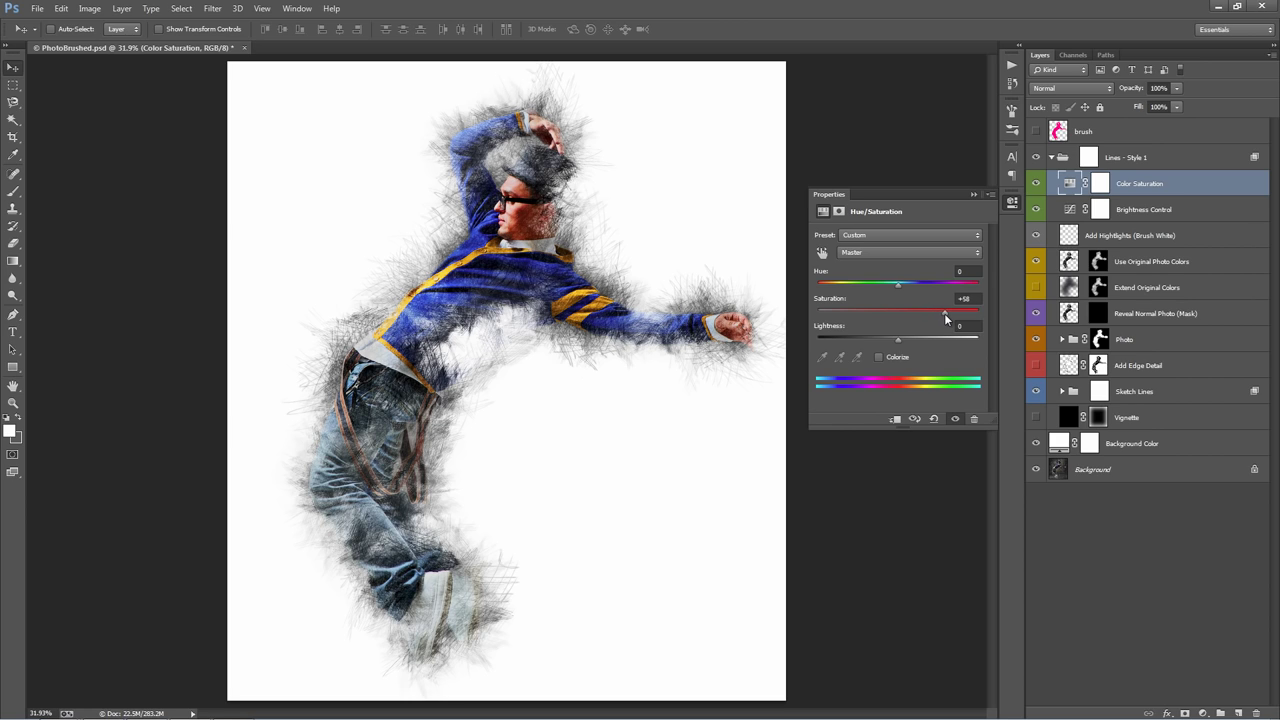
pyautogui.moveTo(944, 313)
pyautogui.mouseDown()
pyautogui.moveTo(848, 309)
pyautogui.moveTo(923, 314)
pyautogui.mouseUp()
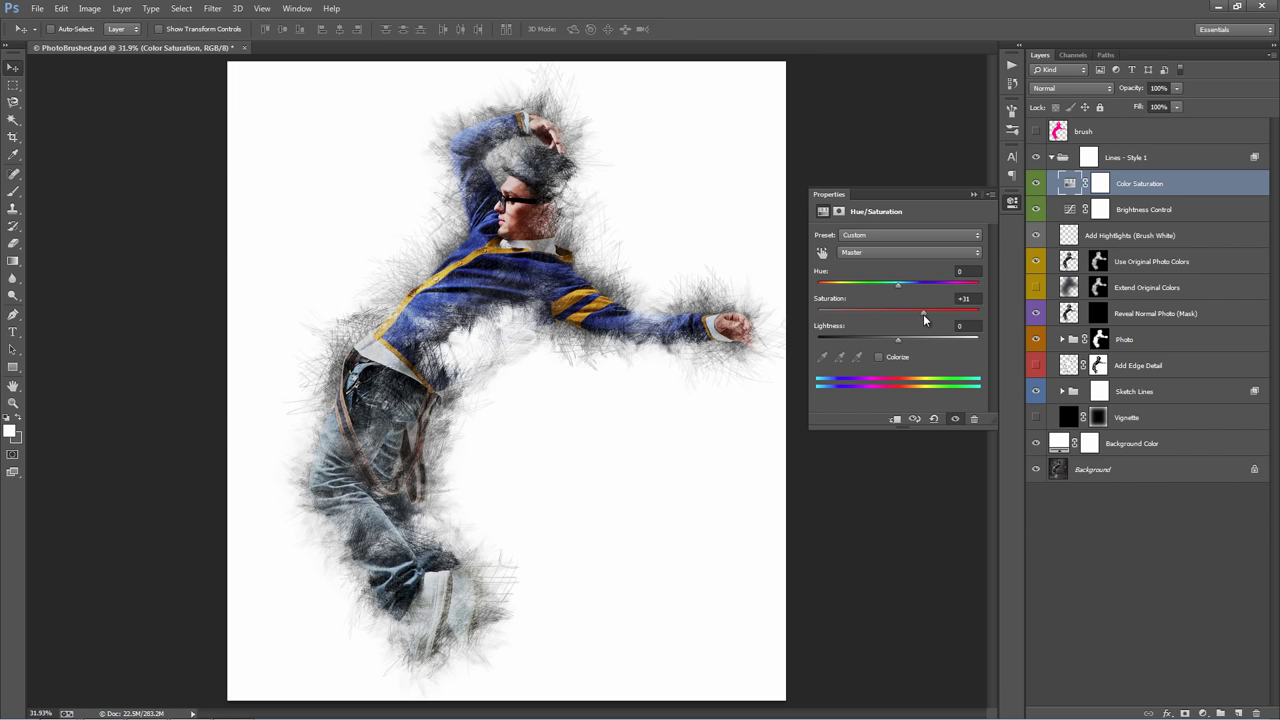
pyautogui.click(973, 194)
# Show the Extend Original Colors layer and toggle it to compare the sketch lines around the shoulder, leaving it visible
pyautogui.click(1196, 297)
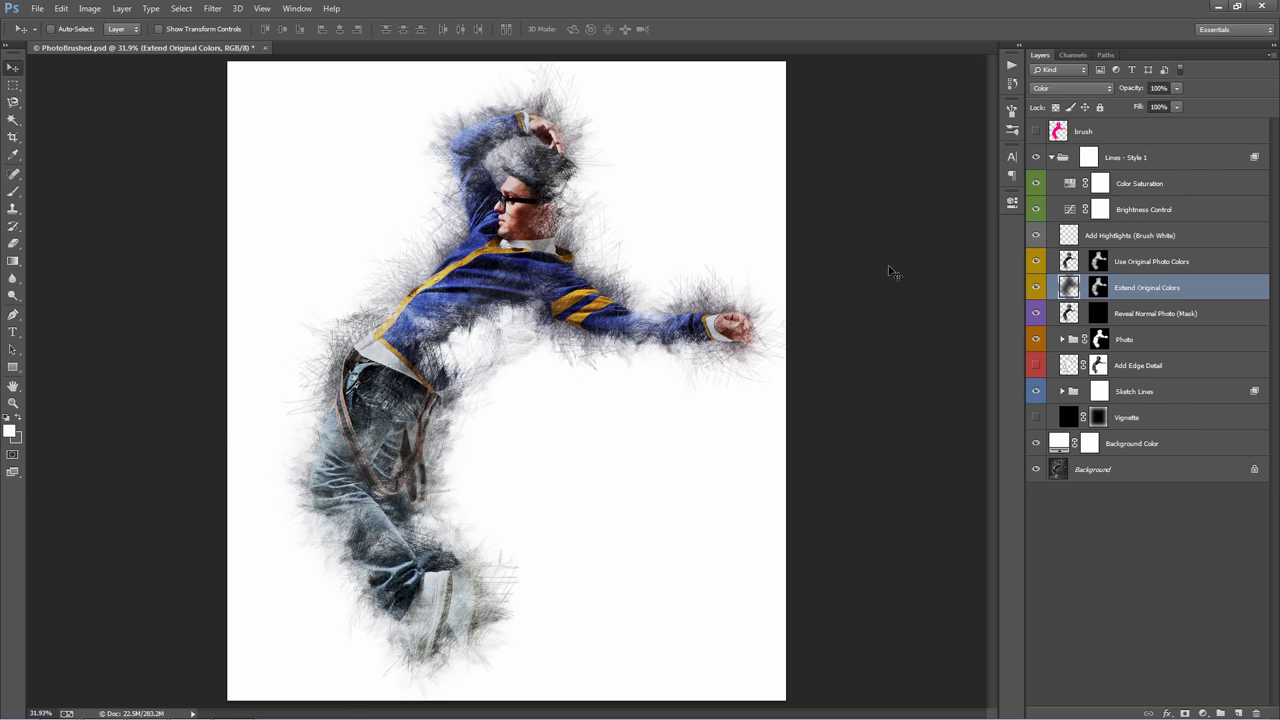
pyautogui.press('z')
pyautogui.moveTo(483, 243); pyautogui.dragTo(640, 243)
pyautogui.press('v')
pyautogui.click(1069, 287)
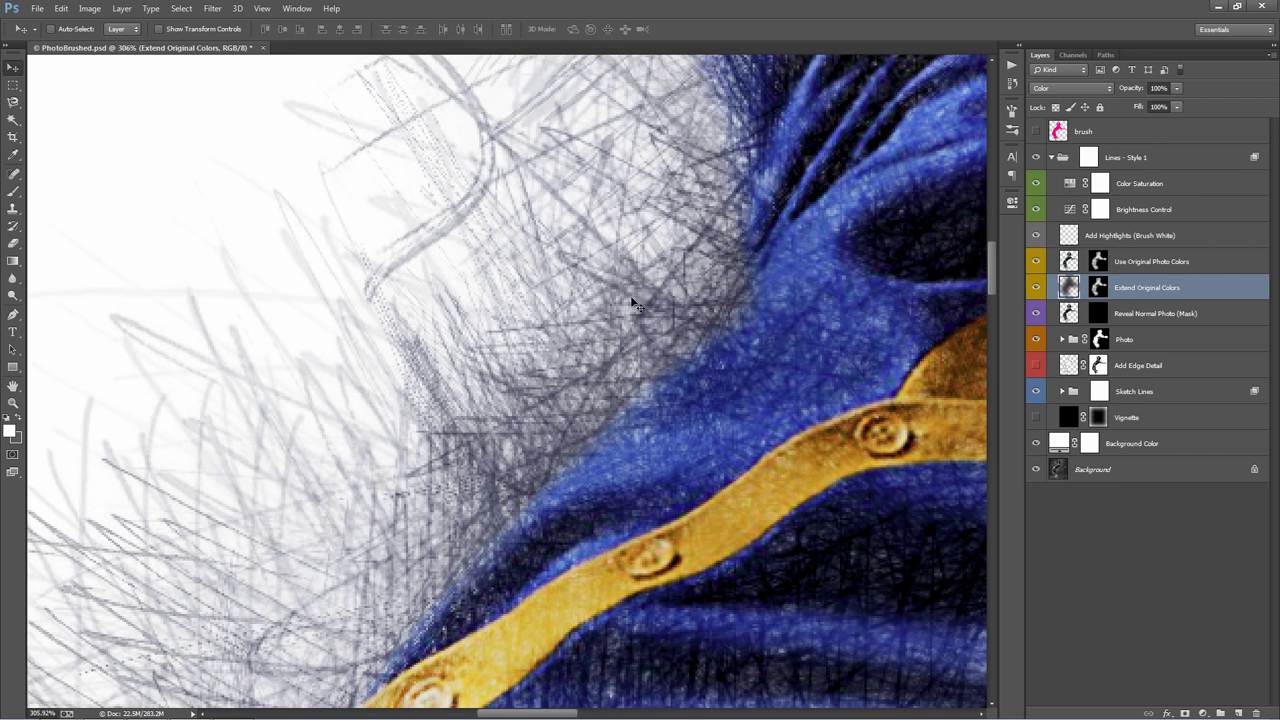
pyautogui.click(1035, 287)
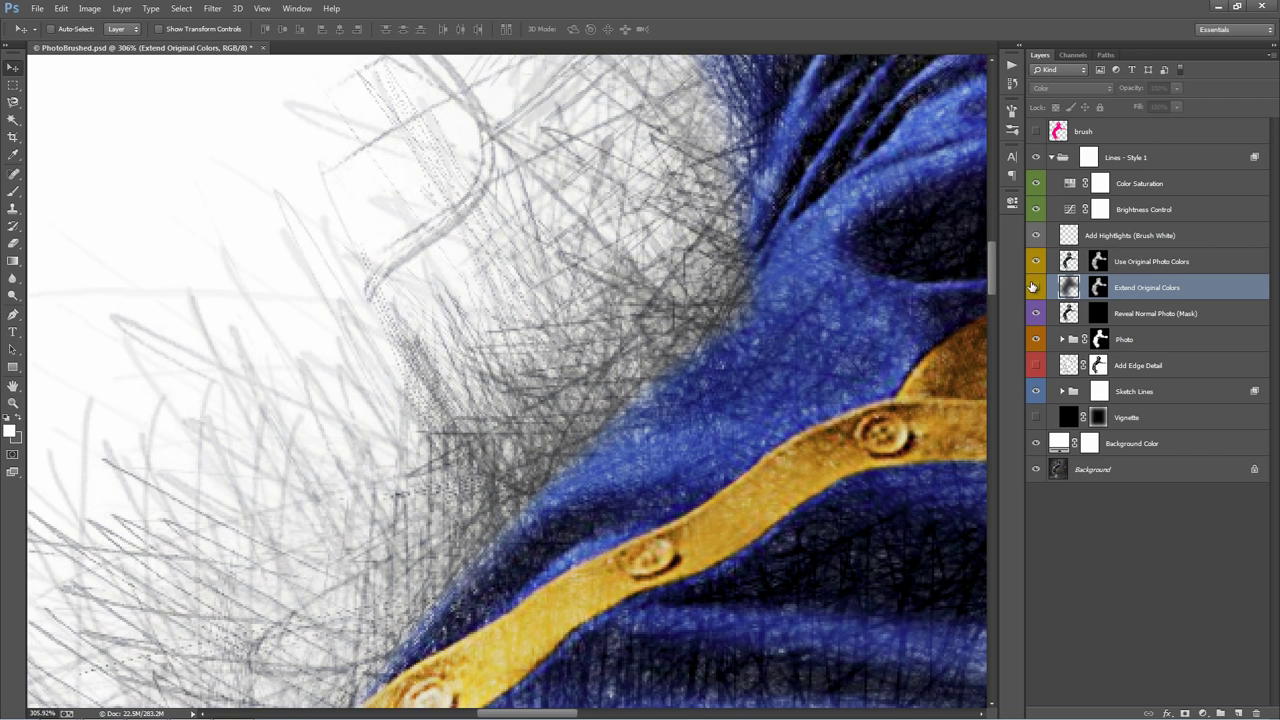
pyautogui.click(1035, 287)
pyautogui.click(1035, 287)
pyautogui.click(1035, 287)
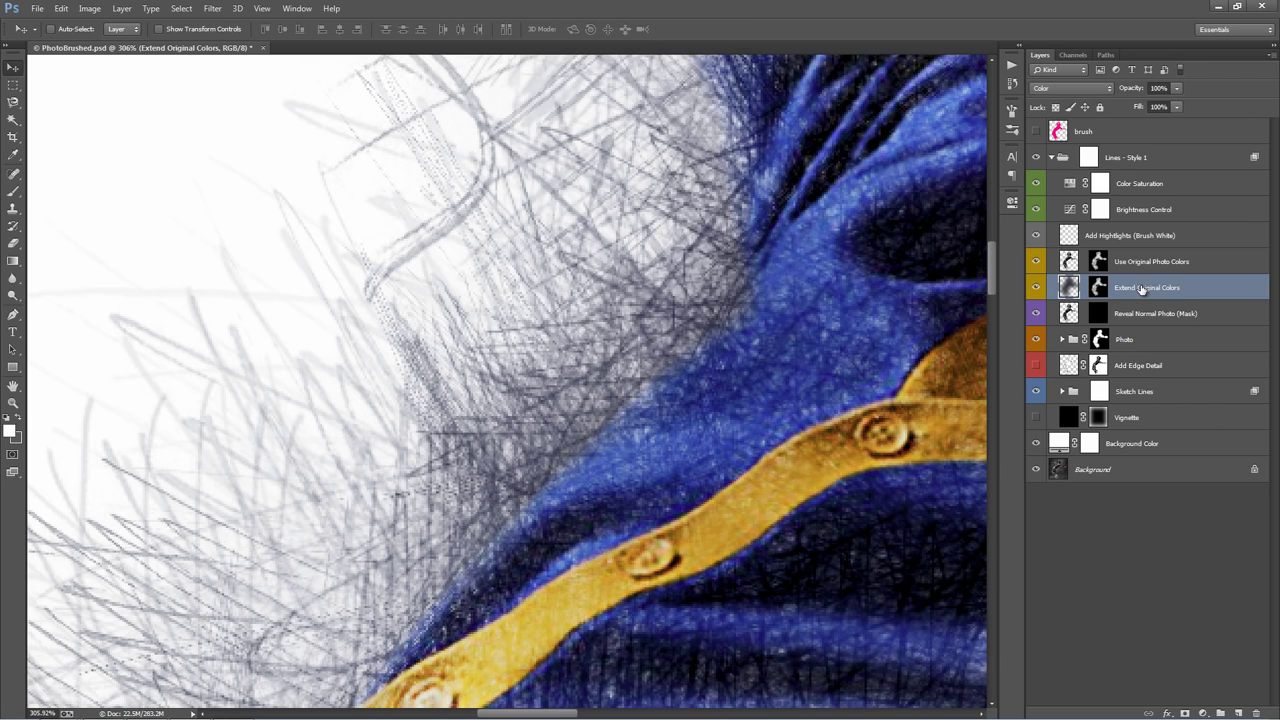
# Duplicate the Extend Original Colors layer five times to intensify the colour in the sketch lines
pyautogui.hotkey('ctrl', 'j')
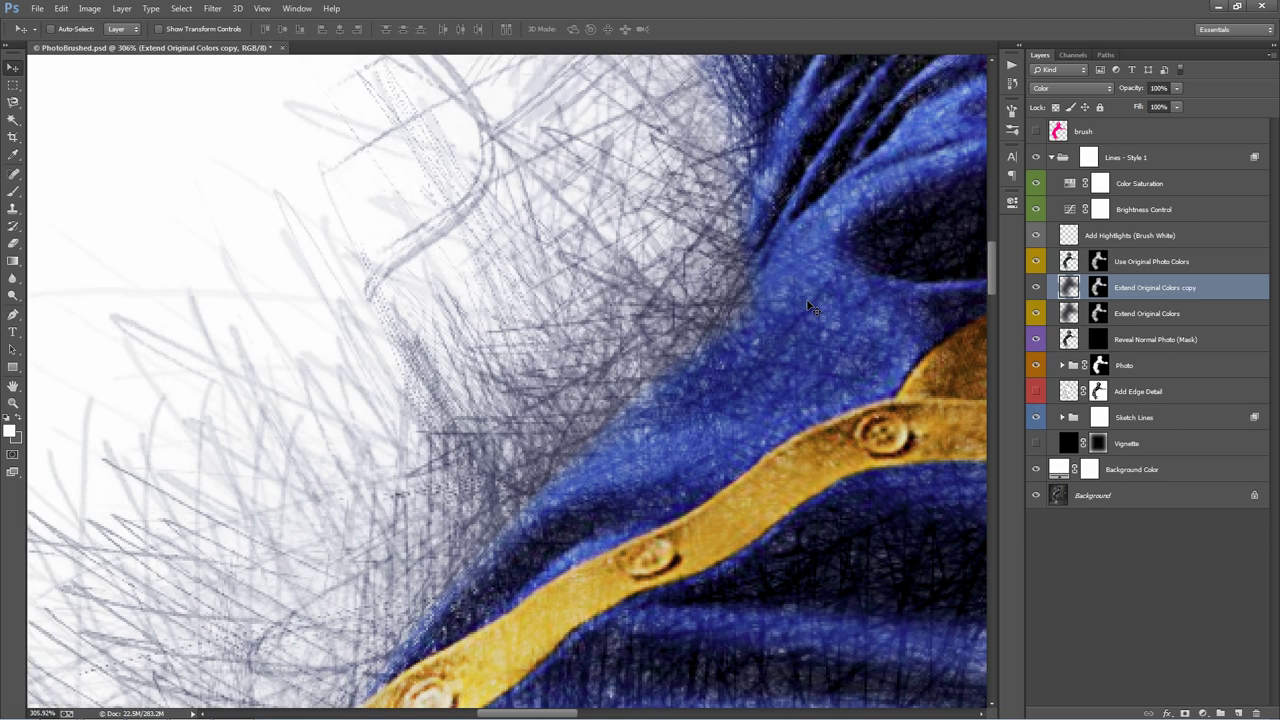
pyautogui.hotkey('ctrl', 'j')
pyautogui.hotkey('ctrl', 'j')
pyautogui.hotkey('ctrl', 'j')
pyautogui.hotkey('ctrl', 'j')
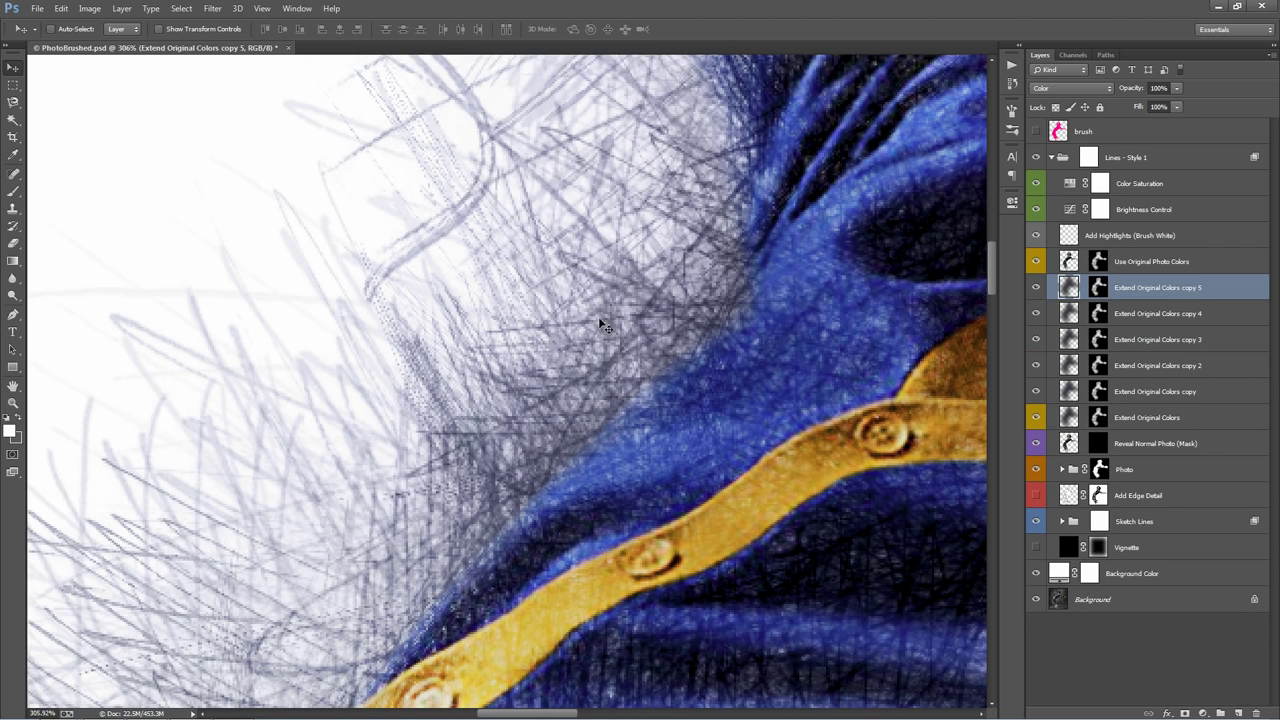
# Undo the Extend Original Colors duplicates, reselect the original layer and fit the whole image in view
pyautogui.hotkey('ctrl', 'z')
pyautogui.hotkey('ctrl', 'alt', 'z')
pyautogui.hotkey('ctrl', 'alt', 'z')
pyautogui.hotkey('ctrl', 'alt', 'z')
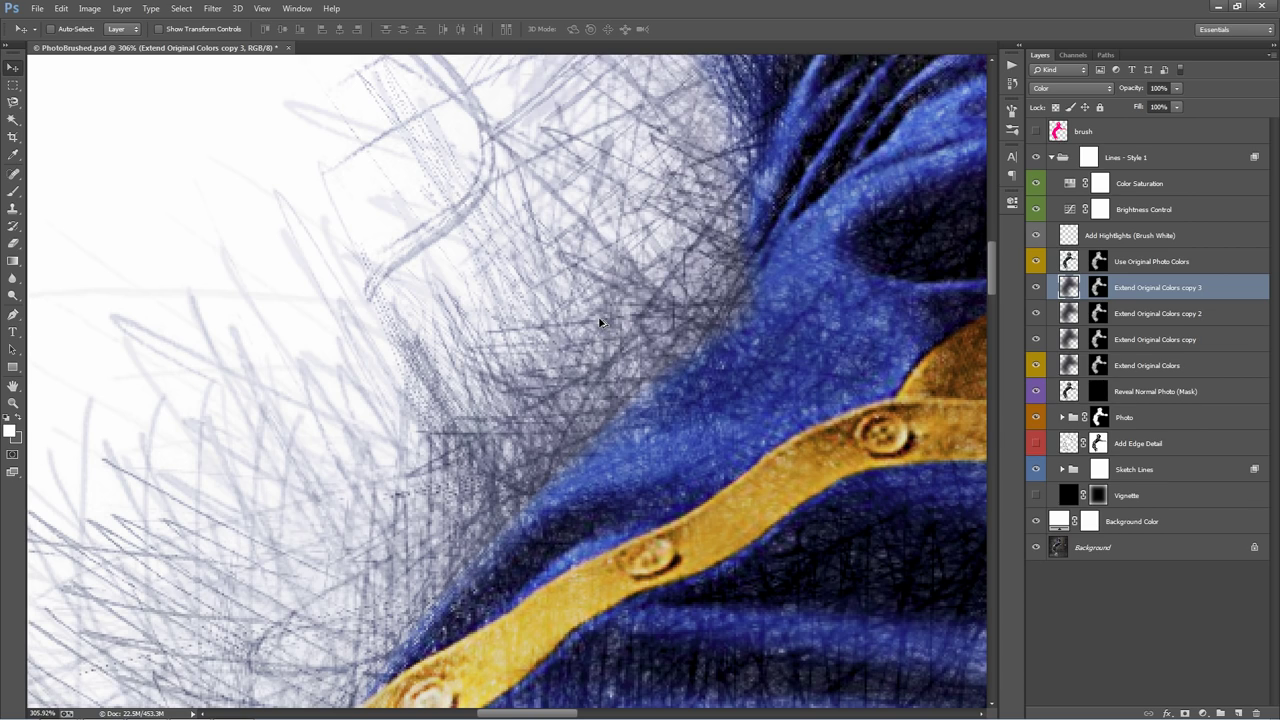
pyautogui.hotkey('ctrl', 'alt', 'z')
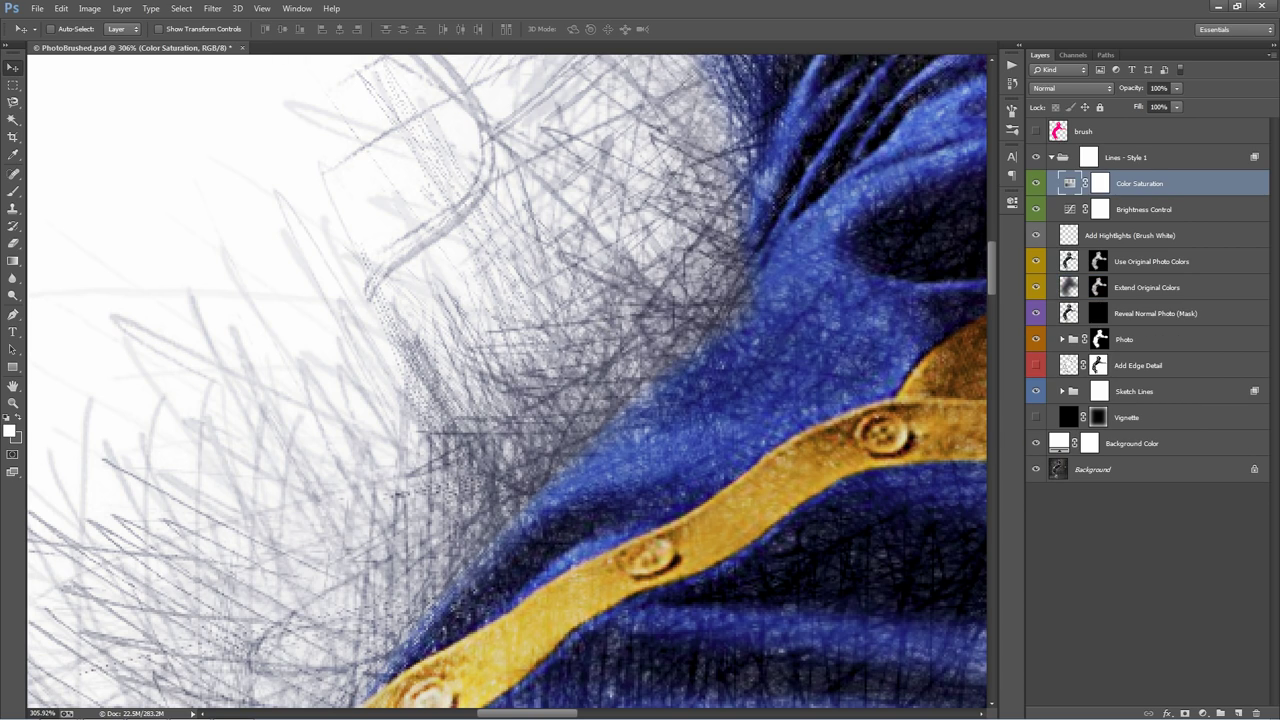
pyautogui.click(1135, 293)
pyautogui.hotkey('ctrl', '0')
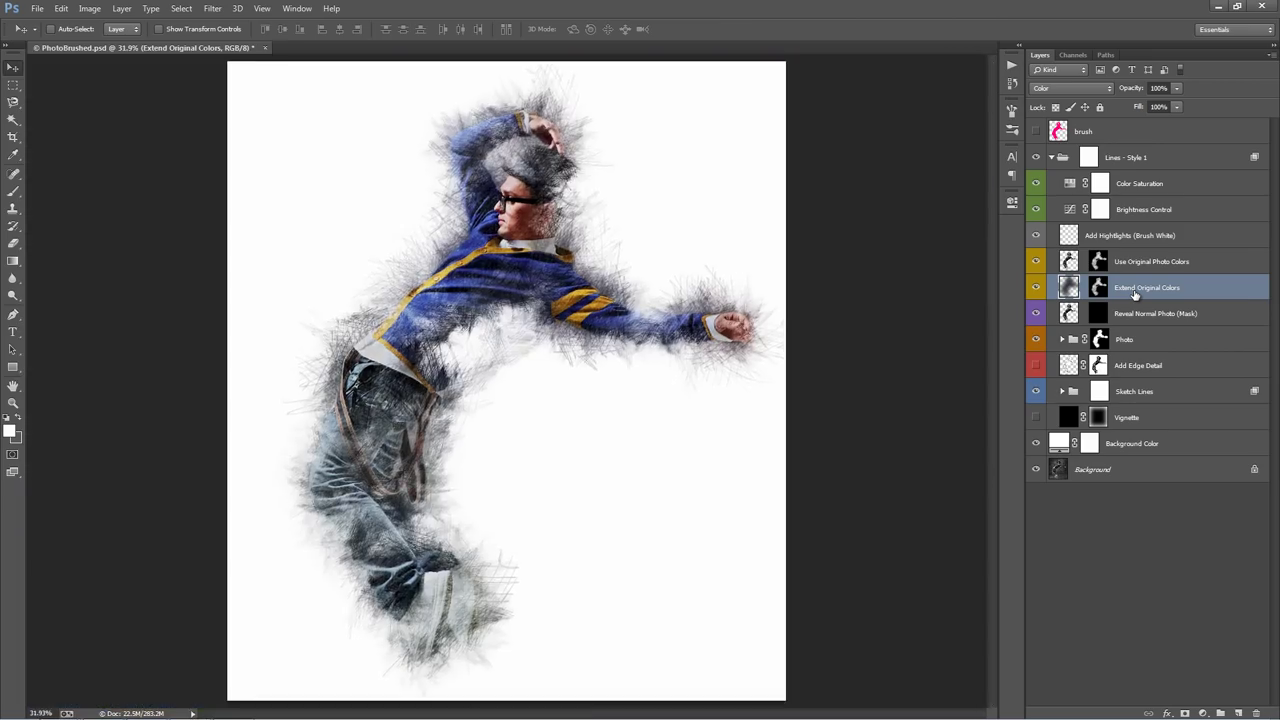
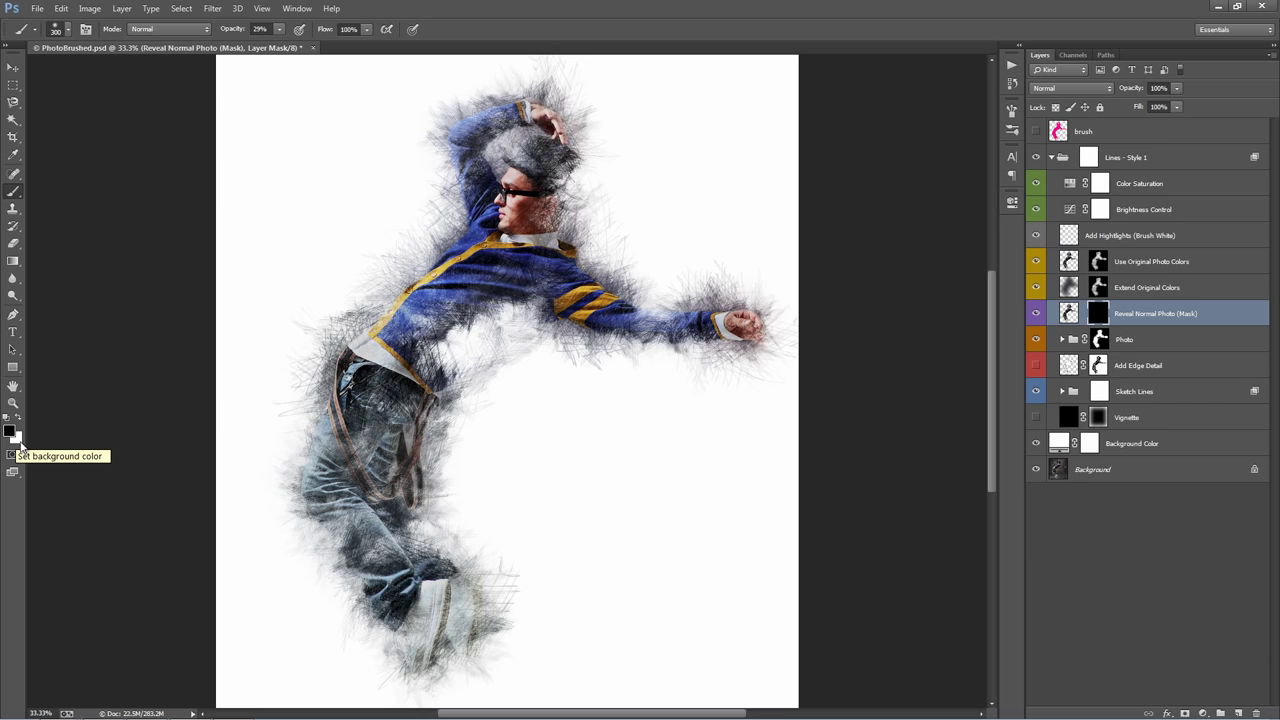
# Make white the painting colour for the Reveal Normal Photo mask and set the brush opacity to 100%
pyautogui.press('x')
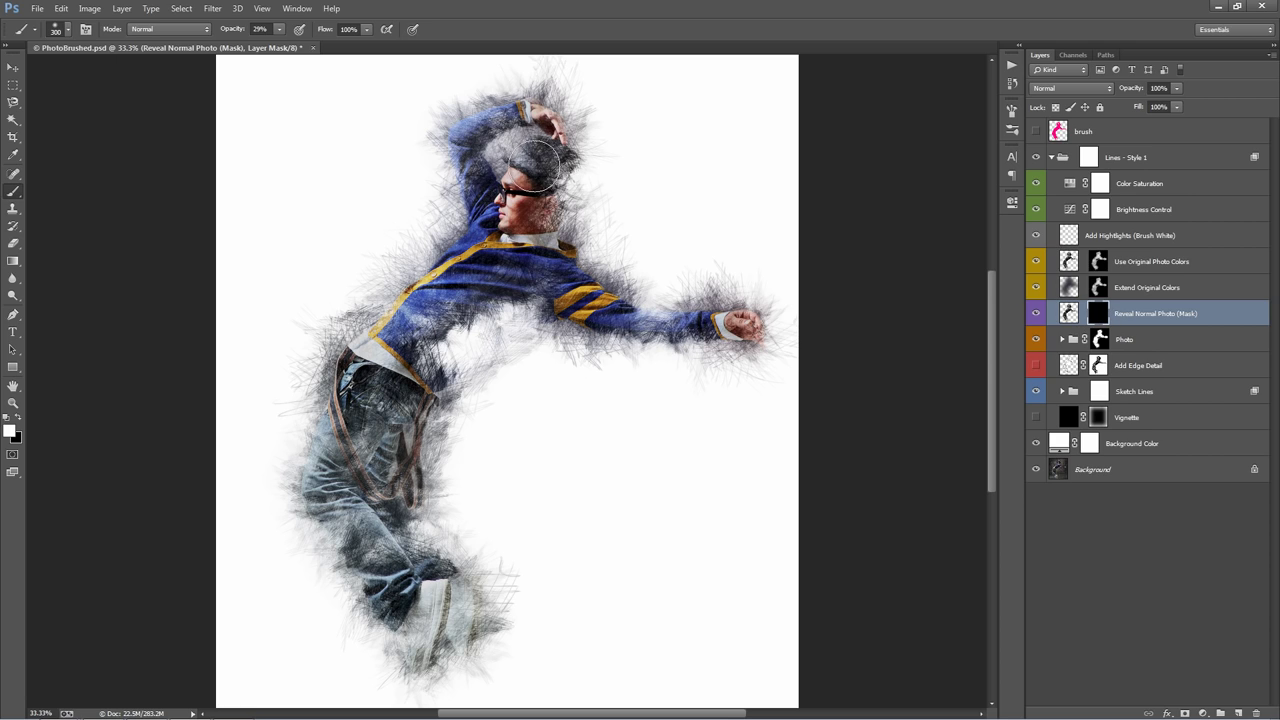
pyautogui.moveTo(432, 331); pyautogui.dragTo(472, 333)
pyautogui.moveTo(279, 29)
pyautogui.mouseDown()
pyautogui.moveTo(282, 48)
pyautogui.moveTo(415, 45)
pyautogui.mouseUp()
# Try revealing the normal photo over the whole figure by painting white on its mask, and undo the strokes
pyautogui.moveTo(540, 150)
pyautogui.mouseDown()
pyautogui.moveTo(560, 195)
pyautogui.moveTo(470, 300)
pyautogui.moveTo(505, 305)
pyautogui.moveTo(410, 400)
pyautogui.moveTo(786, 294)
pyautogui.moveTo(402, 453)
pyautogui.moveTo(400, 510)
pyautogui.mouseUp()
pyautogui.moveTo(547, 545)
pyautogui.mouseDown()
pyautogui.moveTo(506, 593)
pyautogui.moveTo(397, 626)
pyautogui.moveTo(366, 607)
pyautogui.moveTo(425, 635)
pyautogui.mouseUp()
pyautogui.moveTo(509, 100)
pyautogui.mouseDown()
pyautogui.moveTo(616, 124)
pyautogui.moveTo(469, 135)
pyautogui.mouseUp()
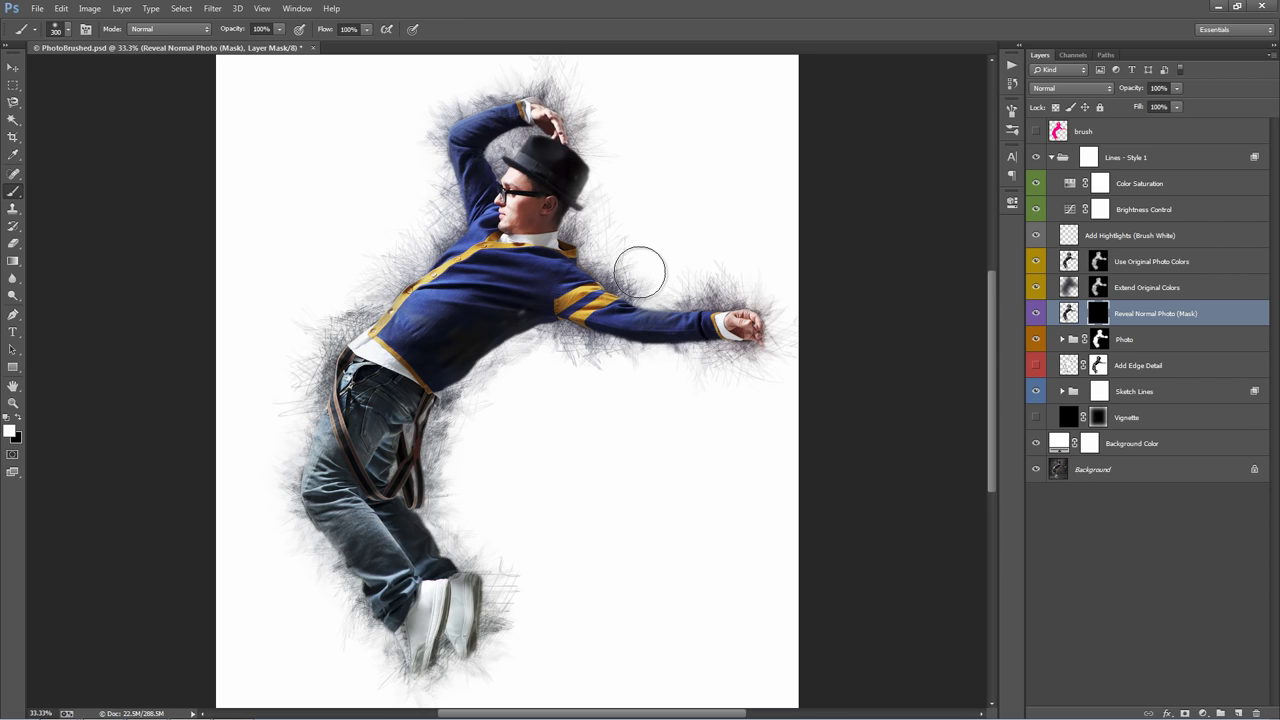
pyautogui.hotkey('ctrl', 'alt', 'z')
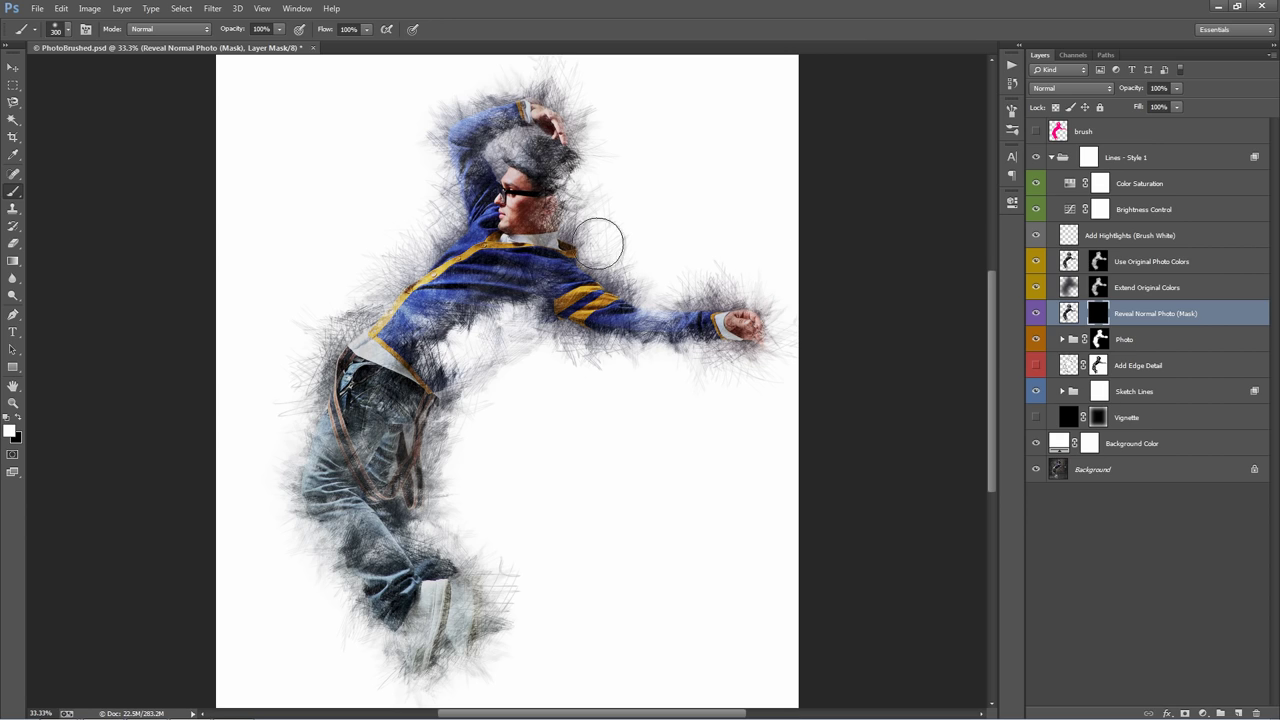
# Paint white over the face on the Reveal Normal Photo mask and set the layer's opacity to 35%
pyautogui.moveTo(522, 203)
pyautogui.mouseDown()
pyautogui.moveTo(498, 210)
pyautogui.moveTo(511, 236)
pyautogui.mouseUp()
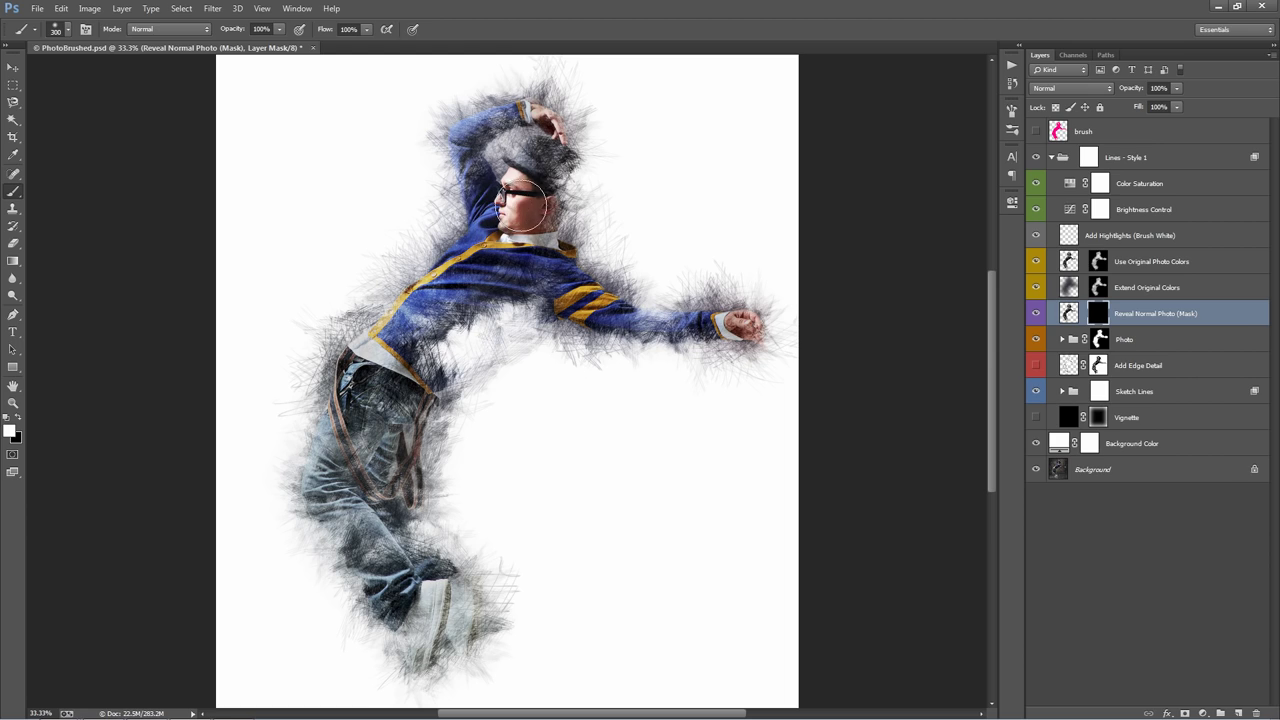
pyautogui.press('v')
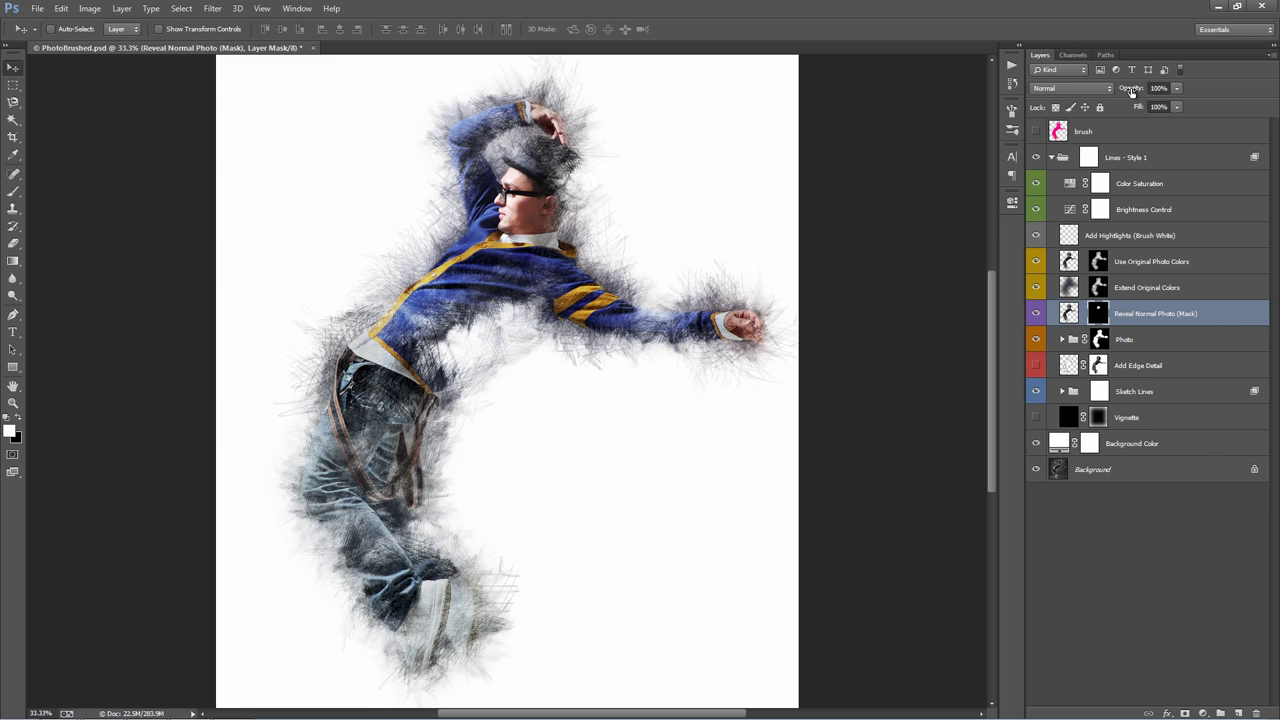
pyautogui.moveTo(1131, 91); pyautogui.dragTo(556, 204)
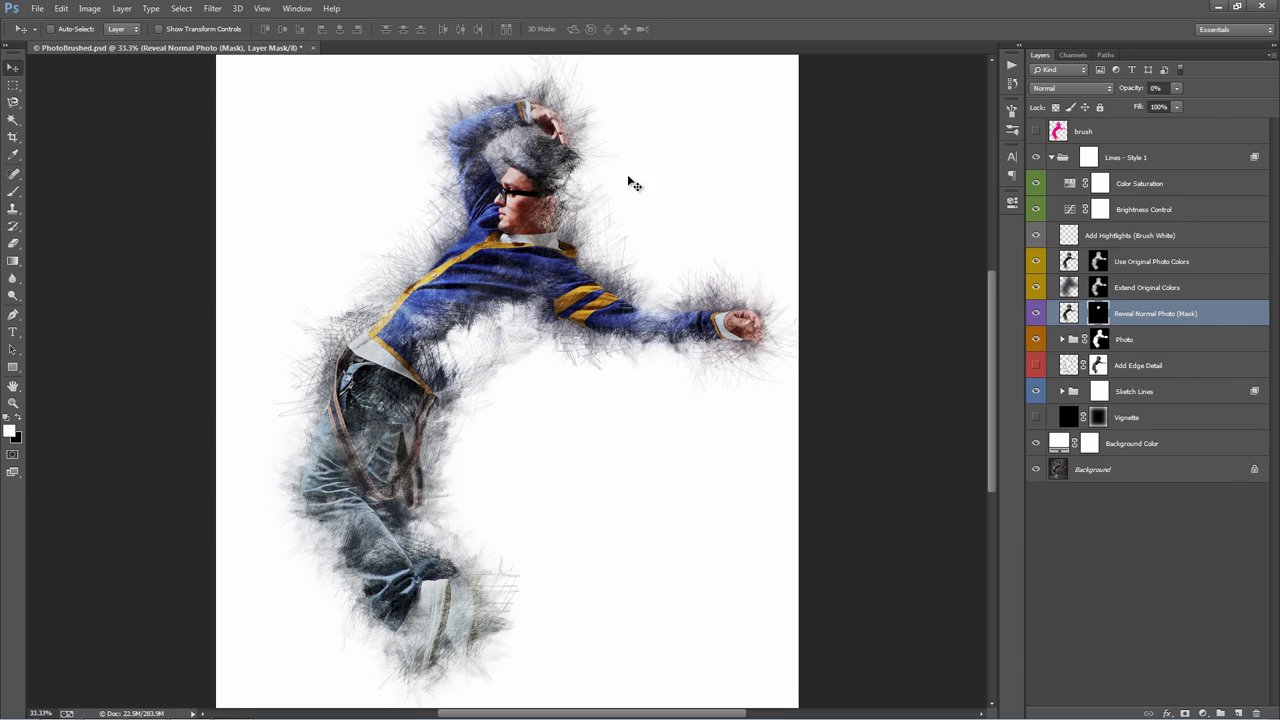
pyautogui.moveTo(1130, 90); pyautogui.dragTo(1179, 92)
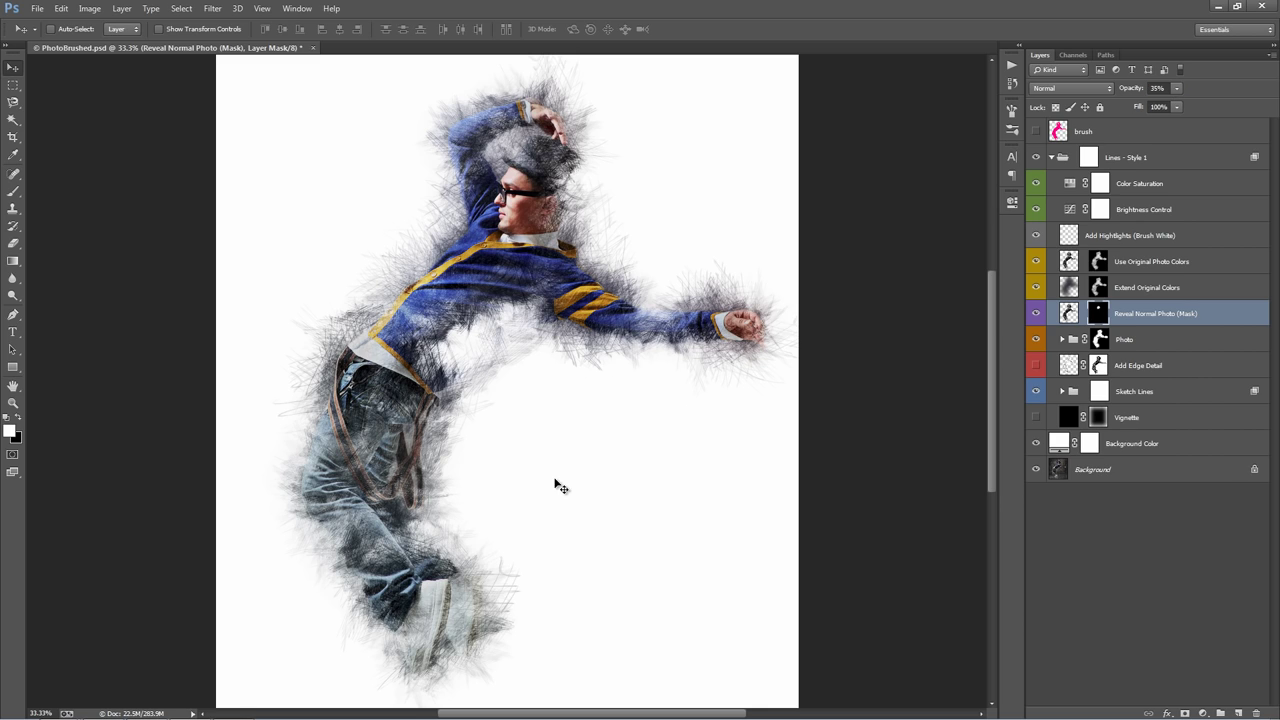
# Paint white over the shoes on the Reveal Normal Photo mask at full layer opacity, and set the layer's opacity to 47%
pyautogui.moveTo(477, 573); pyautogui.dragTo(481, 532)
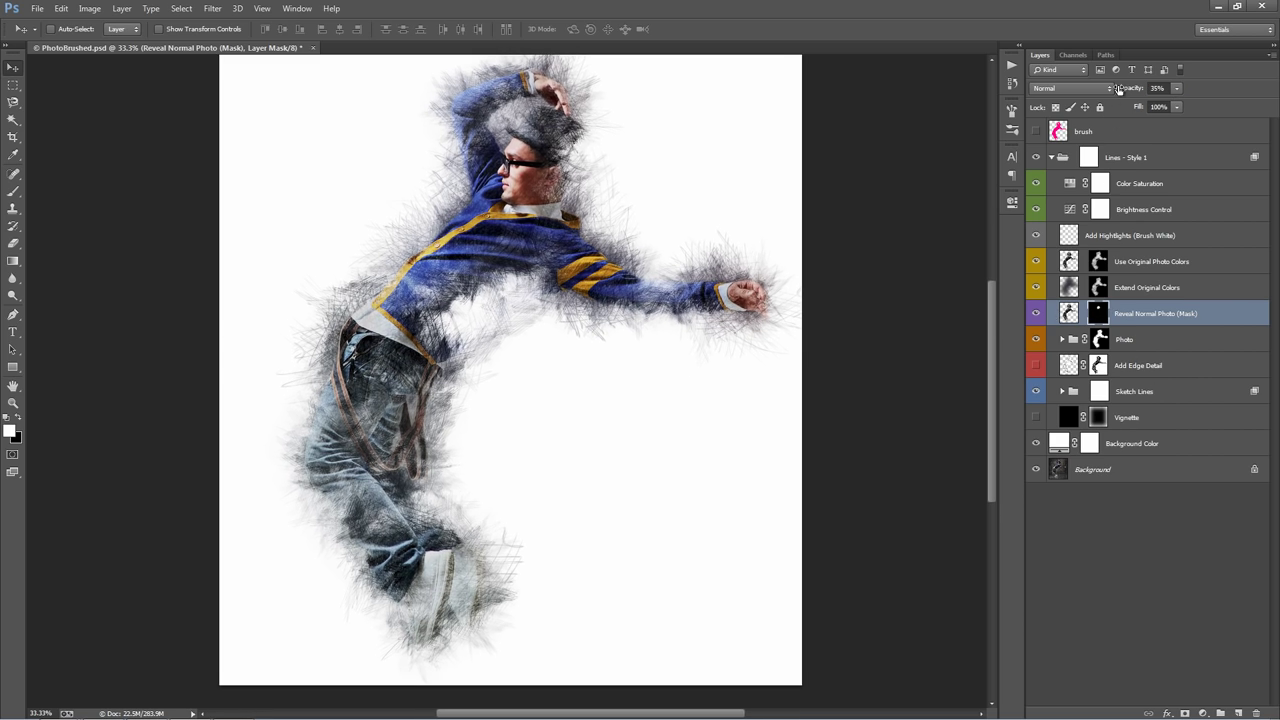
pyautogui.press('0')
pyautogui.press('b')
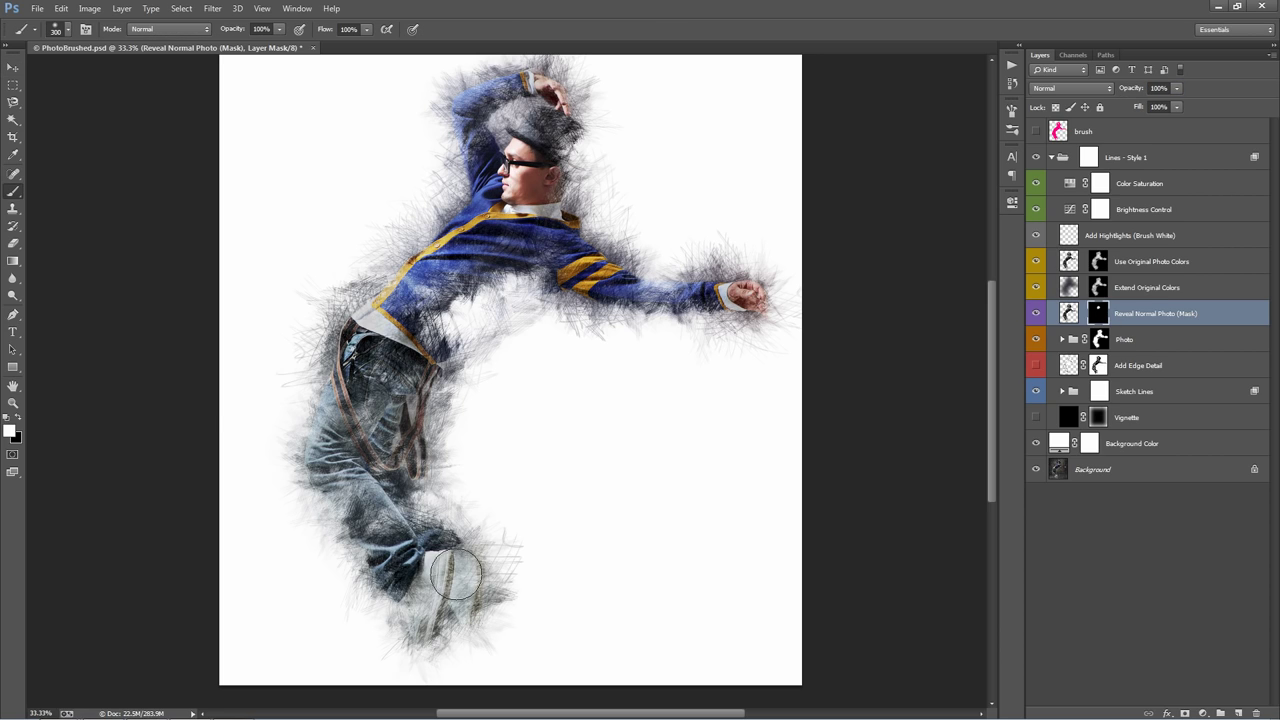
pyautogui.moveTo(458, 575)
pyautogui.mouseDown()
pyautogui.moveTo(457, 623)
pyautogui.moveTo(425, 631)
pyautogui.moveTo(422, 654)
pyautogui.moveTo(410, 592)
pyautogui.moveTo(465, 593)
pyautogui.moveTo(394, 613)
pyautogui.moveTo(401, 594)
pyautogui.moveTo(427, 601)
pyautogui.moveTo(450, 555)
pyautogui.mouseUp()
pyautogui.press('v')
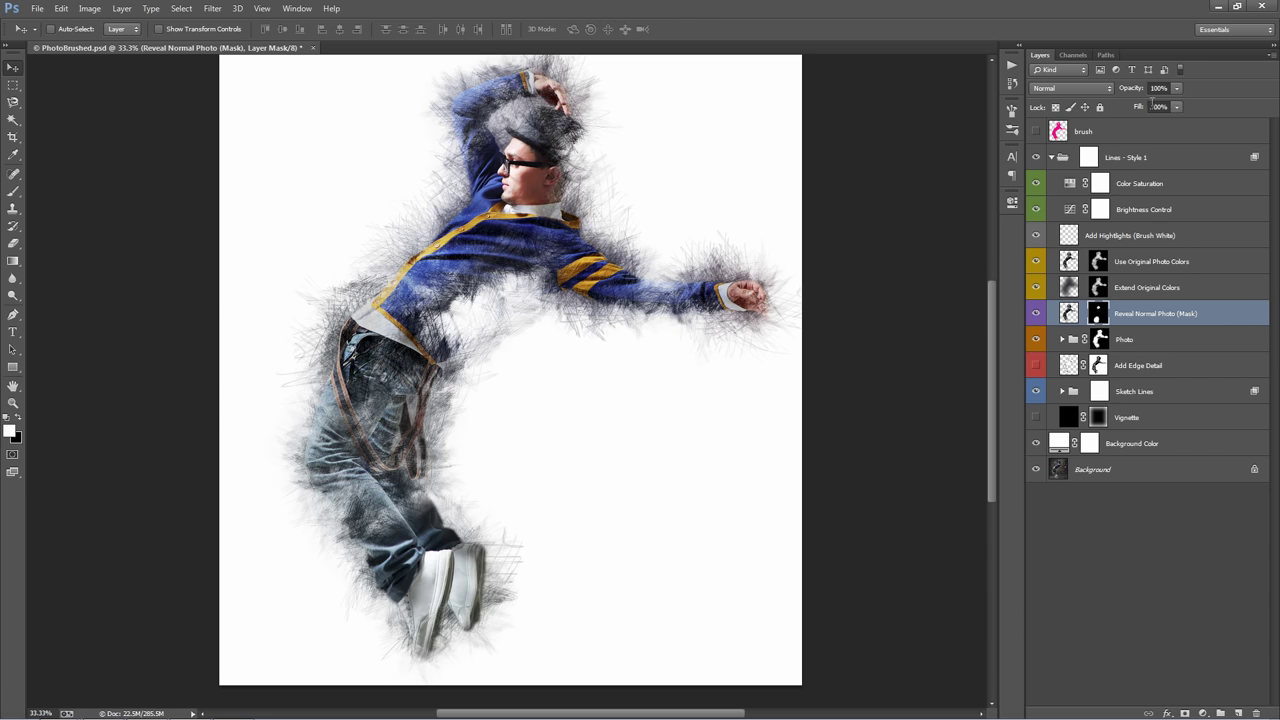
pyautogui.moveTo(1134, 93); pyautogui.dragTo(1102, 93)
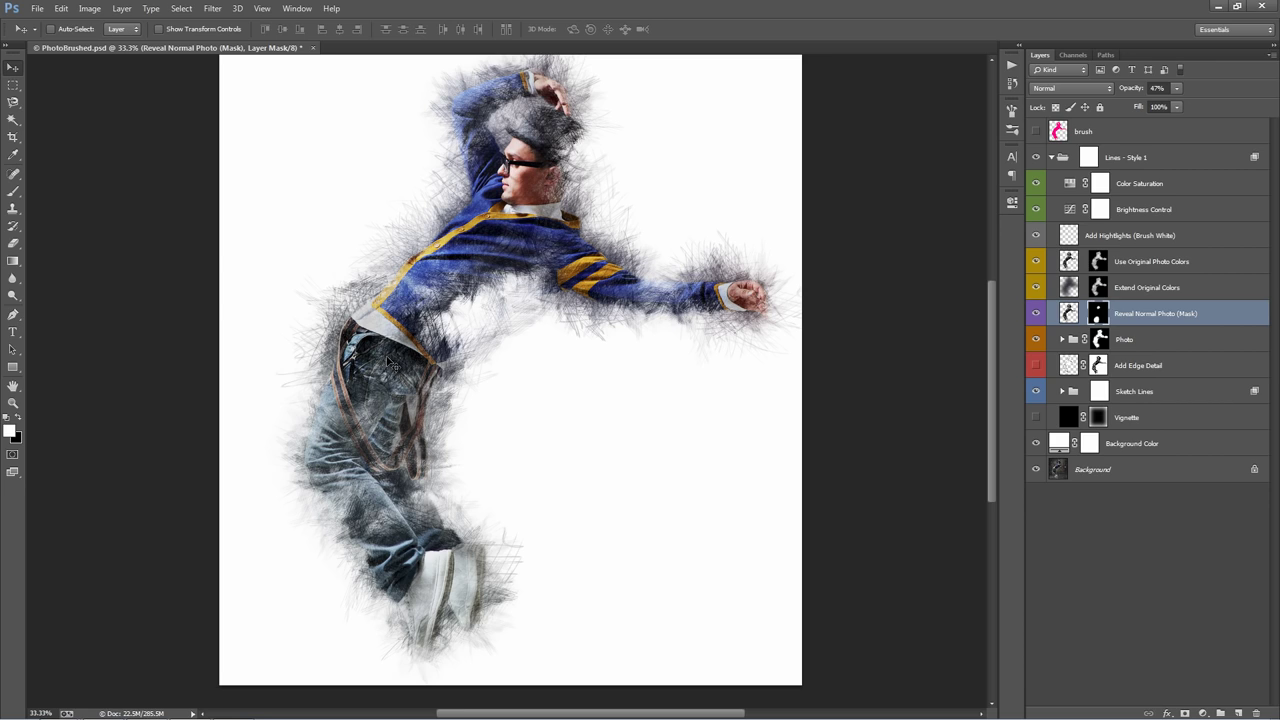
# Hide the Reveal Normal Photo, Extend Original Colors and Use Original Photo Colors layers, leaving the Photo group visible and selected
pyautogui.click(1122, 310)
pyautogui.click(1144, 338)
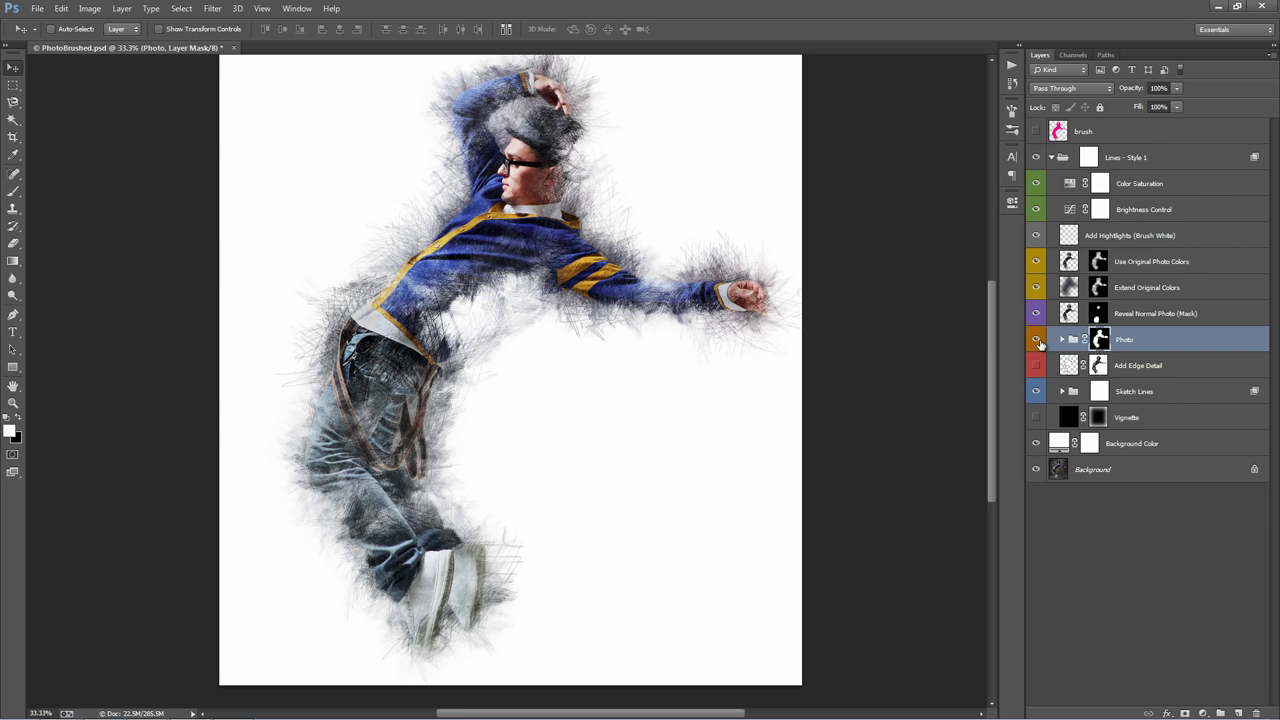
pyautogui.click(1037, 340)
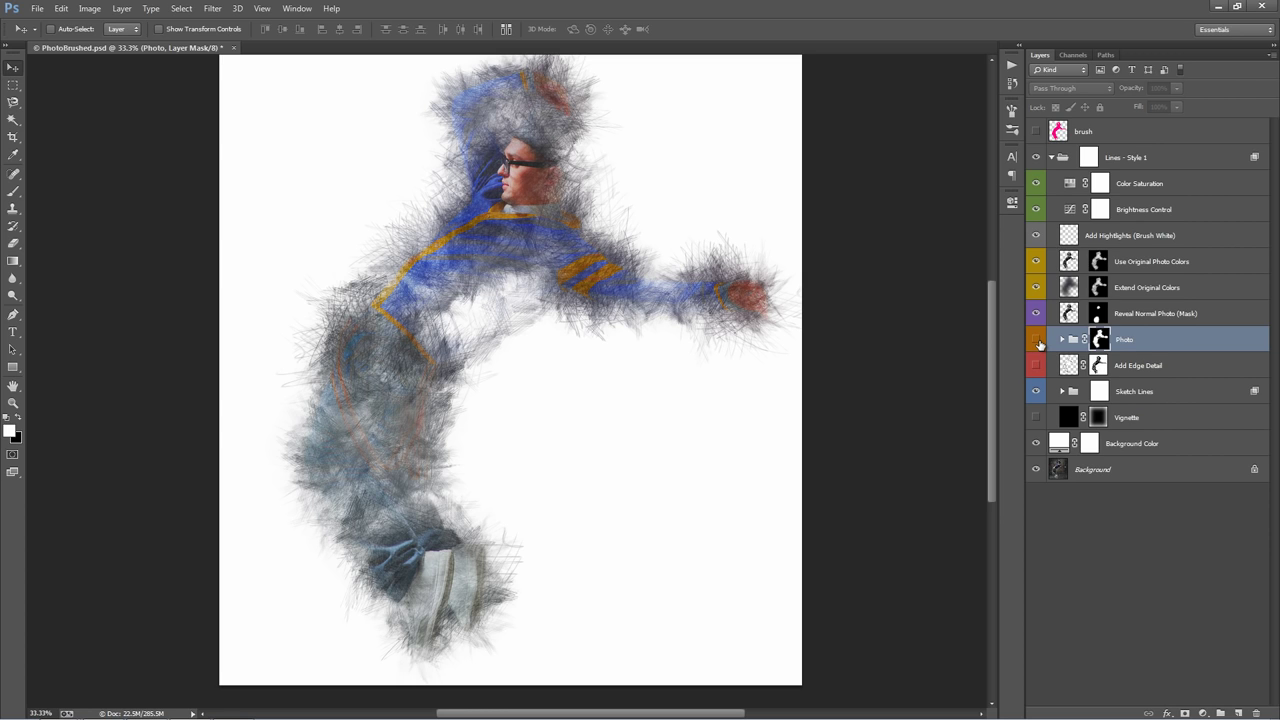
pyautogui.click(1037, 340)
pyautogui.moveTo(1036, 313); pyautogui.dragTo(1036, 263)
pyautogui.click(1158, 341)
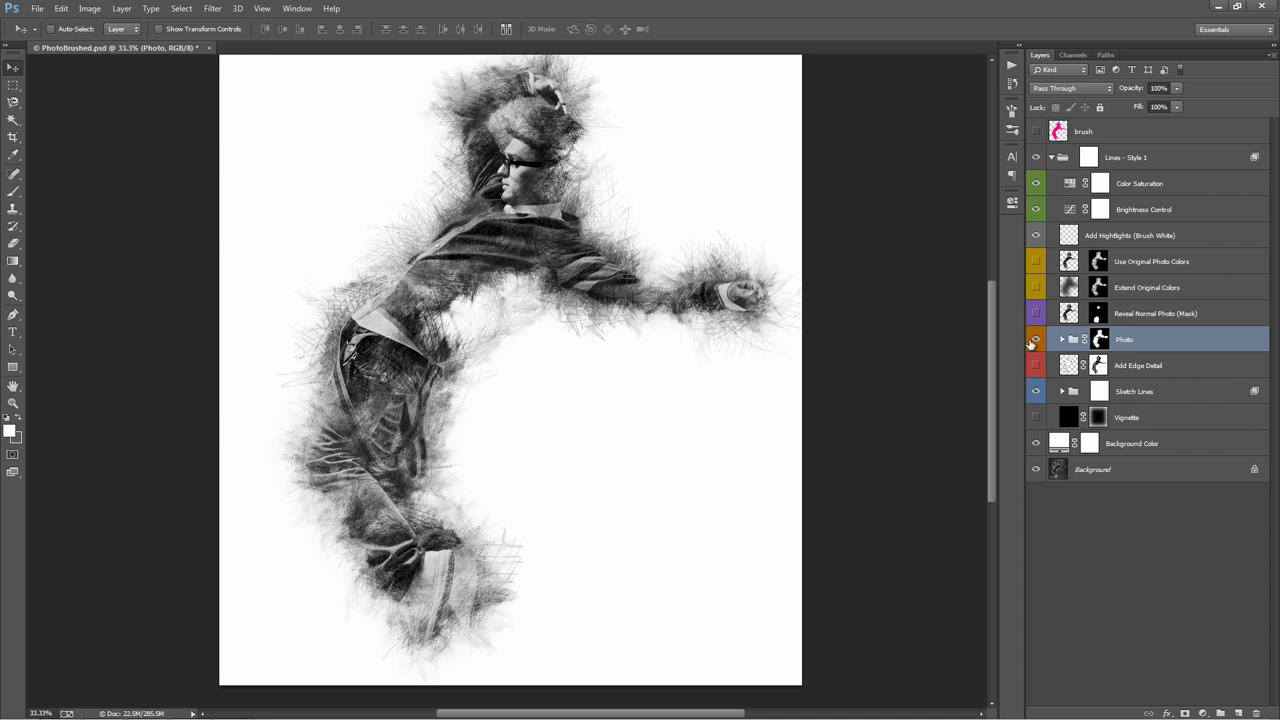
# Toggle the Photo group's visibility to compare the sketch lines with and without the photo detail, leaving it visible
pyautogui.click(1037, 340)
pyautogui.click(1037, 340)
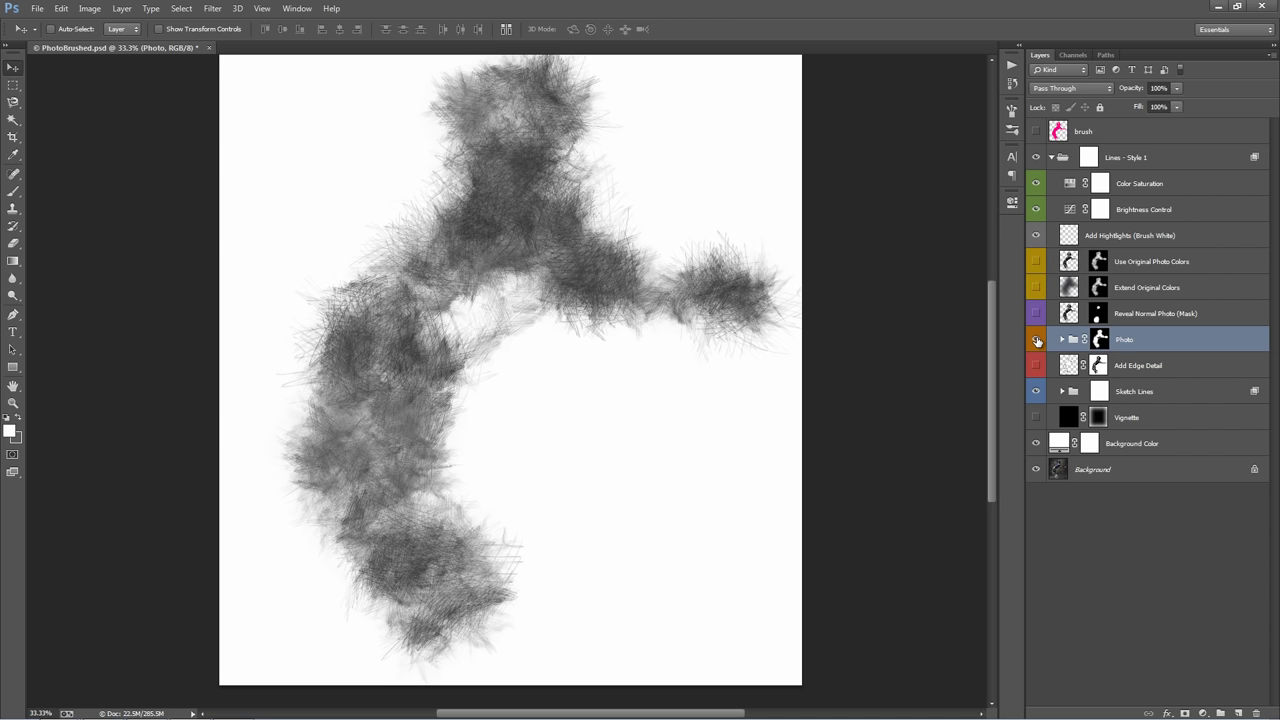
pyautogui.click(1037, 340)
pyautogui.click(1037, 340)
pyautogui.click(1037, 340)
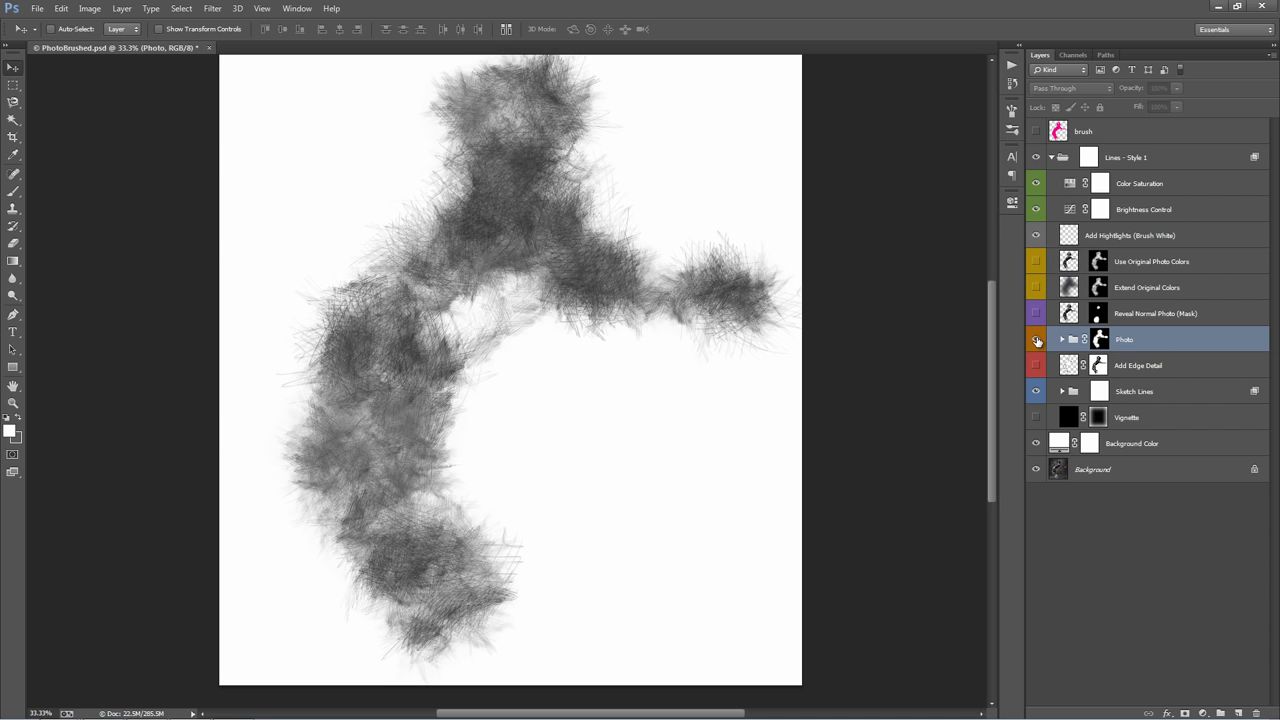
pyautogui.click(1037, 340)
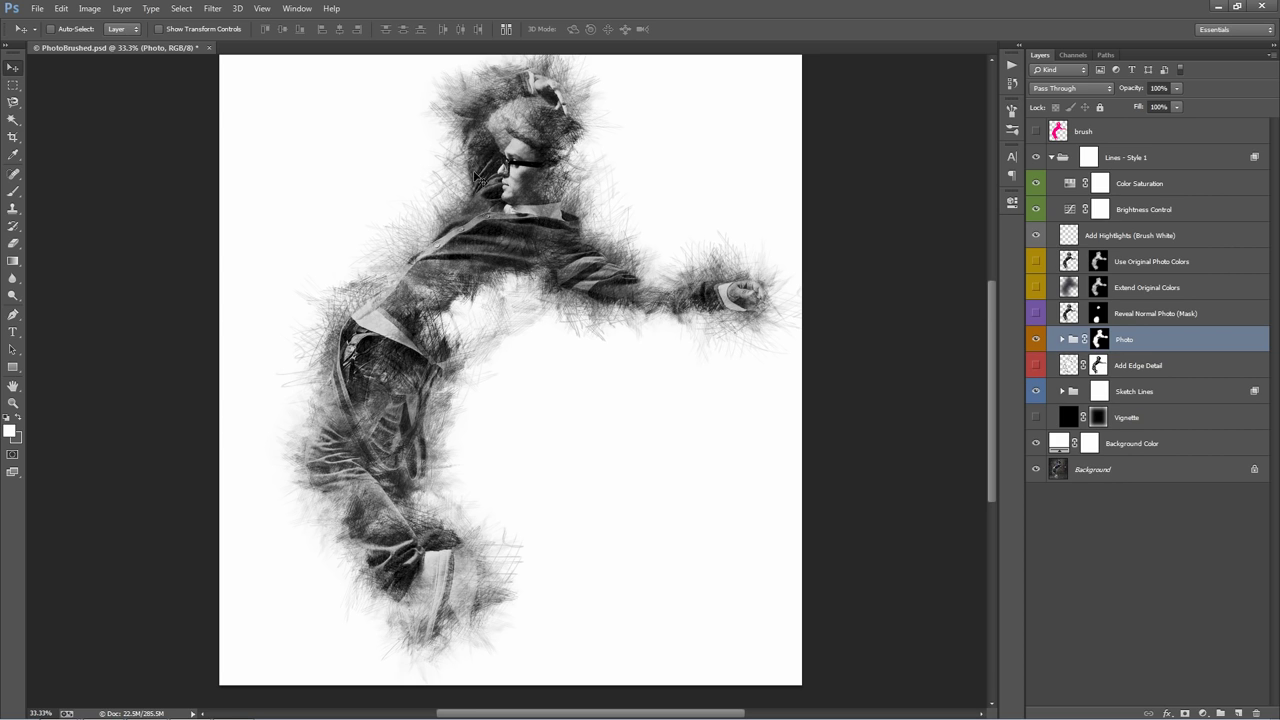
pyautogui.click(1035, 341)
pyautogui.click(1034, 341)
# Set the black input level of the Photo group's Brightness layer to 0 and adjust its highlight and midtone input levels
pyautogui.click(1062, 340)
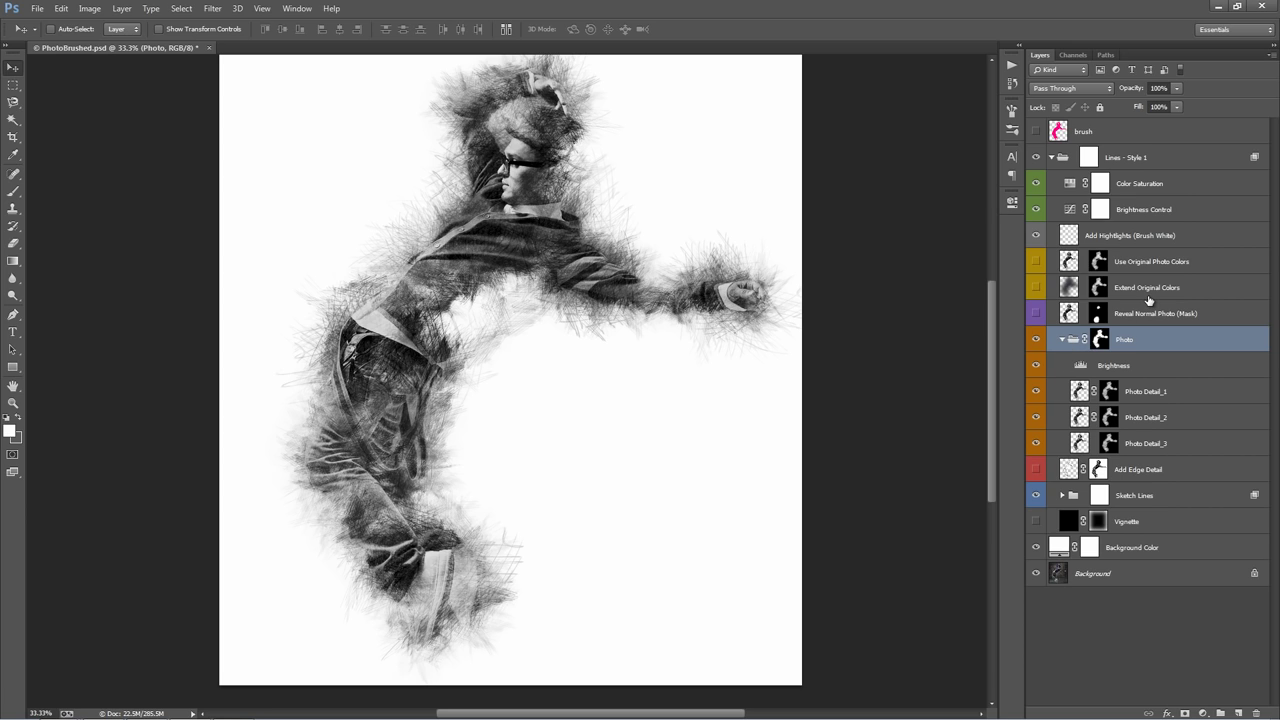
pyautogui.click(1133, 367)
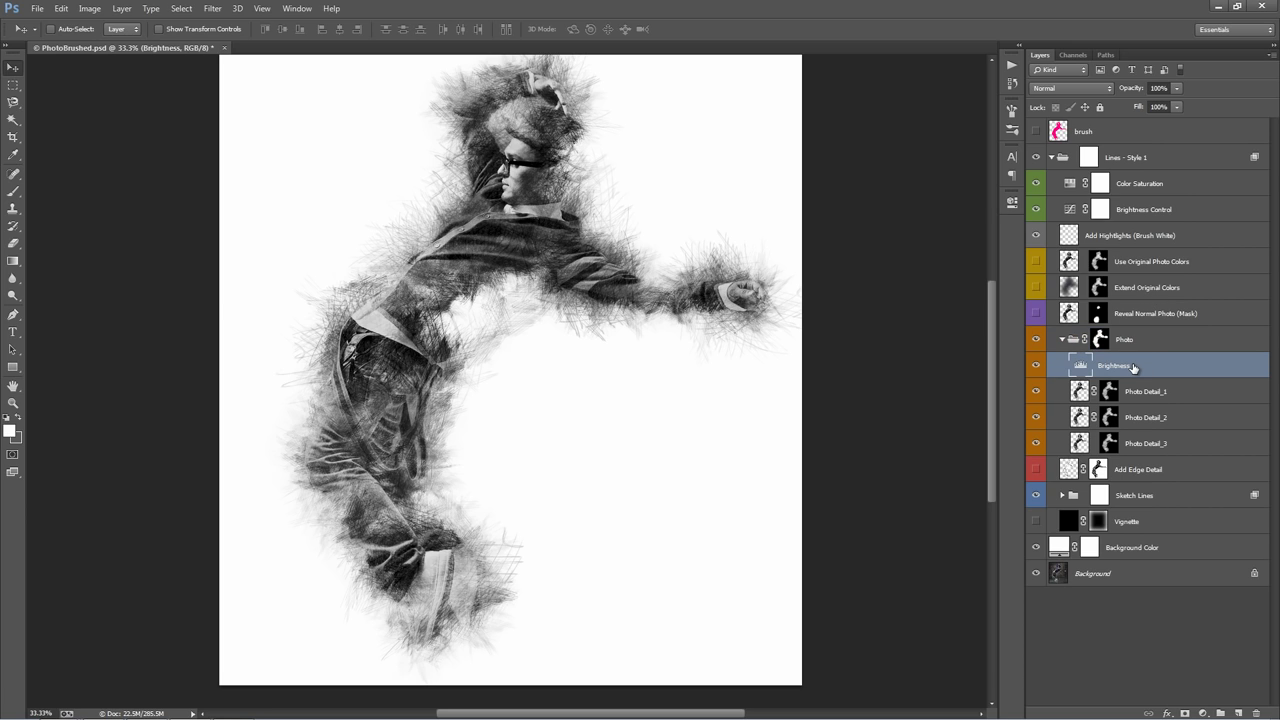
pyautogui.doubleClick(1082, 367)
pyautogui.moveTo(847, 332)
pyautogui.mouseDown()
pyautogui.moveTo(868, 335)
pyautogui.moveTo(849, 336)
pyautogui.mouseUp()
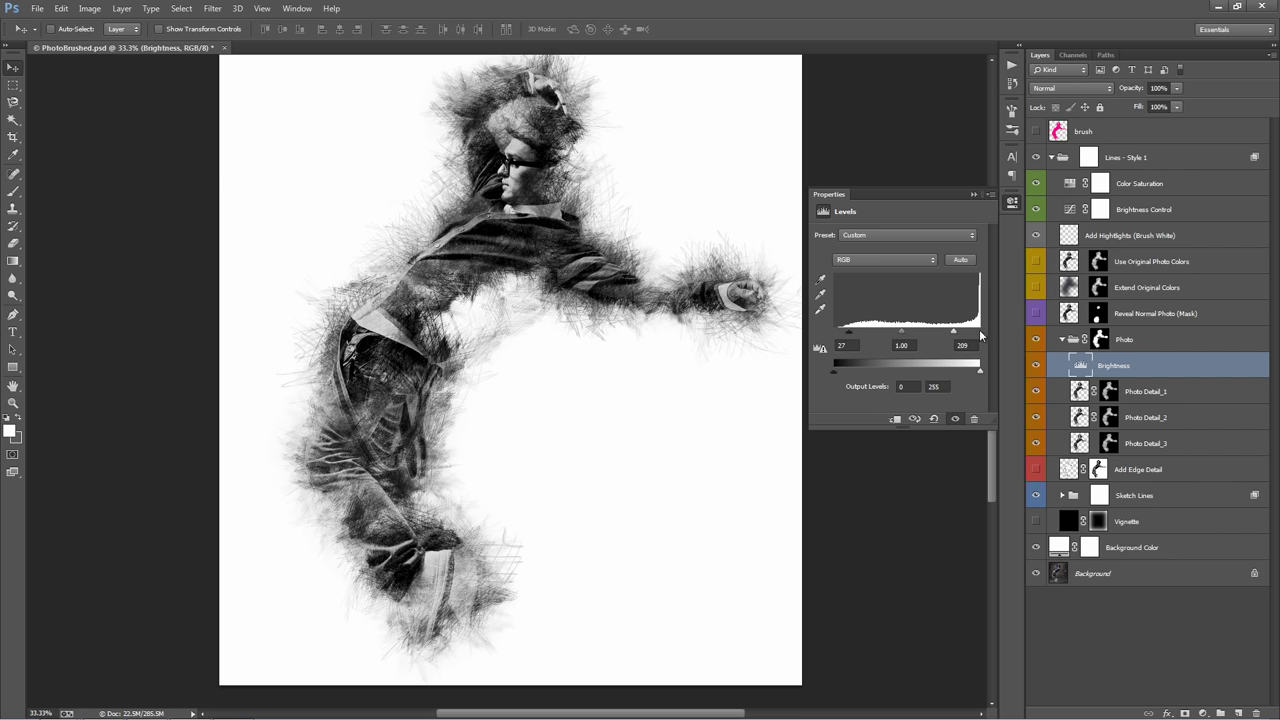
pyautogui.moveTo(952, 335)
pyautogui.mouseDown()
pyautogui.moveTo(936, 336)
pyautogui.moveTo(951, 336)
pyautogui.mouseUp()
pyautogui.moveTo(849, 336); pyautogui.dragTo(826, 336)
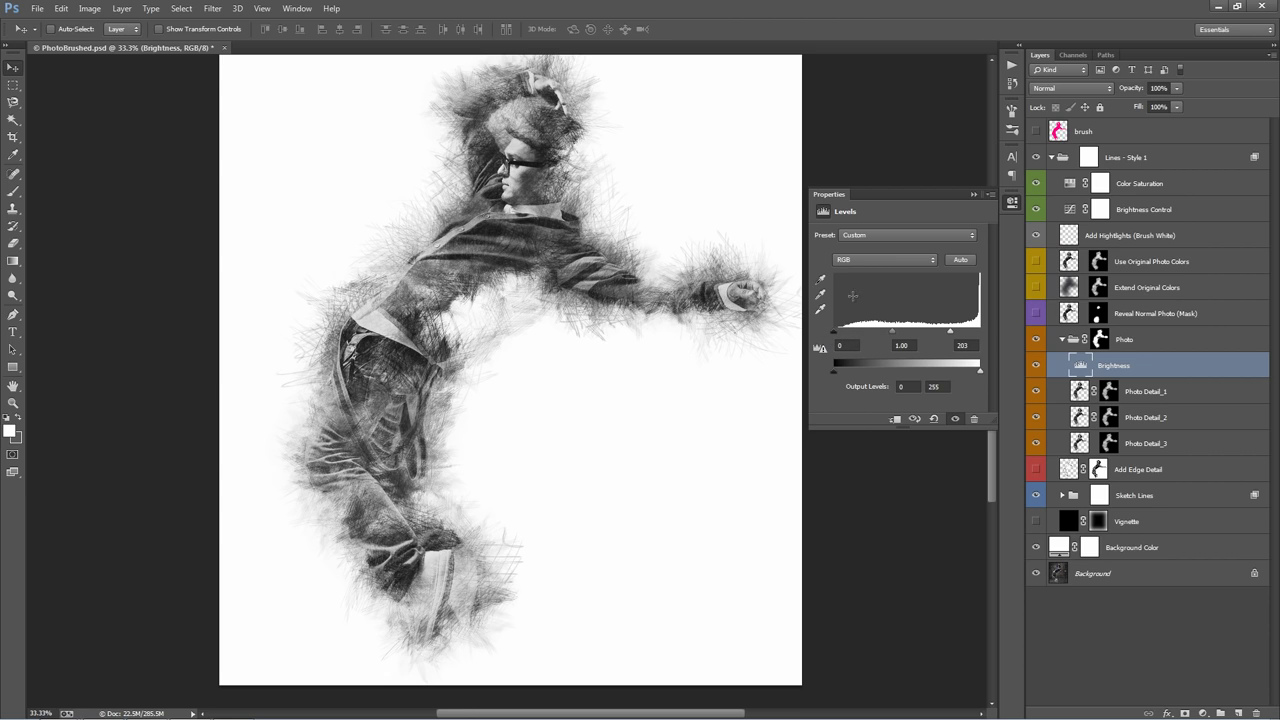
pyautogui.moveTo(965, 338)
pyautogui.mouseDown()
pyautogui.moveTo(990, 338)
pyautogui.moveTo(951, 337)
pyautogui.mouseUp()
pyautogui.moveTo(897, 337); pyautogui.dragTo(896, 337)
pyautogui.click(971, 194)
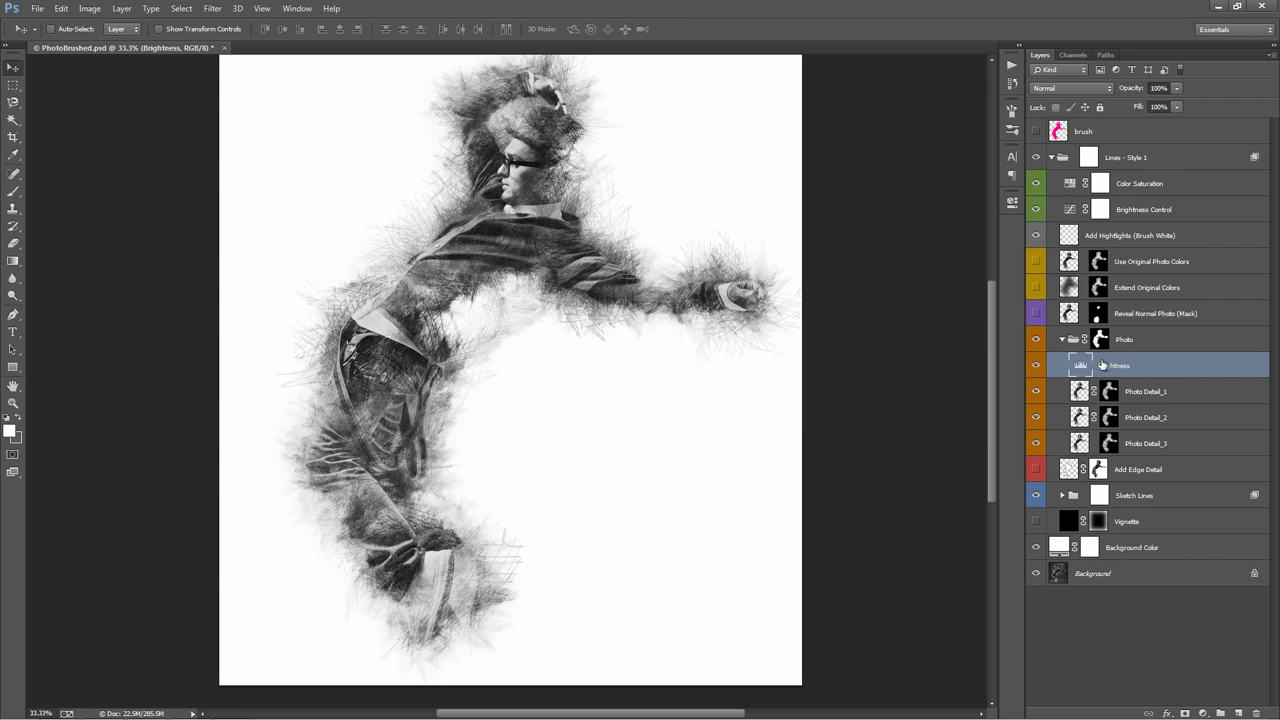
# Examine the Brightness Control layer's curve and compare that layer with the Brightness layer inside the Photo group
pyautogui.click(1155, 216)
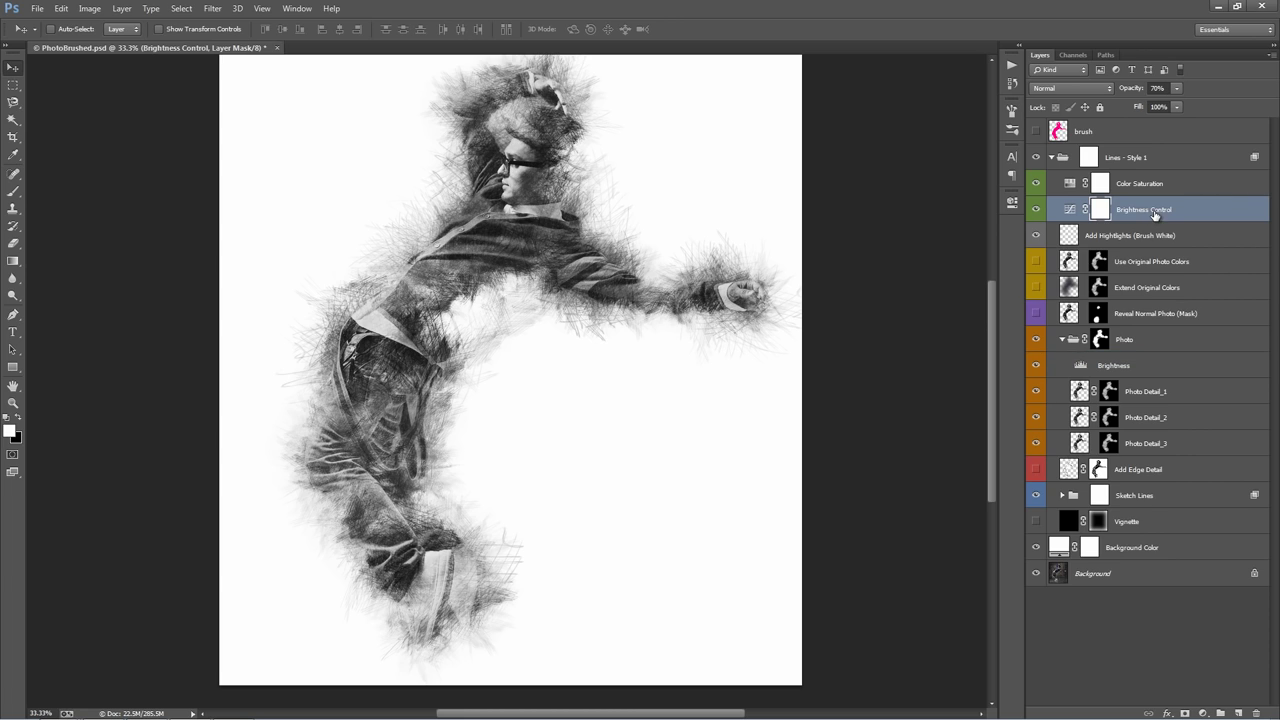
pyautogui.keyDown('ctrl'); pyautogui.click(1154, 365); pyautogui.keyUp('ctrl')
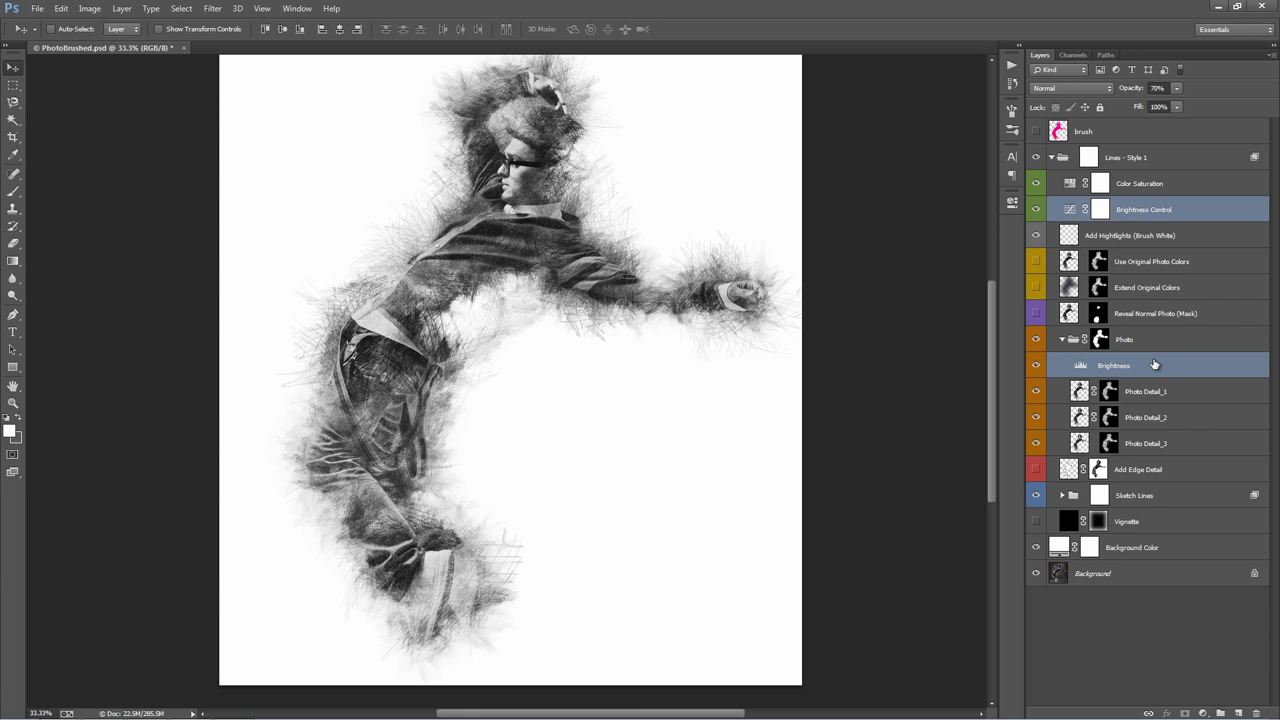
pyautogui.click(1096, 367)
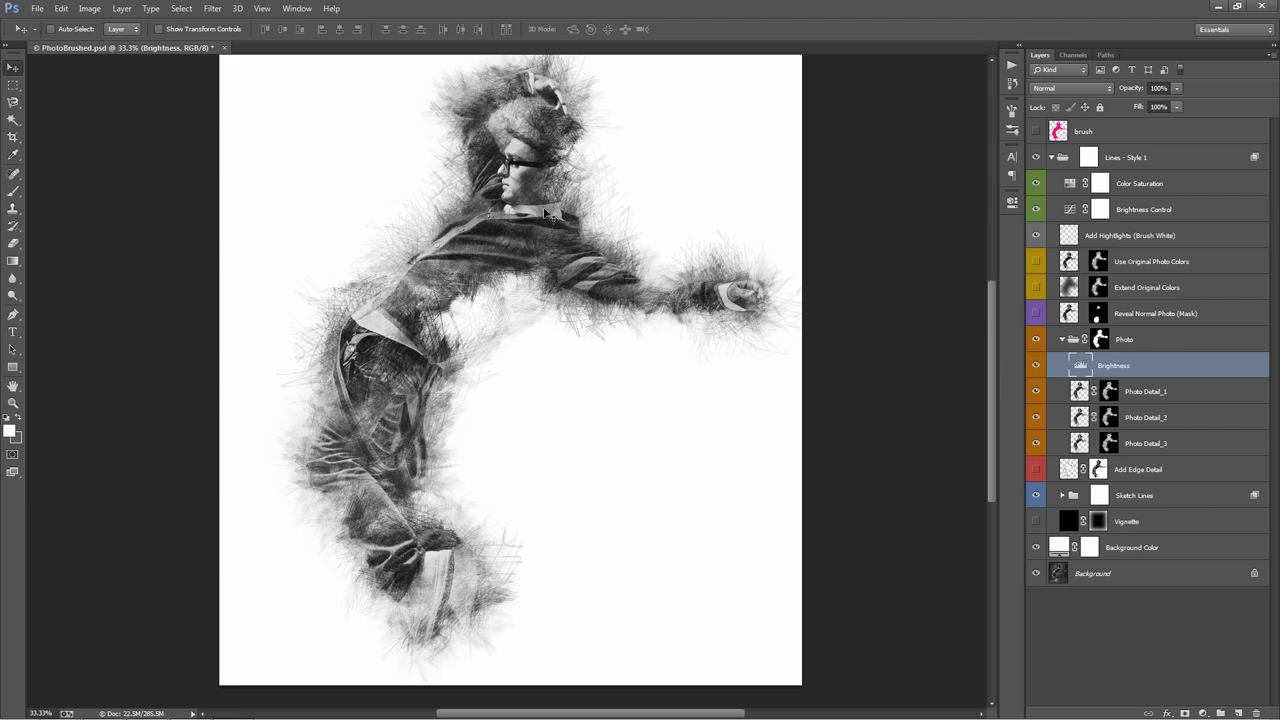
pyautogui.click(1075, 209)
pyautogui.doubleClick(1072, 209)
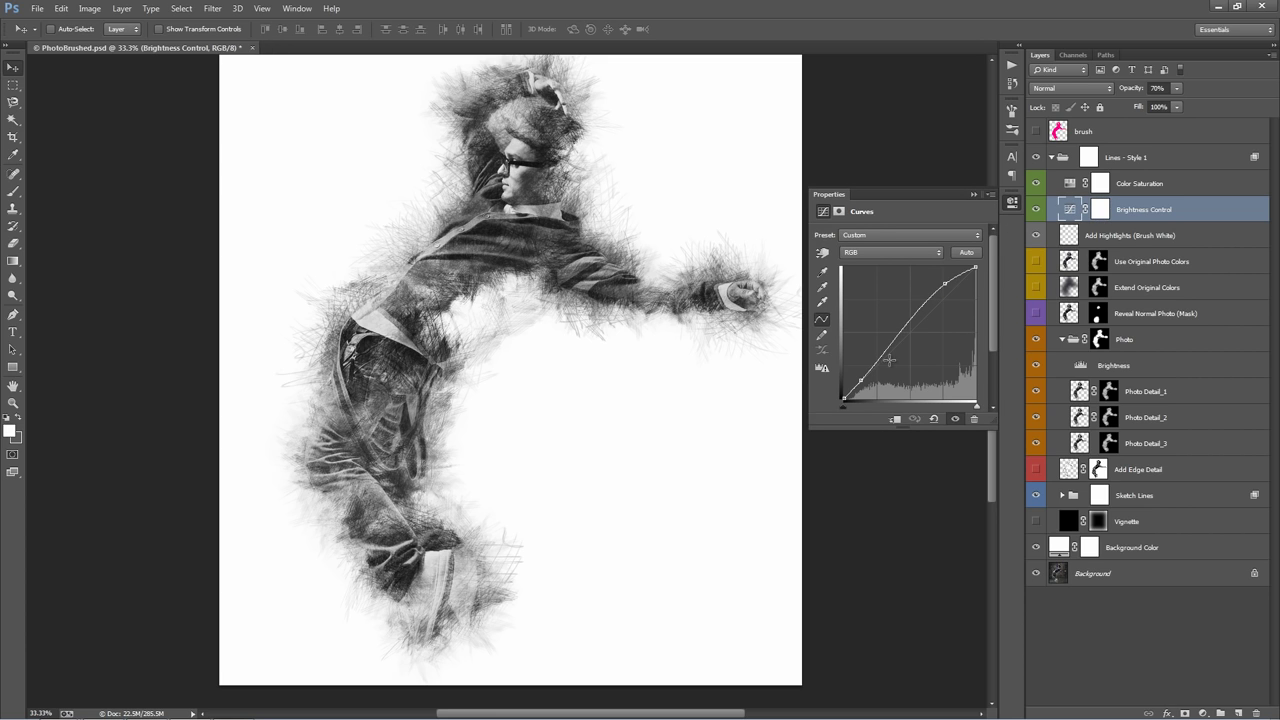
pyautogui.moveTo(860, 375)
pyautogui.mouseDown()
pyautogui.moveTo(860, 340)
pyautogui.moveTo(885, 385)
pyautogui.moveTo(854, 300)
pyautogui.moveTo(861, 380)
pyautogui.mouseUp()
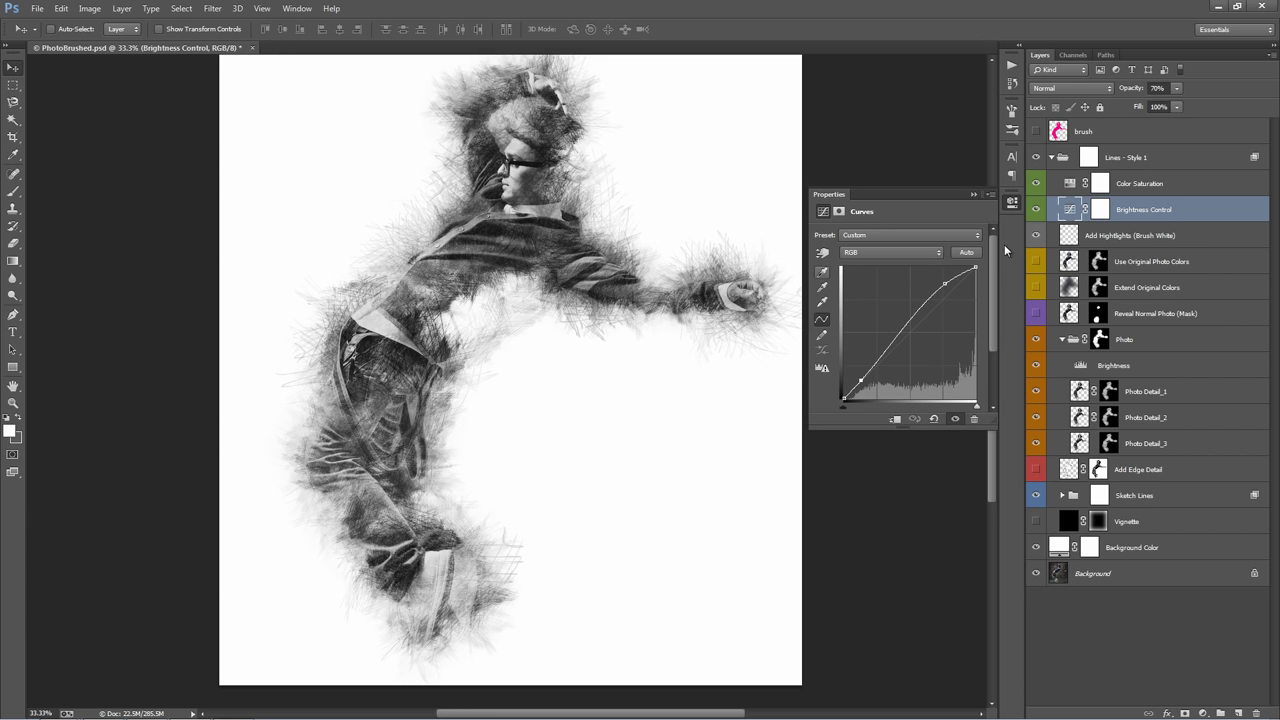
pyautogui.click(974, 194)
pyautogui.click(1145, 366)
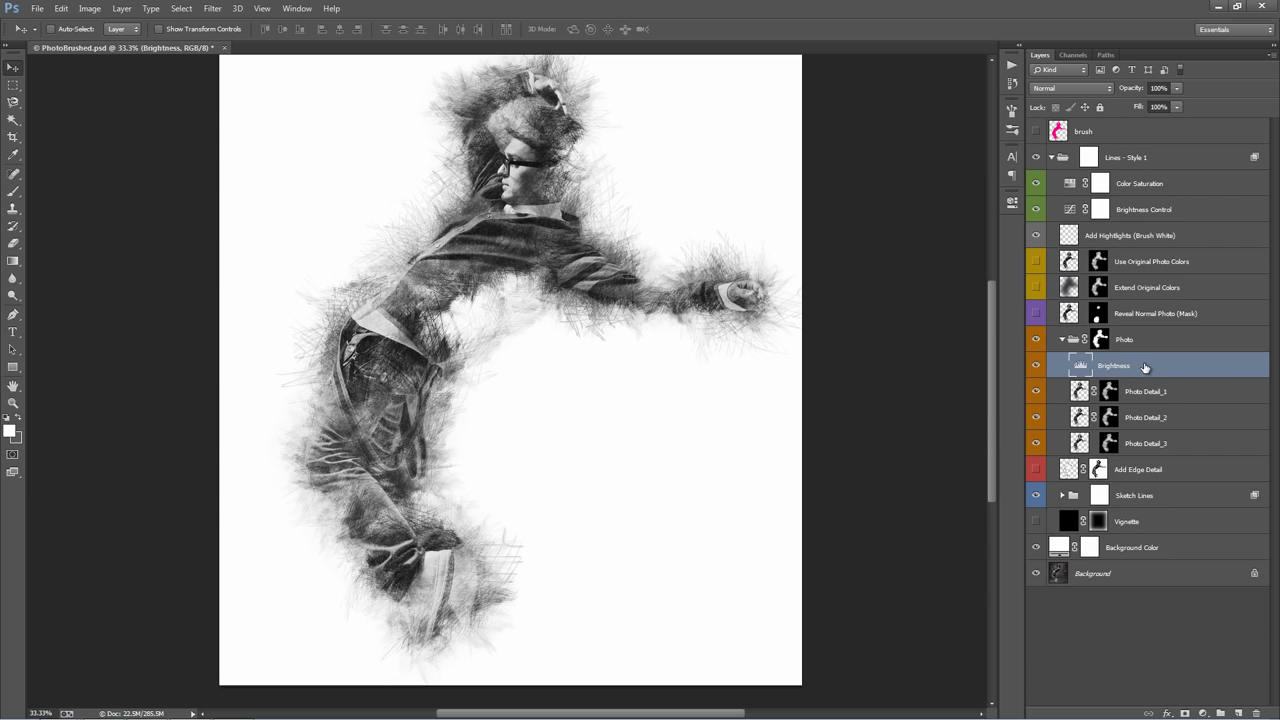
# Hide the Photo Detail_1 and Photo Detail_2 layers so that only Photo Detail_3 is shown, and select Photo Detail_3
pyautogui.click(1186, 395)
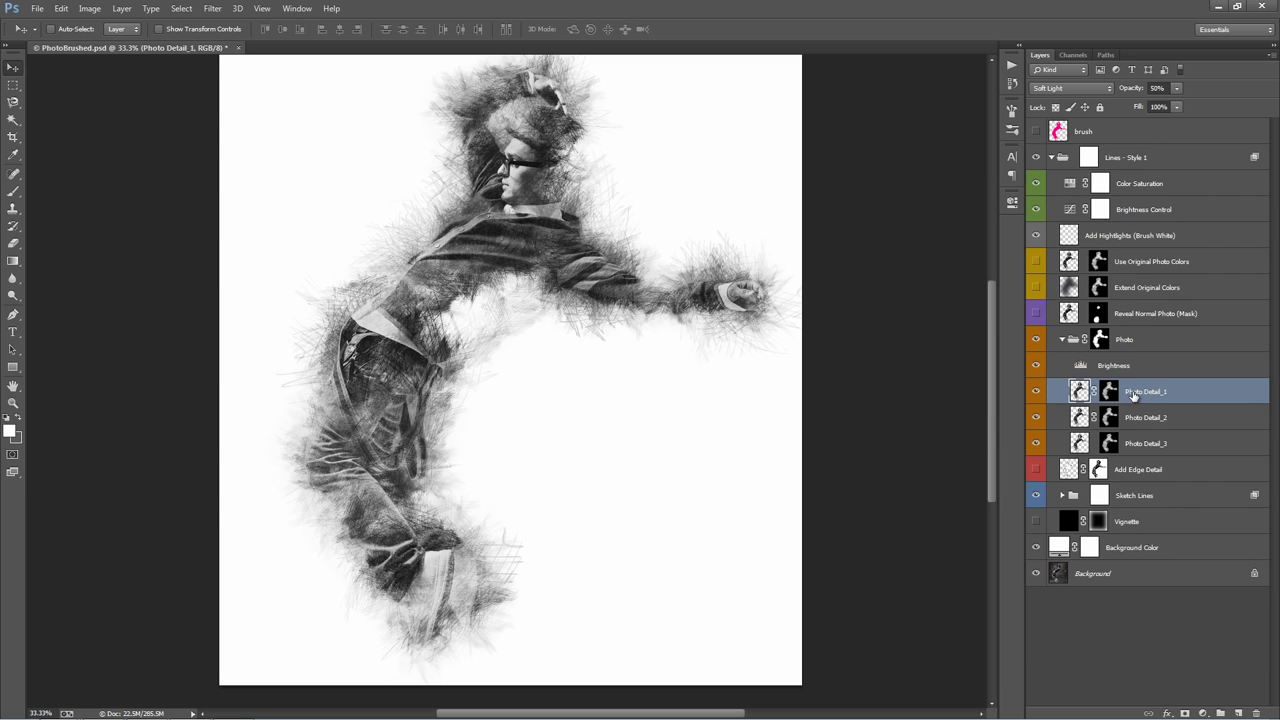
pyautogui.click(1170, 445)
pyautogui.click(1160, 416)
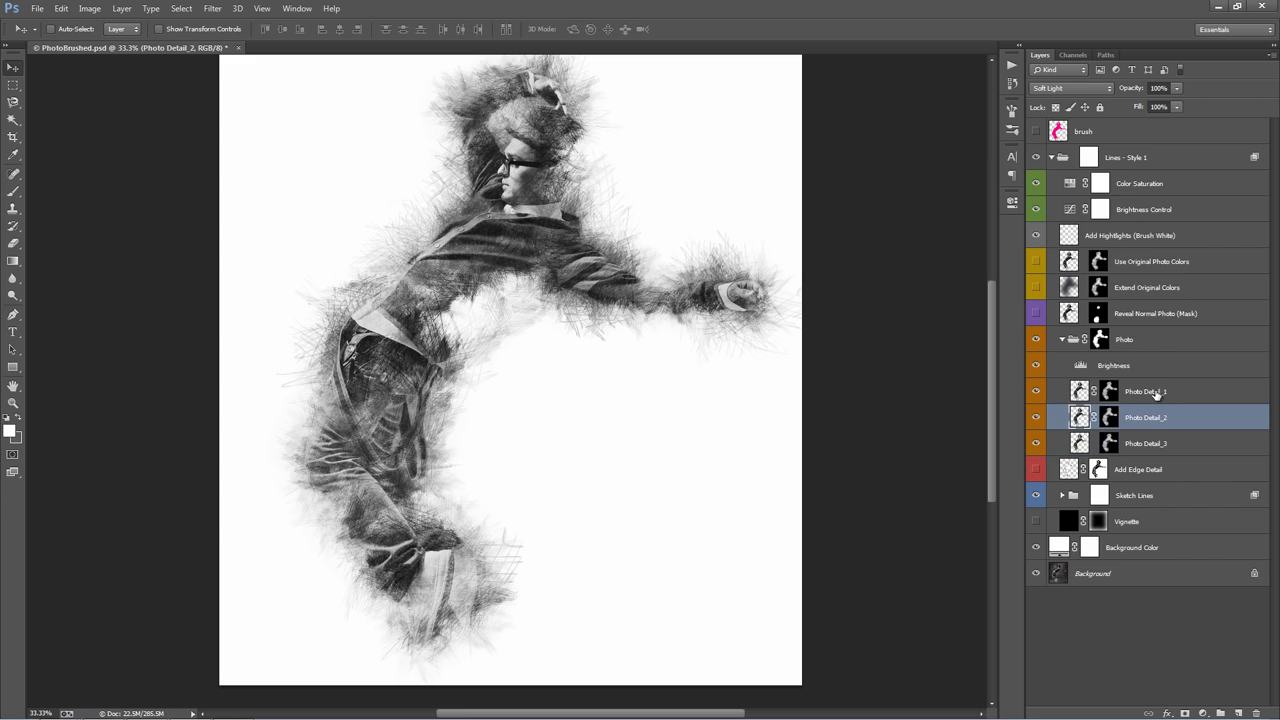
pyautogui.click(1157, 393)
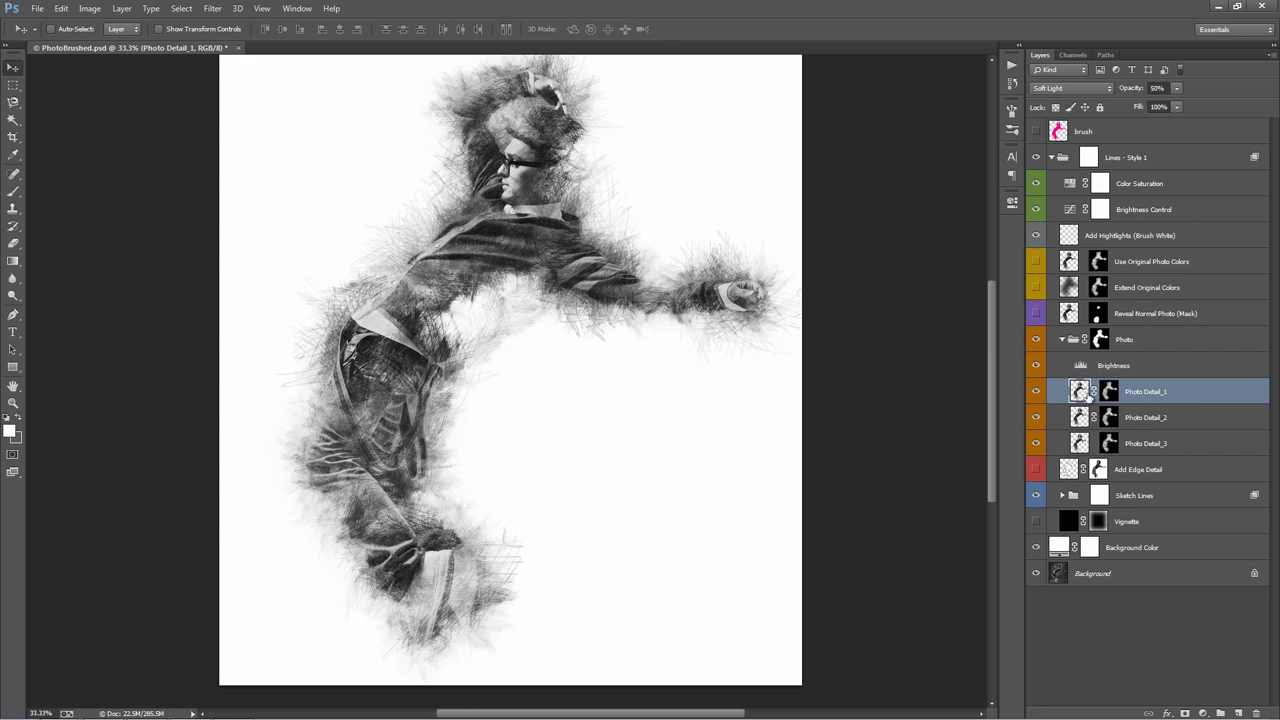
pyautogui.click(1036, 392)
pyautogui.click(1036, 416)
pyautogui.click(1141, 441)
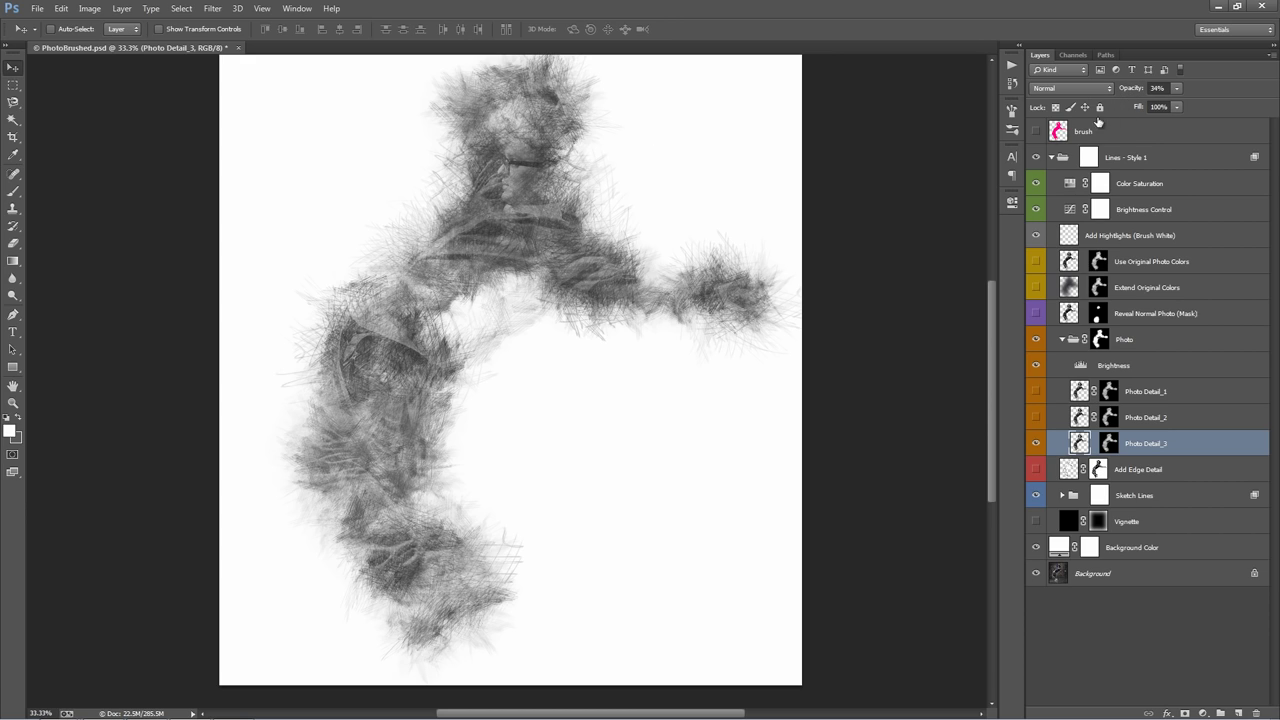
# Try Photo Detail_3 at 100% opacity, undo that change, and show the Photo Detail_1 and Photo Detail_2 layers again
pyautogui.moveTo(1124, 90); pyautogui.dragTo(1160, 90)
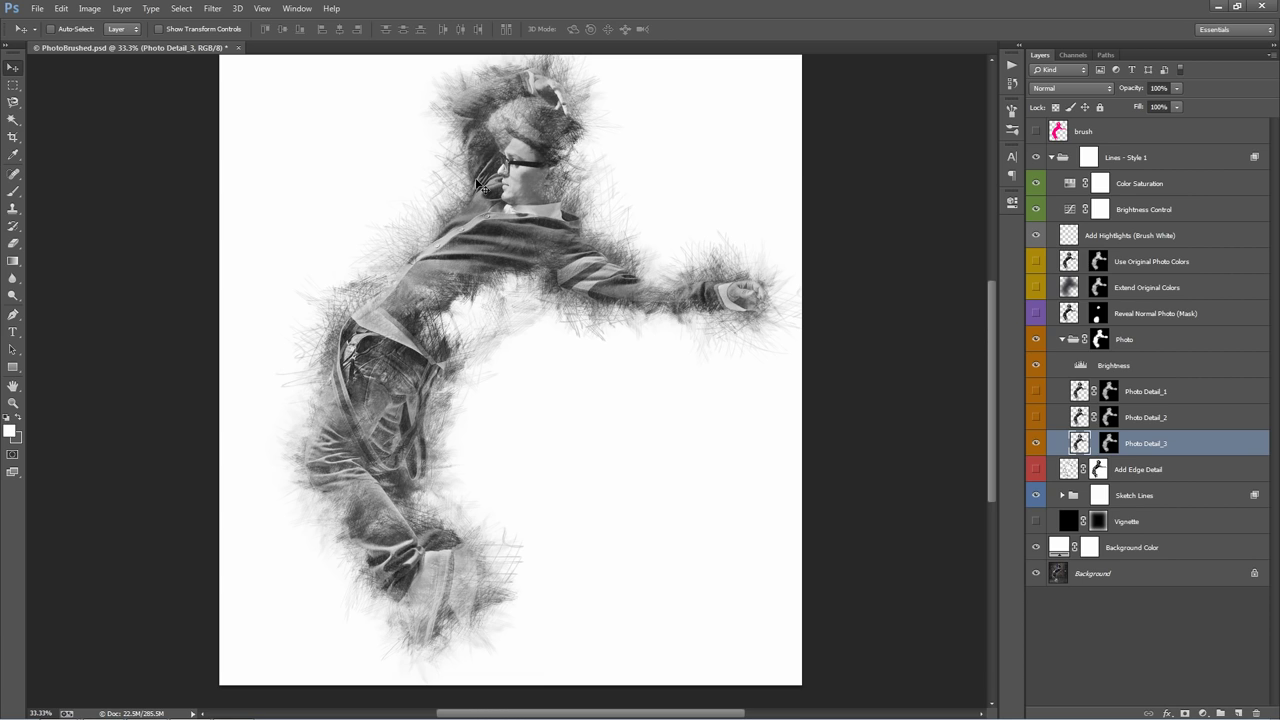
pyautogui.hotkey('ctrl', 'z')
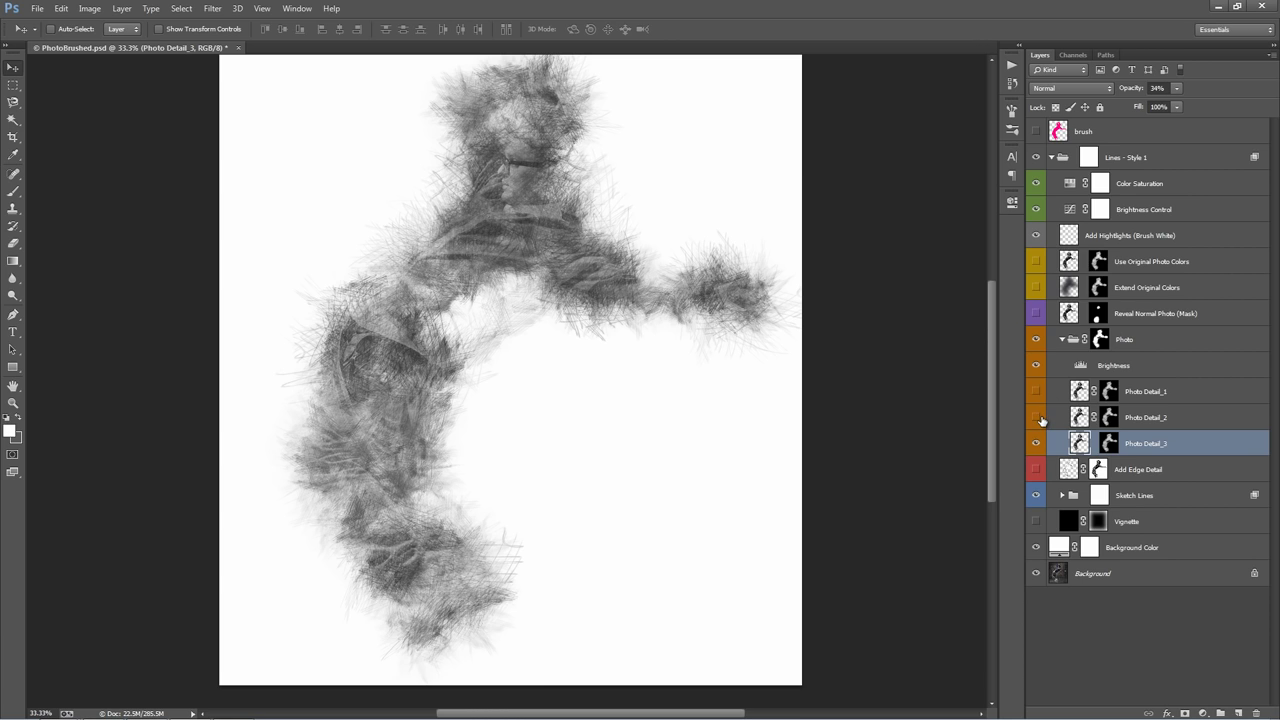
pyautogui.moveTo(1042, 420); pyautogui.dragTo(1038, 392)
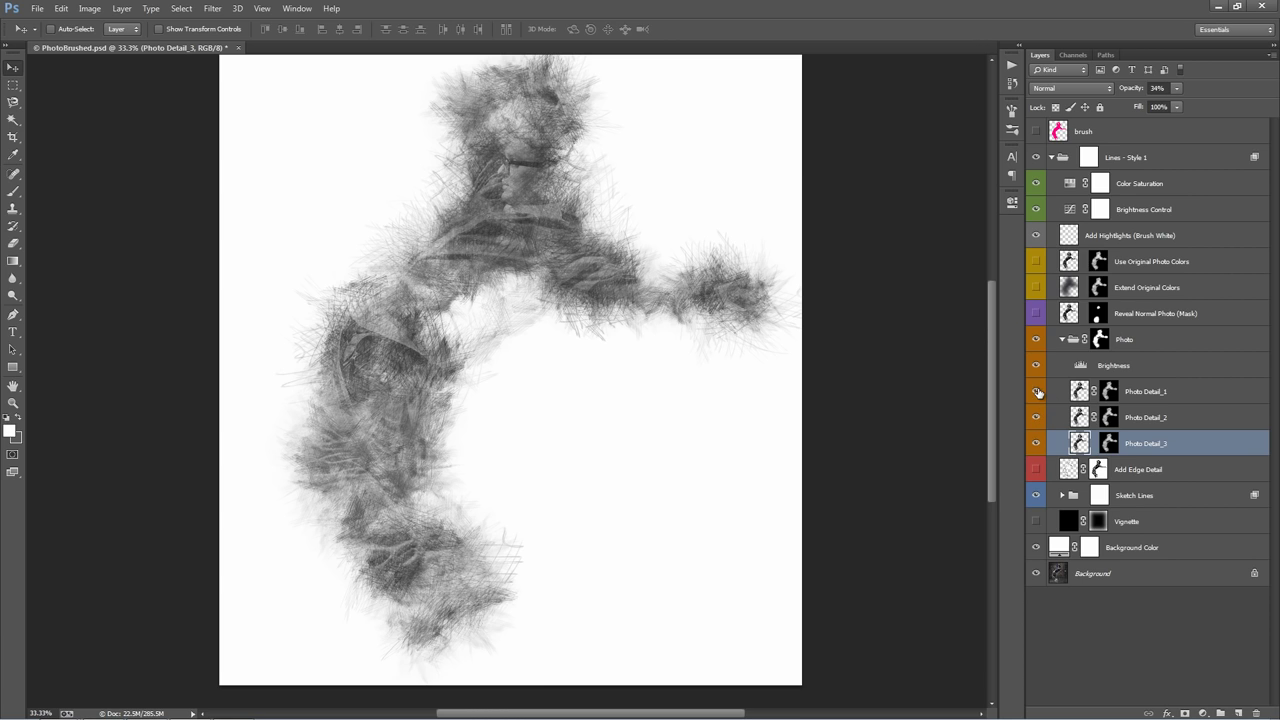
# Compare the image with Photo Detail_2 and Photo Detail_1 each on and off, and inspect the face and sweater detail up close
pyautogui.click(1145, 391)
pyautogui.click(1157, 418)
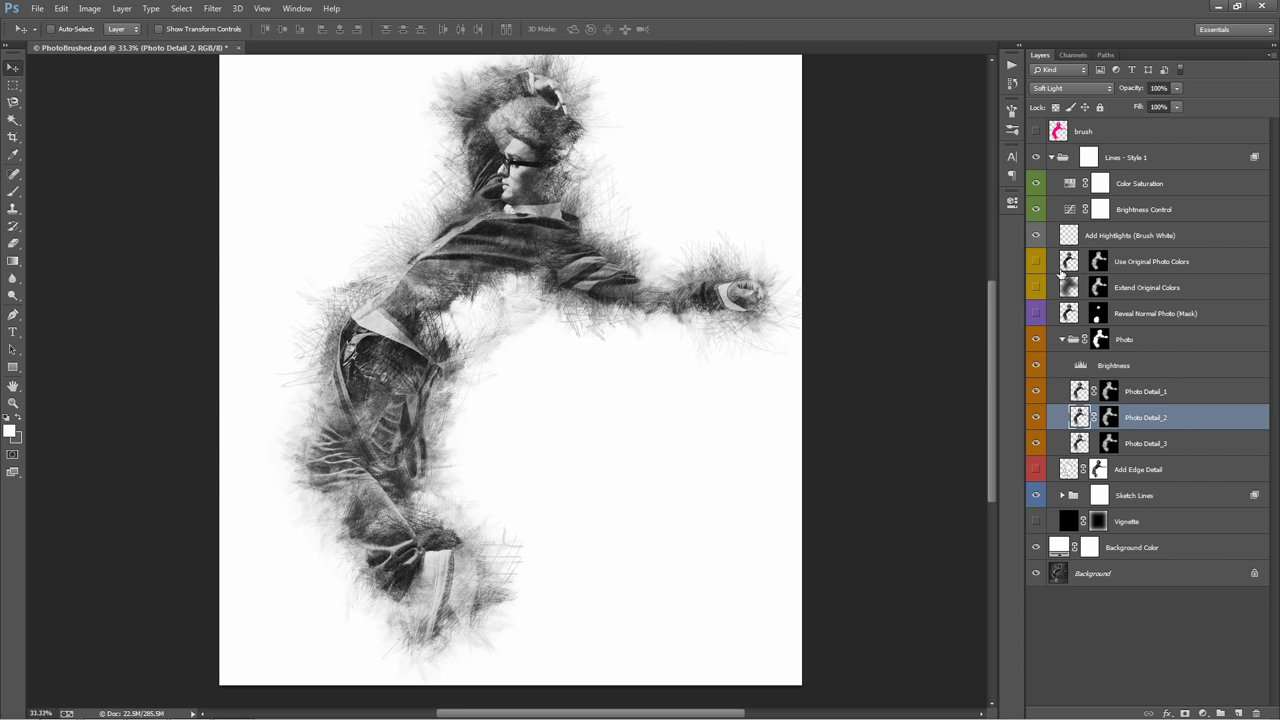
pyautogui.click(1037, 418)
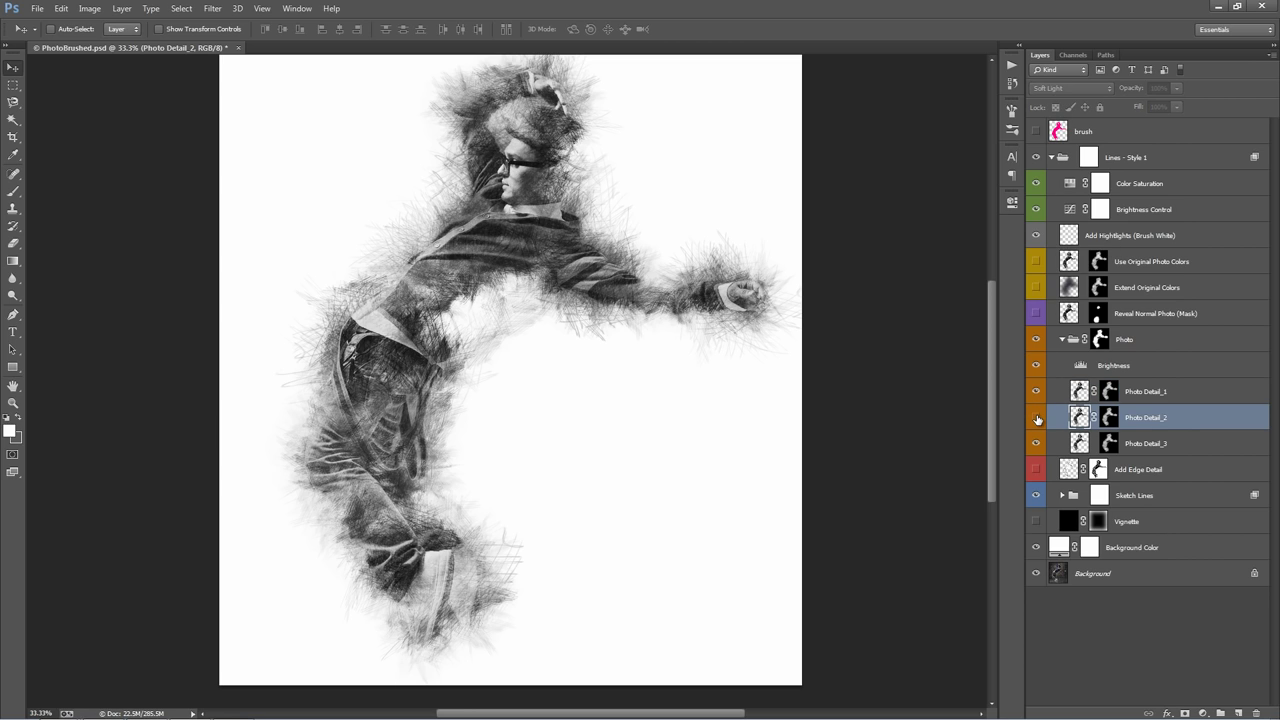
pyautogui.click(1037, 418)
pyautogui.click(1038, 394)
pyautogui.click(1038, 394)
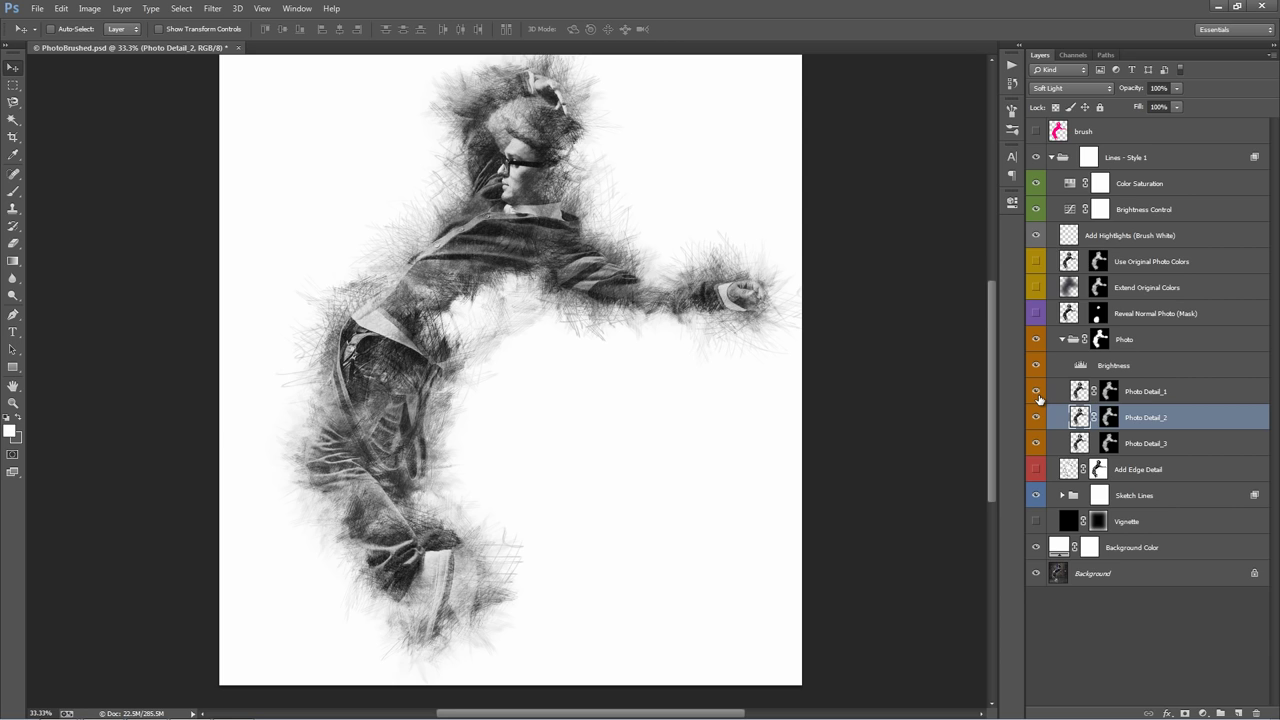
pyautogui.click(1038, 394)
pyautogui.scroll(3, 505, 187)
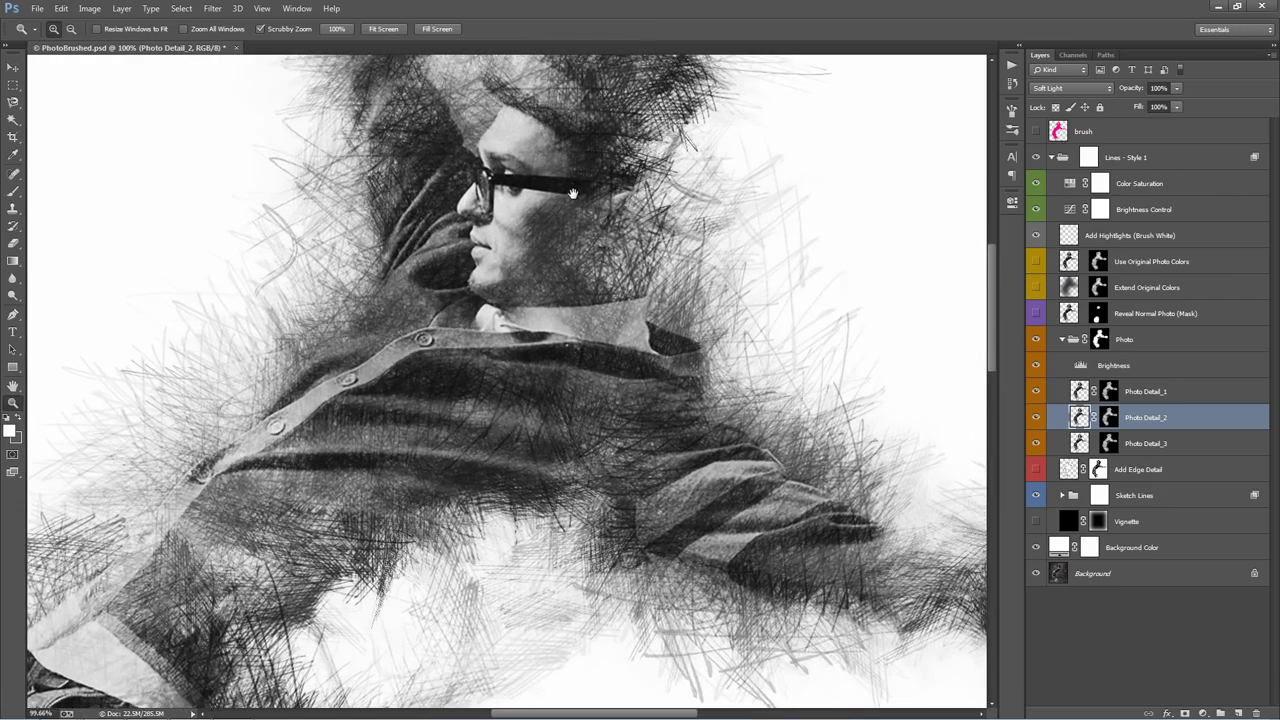
pyautogui.moveTo(500, 235); pyautogui.dragTo(500, 325)
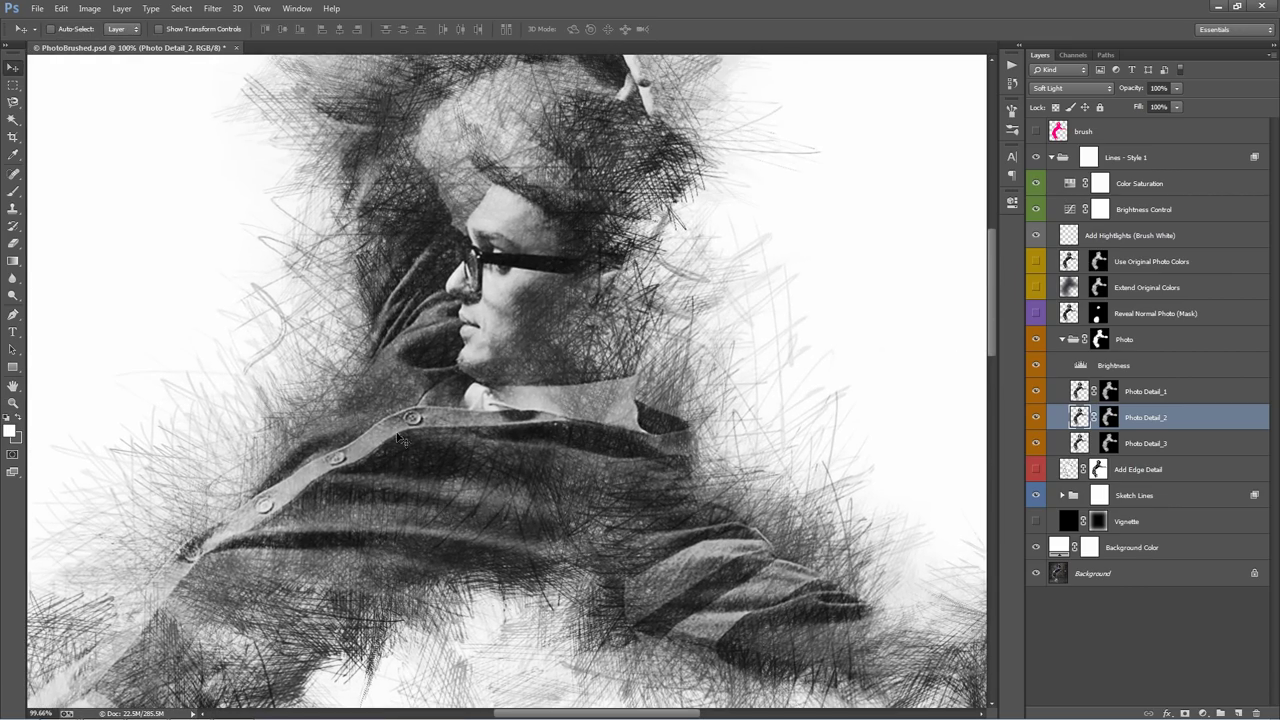
pyautogui.moveTo(400, 437); pyautogui.dragTo(688, 362)
pyautogui.hotkey('ctrl', '0')
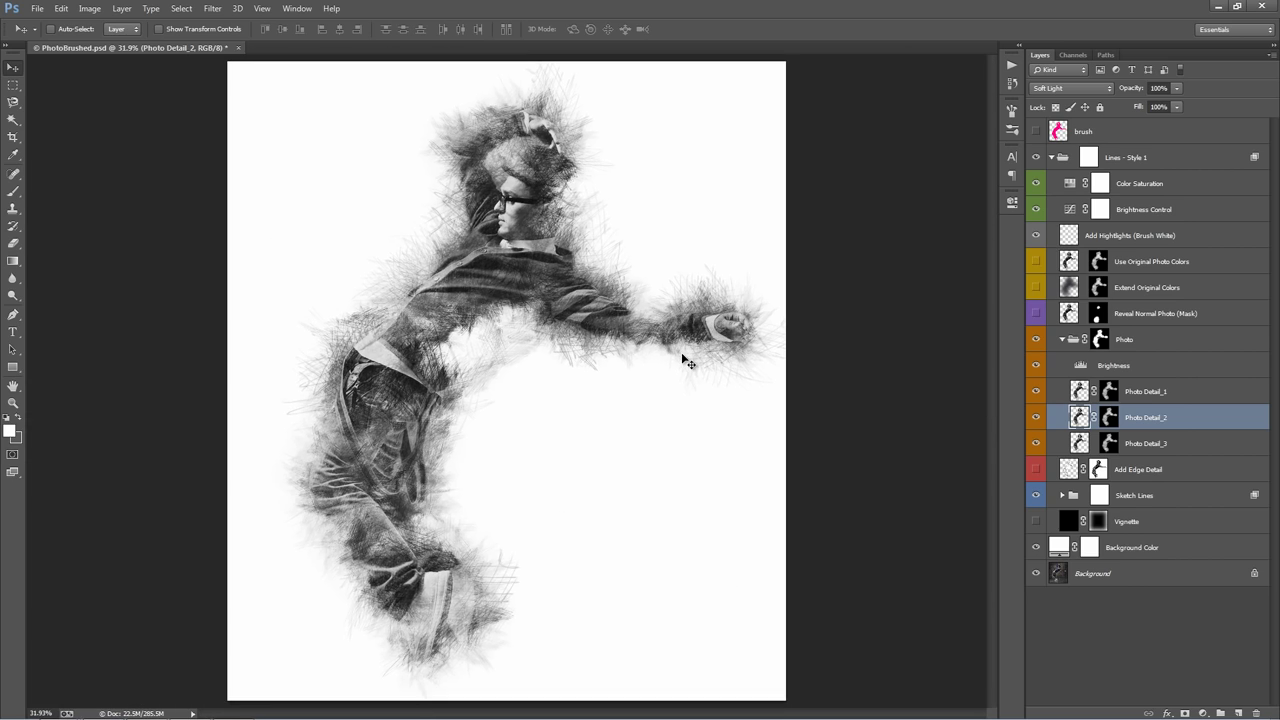
# Compare the bare sketch lines with the full photo detail by hiding the Photo group and showing it again
pyautogui.click(1036, 340)
pyautogui.click(1063, 340)
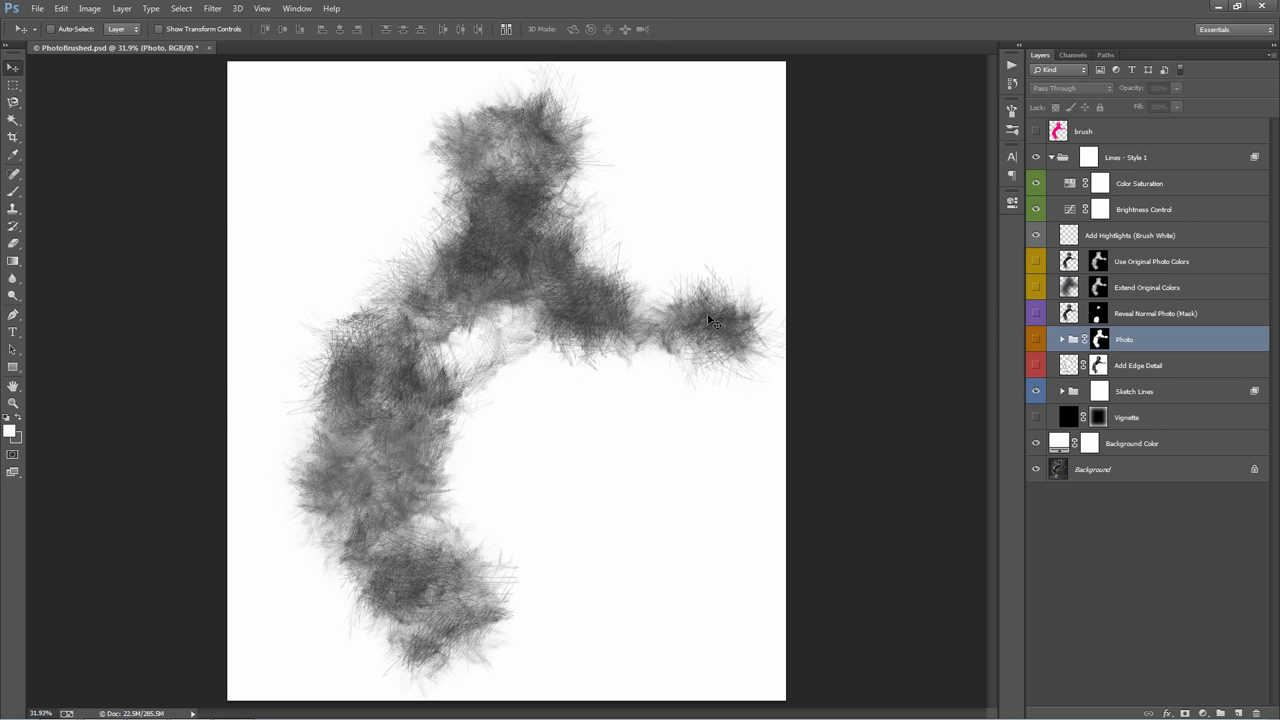
pyautogui.click(1041, 339)
pyautogui.click(1062, 339)
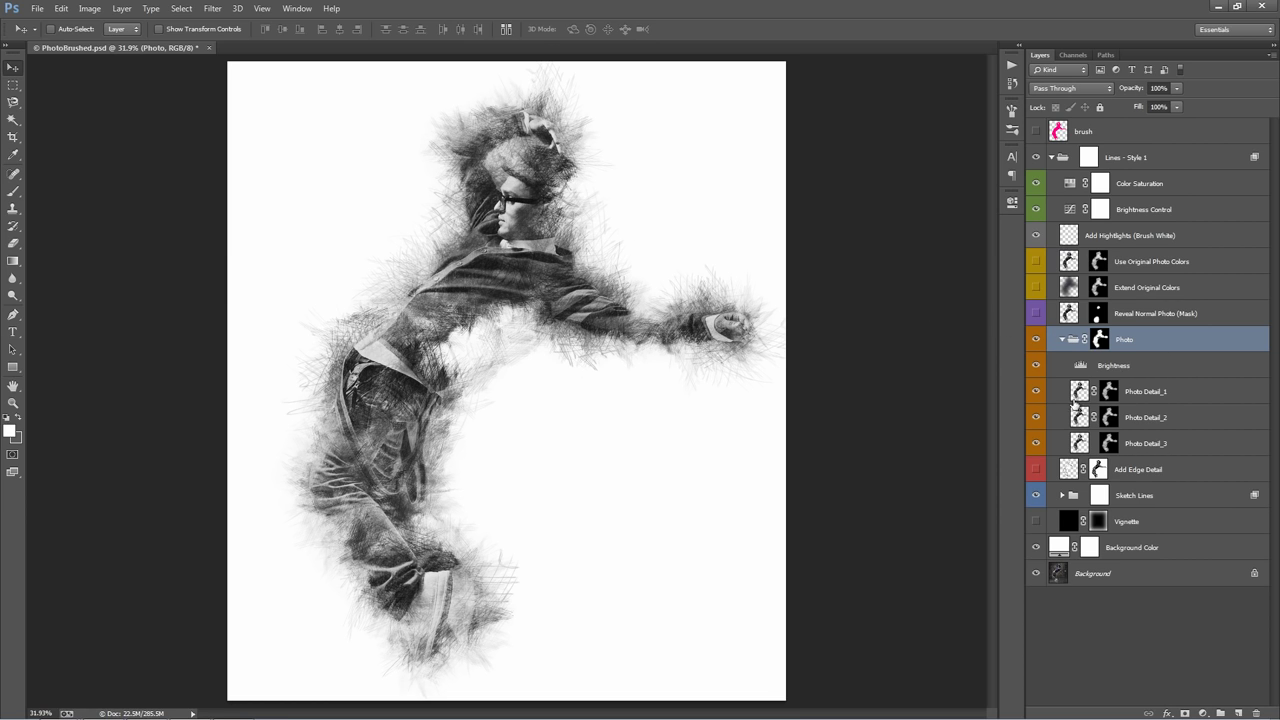
# Examine the image without Photo Detail_3, comparing it with the Photo group hidden and shown, and restore that layer's visibility
pyautogui.click(1037, 443)
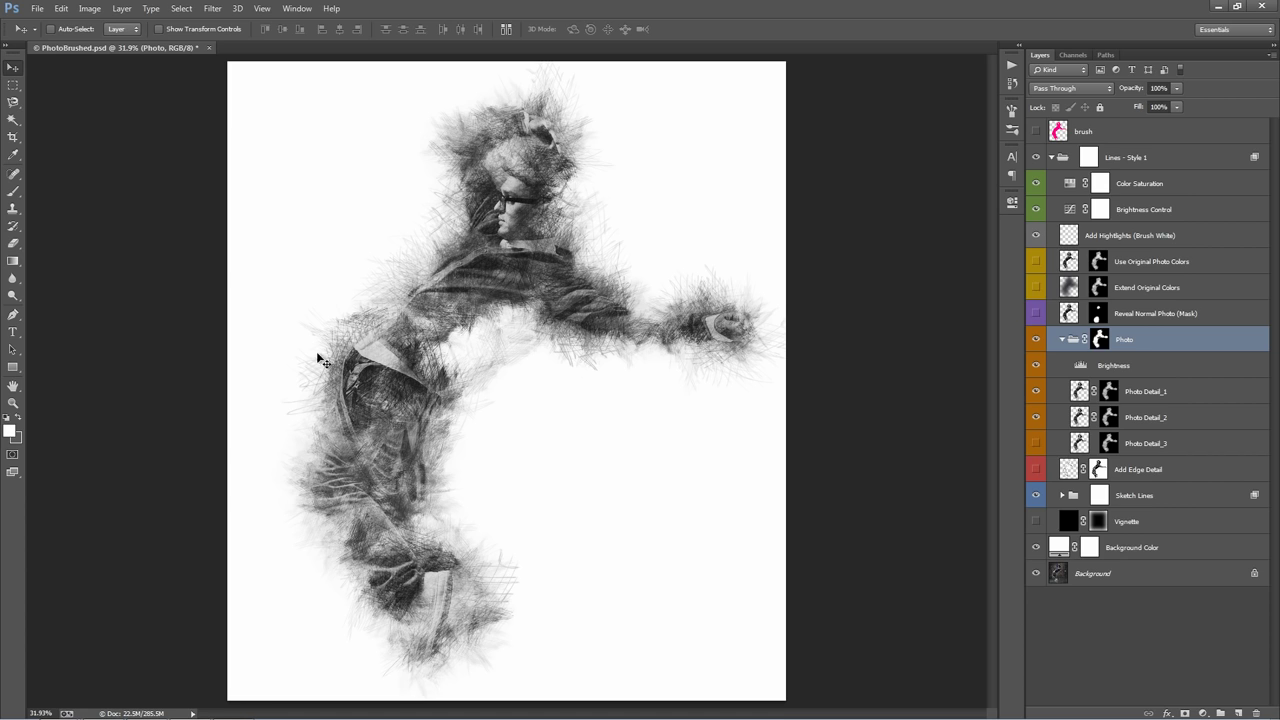
pyautogui.click(1062, 341)
pyautogui.click(1036, 339)
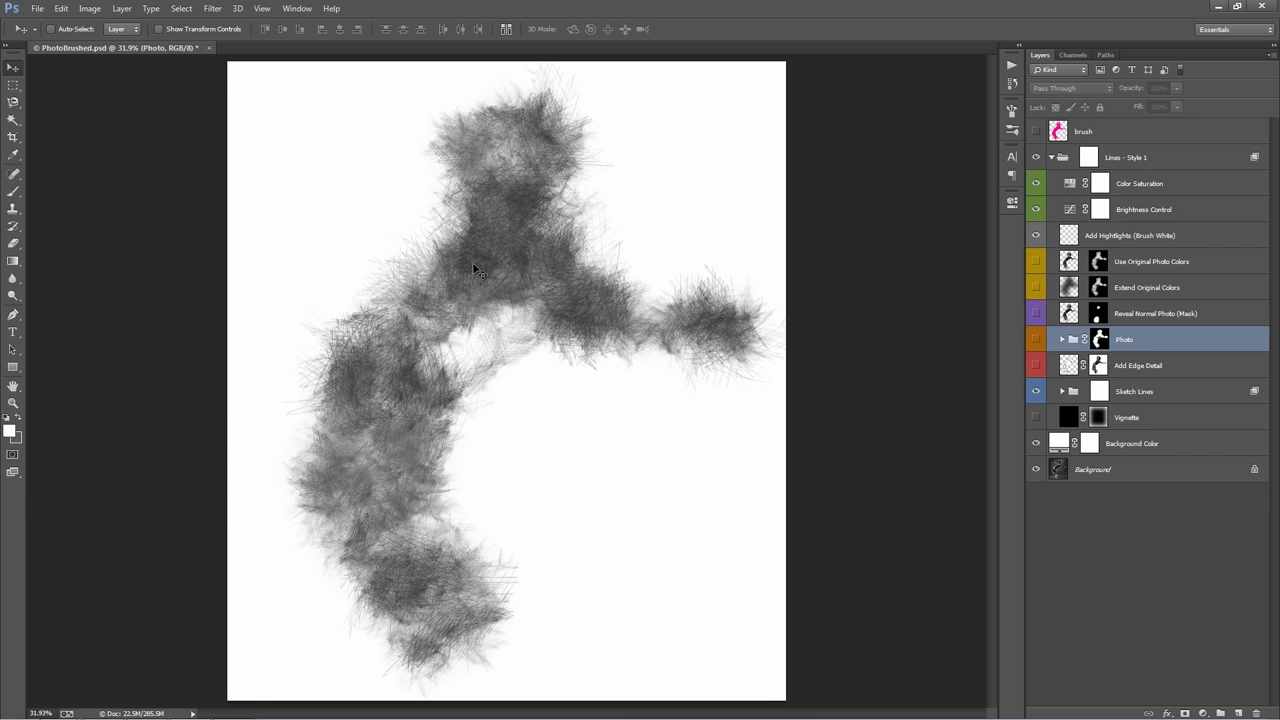
pyautogui.click(1036, 339)
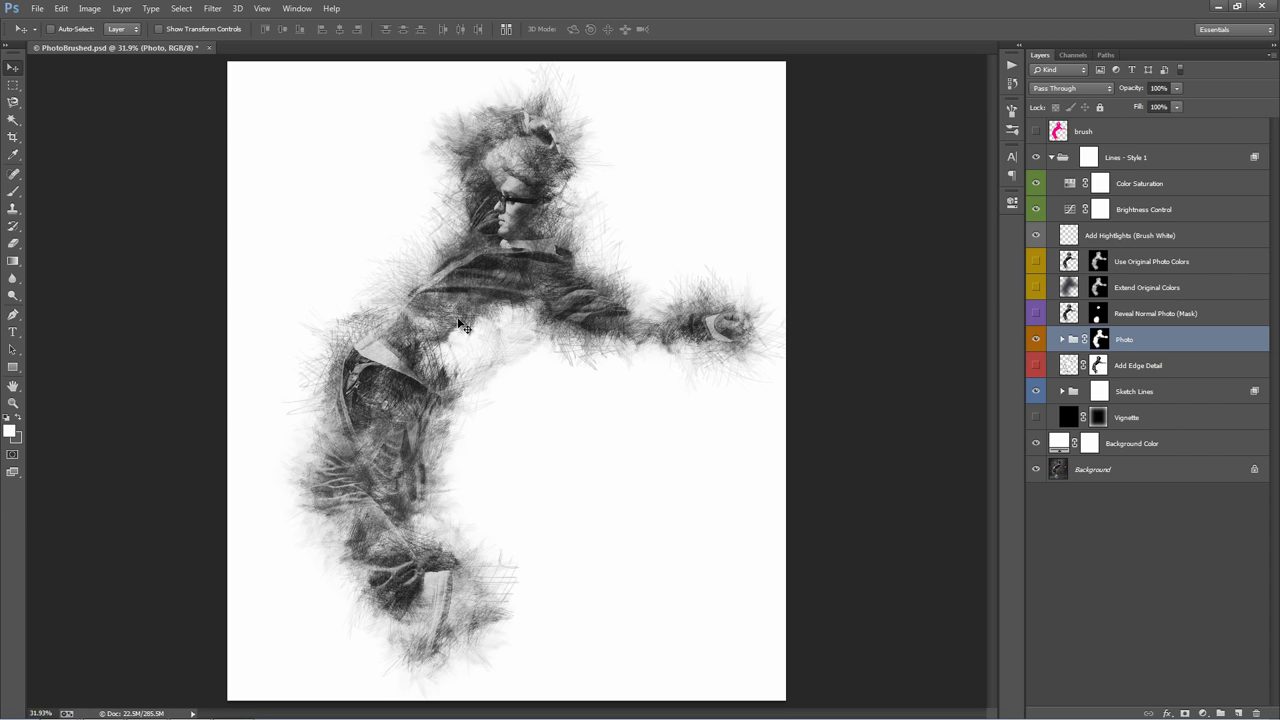
pyautogui.click(1062, 339)
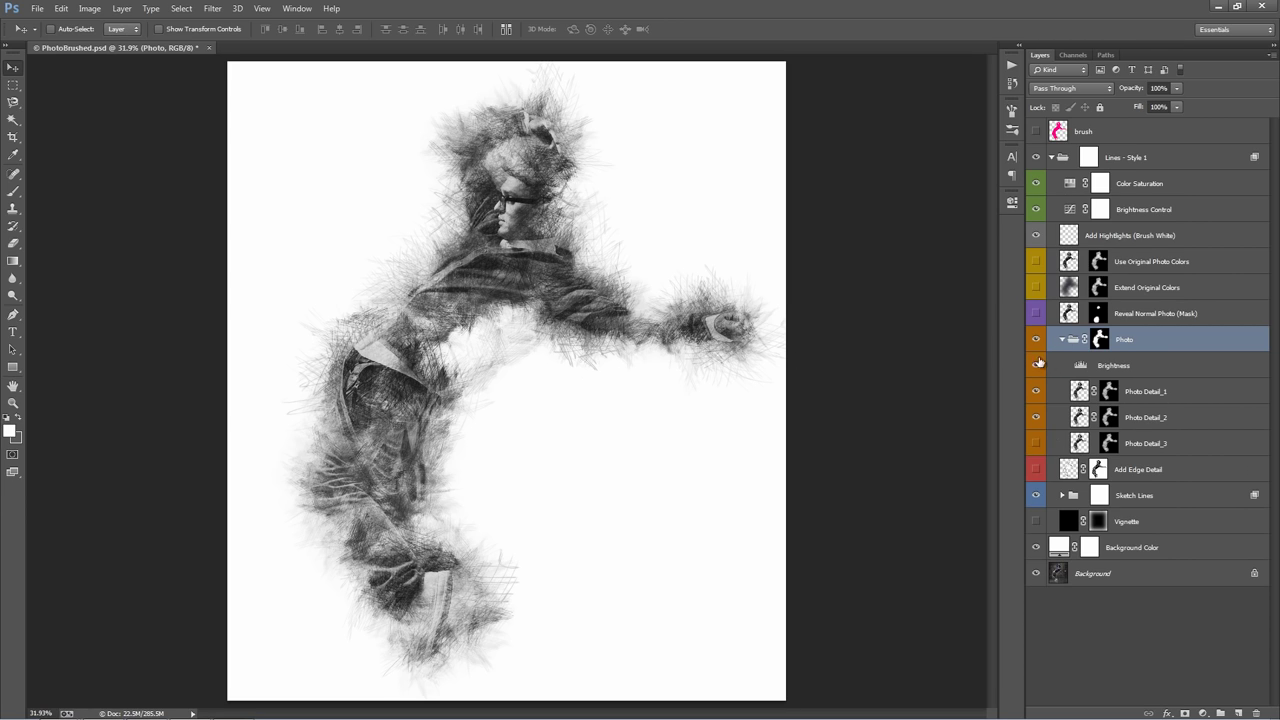
pyautogui.click(1037, 443)
# Compare the Photo Detail_3 layer at 0% and 100% opacity, leaving its opacity at 100%
pyautogui.click(1158, 447)
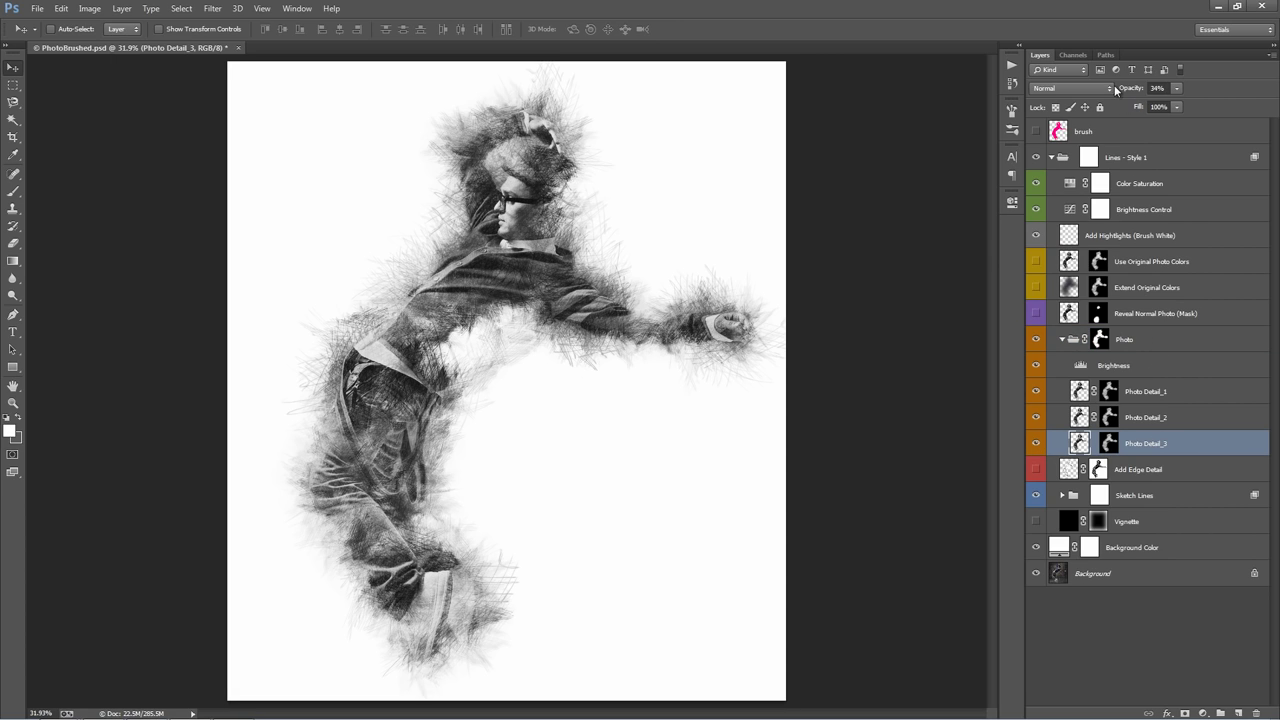
pyautogui.moveTo(1124, 89); pyautogui.dragTo(1266, 99)
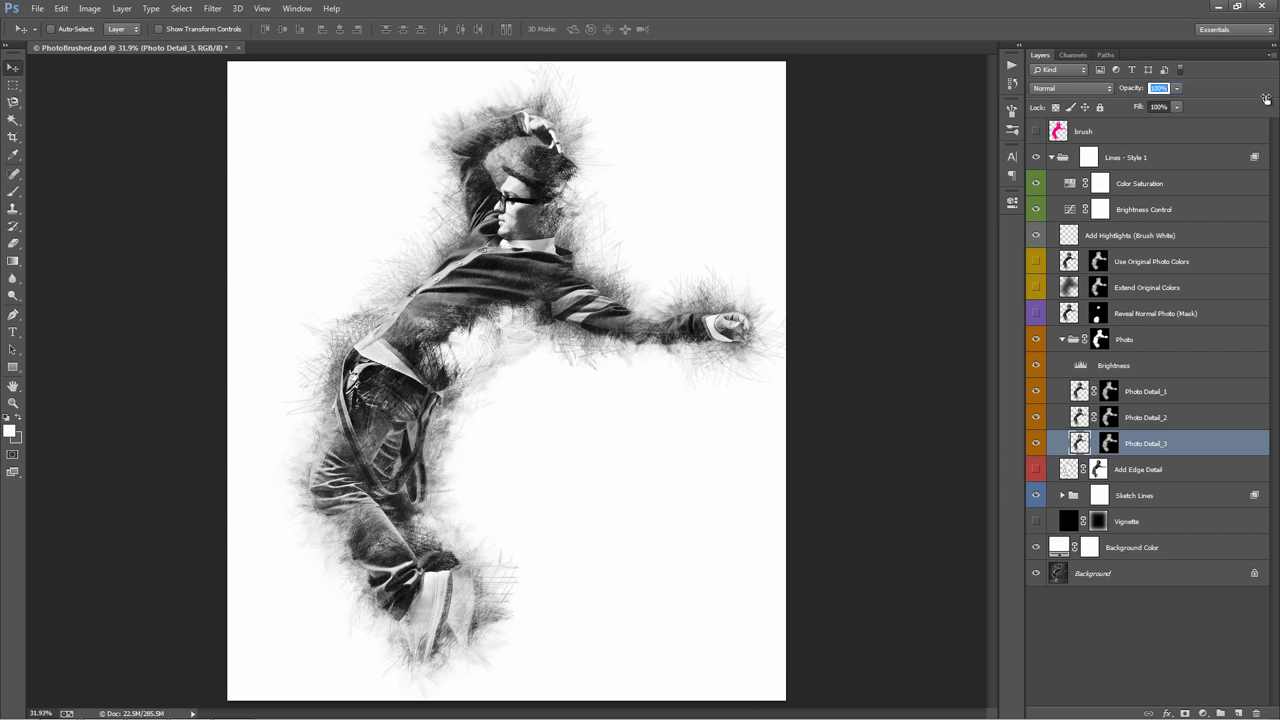
pyautogui.moveTo(1266, 99); pyautogui.dragTo(852, 104)
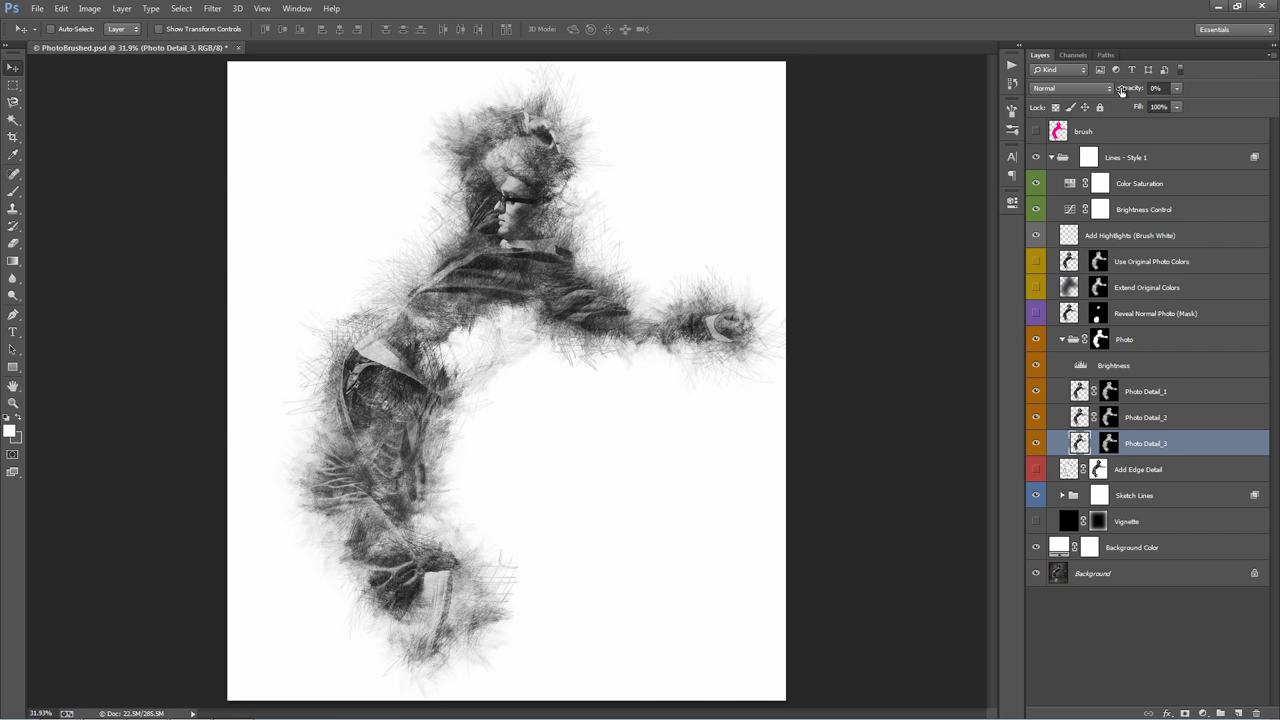
pyautogui.click(1157, 88)
pyautogui.write('100')
pyautogui.press('Return')
pyautogui.write('0')
pyautogui.press('Return')
pyautogui.write('100')
pyautogui.press('Return')
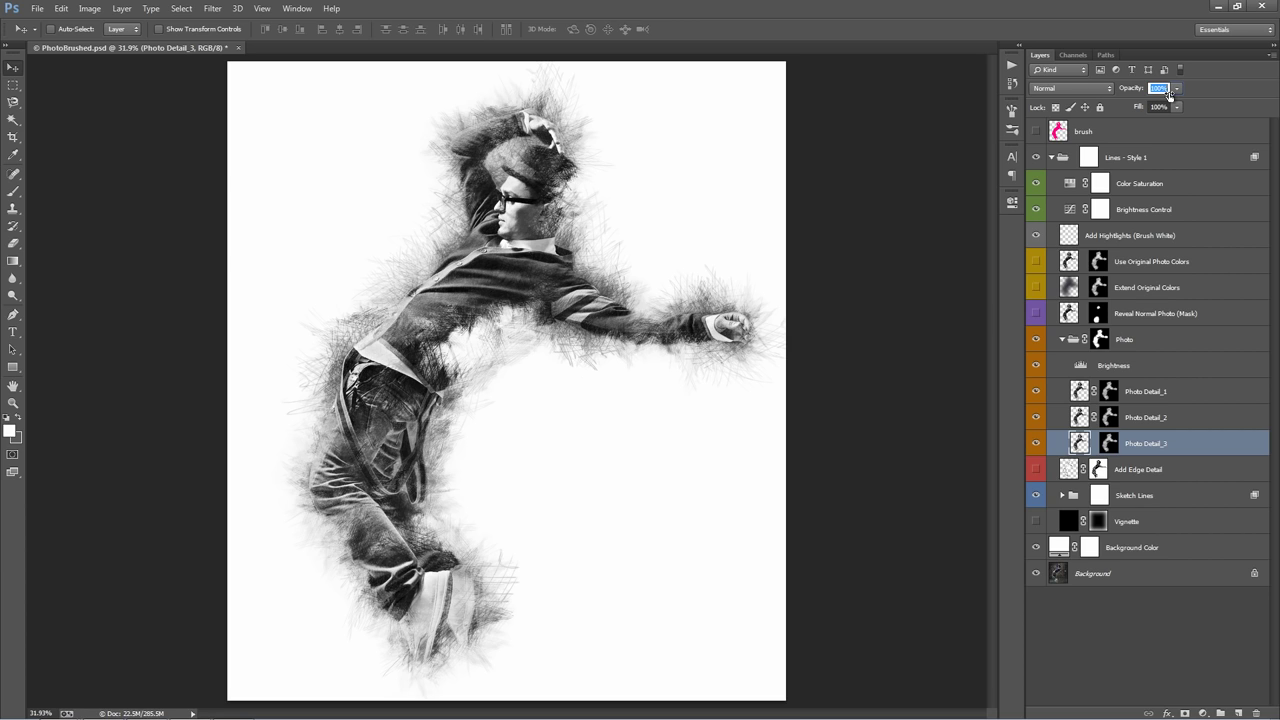
# Paint black with the Brush on the Photo Detail_3 layer mask over the waist and legs to remove that detail
pyautogui.click(1104, 448)
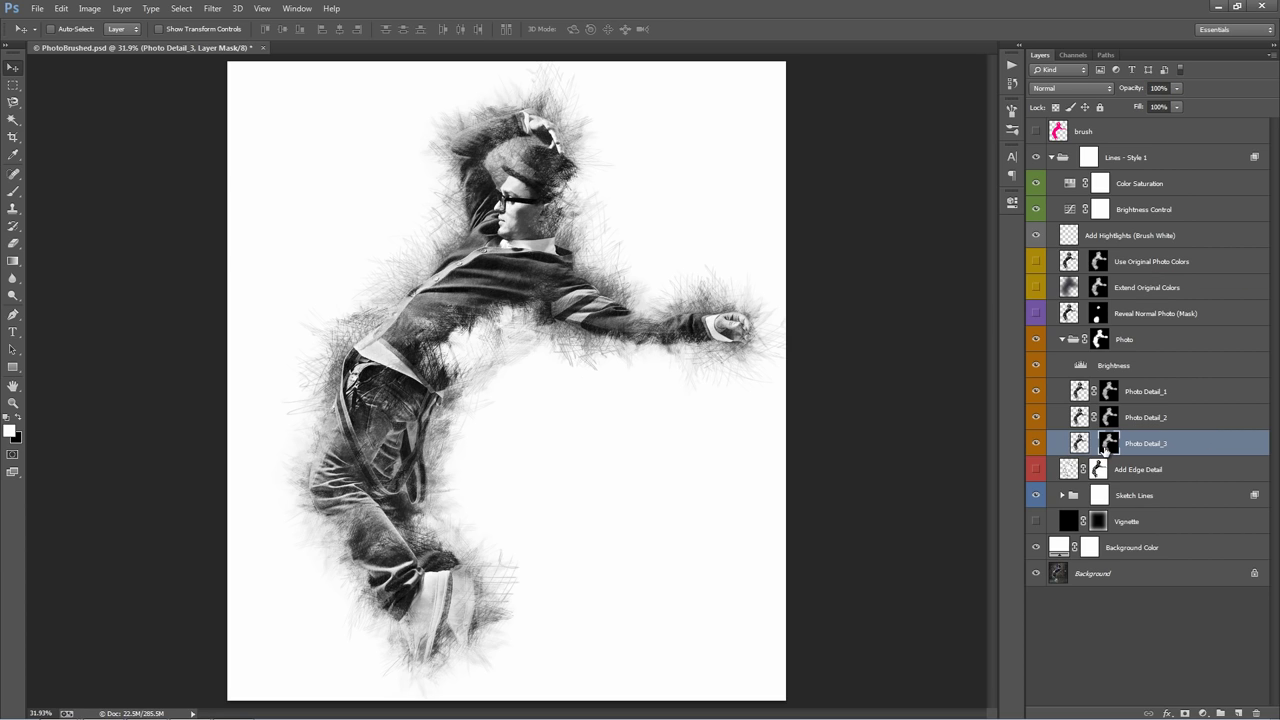
pyautogui.press('b')
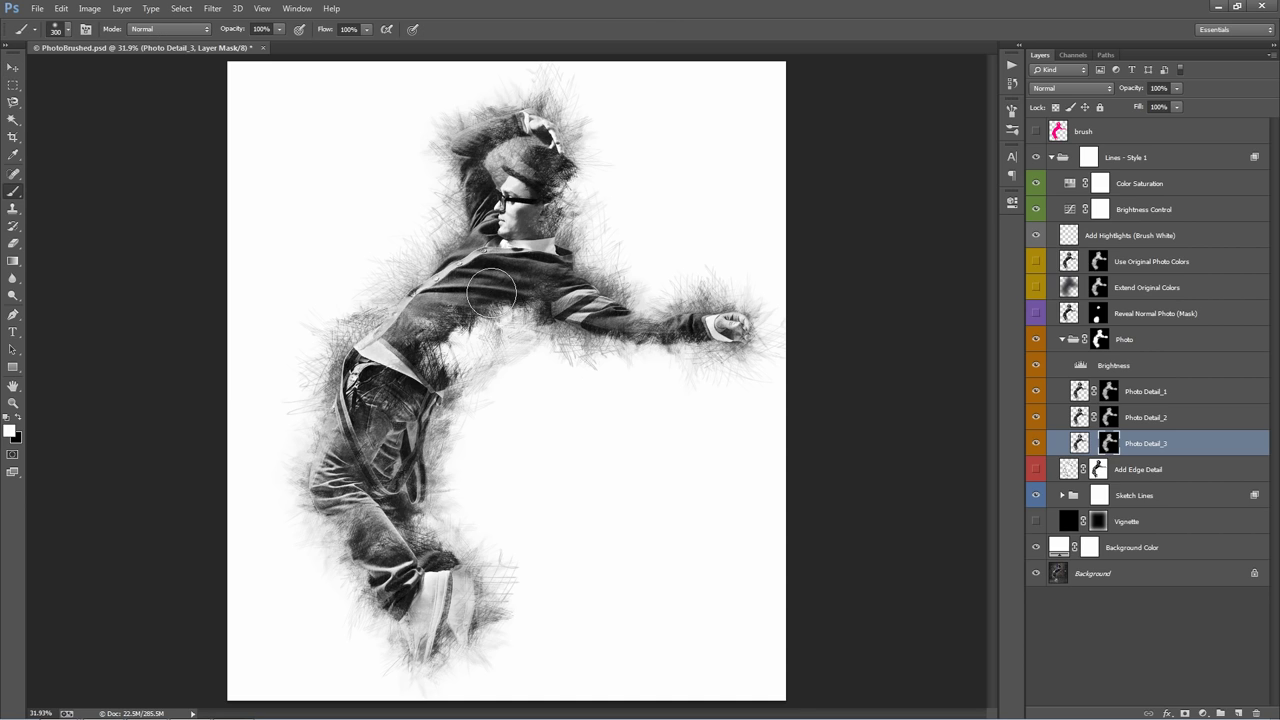
pyautogui.moveTo(495, 296); pyautogui.dragTo(406, 326)
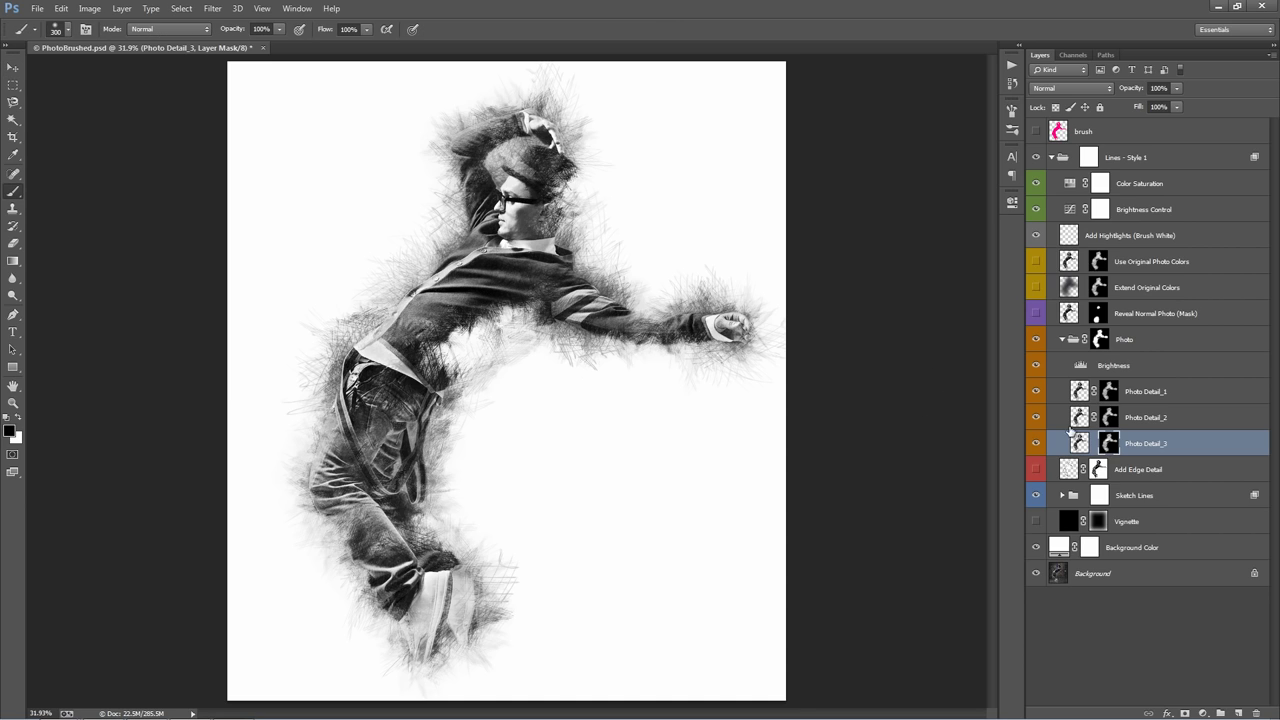
pyautogui.moveTo(495, 316)
pyautogui.mouseDown()
pyautogui.moveTo(398, 320)
pyautogui.moveTo(283, 443)
pyautogui.moveTo(395, 505)
pyautogui.moveTo(410, 535)
pyautogui.mouseUp()
pyautogui.moveTo(481, 388)
pyautogui.mouseDown()
pyautogui.moveTo(447, 392)
pyautogui.moveTo(401, 486)
pyautogui.moveTo(432, 538)
pyautogui.moveTo(394, 586)
pyautogui.moveTo(501, 623)
pyautogui.moveTo(328, 517)
pyautogui.moveTo(408, 383)
pyautogui.moveTo(340, 308)
pyautogui.moveTo(422, 302)
pyautogui.moveTo(410, 342)
pyautogui.moveTo(454, 310)
pyautogui.moveTo(408, 310)
pyautogui.mouseUp()
pyautogui.press('v')
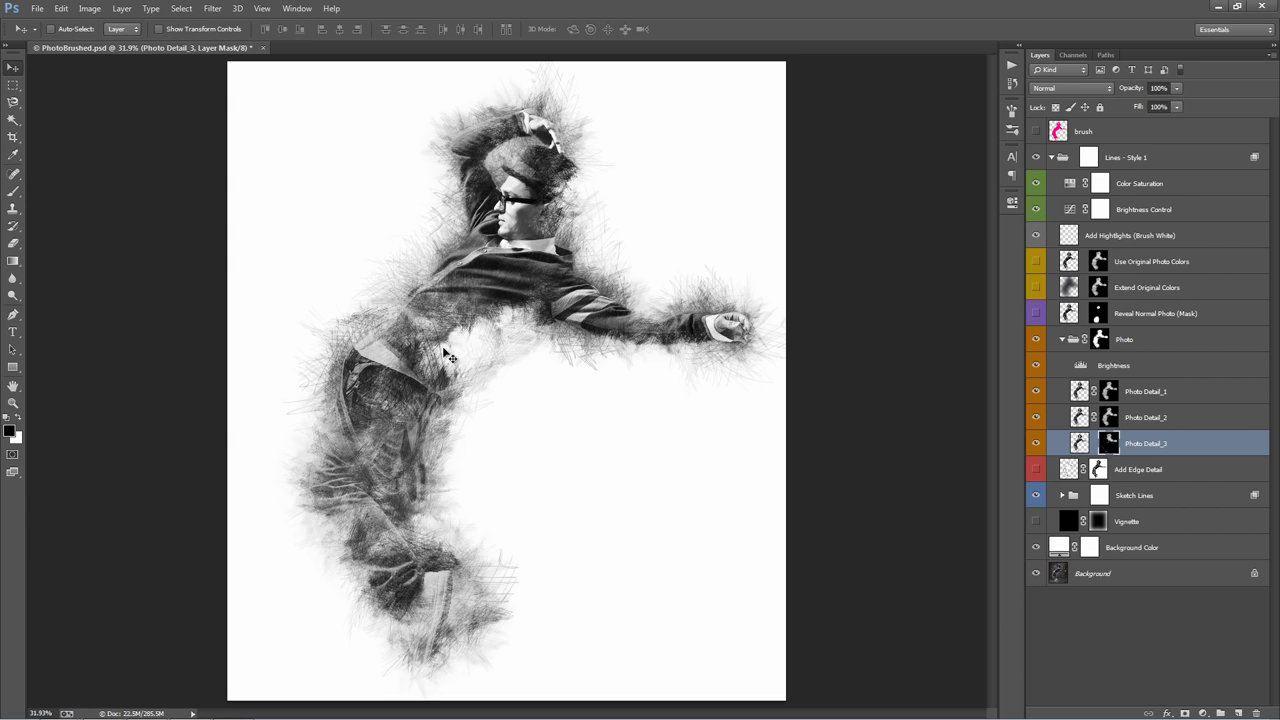
# Show the Use Original Photo Colors and Extend Original Colors layers and paint their masks black over the waist and legs
pyautogui.click(1037, 262)
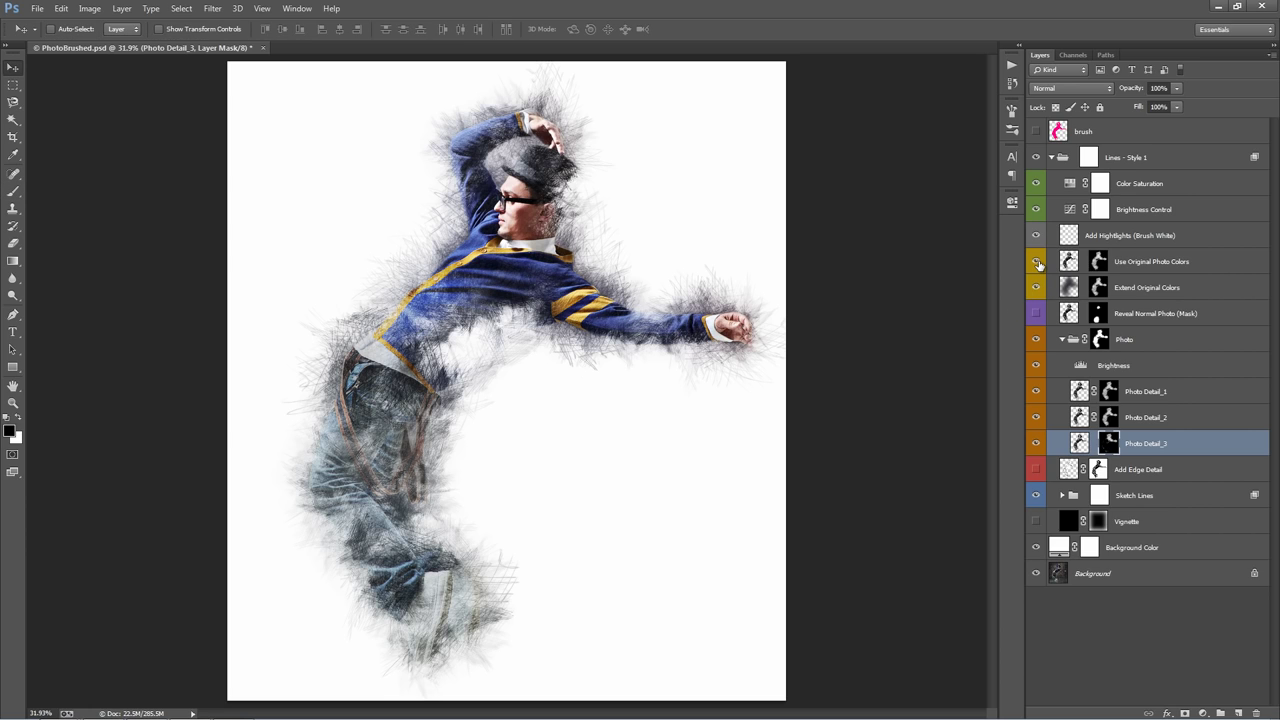
pyautogui.click(1098, 262)
pyautogui.press('b')
pyautogui.moveTo(376, 359)
pyautogui.mouseDown()
pyautogui.moveTo(320, 531)
pyautogui.moveTo(497, 631)
pyautogui.moveTo(447, 383)
pyautogui.mouseUp()
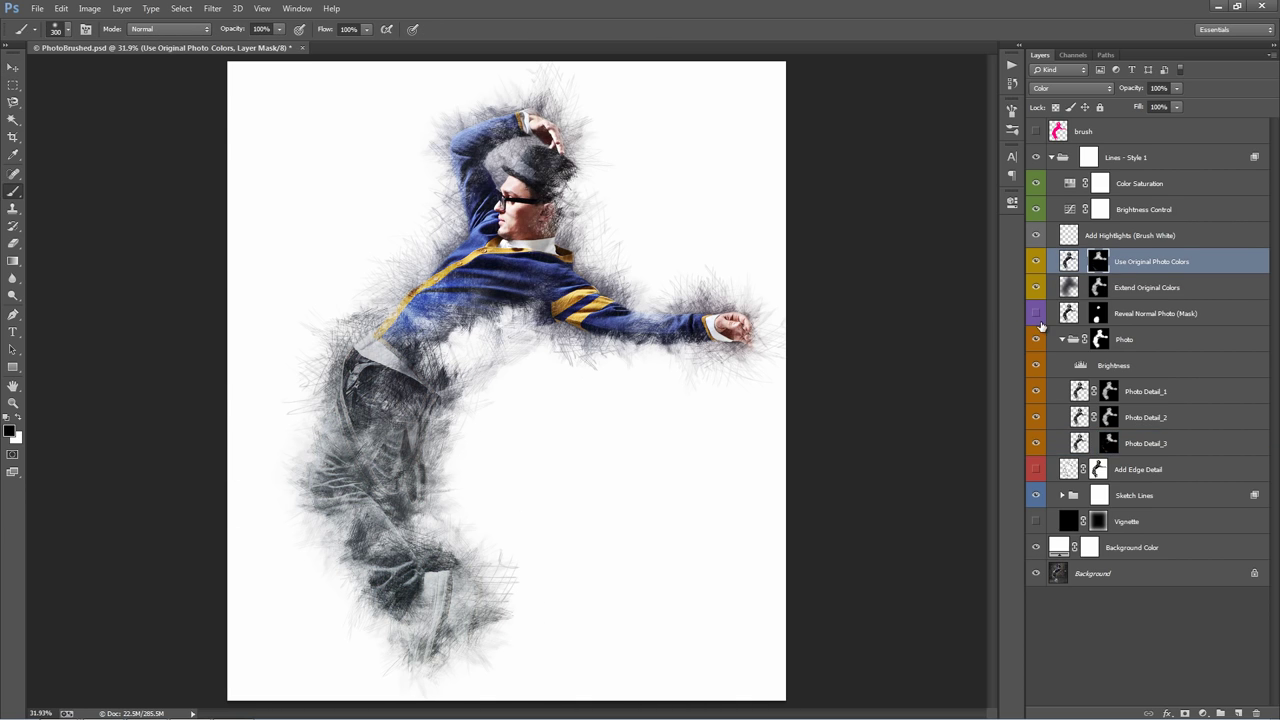
pyautogui.click(1098, 287)
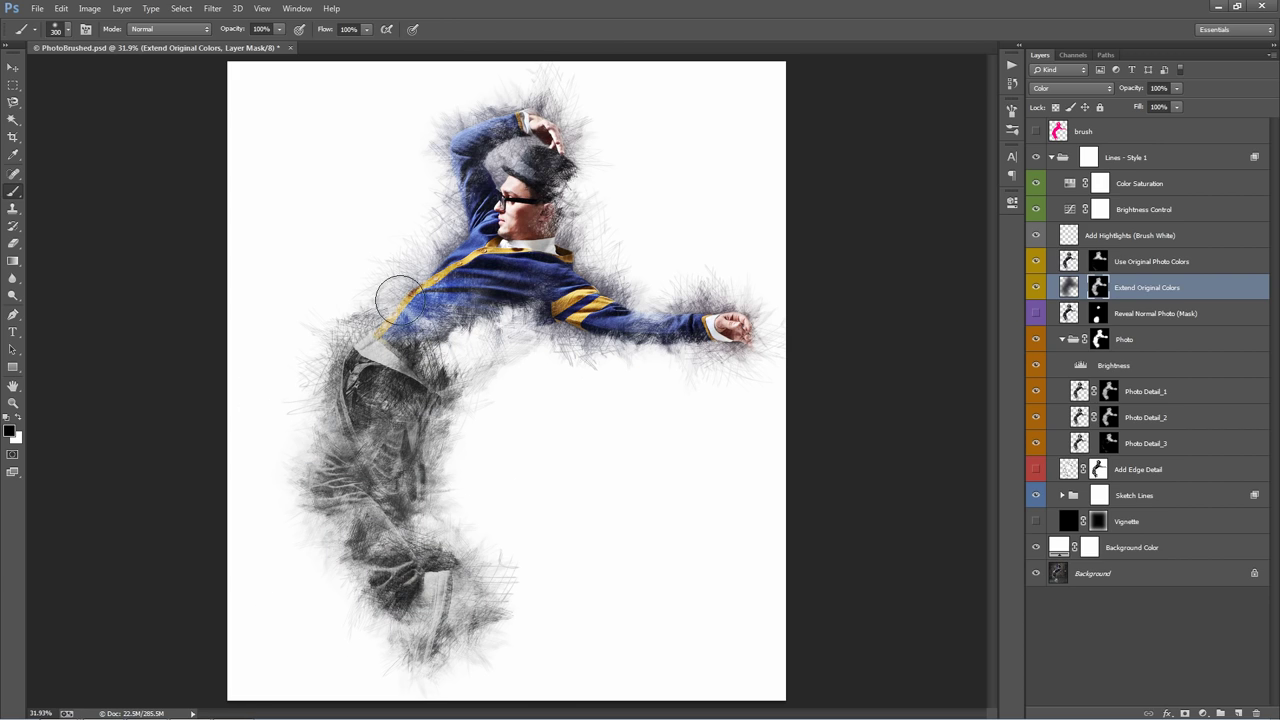
pyautogui.press('v')
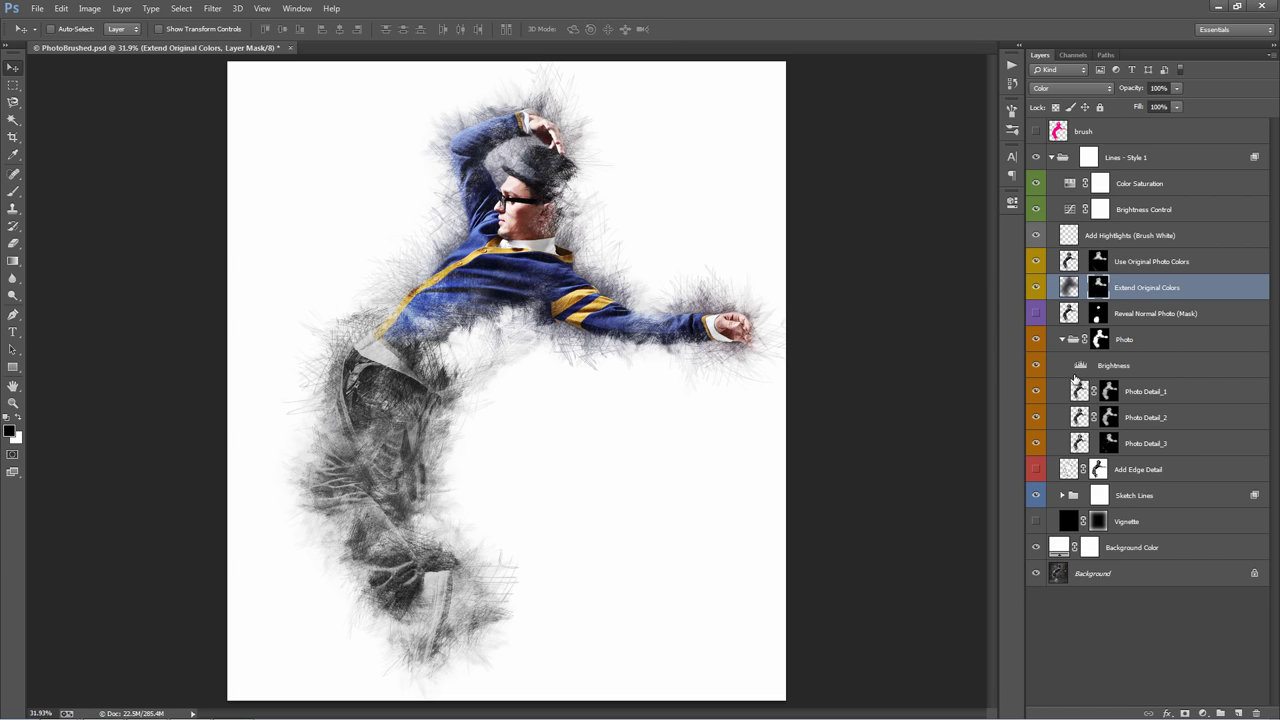
# Preview the Reveal Normal Photo (Mask) layer, hide it again, and hide the Use Original Photo Colors and Extend Original Colors layers
pyautogui.click(1036, 313)
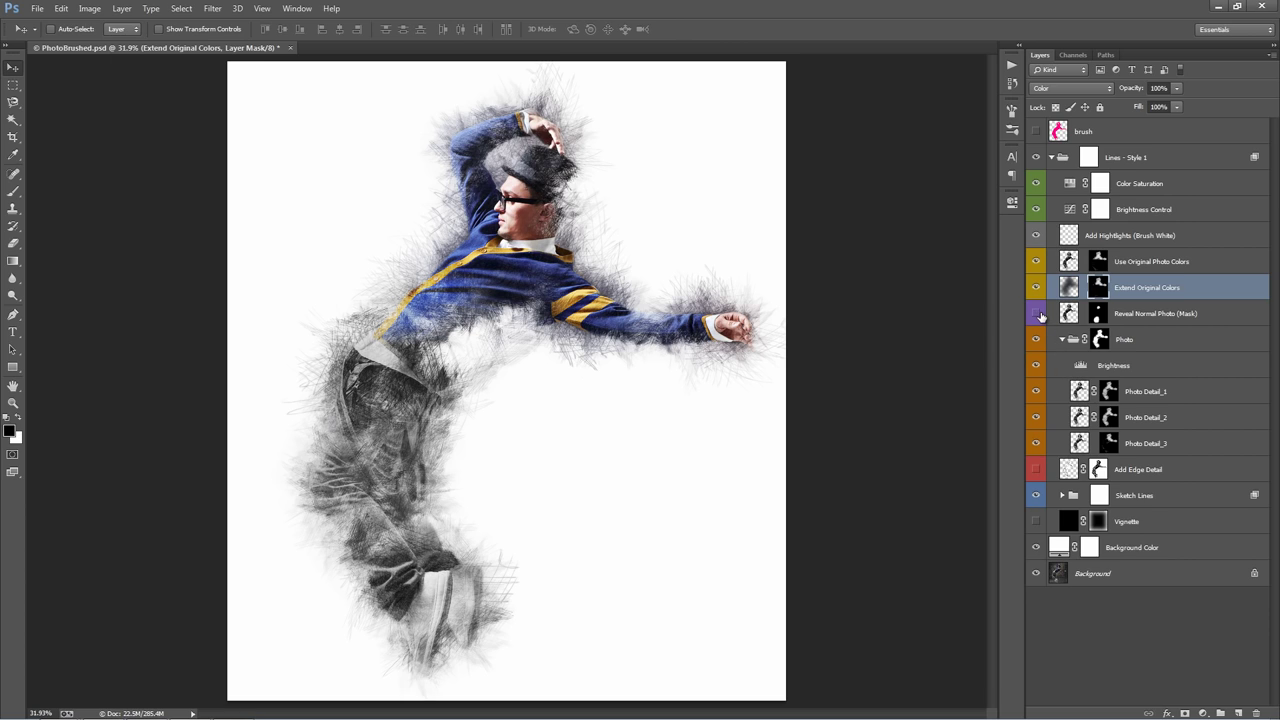
pyautogui.click(1038, 314)
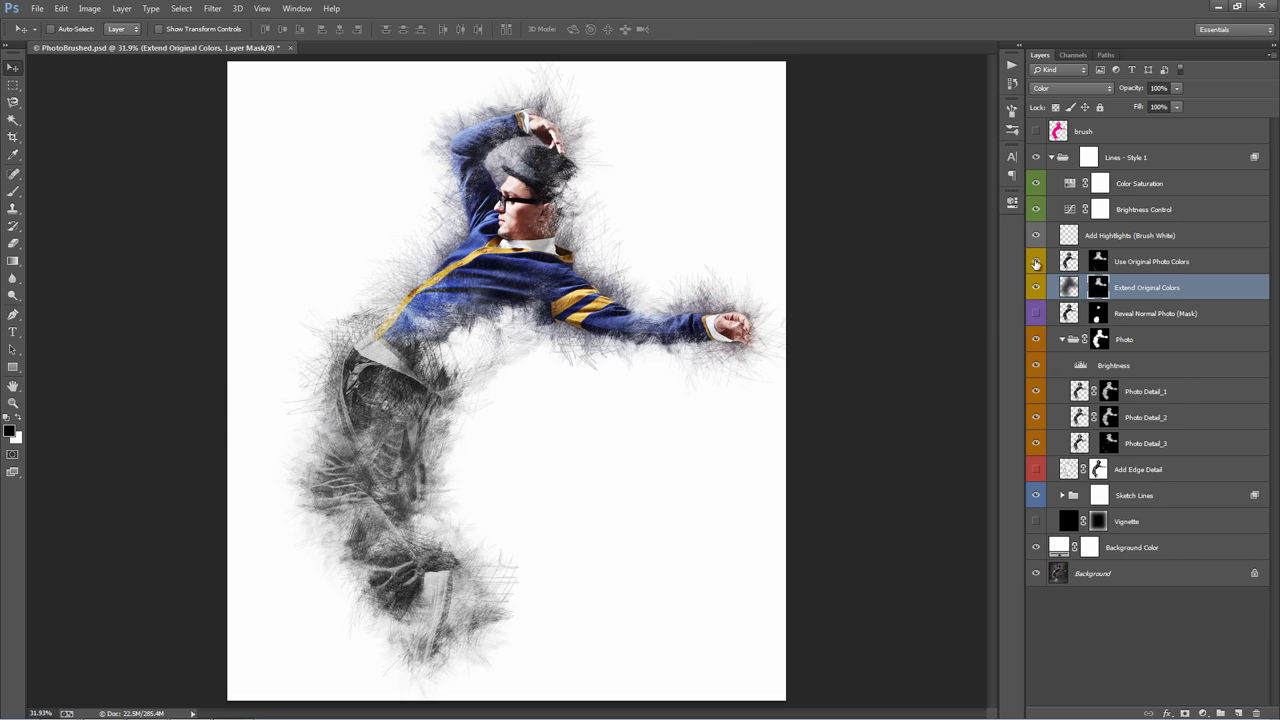
pyautogui.moveTo(1036, 262); pyautogui.dragTo(1036, 288)
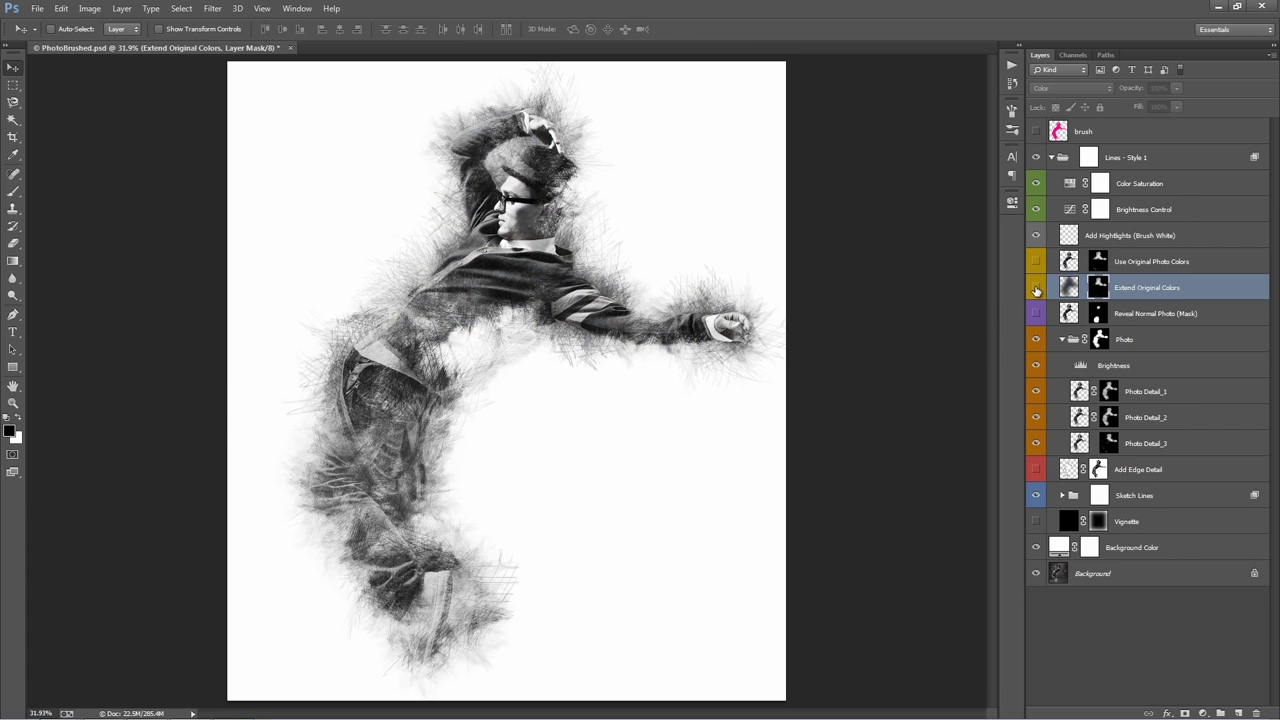
# Set the opacity of the Photo Detail_3 layer to 32%
pyautogui.click(1177, 447)
pyautogui.moveTo(1136, 89); pyautogui.dragTo(1092, 90)
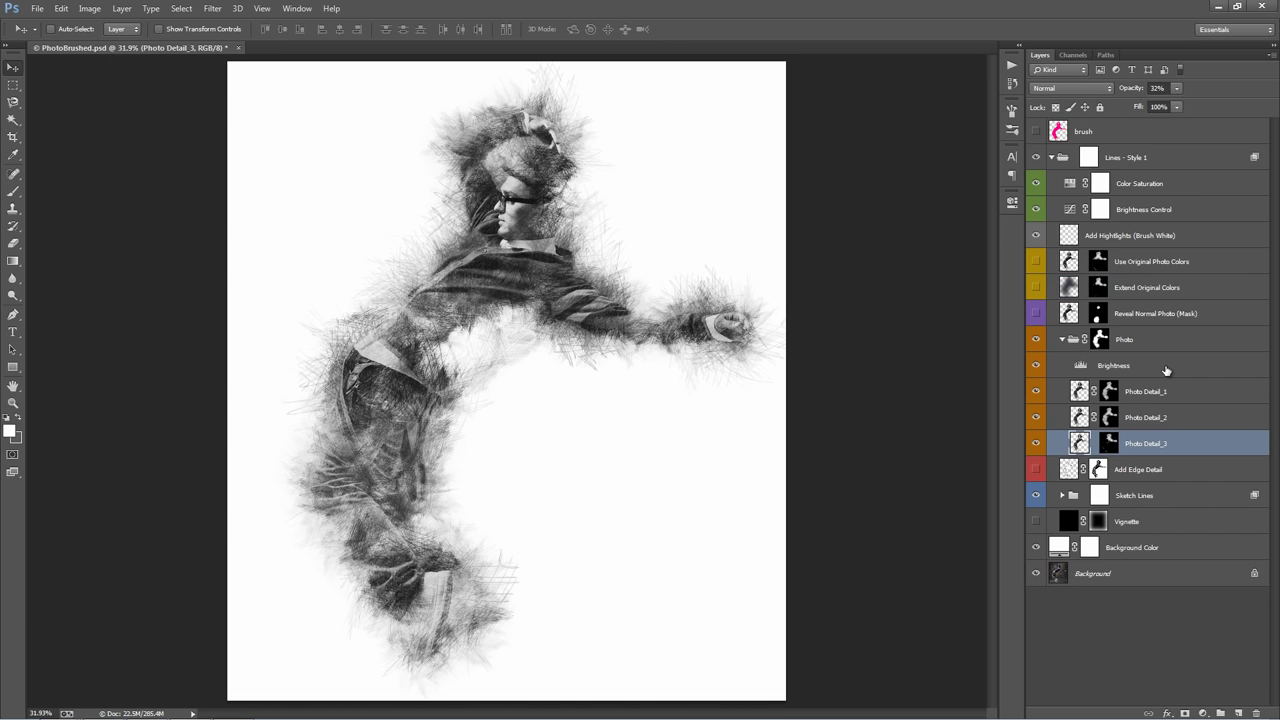
# Collapse the Photo group and show the Add Edge Detail layer
pyautogui.click(1085, 341)
pyautogui.click(1064, 340)
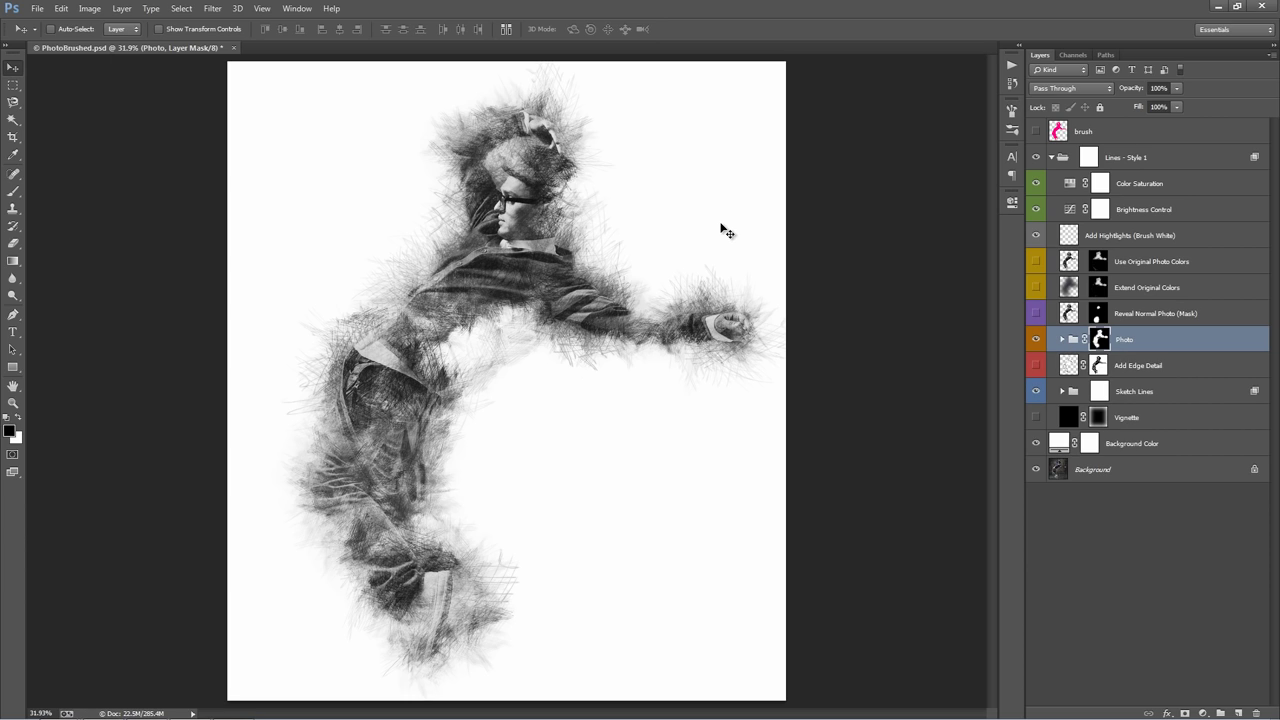
pyautogui.click(1130, 367)
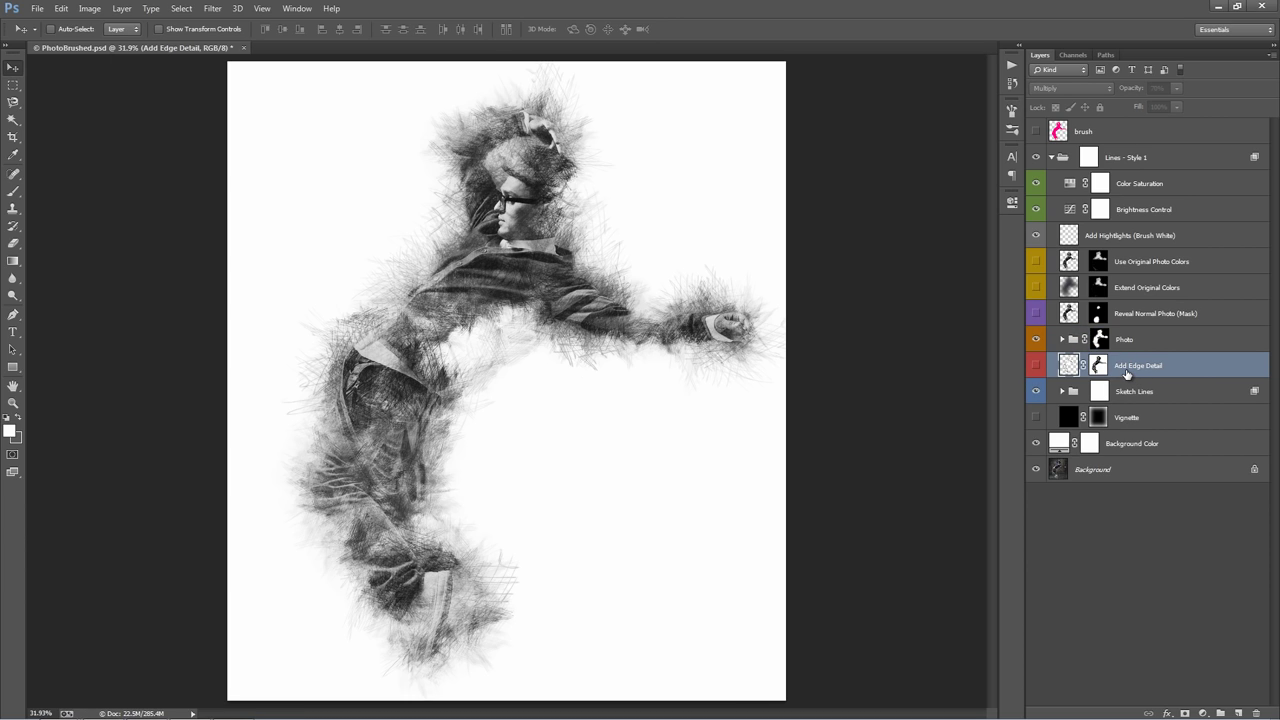
pyautogui.click(1036, 365)
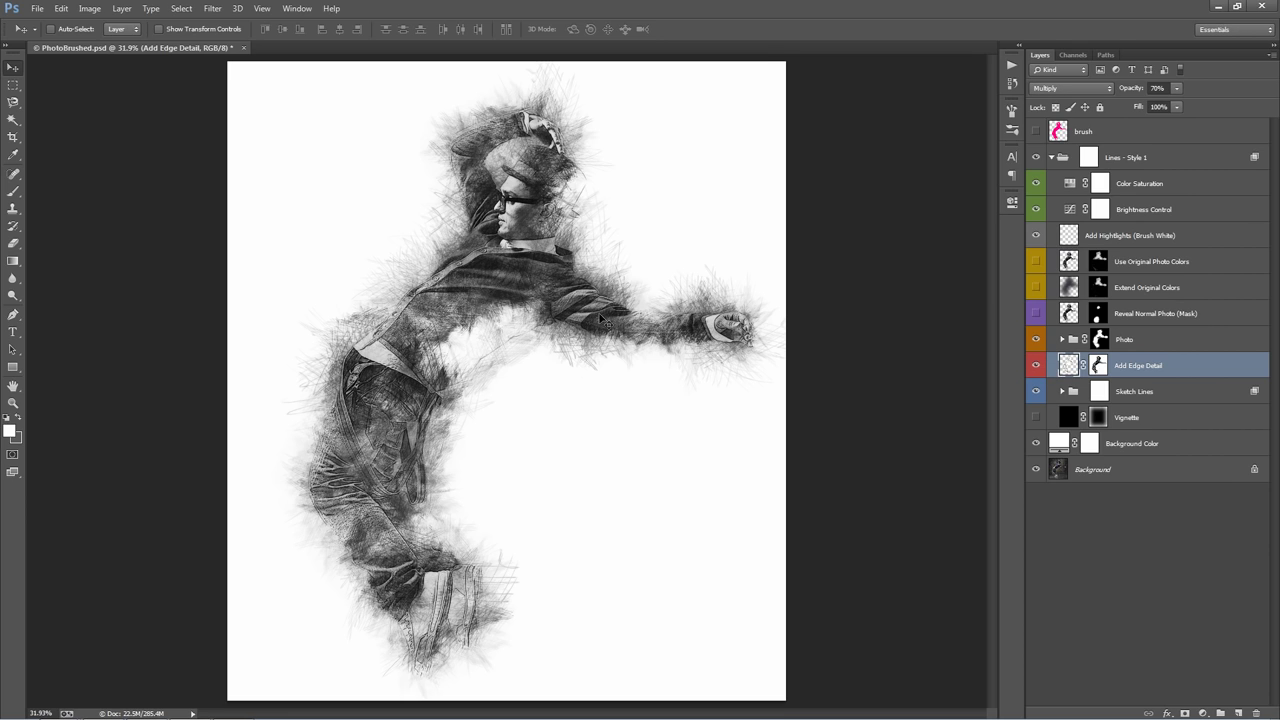
# Compare the head and shoulders up close with and without the Add Edge Detail layer
pyautogui.press('z')
pyautogui.click(580, 210)
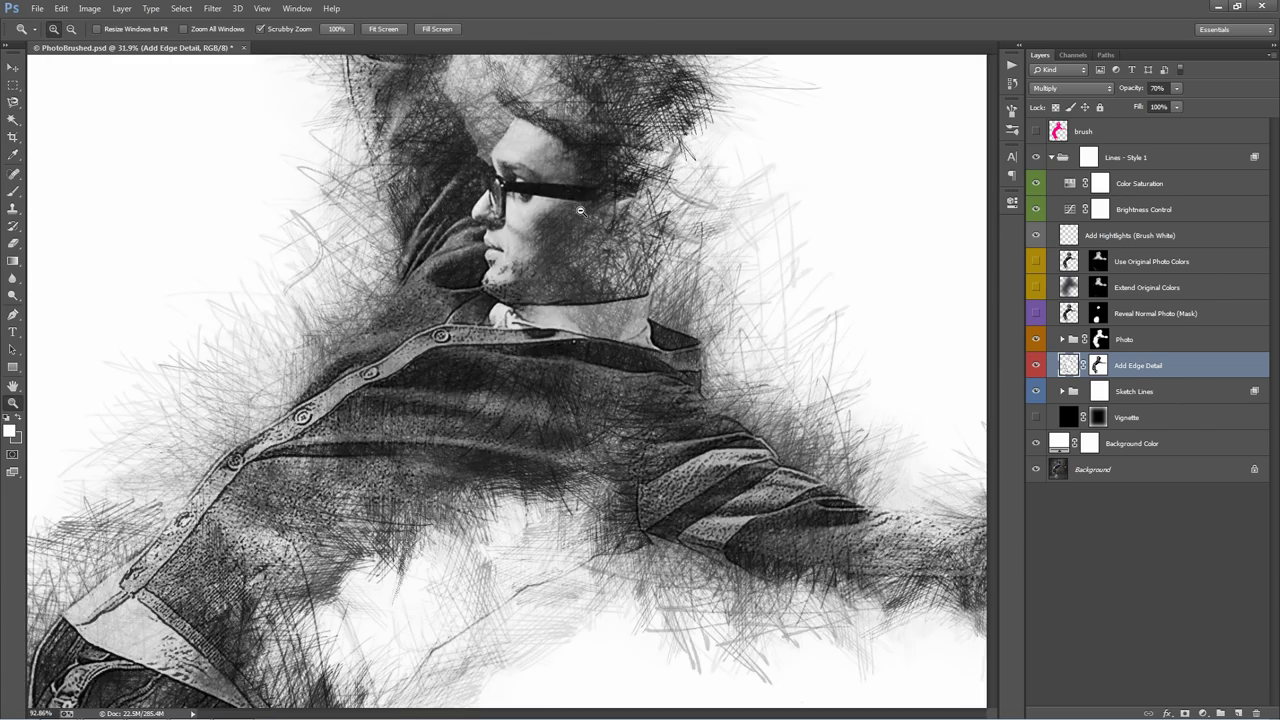
pyautogui.scroll(3, 507, 380)
pyautogui.press('v')
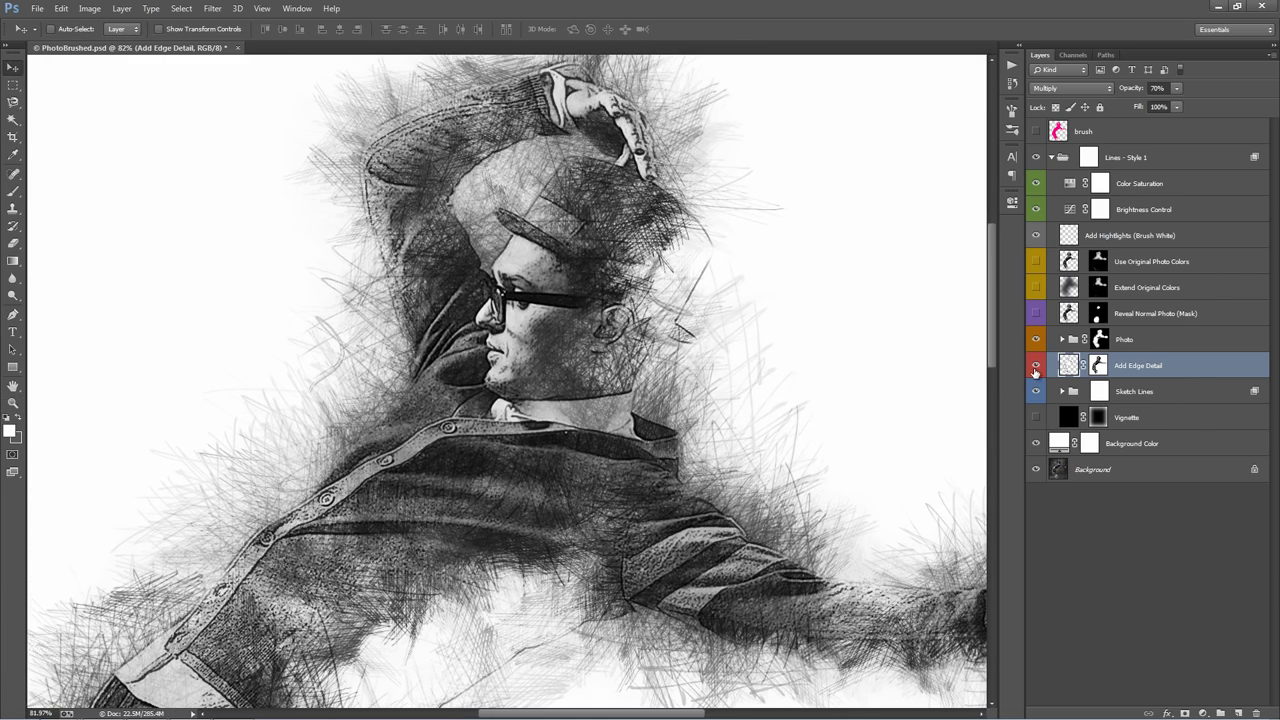
pyautogui.click(1035, 367)
pyautogui.click(1035, 367)
pyautogui.click(1035, 367)
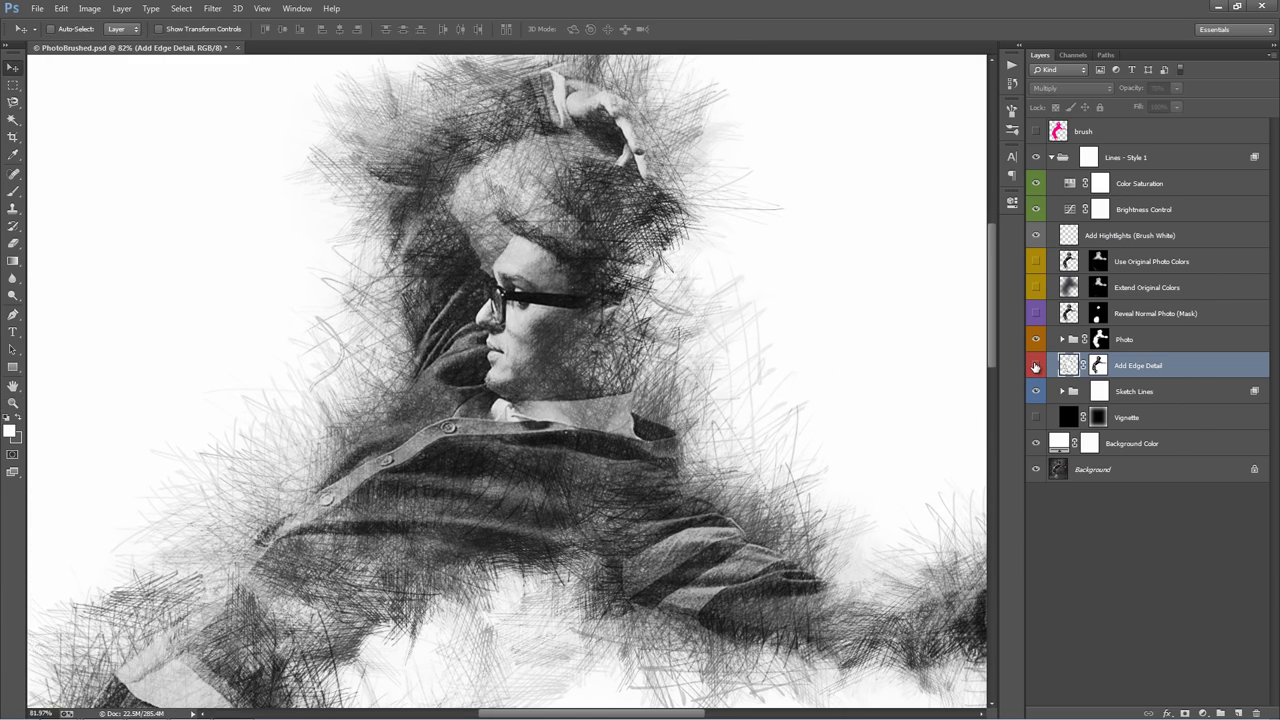
pyautogui.click(1035, 367)
pyautogui.click(1035, 367)
pyautogui.click(1035, 367)
pyautogui.click(1035, 367)
pyautogui.click(1035, 367)
pyautogui.hotkey('ctrl', '0')
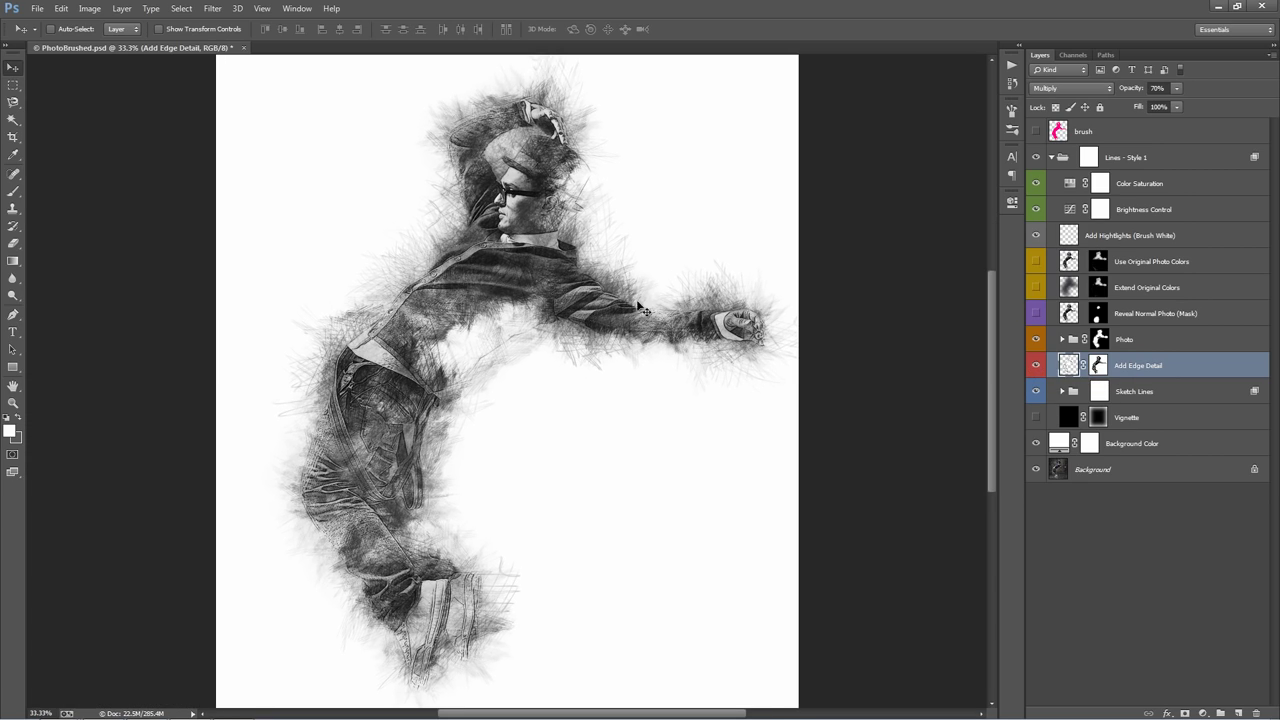
# Compare the whole figure with the Add Edge Detail layer hidden and shown
pyautogui.click(1039, 366)
pyautogui.click(1039, 366)
pyautogui.click(1039, 366)
pyautogui.click(1039, 366)
pyautogui.click(1039, 366)
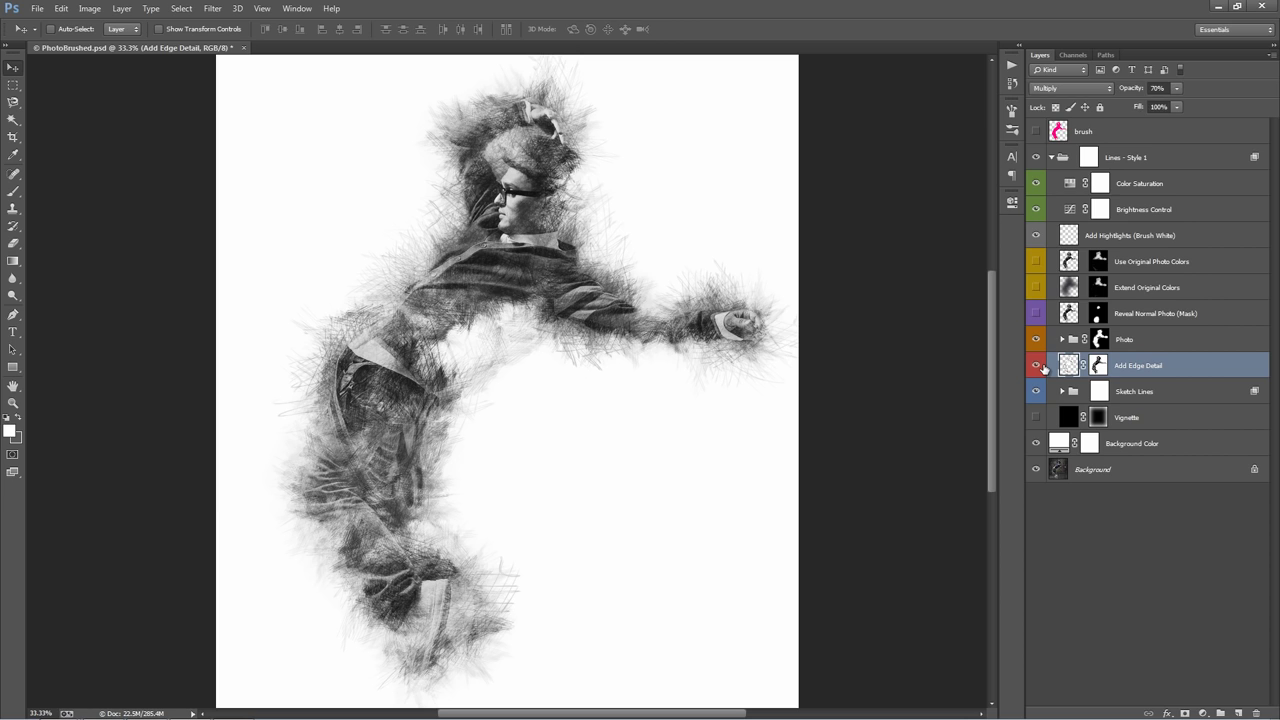
pyautogui.click(1039, 366)
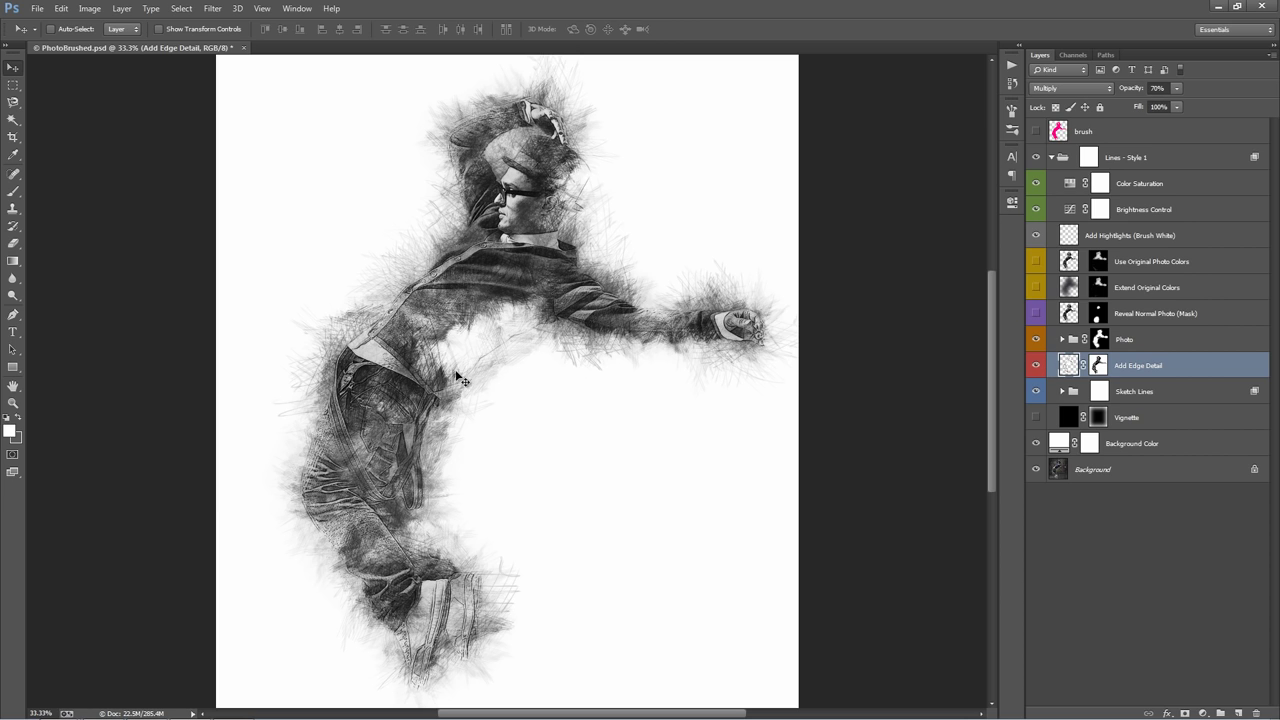
pyautogui.click(1039, 366)
pyautogui.click(1039, 366)
pyautogui.click(1039, 366)
pyautogui.click(1039, 366)
# Duplicate the Add Edge Detail layer five times to strengthen the edges
pyautogui.hotkey('ctrl', 'j')
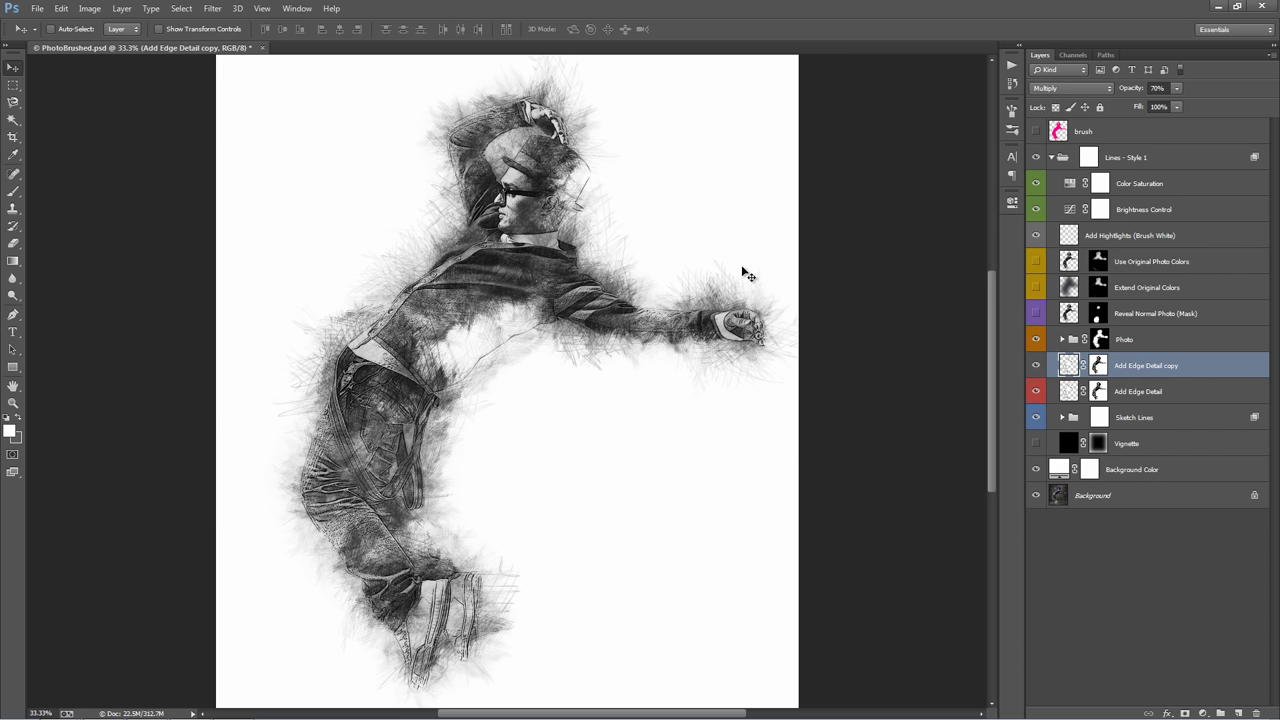
pyautogui.hotkey('ctrl', 'j')
pyautogui.hotkey('ctrl', 'j')
pyautogui.hotkey('ctrl', 'j')
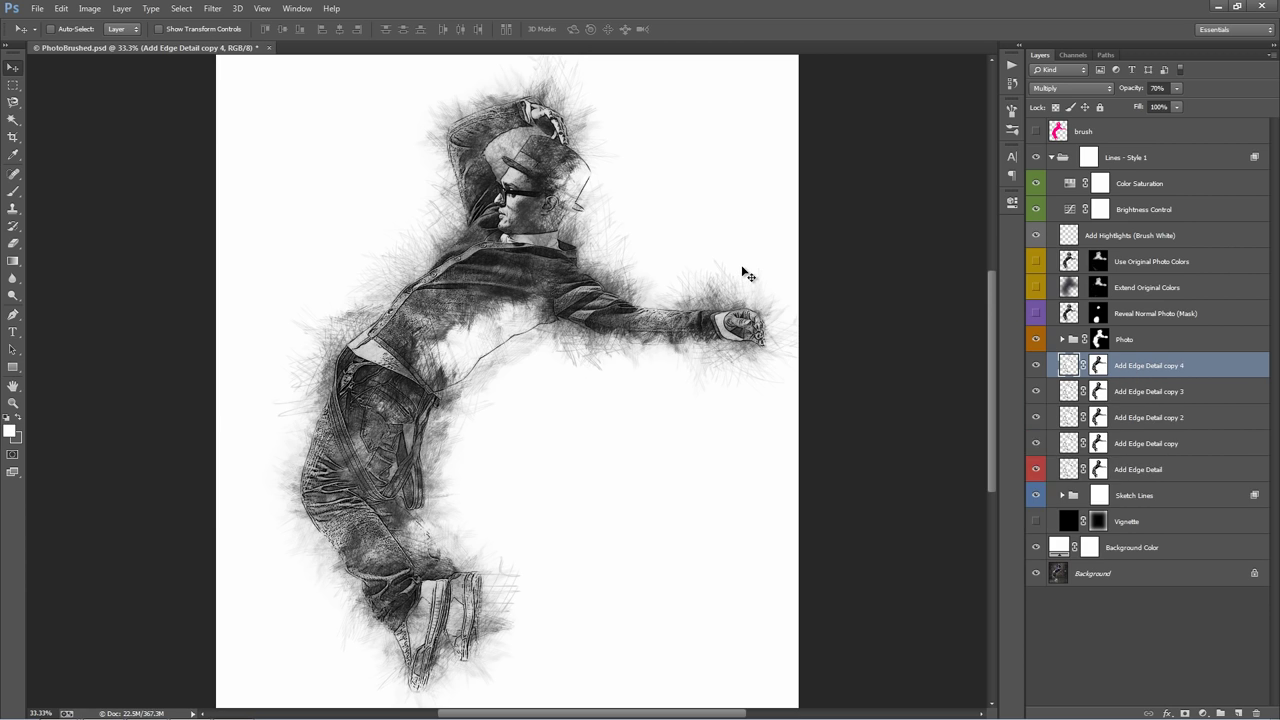
pyautogui.hotkey('ctrl', 'j')
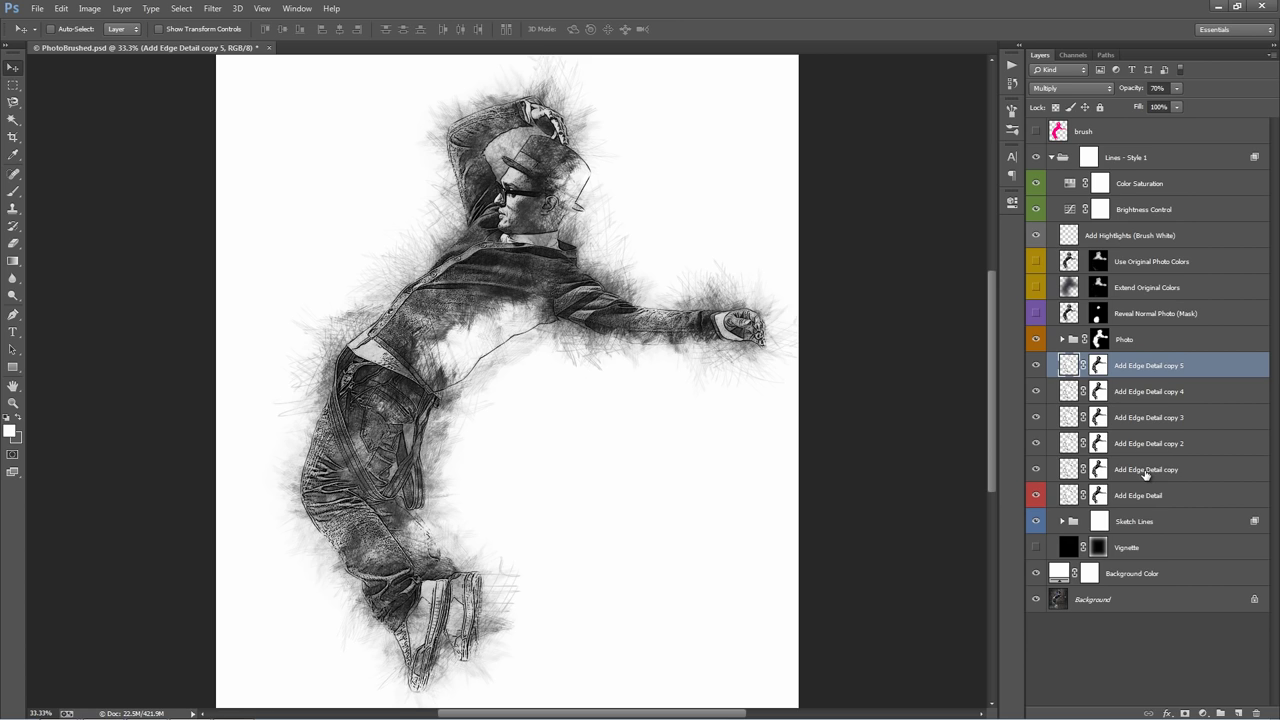
# Delete the four topmost Add Edge Detail copies, keeping the first copy
pyautogui.press('Delete')
pyautogui.press('Delete')
pyautogui.press('Delete')
pyautogui.press('Delete')
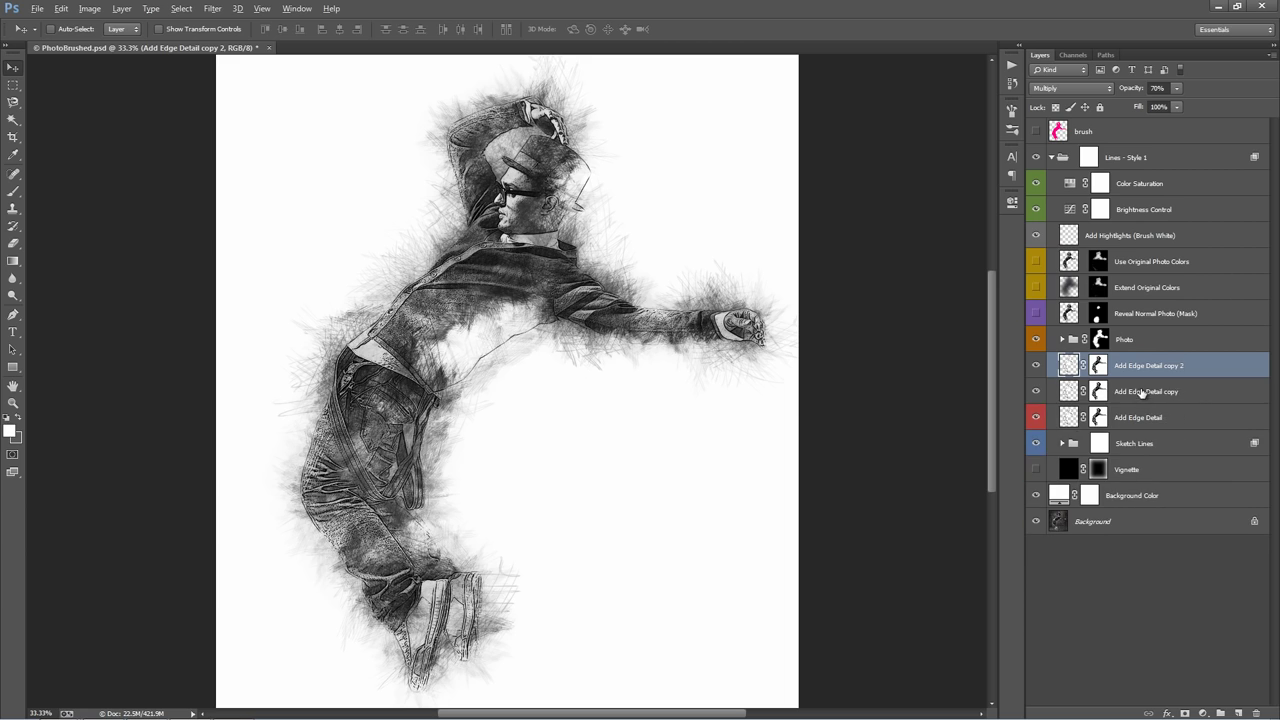
# Compare the edge strength with the Add Edge Detail layer and its remaining copy hidden and shown, and delete the copy
pyautogui.click(1036, 366)
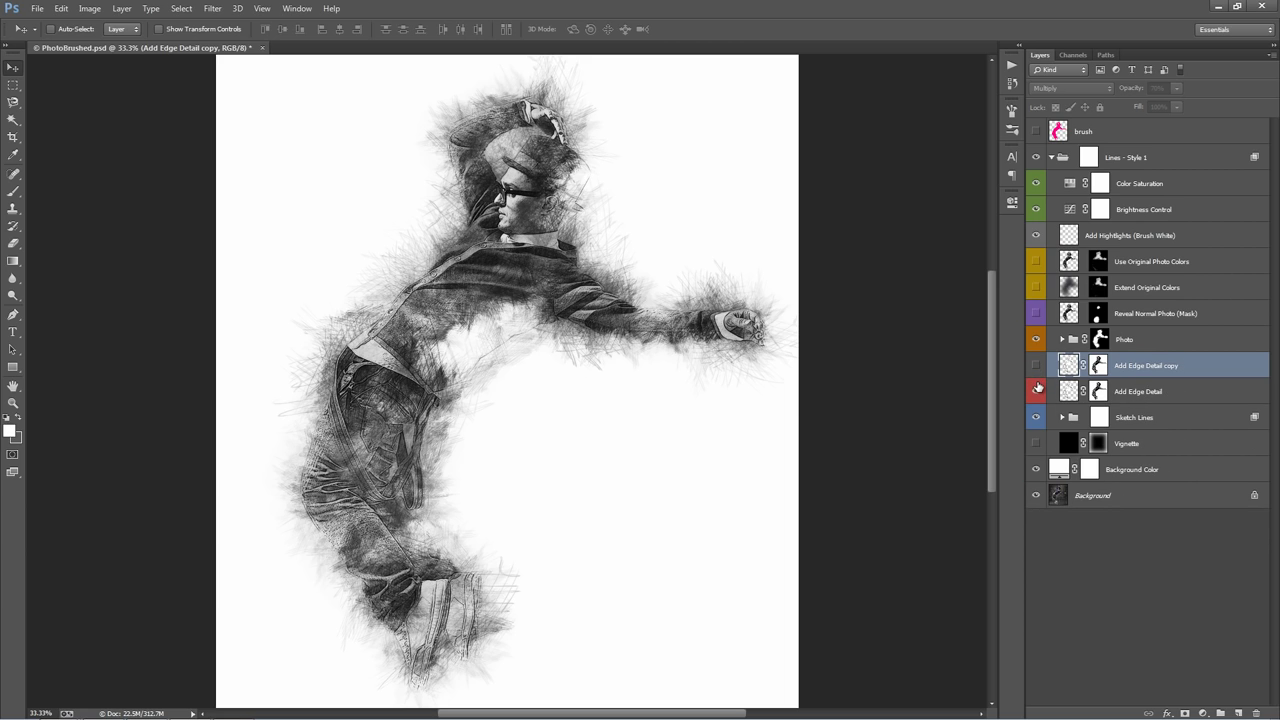
pyautogui.click(1037, 390)
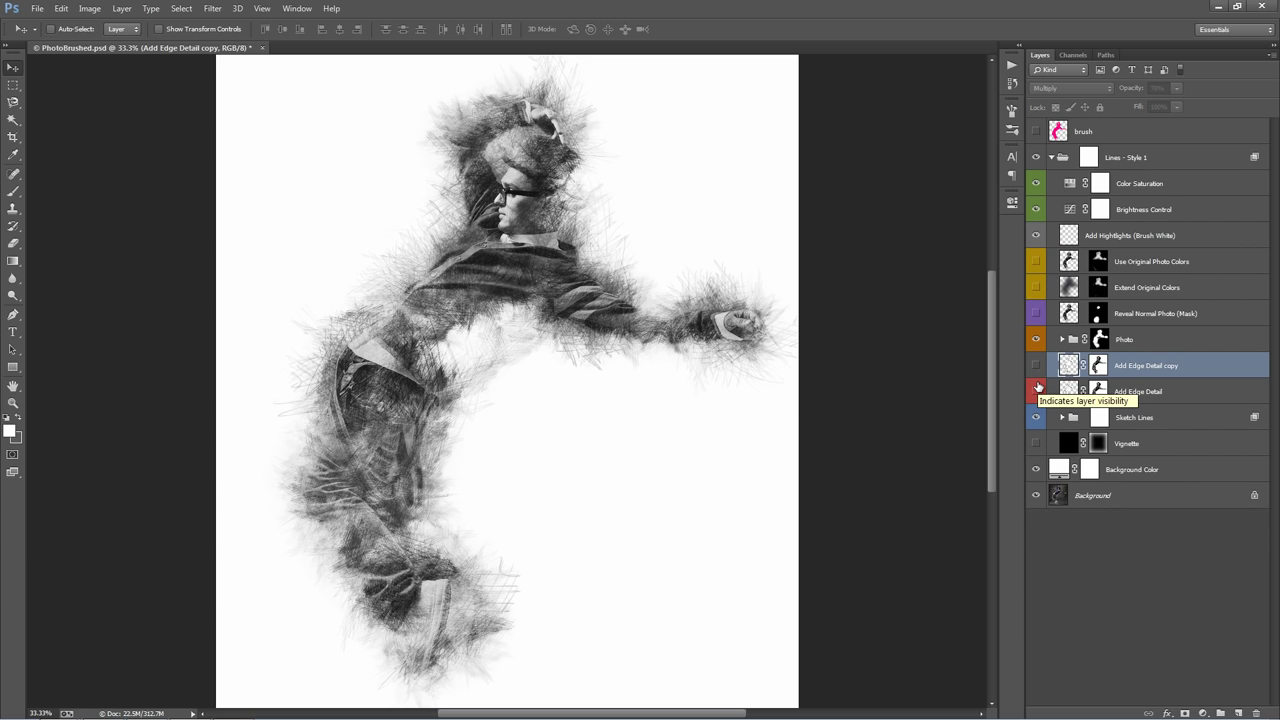
pyautogui.click(1037, 389)
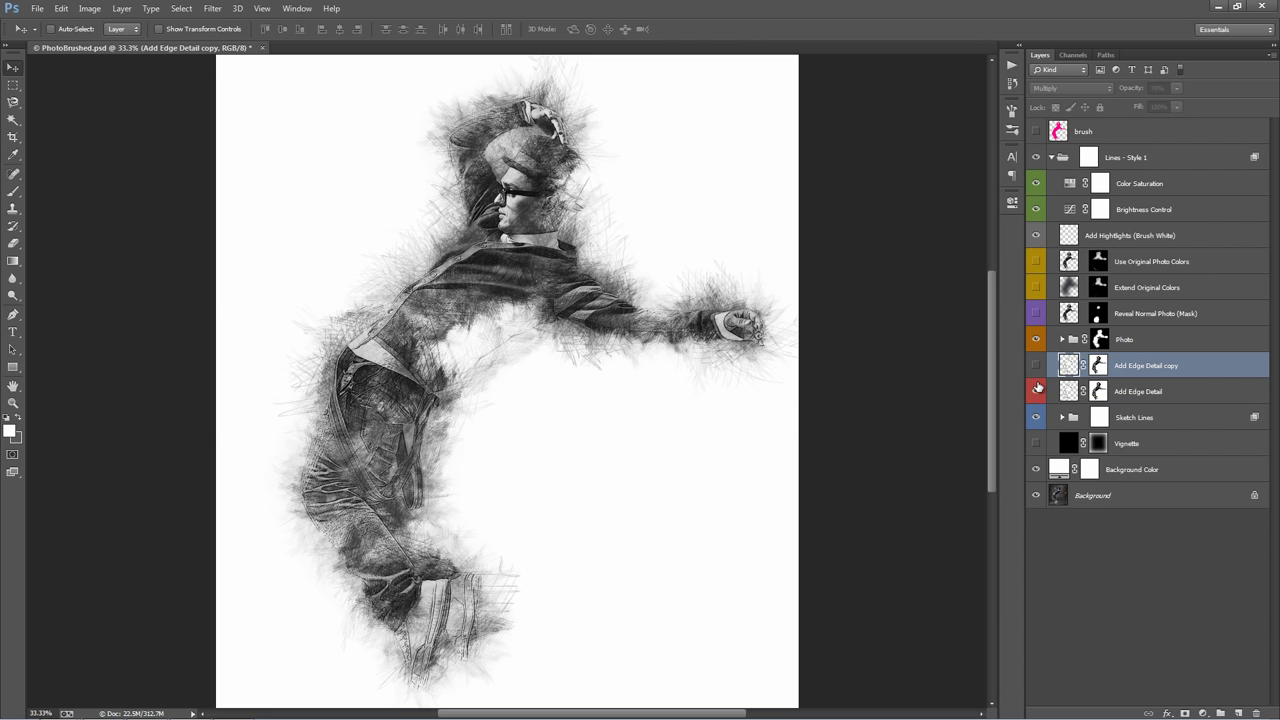
pyautogui.click(1036, 366)
pyautogui.click(1036, 367)
pyautogui.click(1036, 366)
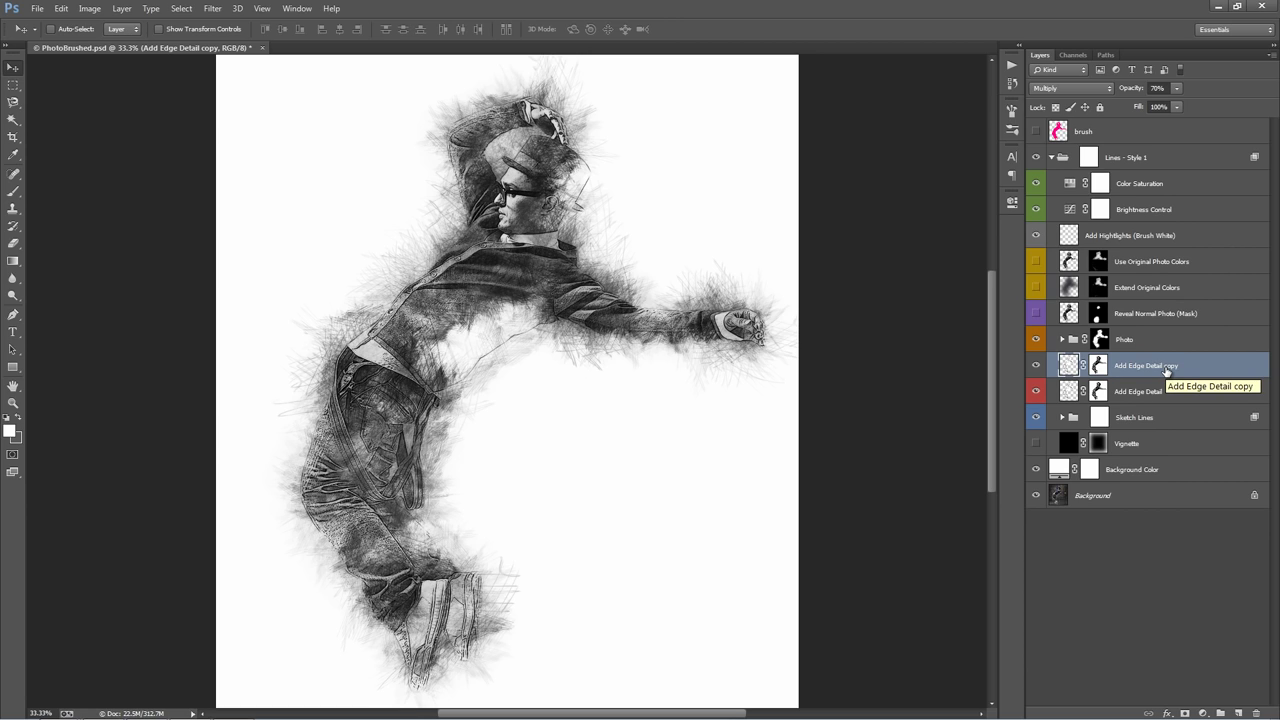
pyautogui.press('Delete')
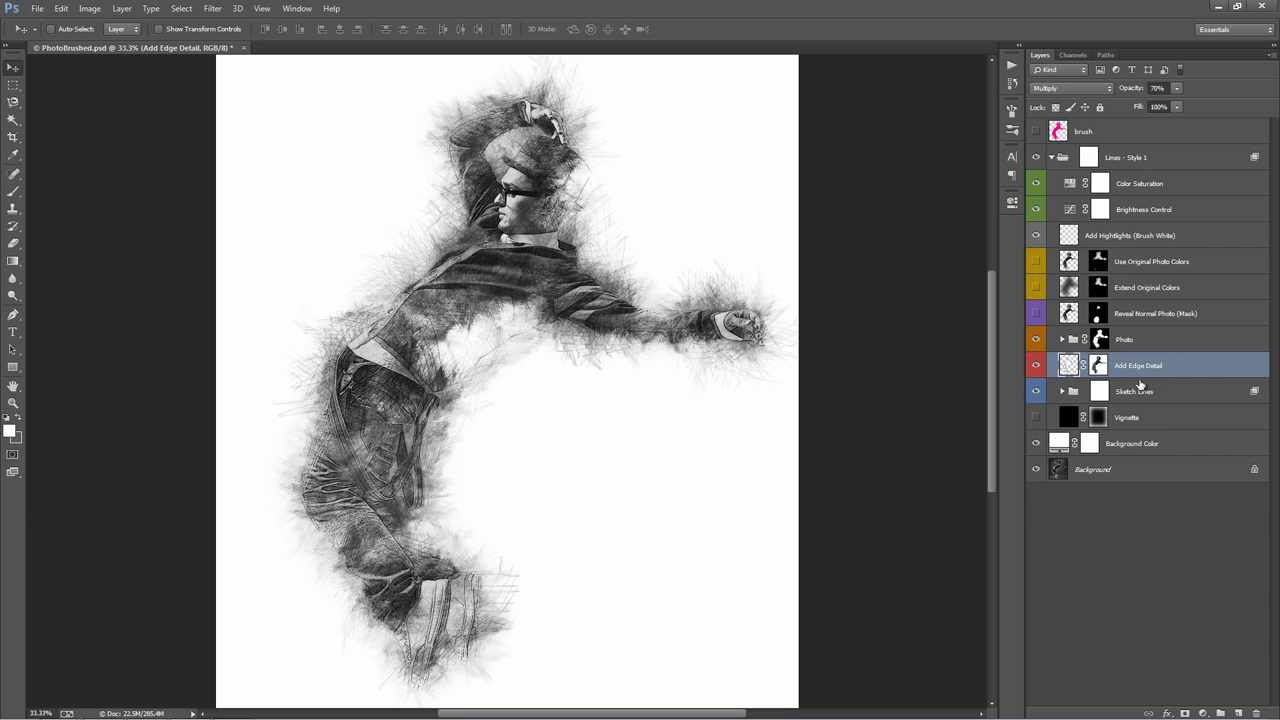
# Preview the image without the Sketch Lines group, show the group again, and hide the Add Edge Detail layer
pyautogui.click(1160, 391)
pyautogui.click(1036, 391)
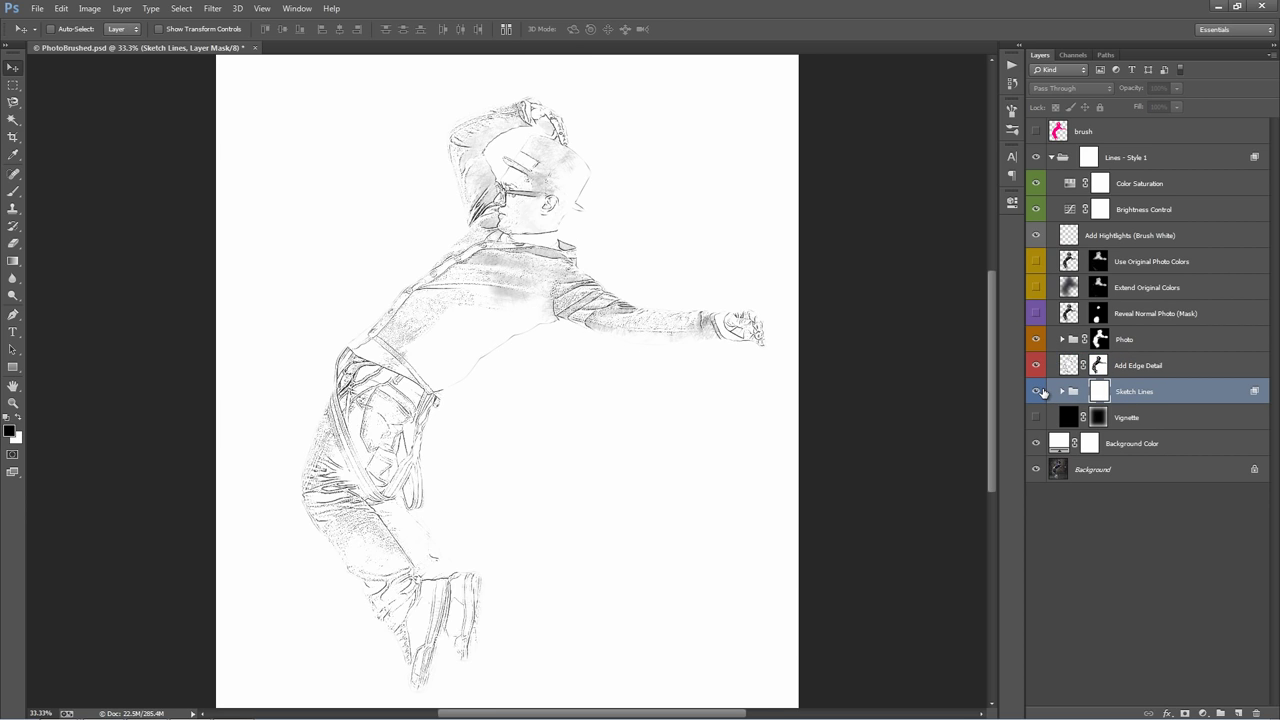
pyautogui.click(1040, 391)
pyautogui.click(1037, 366)
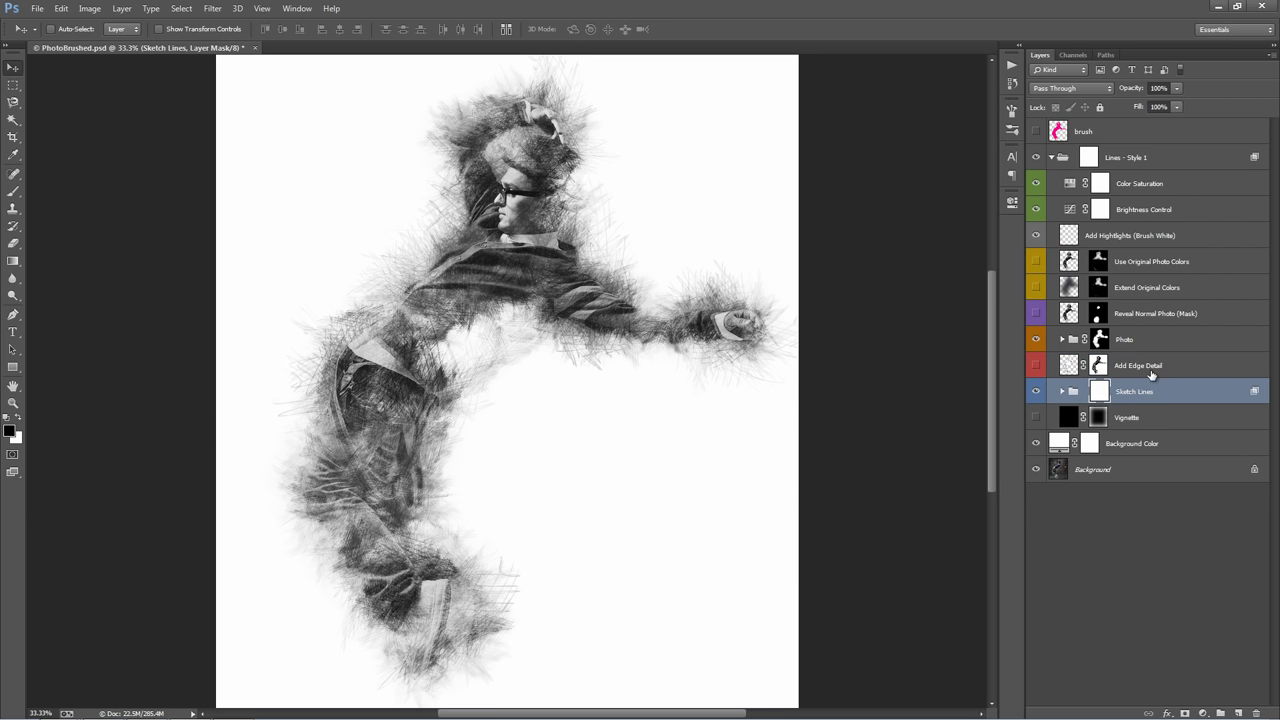
# Switch the Sketch Lines group off and on to examine what it contributes to the figure
pyautogui.click(1036, 391)
pyautogui.click(1036, 391)
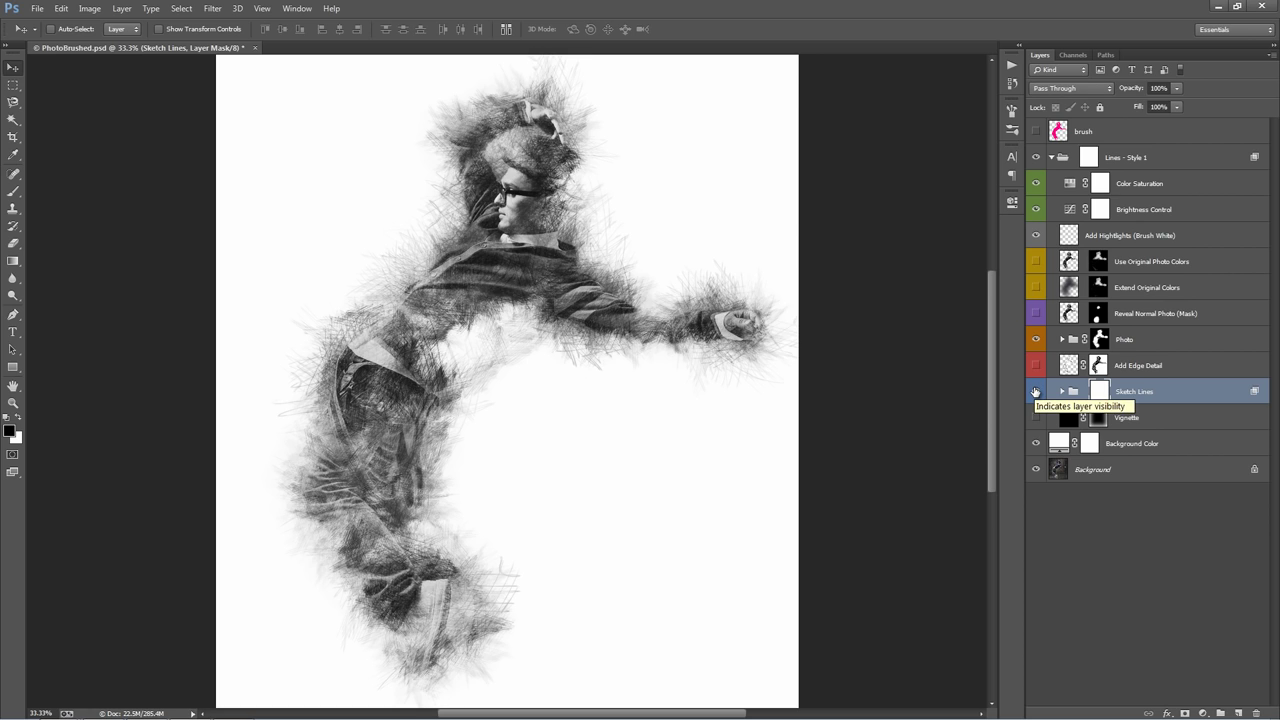
pyautogui.click(1036, 391)
pyautogui.click(1036, 391)
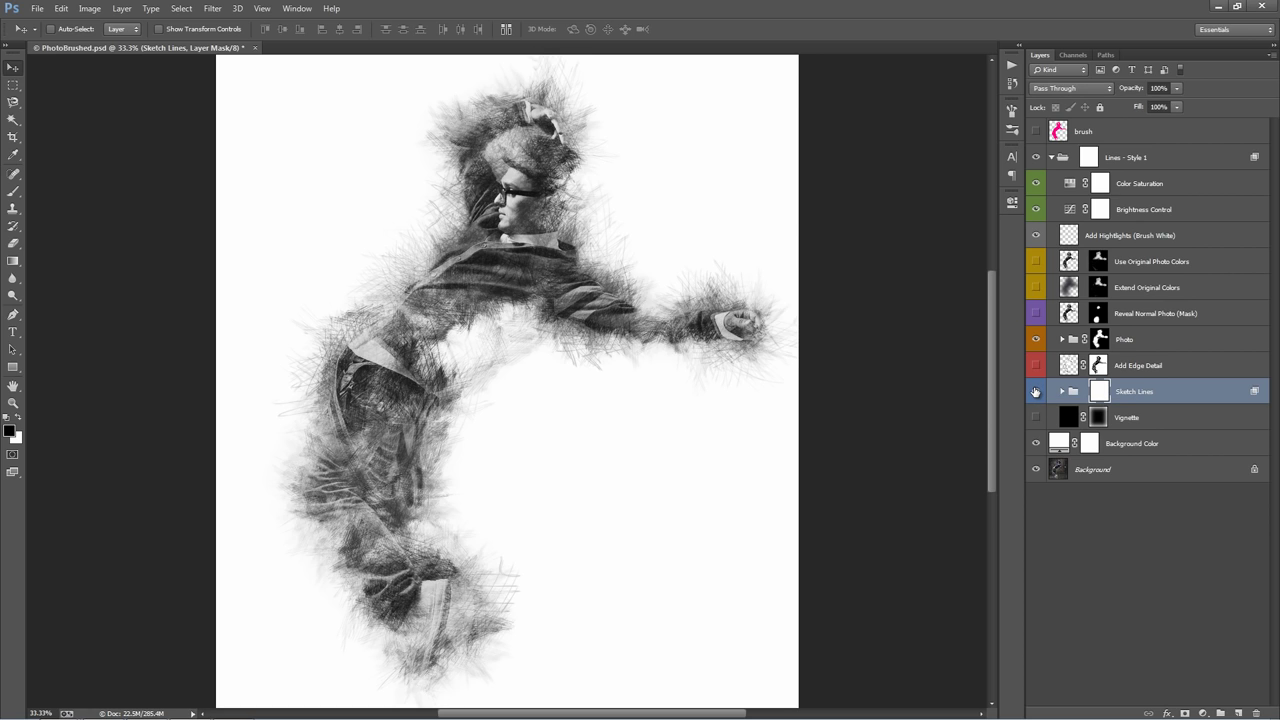
pyautogui.click(1036, 391)
pyautogui.click(1036, 391)
# Expand the Photo group, review its Brightness and Photo Detail layers, and collapse the group again
pyautogui.click(1140, 345)
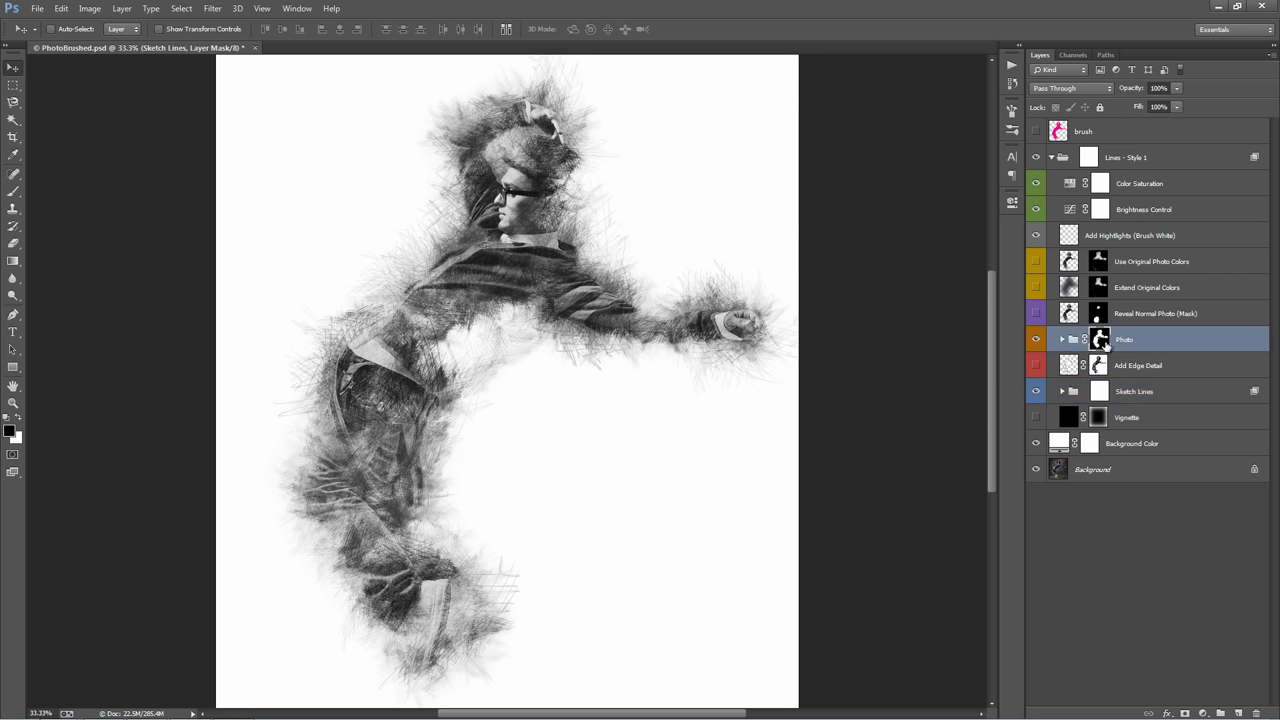
pyautogui.click(1062, 340)
pyautogui.click(1166, 366)
pyautogui.click(1168, 395)
pyautogui.keyDown('shift'); pyautogui.click(1170, 412); pyautogui.keyUp('shift')
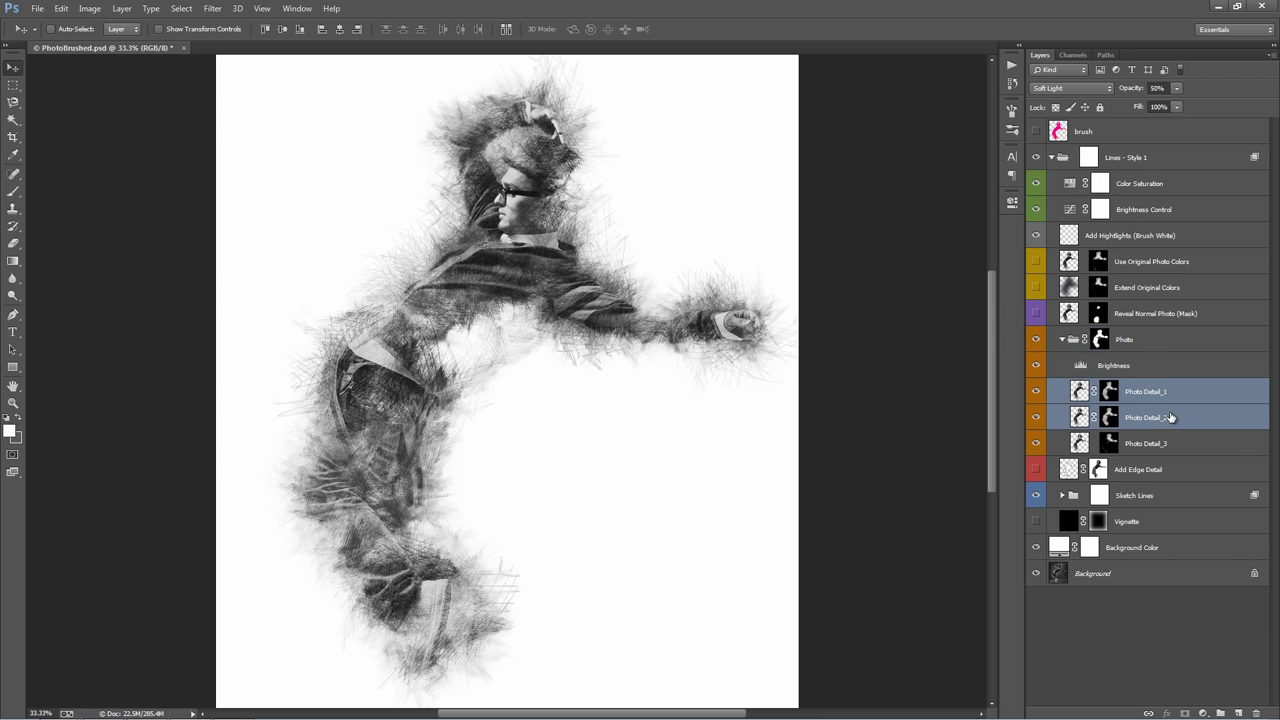
pyautogui.click(1063, 340)
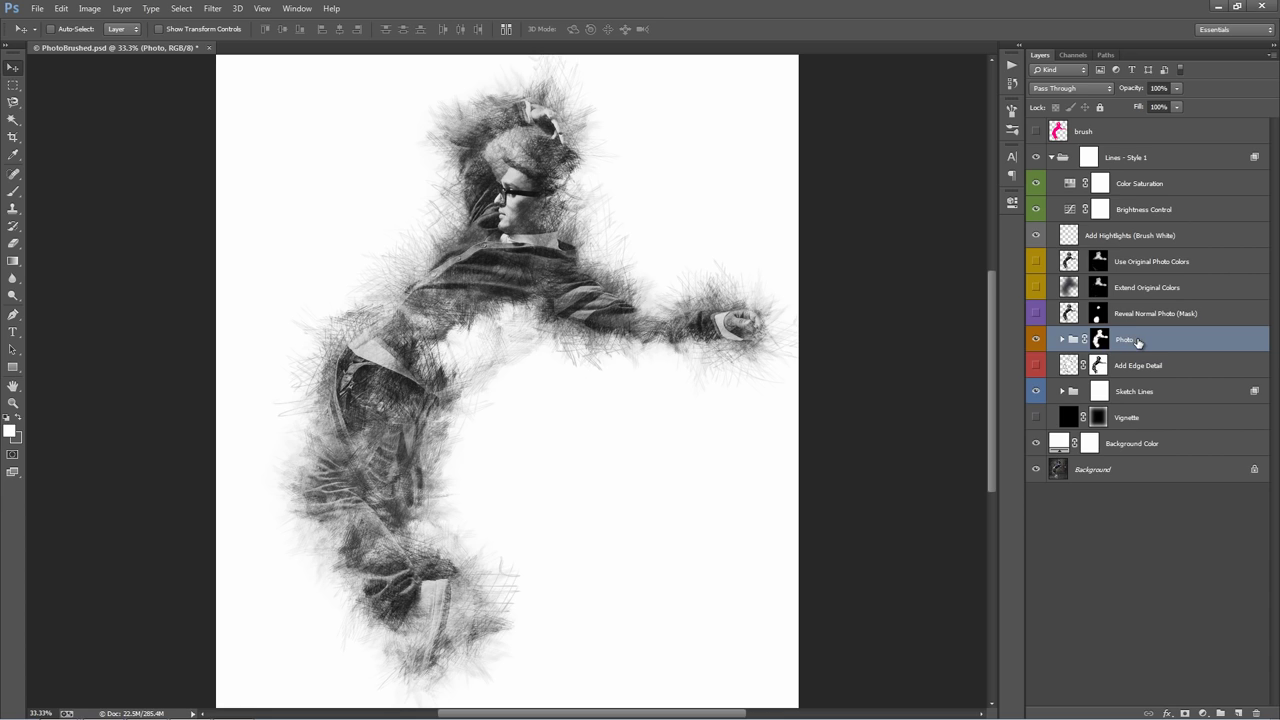
# Preview the figure with the Sketch Lines group hidden, show the group again, and expand it
pyautogui.click(1183, 393)
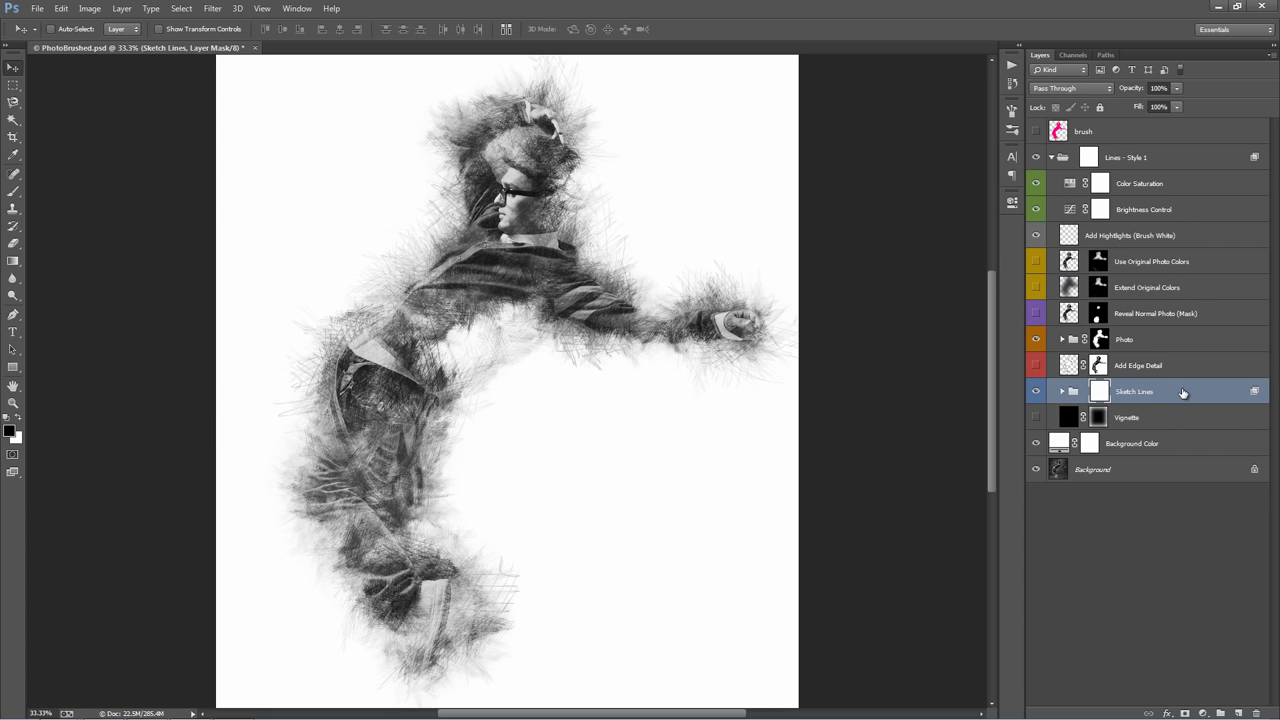
pyautogui.click(1036, 394)
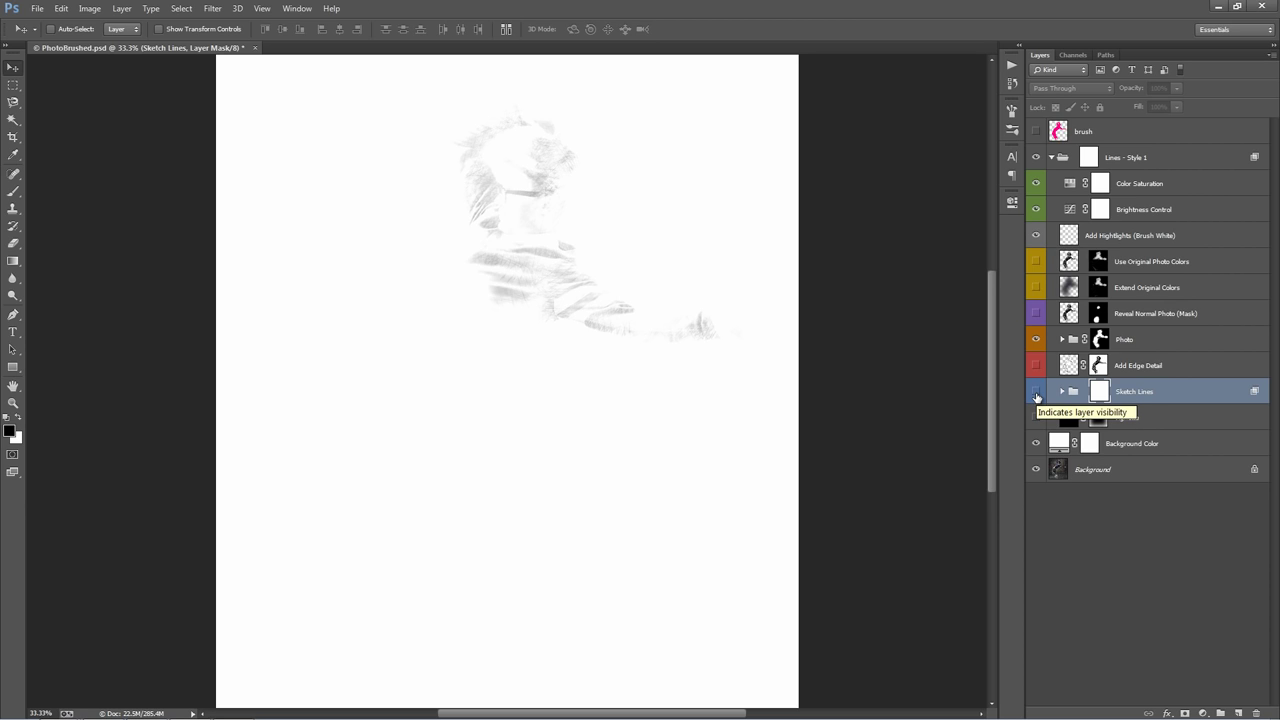
pyautogui.click(1036, 394)
pyautogui.click(1062, 392)
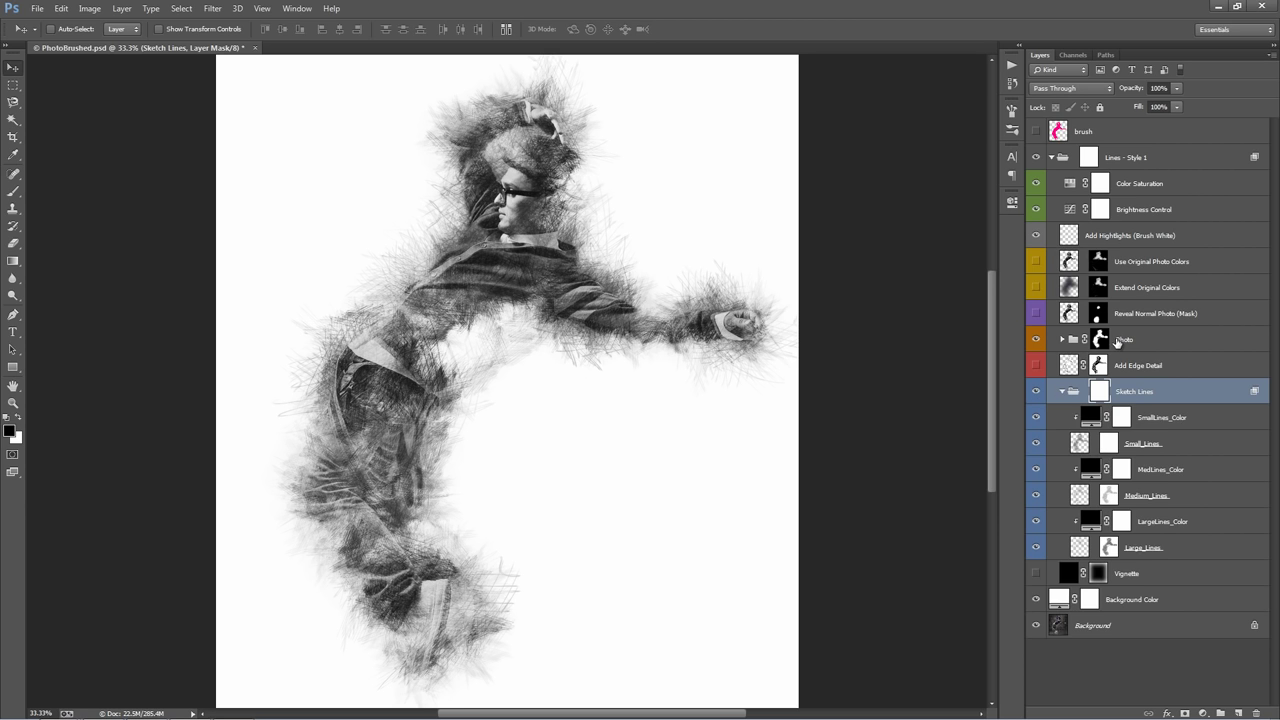
# Select the Small_Lines, Medium_Lines and Large_Lines layers together in the Sketch Lines group
pyautogui.click(1159, 441)
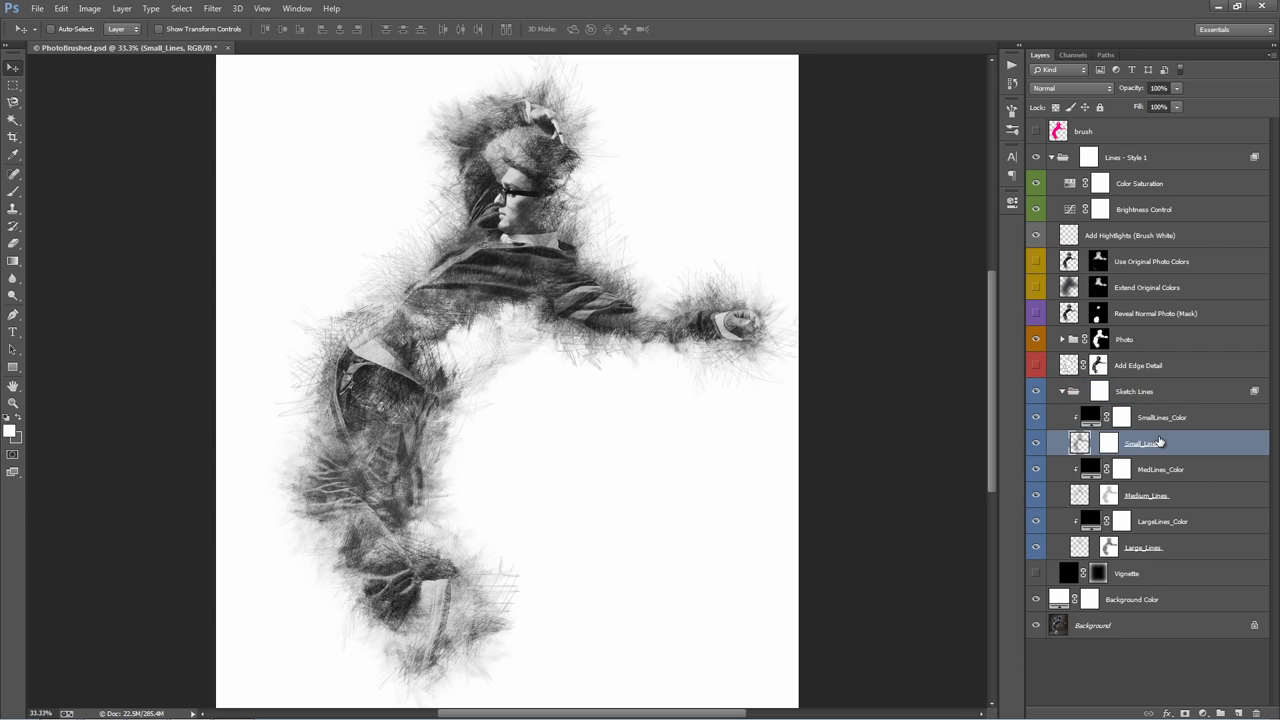
pyautogui.keyDown('ctrl'); pyautogui.click(1178, 498); pyautogui.keyUp('ctrl')
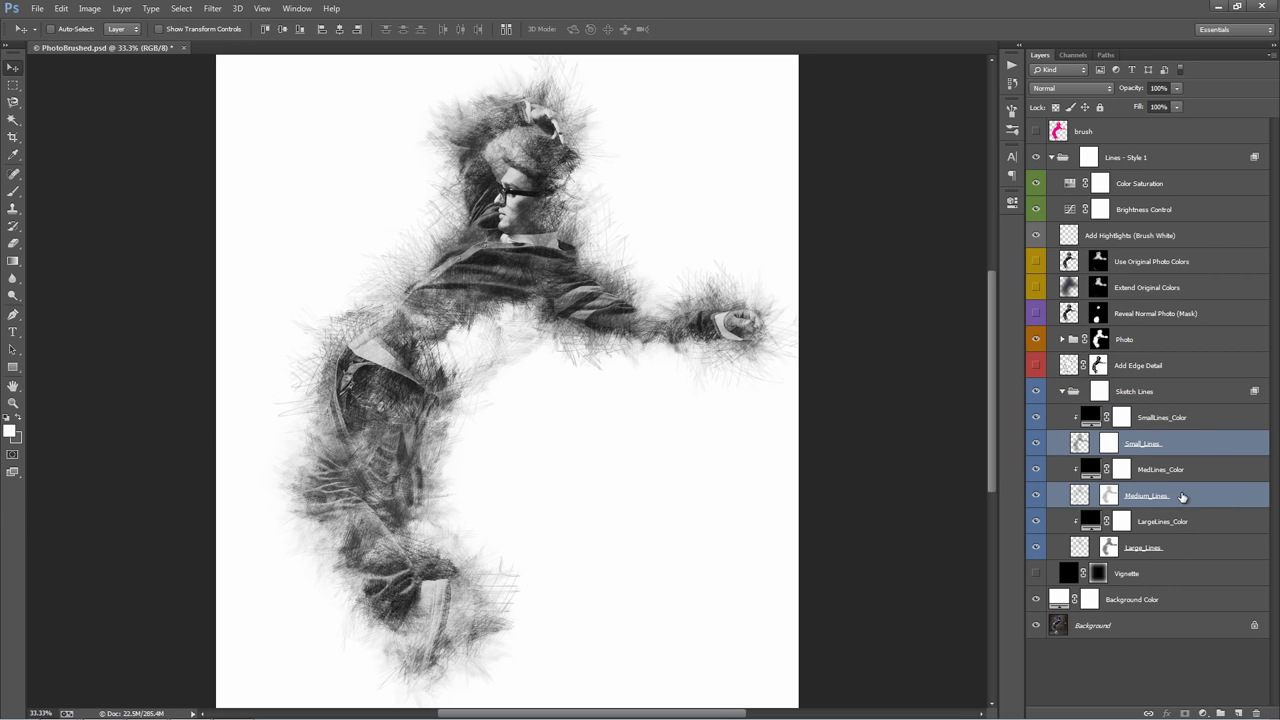
pyautogui.keyDown('ctrl'); pyautogui.click(1172, 551); pyautogui.keyUp('ctrl')
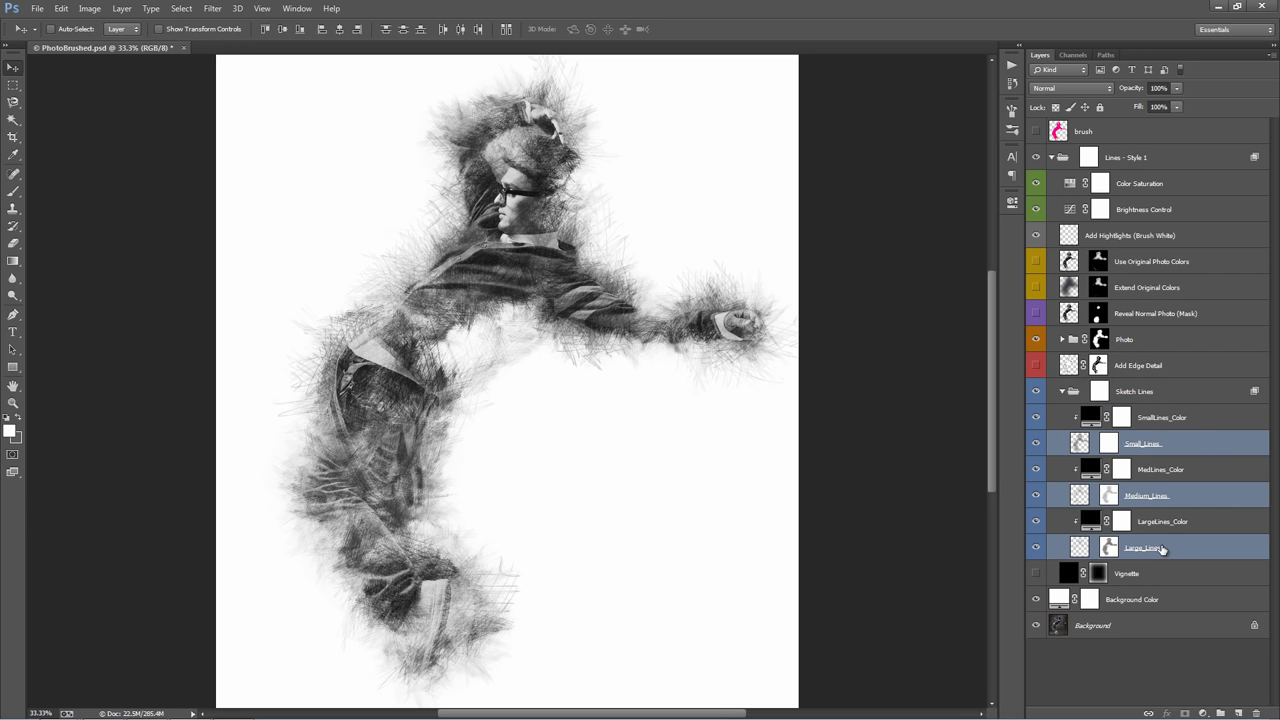
# Review the LargeLines_Color, MedLines_Color and SmallLines_Color fill layers, and leave only SmallLines_Color selected
pyautogui.click(1160, 515)
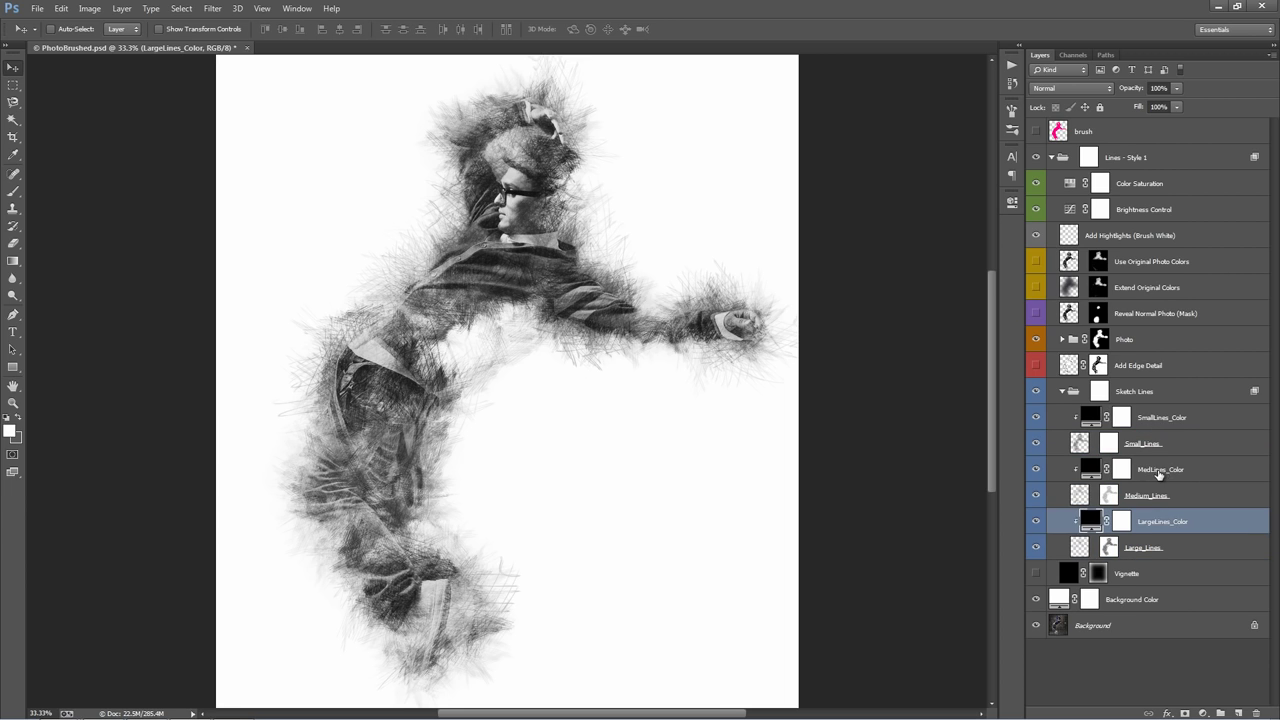
pyautogui.click(1166, 470)
pyautogui.moveTo(1036, 470)
pyautogui.mouseDown()
pyautogui.moveTo(1040, 533)
pyautogui.moveTo(1036, 469)
pyautogui.mouseUp()
pyautogui.click(1180, 420)
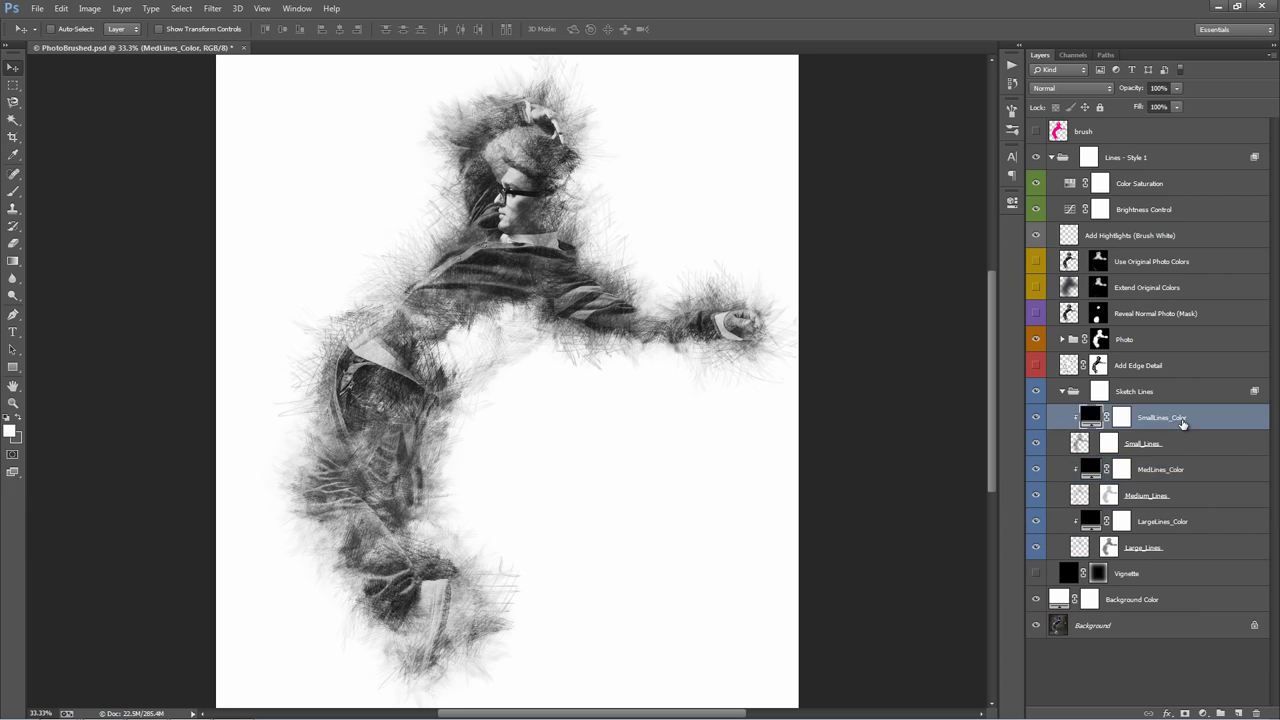
pyautogui.keyDown('ctrl'); pyautogui.click(1177, 470); pyautogui.keyUp('ctrl')
pyautogui.keyDown('ctrl'); pyautogui.click(1192, 521); pyautogui.keyUp('ctrl')
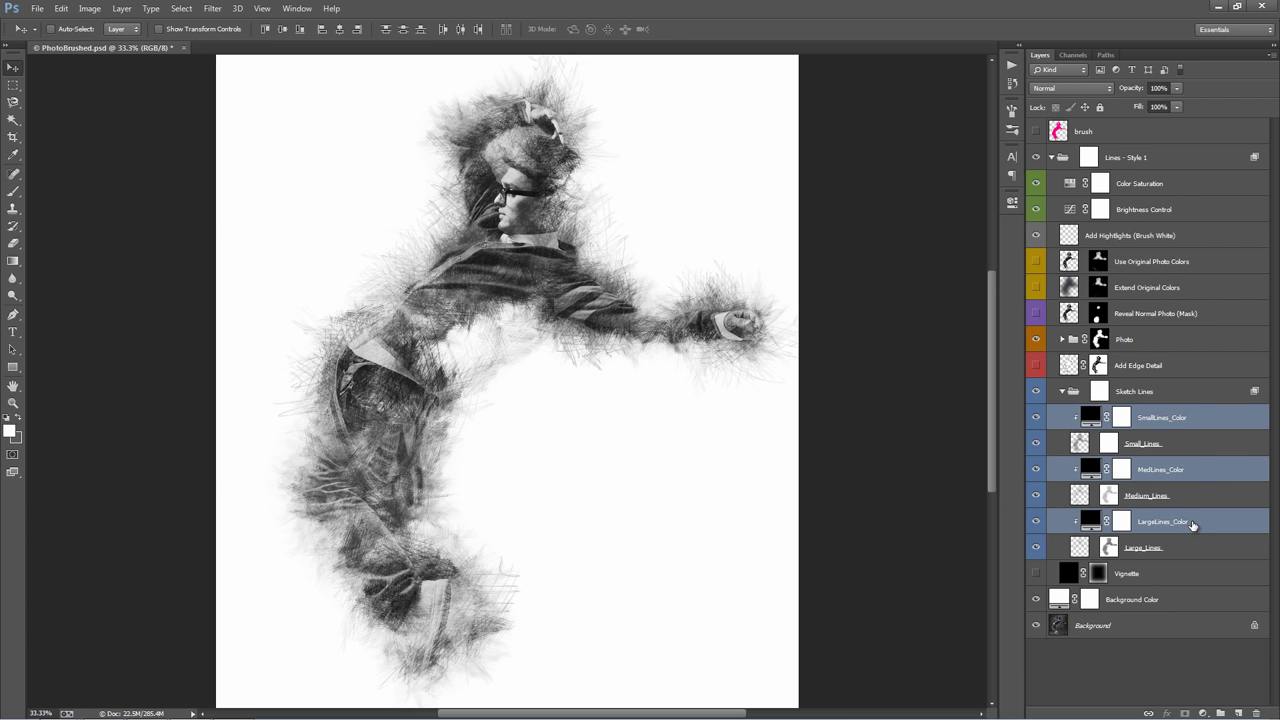
pyautogui.click(1100, 420)
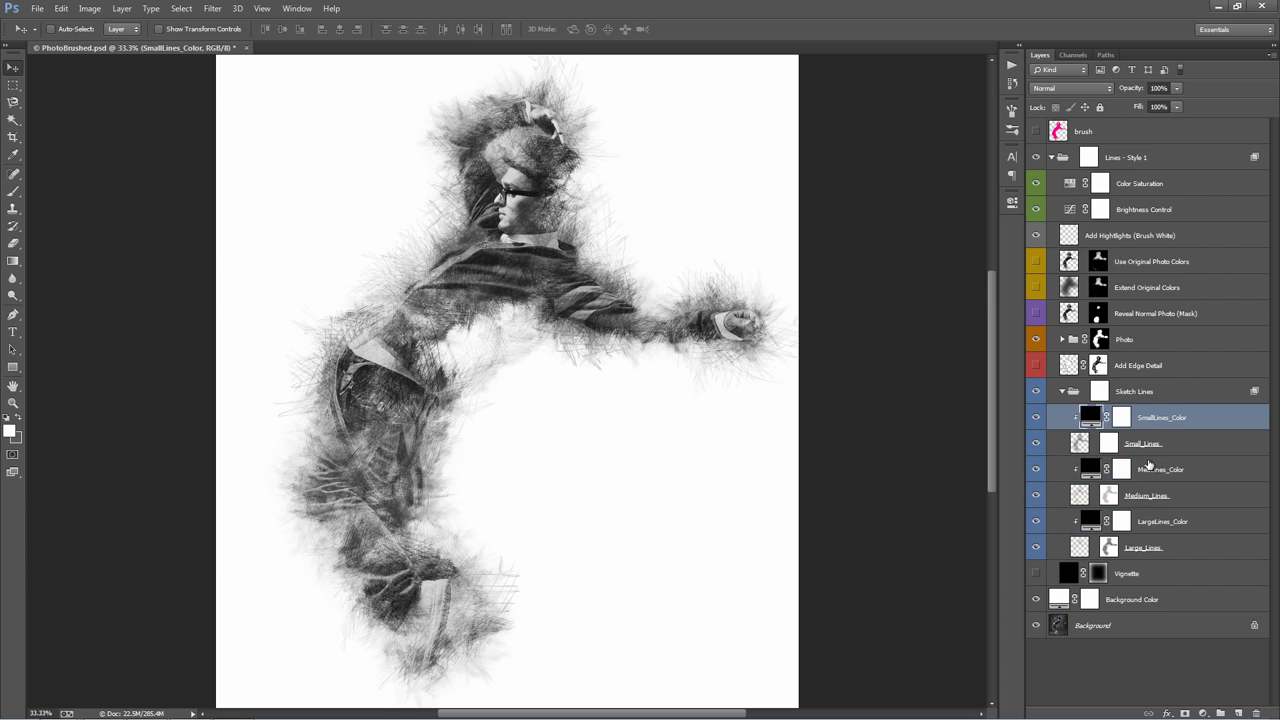
# Try a bright fill colour on the MedLines_Color layer, ending on blue 00aeff, and discard the change
pyautogui.click(1150, 469)
pyautogui.doubleClick(1092, 468)
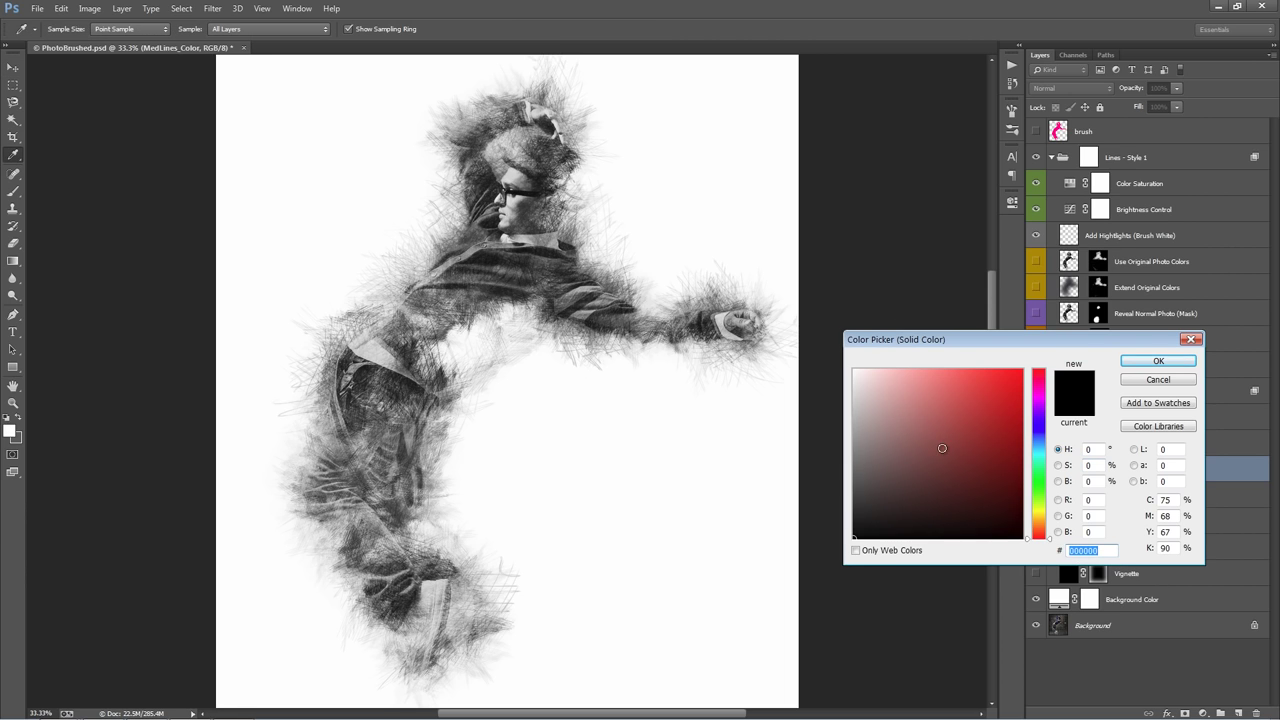
pyautogui.write('ff0000')
pyautogui.moveTo(1037, 394)
pyautogui.mouseDown()
pyautogui.moveTo(1035, 483)
pyautogui.moveTo(1035, 445)
pyautogui.mouseUp()
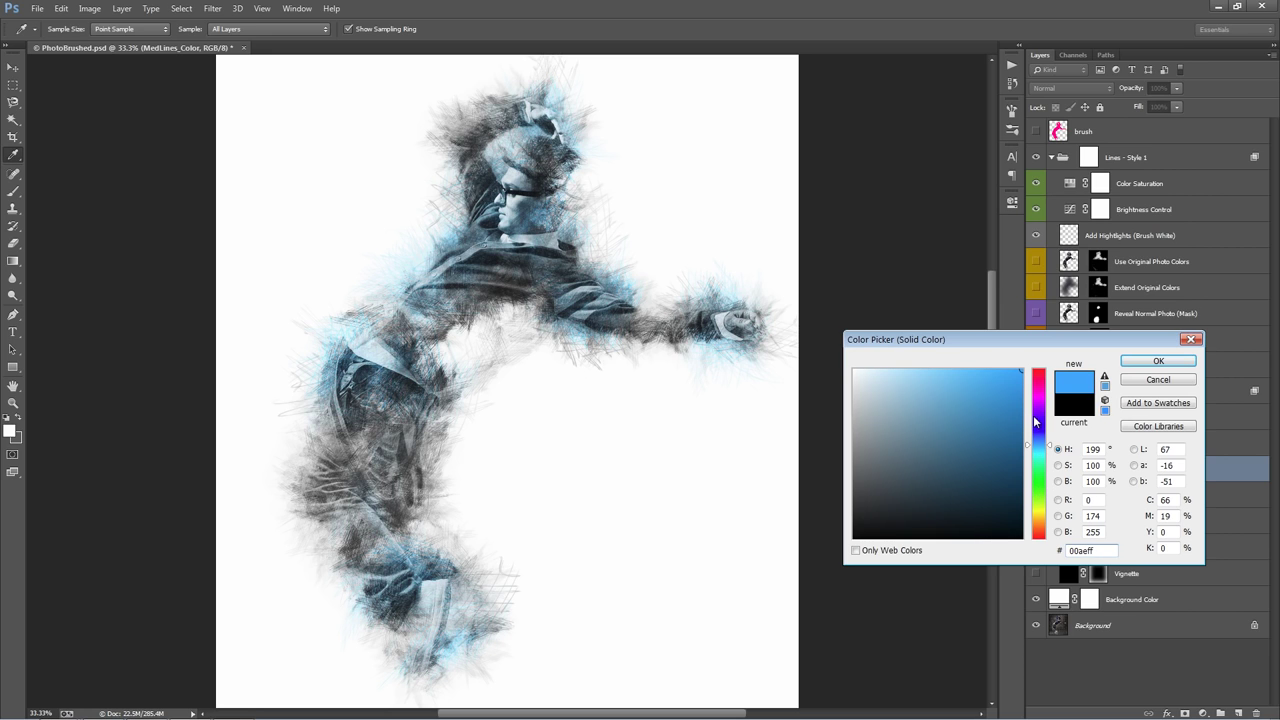
pyautogui.click(1158, 380)
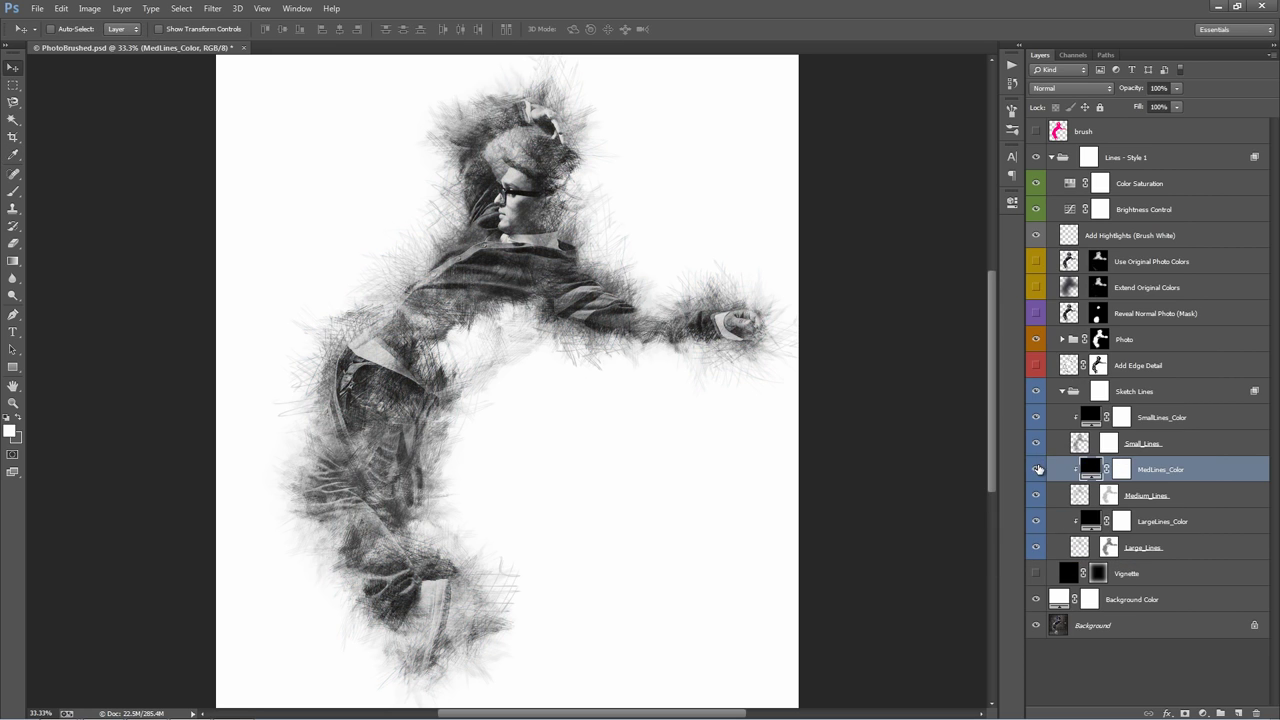
# Preview the small lines alone by hiding the medium and large line layers with their colour fills, and compare with the brush layer
pyautogui.moveTo(1037, 469); pyautogui.dragTo(1040, 547)
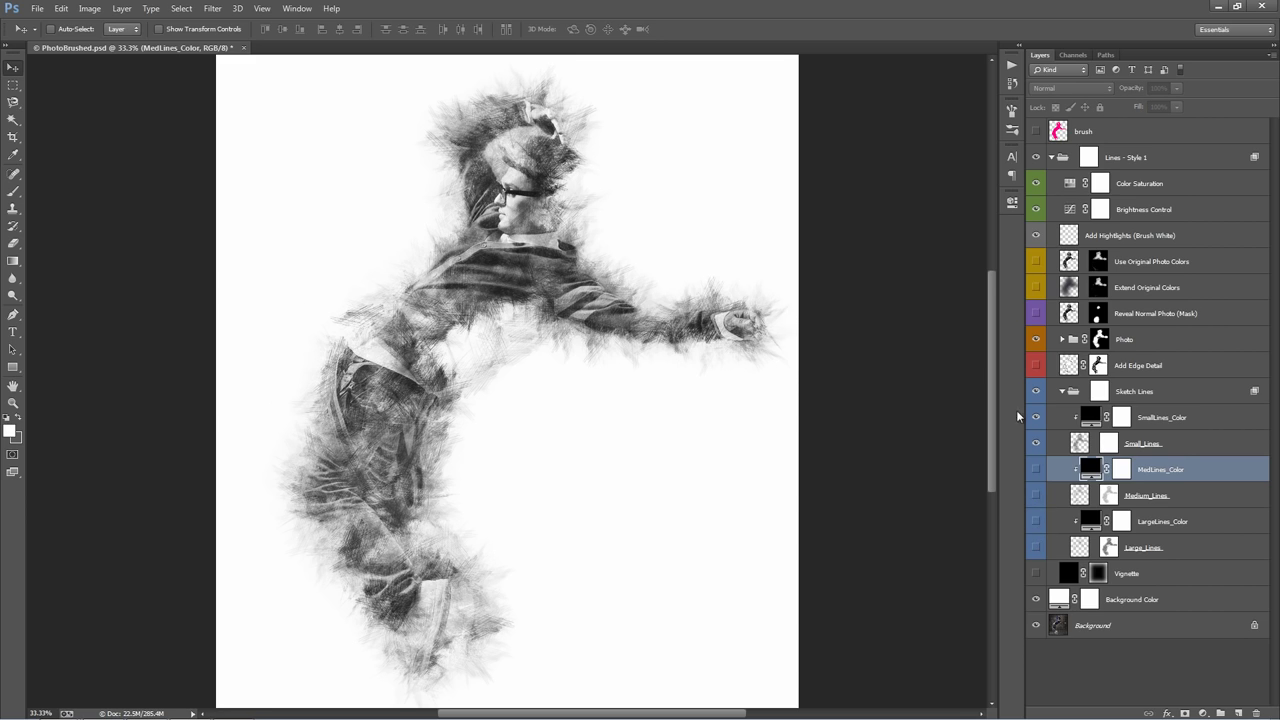
pyautogui.click(1164, 440)
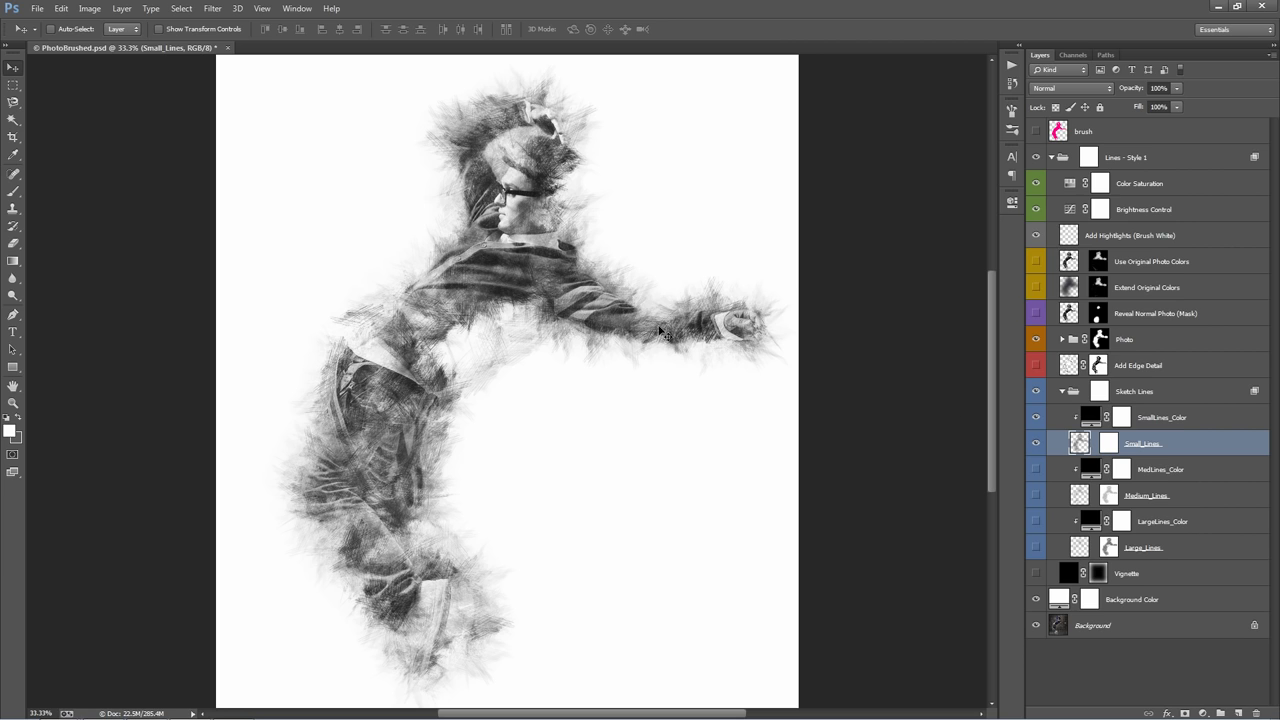
pyautogui.moveTo(636, 314)
pyautogui.mouseDown()
pyautogui.moveTo(628, 270)
pyautogui.moveTo(612, 300)
pyautogui.moveTo(655, 305)
pyautogui.mouseUp()
pyautogui.click(1036, 132)
pyautogui.click(1036, 132)
# Compare the figure with the Medium_Lines layer shown and hidden, and leave the layer visible
pyautogui.click(1036, 495)
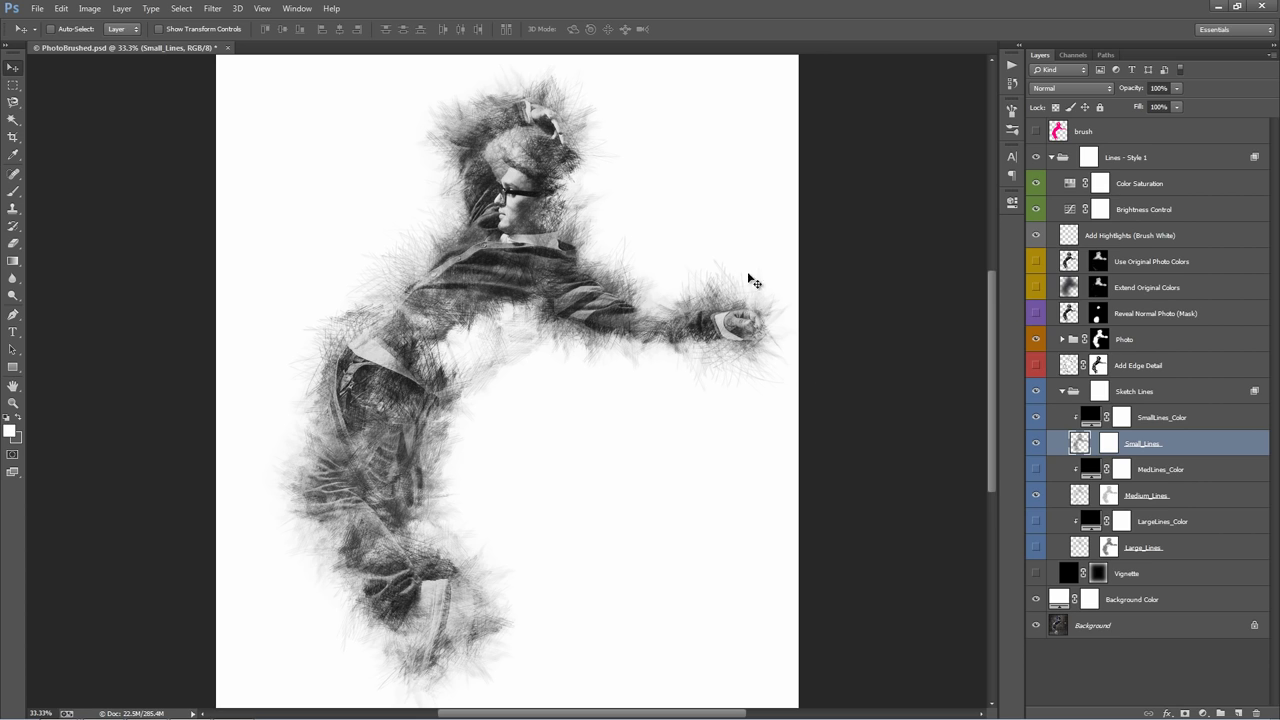
pyautogui.click(1037, 496)
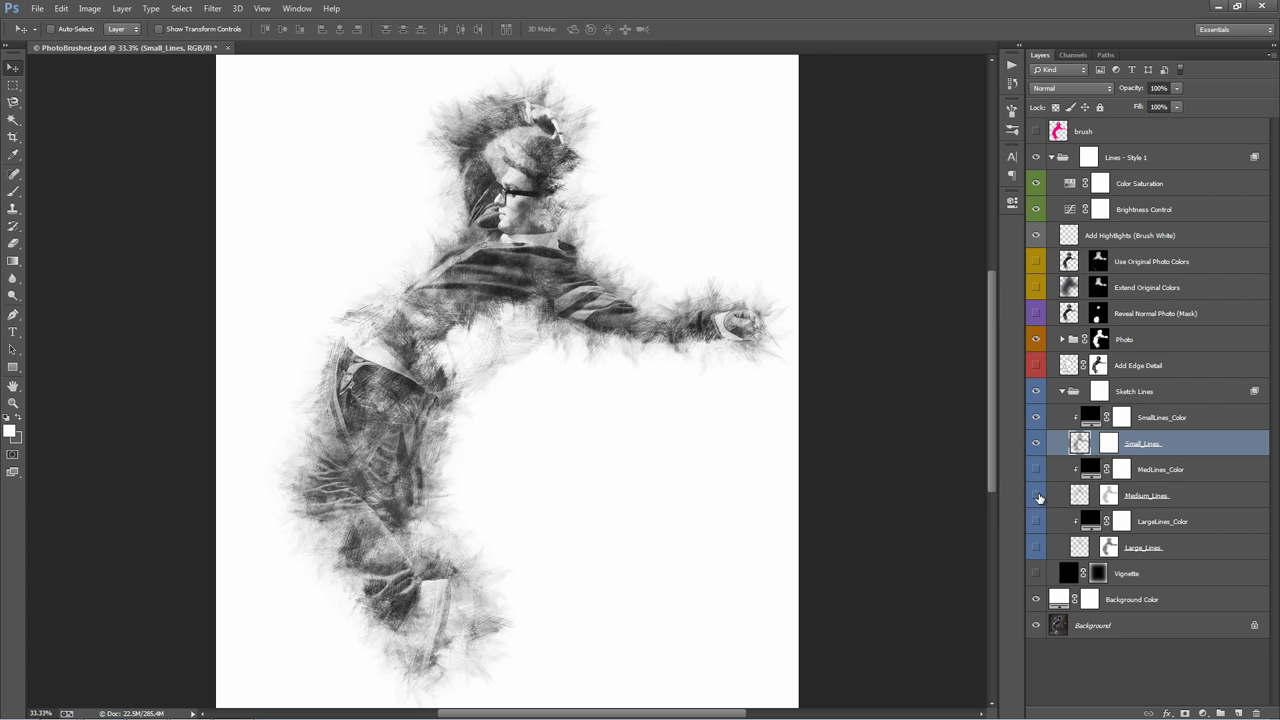
pyautogui.click(1037, 496)
pyautogui.click(1037, 496)
pyautogui.click(1037, 496)
pyautogui.click(1037, 496)
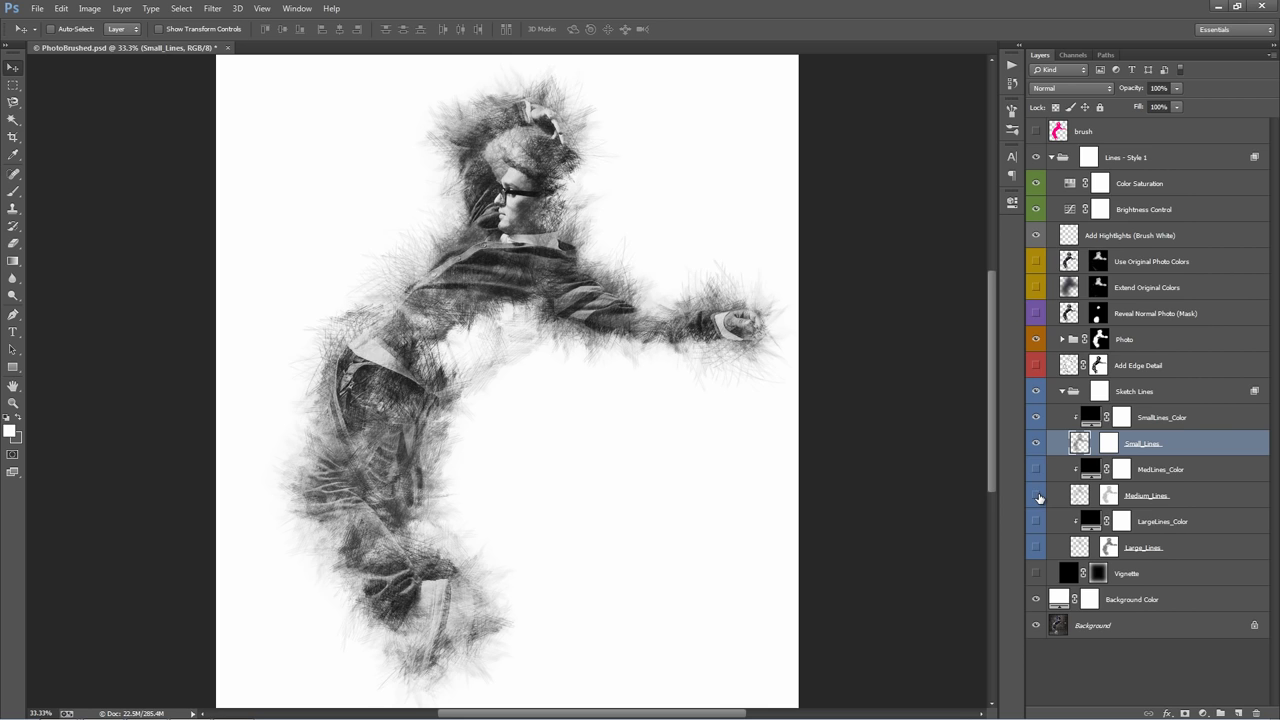
pyautogui.click(1037, 496)
pyautogui.click(1037, 496)
pyautogui.click(1037, 496)
# Compare the figure with the Large_Lines layer shown and hidden, and leave the layer visible
pyautogui.click(1049, 549)
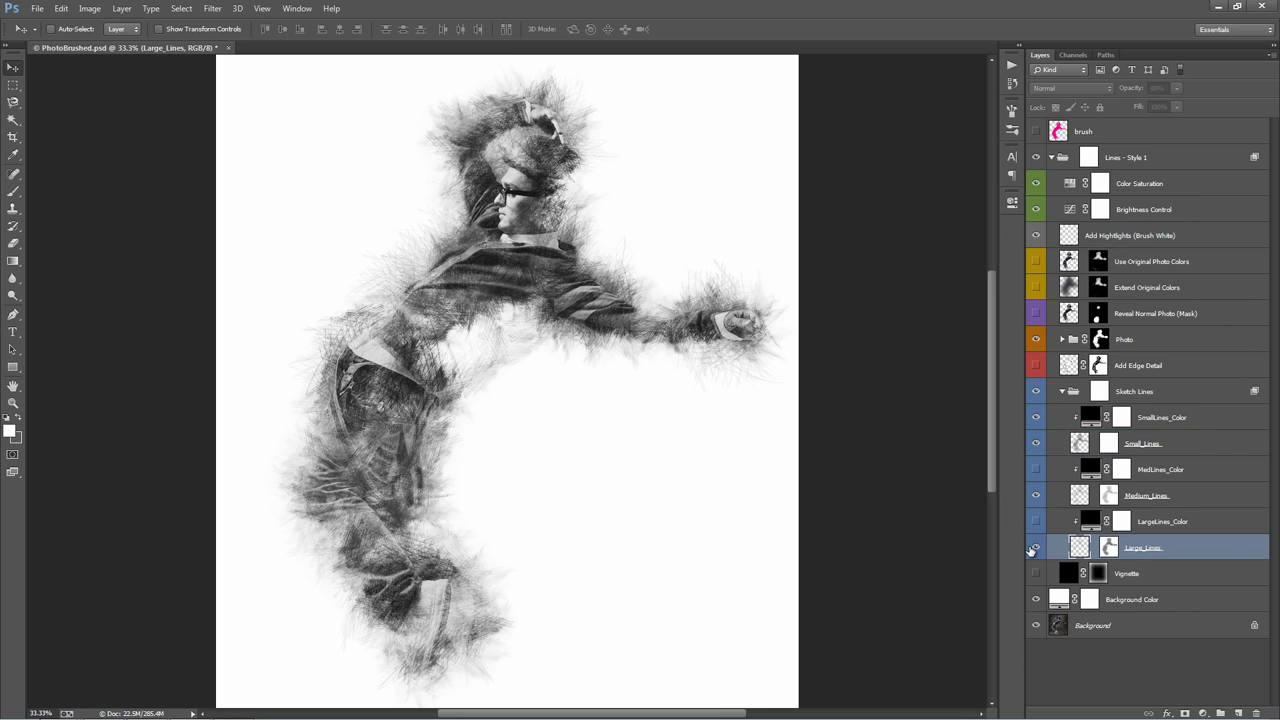
pyautogui.click(1034, 549)
pyautogui.click(1034, 549)
pyautogui.click(1034, 549)
pyautogui.click(1034, 549)
pyautogui.click(1034, 549)
pyautogui.click(1034, 549)
pyautogui.click(1034, 549)
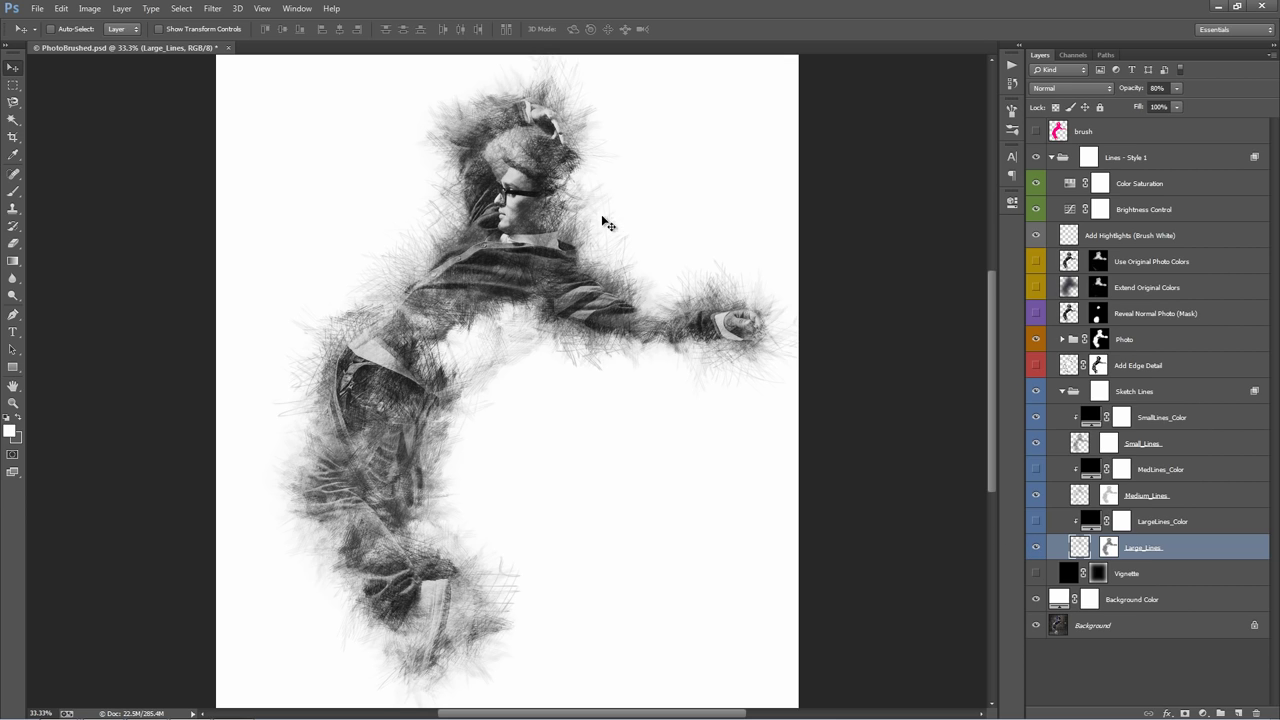
pyautogui.click(1035, 548)
pyautogui.click(1035, 548)
pyautogui.click(1035, 548)
pyautogui.click(1035, 548)
pyautogui.click(1035, 548)
pyautogui.click(1035, 548)
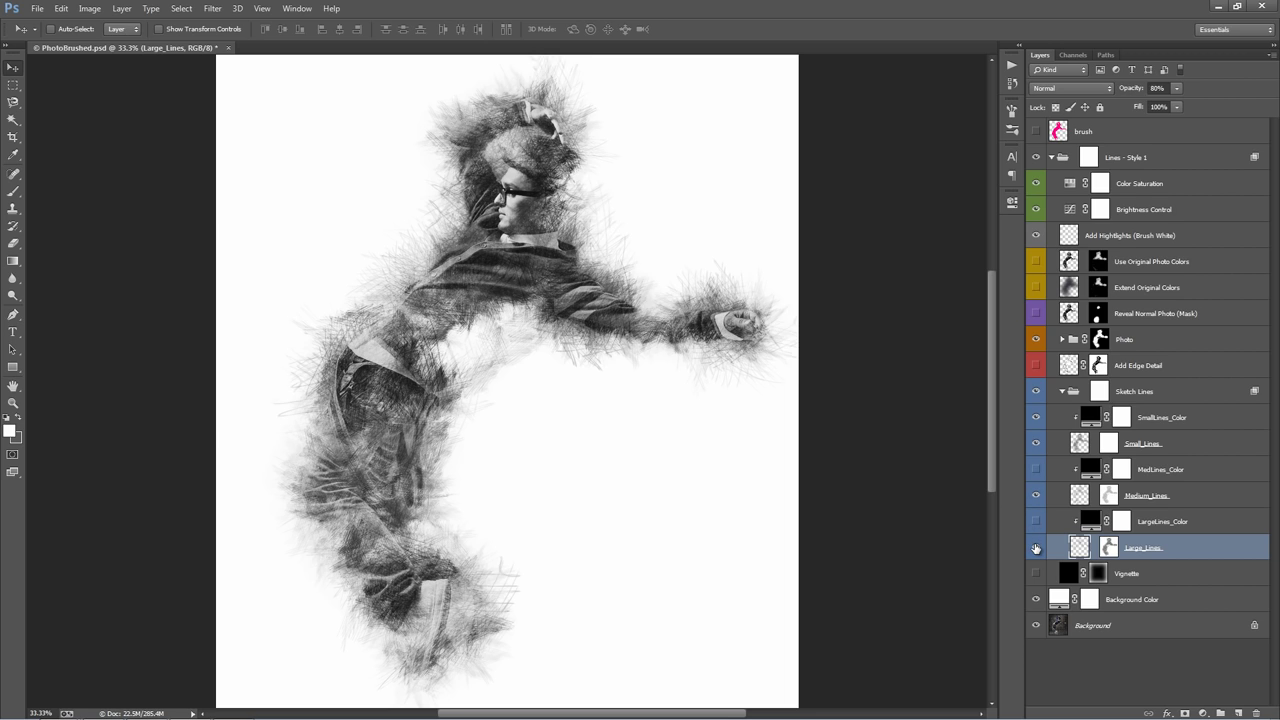
# Review the Small_Lines, Medium_Lines and Large_Lines layers, and show the MedLines_Color and LargeLines_Color fills again
pyautogui.click(1149, 454)
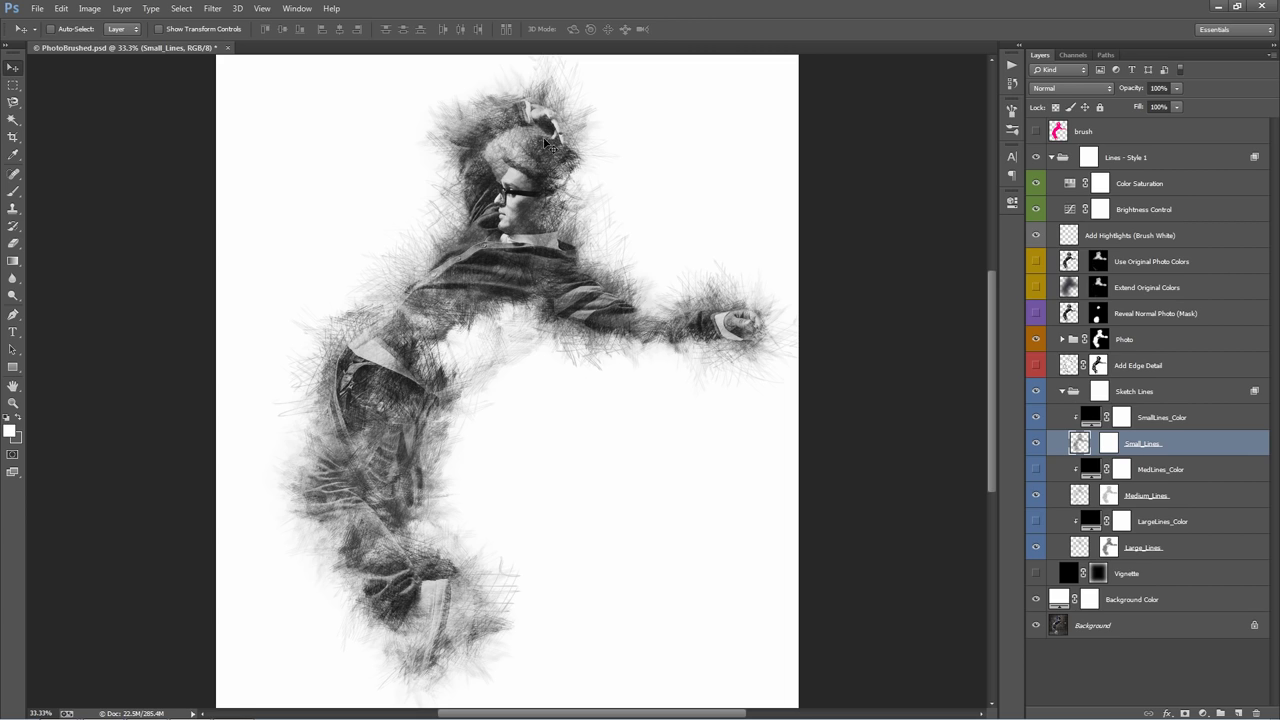
pyautogui.click(1170, 497)
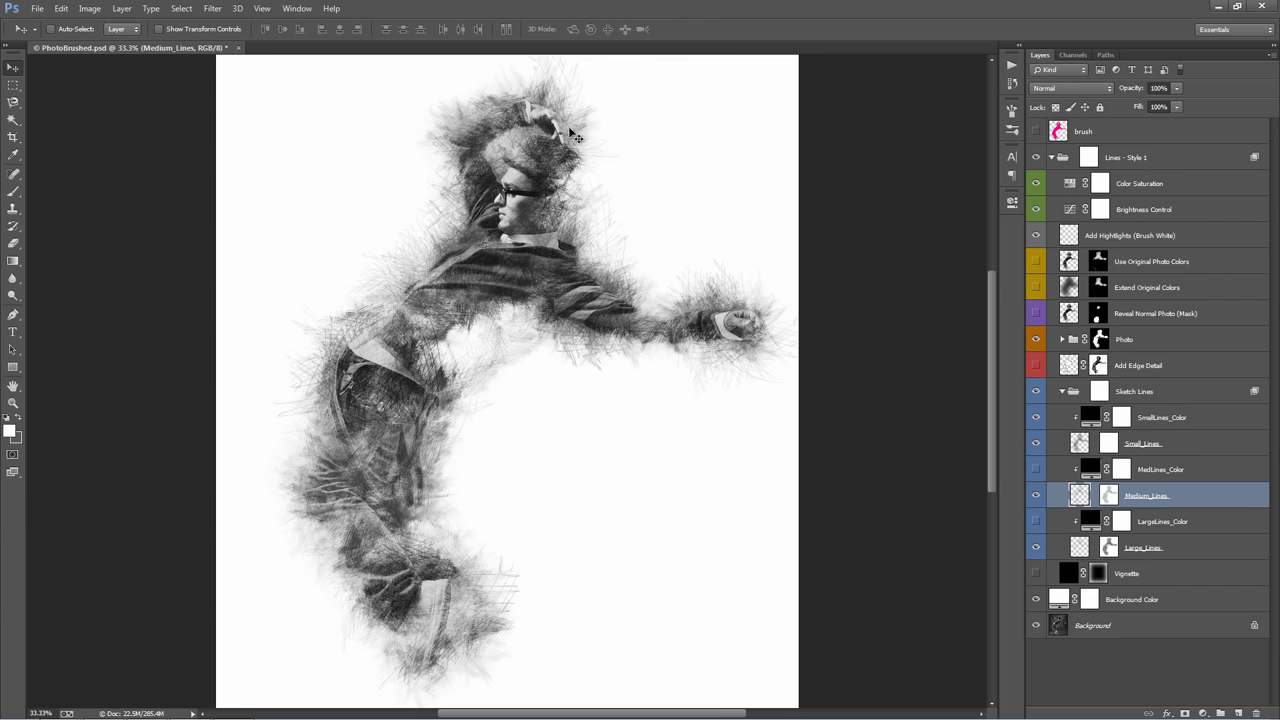
pyautogui.click(1192, 542)
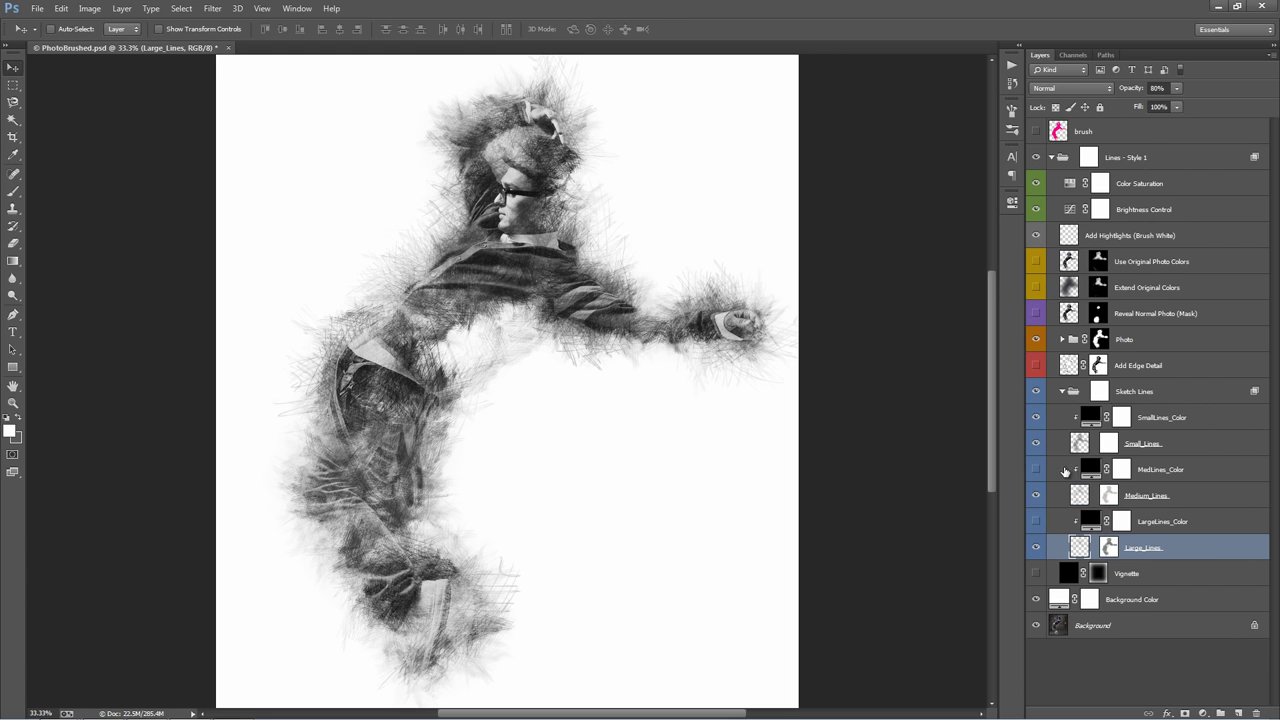
pyautogui.click(1036, 521)
pyautogui.click(1158, 420)
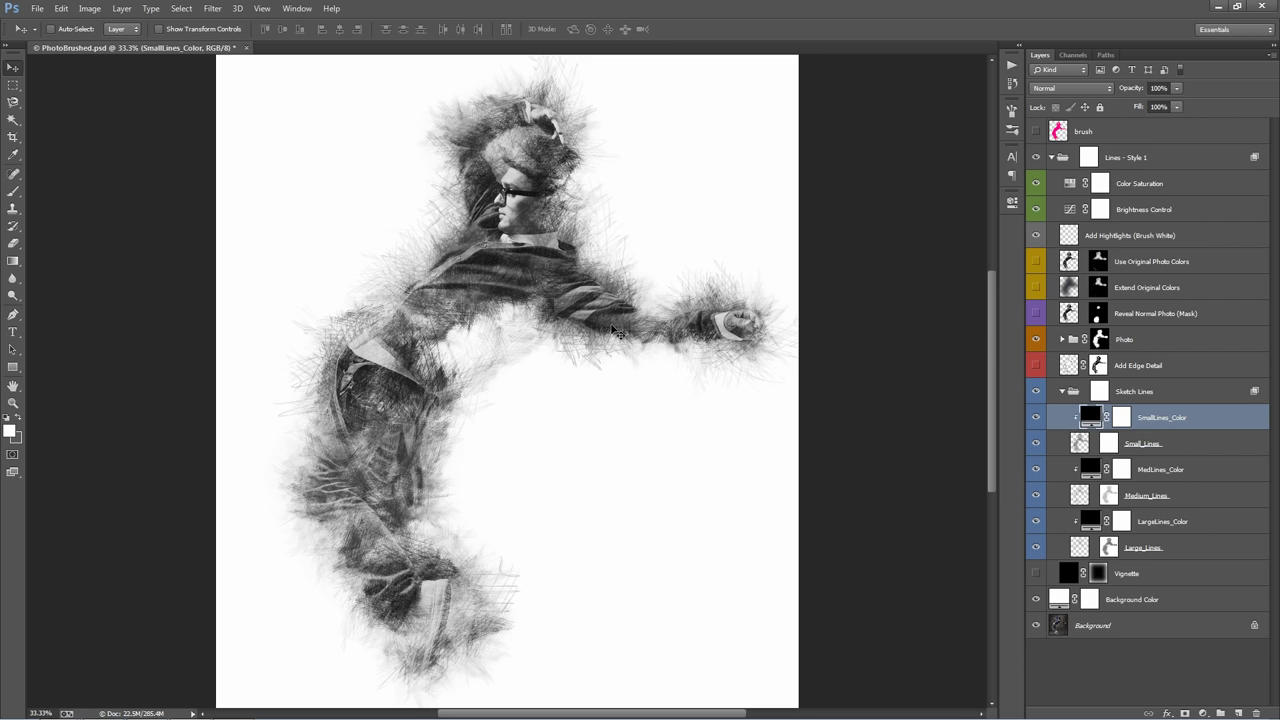
pyautogui.scroll(-1, 548, 311)
pyautogui.scroll(1, 548, 311)
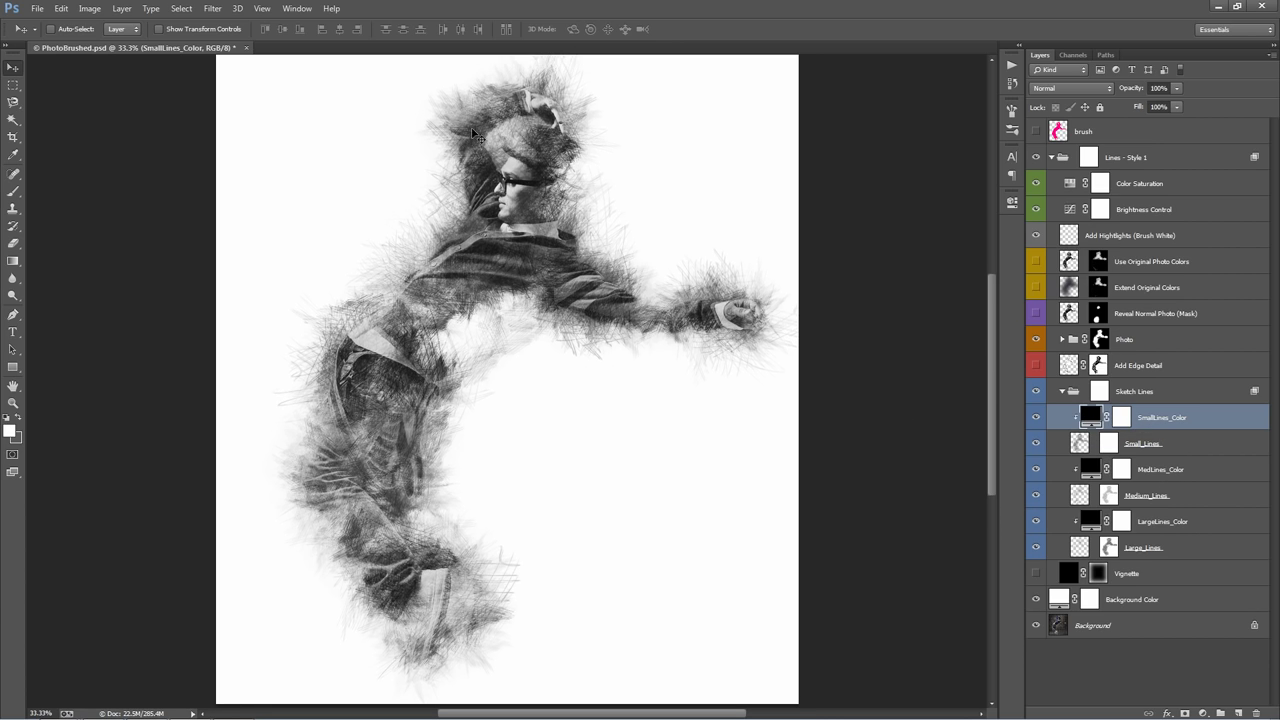
# Try duplicating the MedLines_Color and Medium_Lines layers together, and undo the duplication
pyautogui.click(1170, 495)
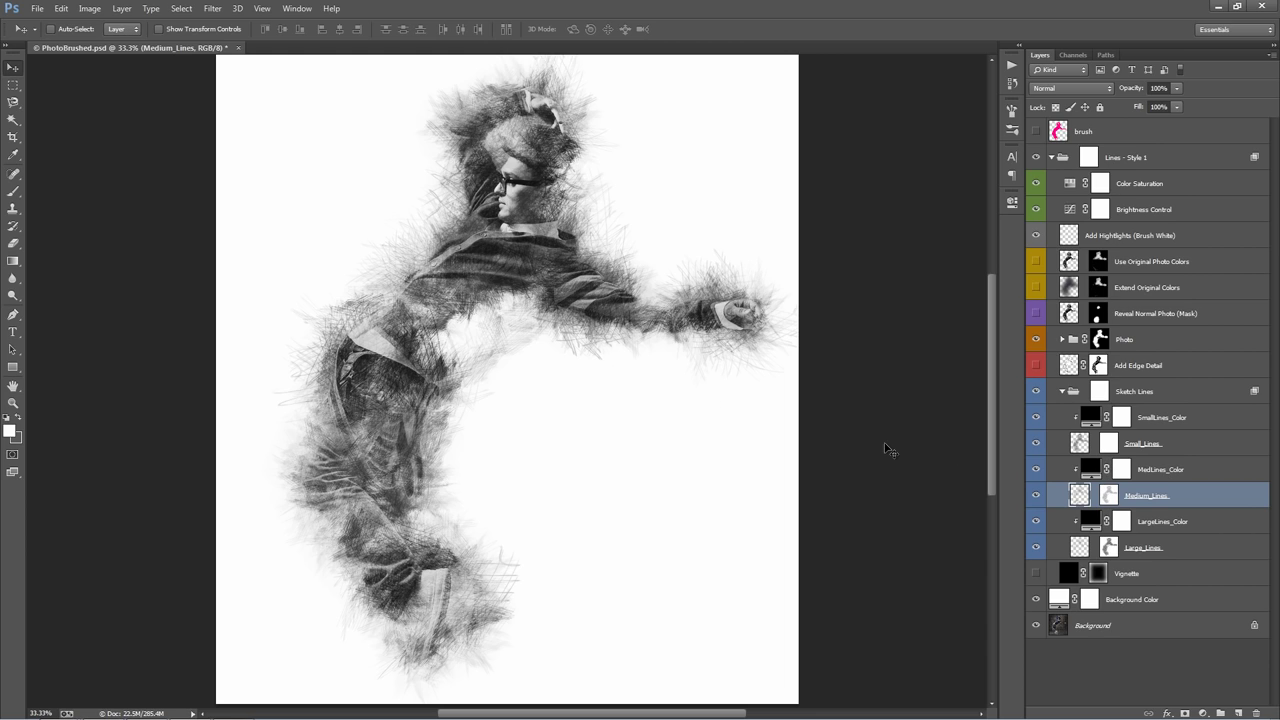
pyautogui.click(1182, 470)
pyautogui.click(1190, 490)
pyautogui.keyDown('shift'); pyautogui.click(1187, 477); pyautogui.keyUp('shift')
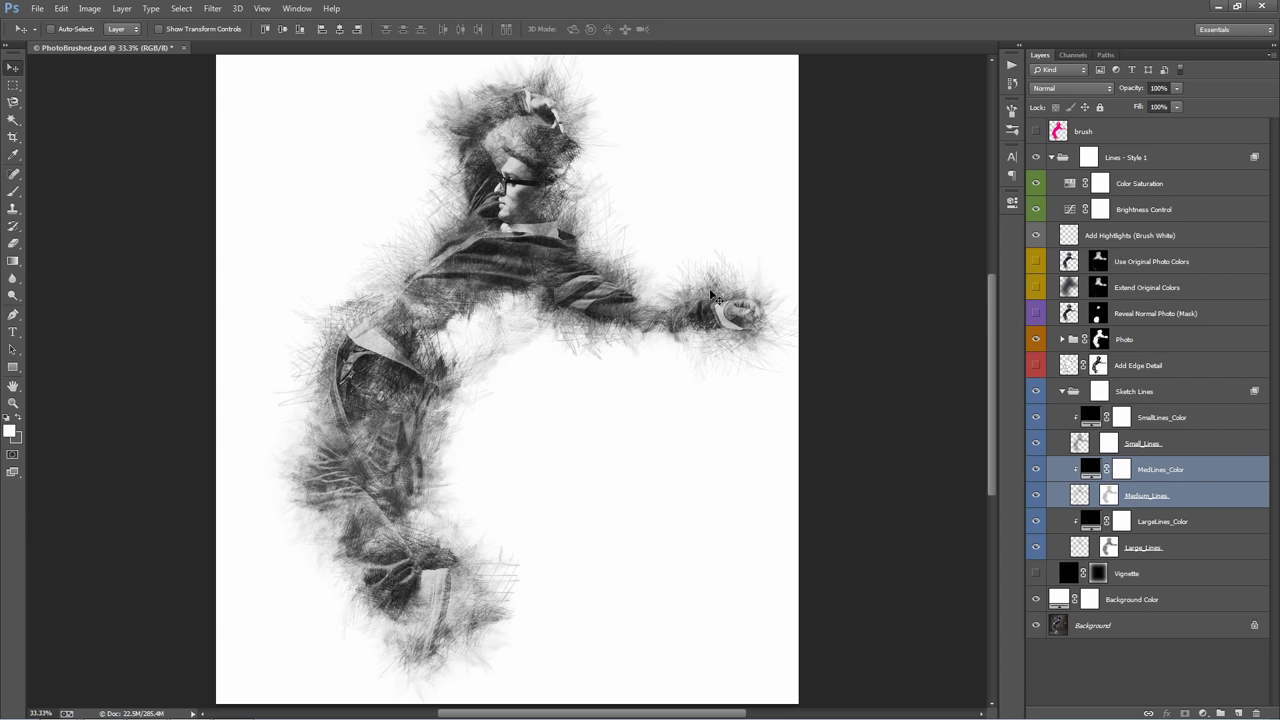
pyautogui.hotkey('ctrl', 'j')
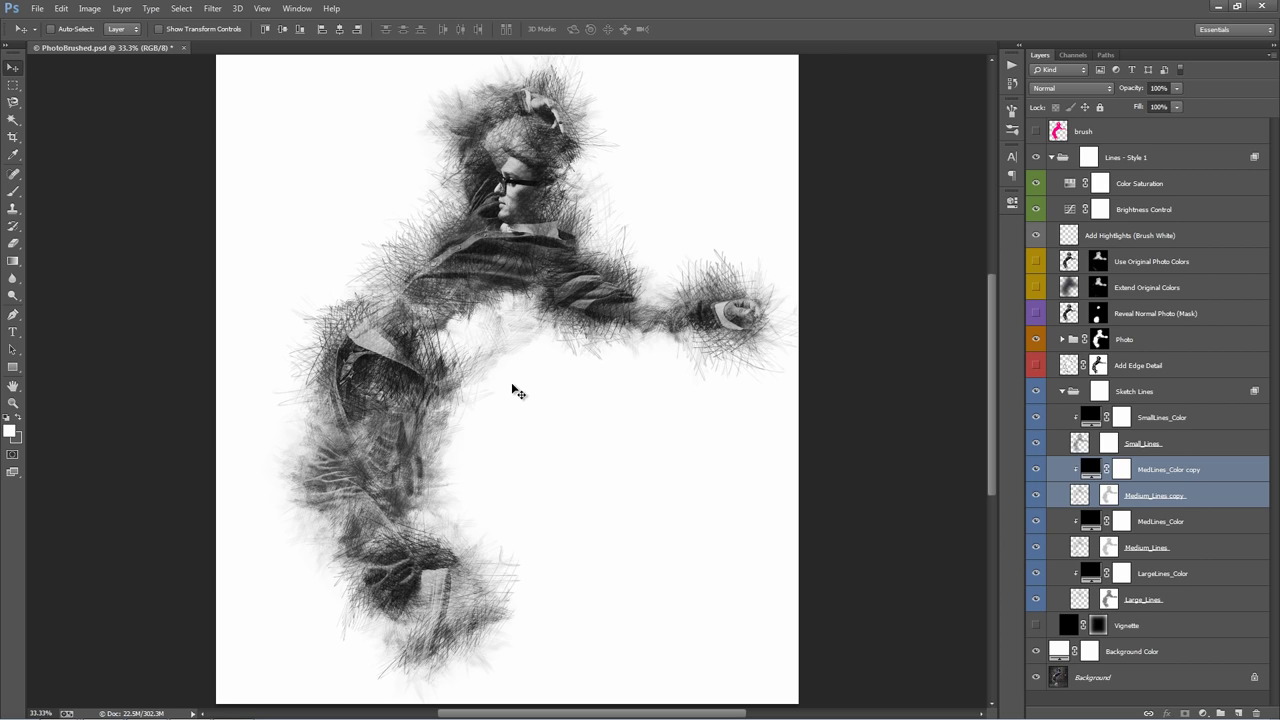
pyautogui.hotkey('ctrl', 'z')
# Duplicate the LargeLines_Color and Large_Lines layers together four times to intensify the large lines
pyautogui.click(1188, 521)
pyautogui.keyDown('shift'); pyautogui.click(1188, 547); pyautogui.keyUp('shift')
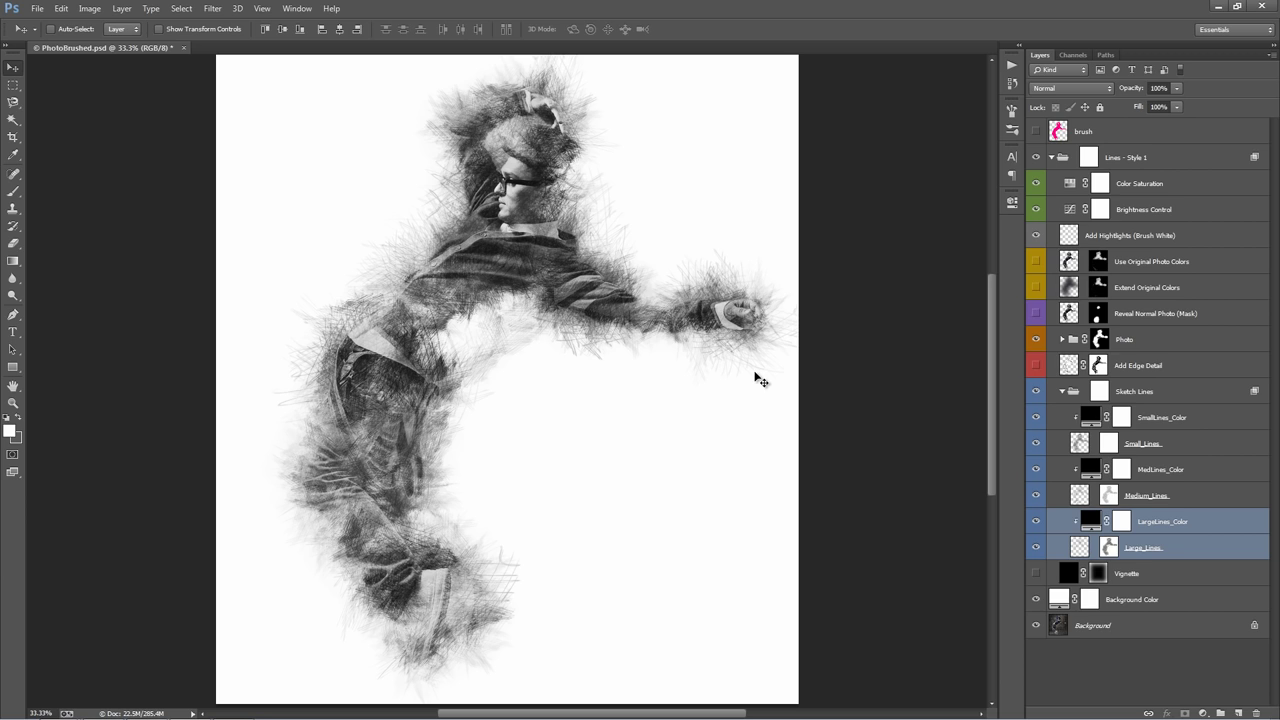
pyautogui.hotkey('ctrl', 'j')
pyautogui.hotkey('ctrl', 'j')
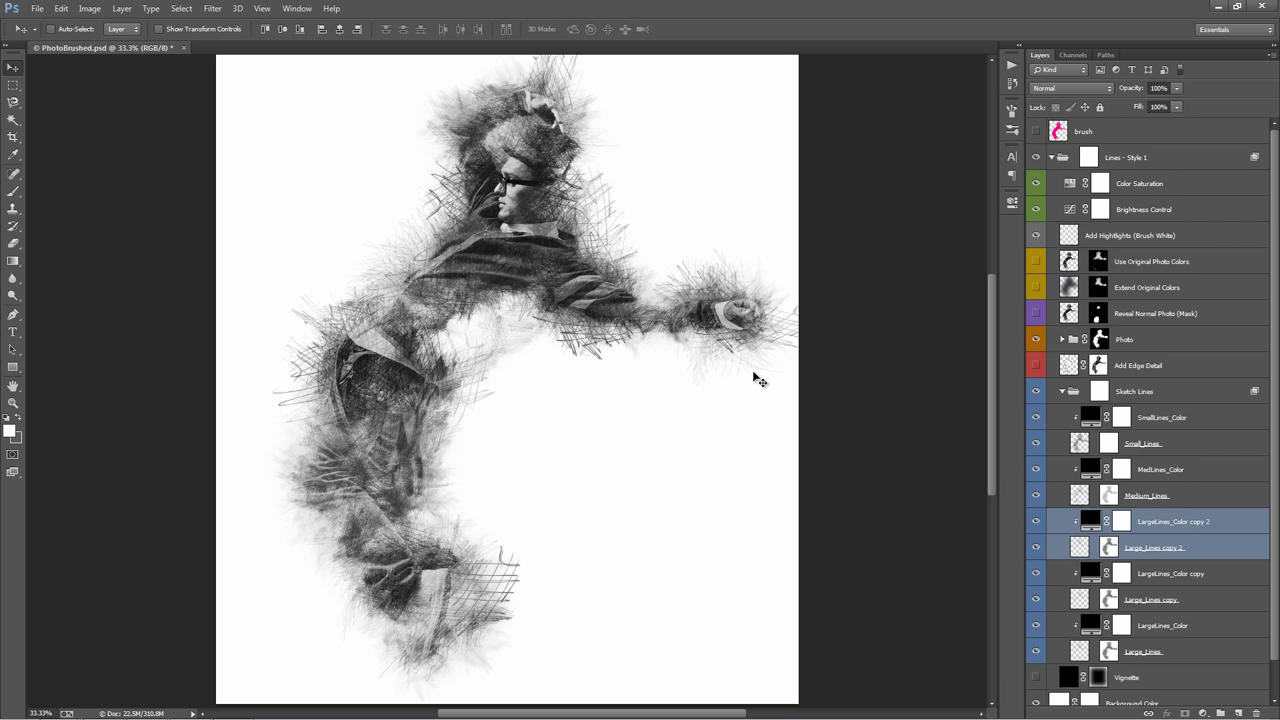
pyautogui.hotkey('ctrl', 'j')
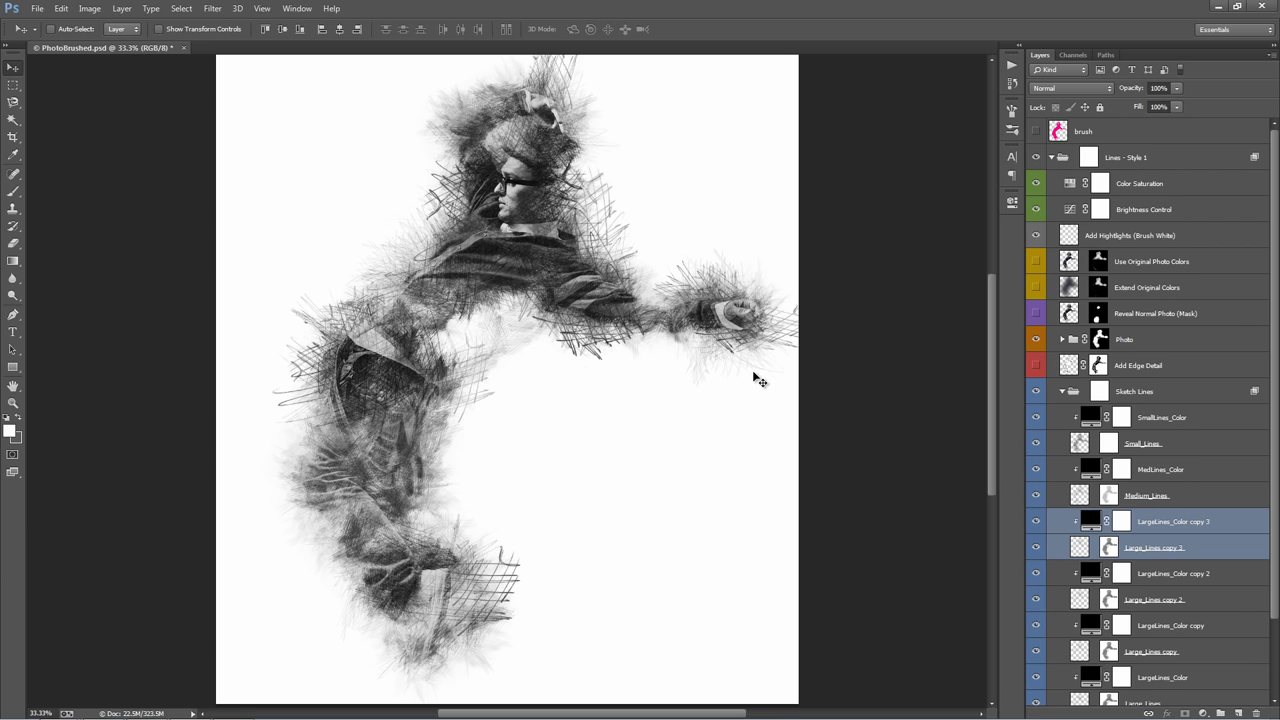
pyautogui.hotkey('ctrl', 'j')
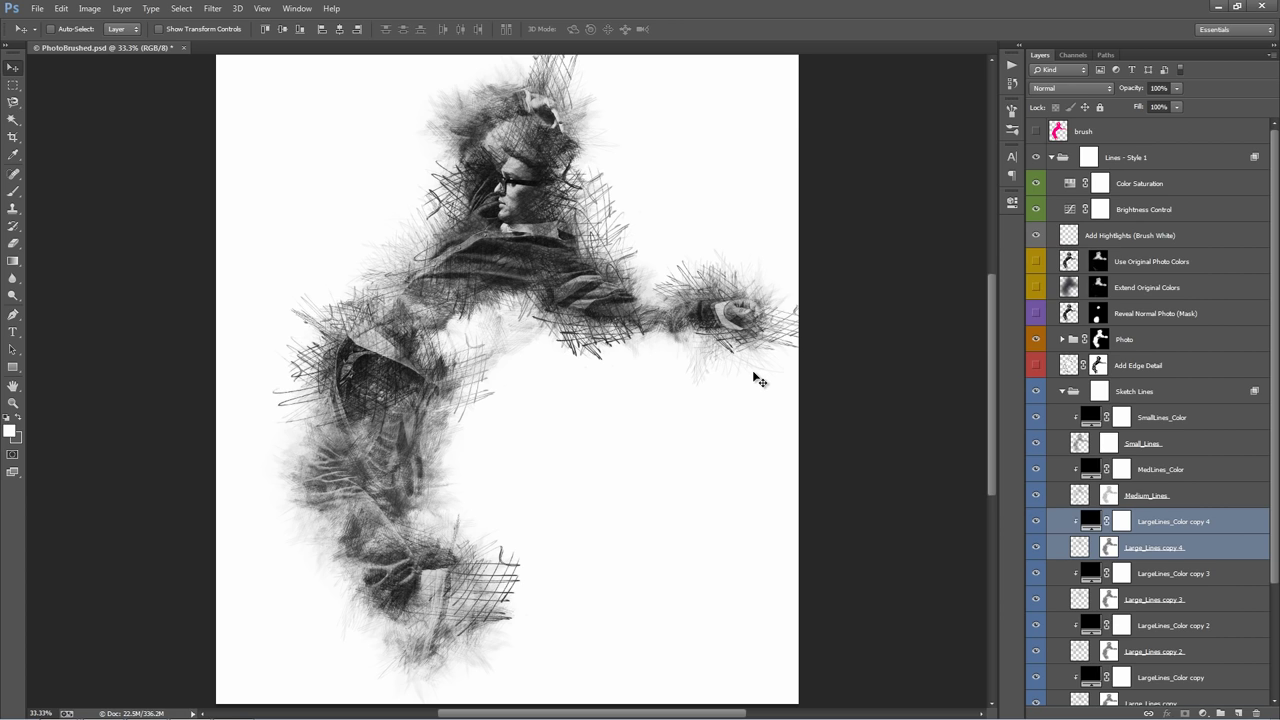
# Delete all four duplicated pairs of LargeLines_Color and Large_Lines layers
pyautogui.press('Delete')
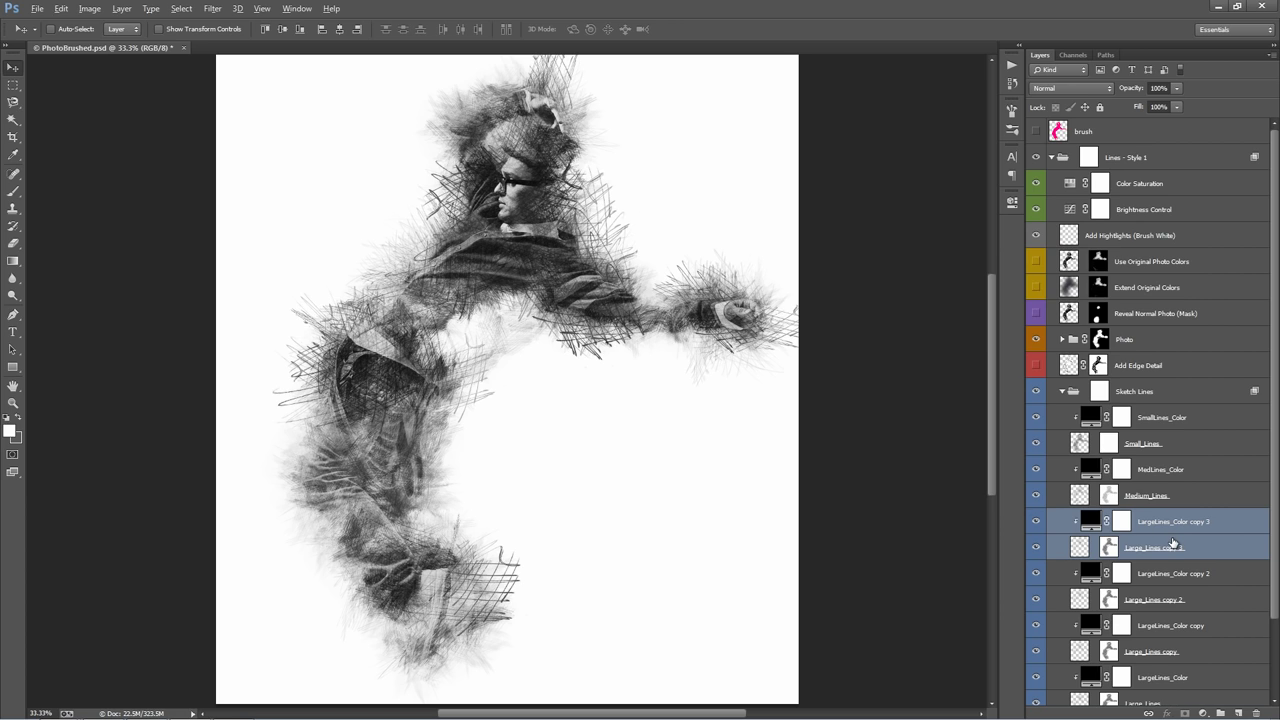
pyautogui.press('Delete')
pyautogui.press('Delete')
pyautogui.press('Delete')
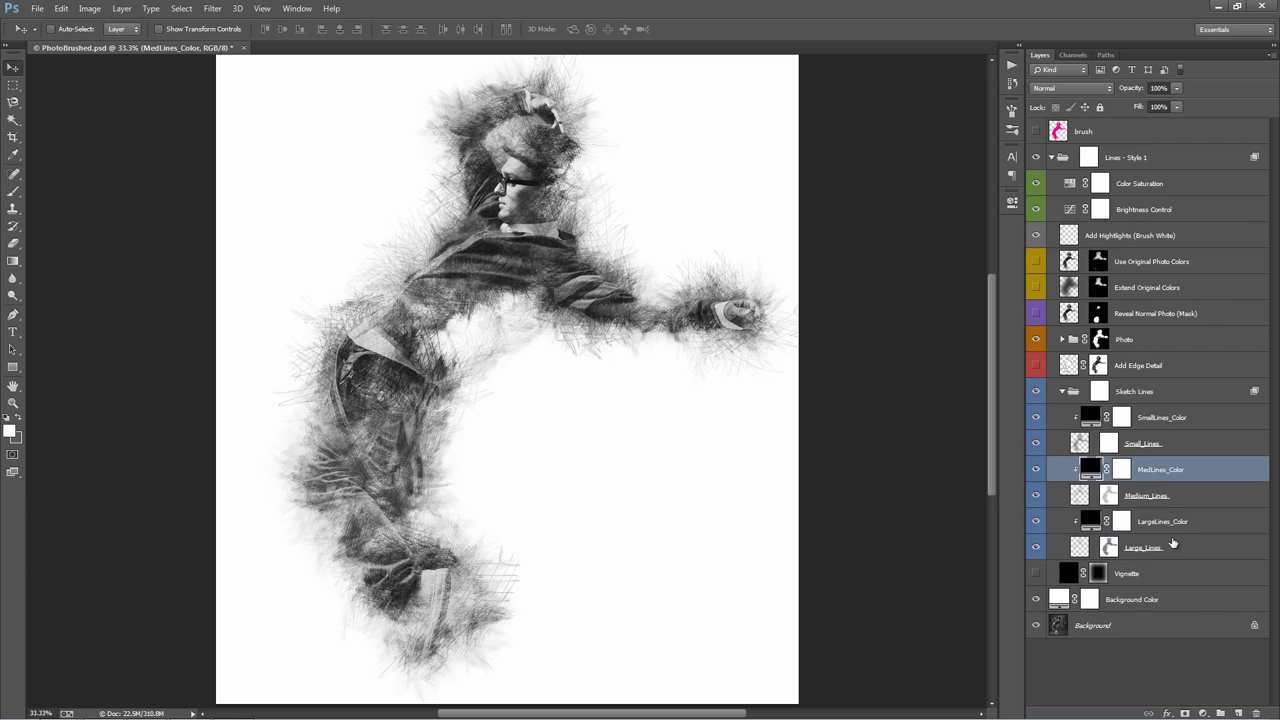
# Select the LargeLines_Color and Large_Lines layers together, and leave only LargeLines_Color selected
pyautogui.click(1176, 522)
pyautogui.keyDown('shift'); pyautogui.click(1180, 546); pyautogui.keyUp('shift')
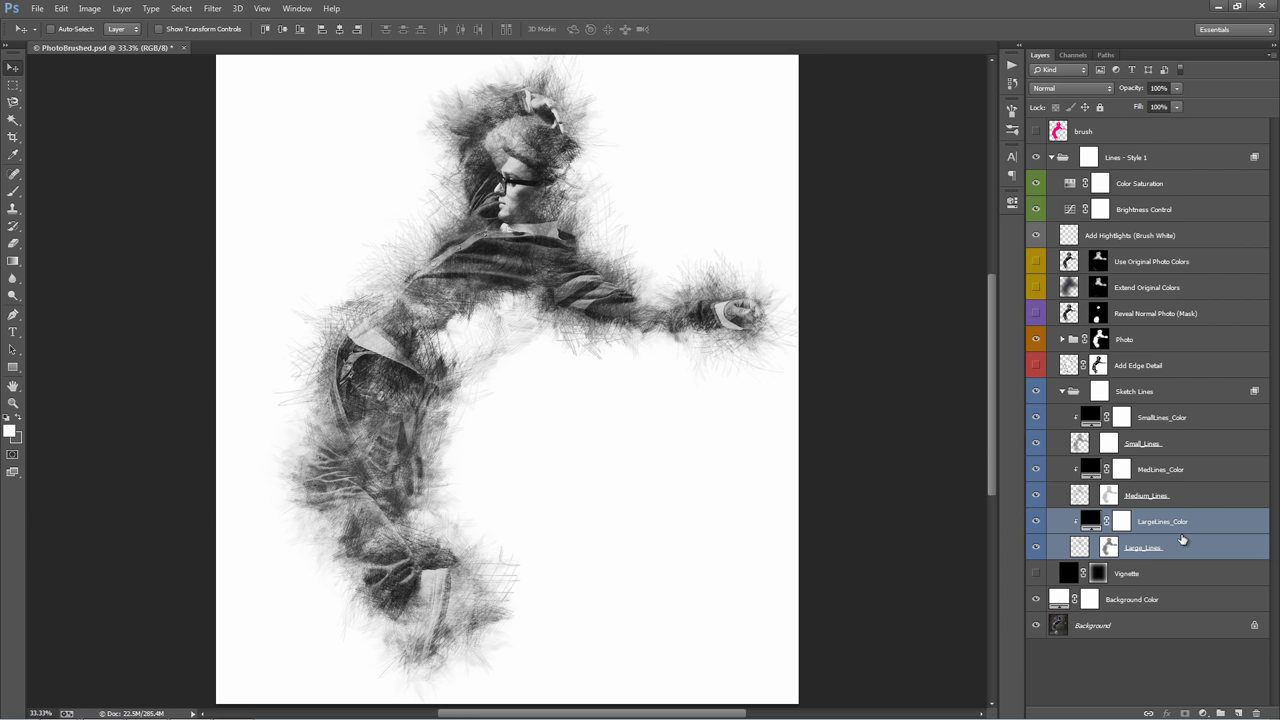
pyautogui.click(1176, 548)
pyautogui.click(1173, 528)
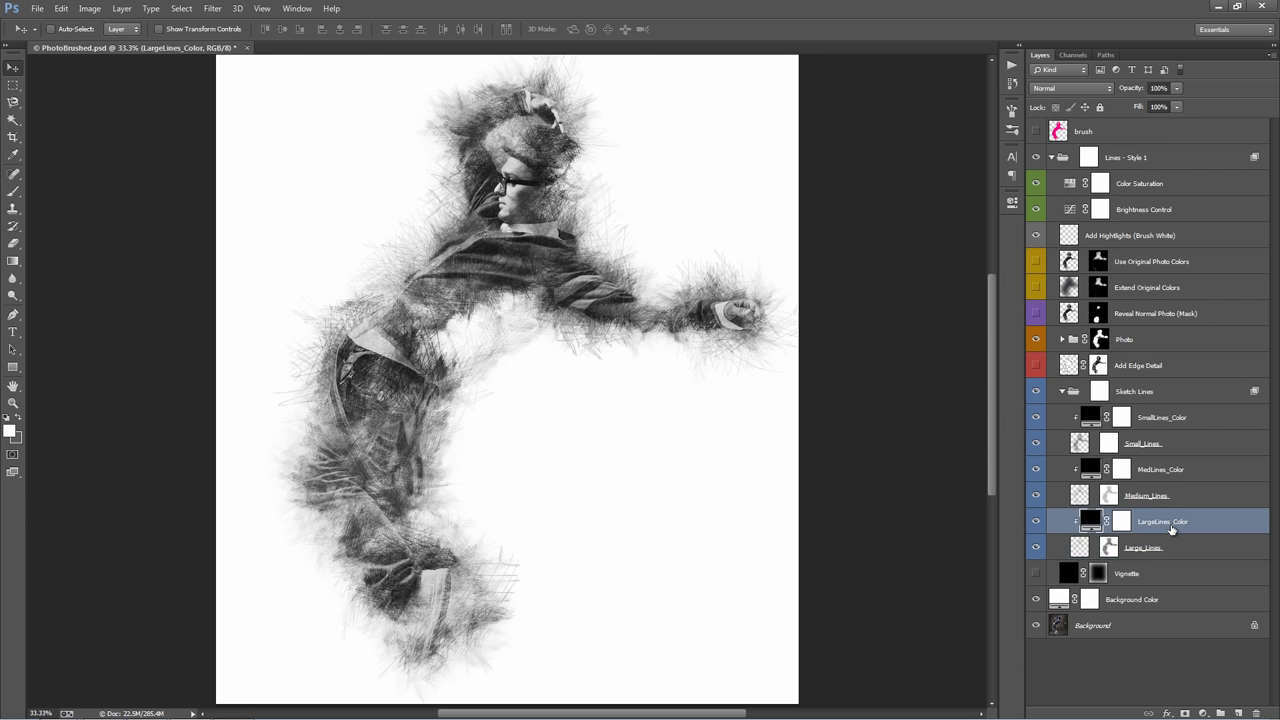
# Try a red ff0000 fill on the MedLines_Color layer and discard it
pyautogui.doubleClick(1112, 472)
pyautogui.write('ff0000')
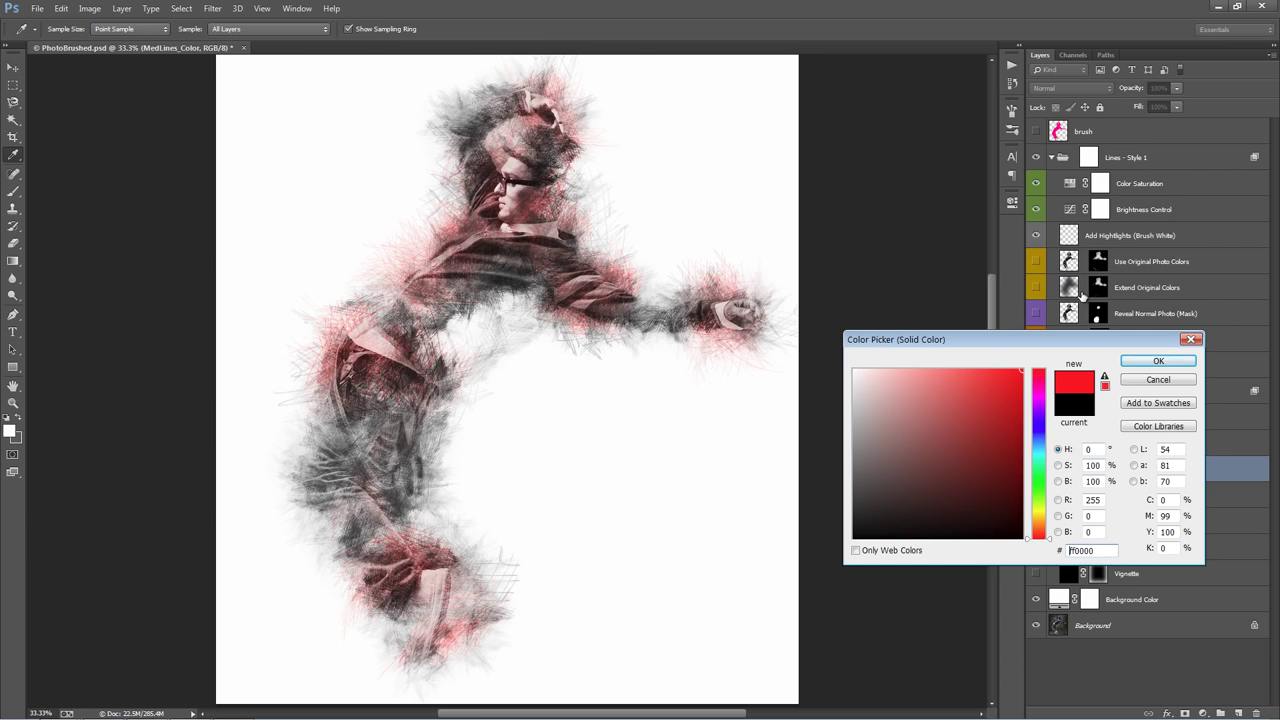
pyautogui.click(1170, 379)
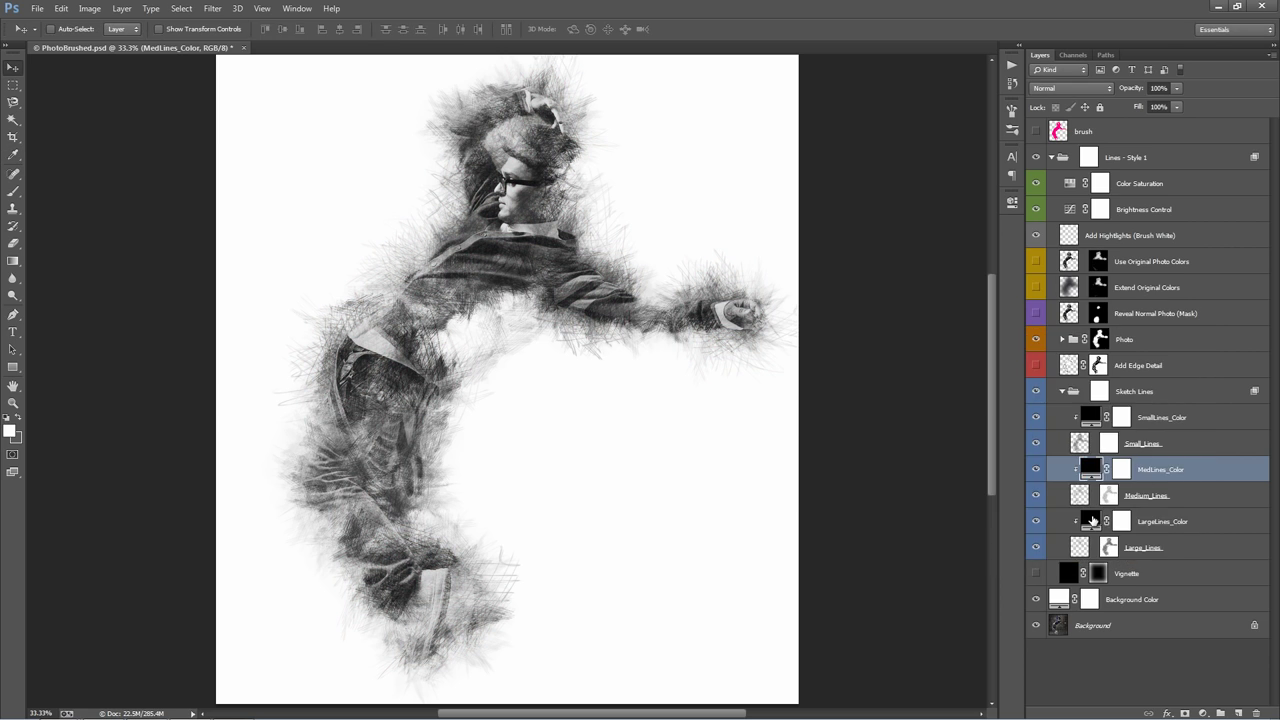
# Set the LargeLines_Color fill to blue 005aff and duplicate it once together with the Large_Lines layer
pyautogui.doubleClick(1103, 522)
pyautogui.write('005aff')
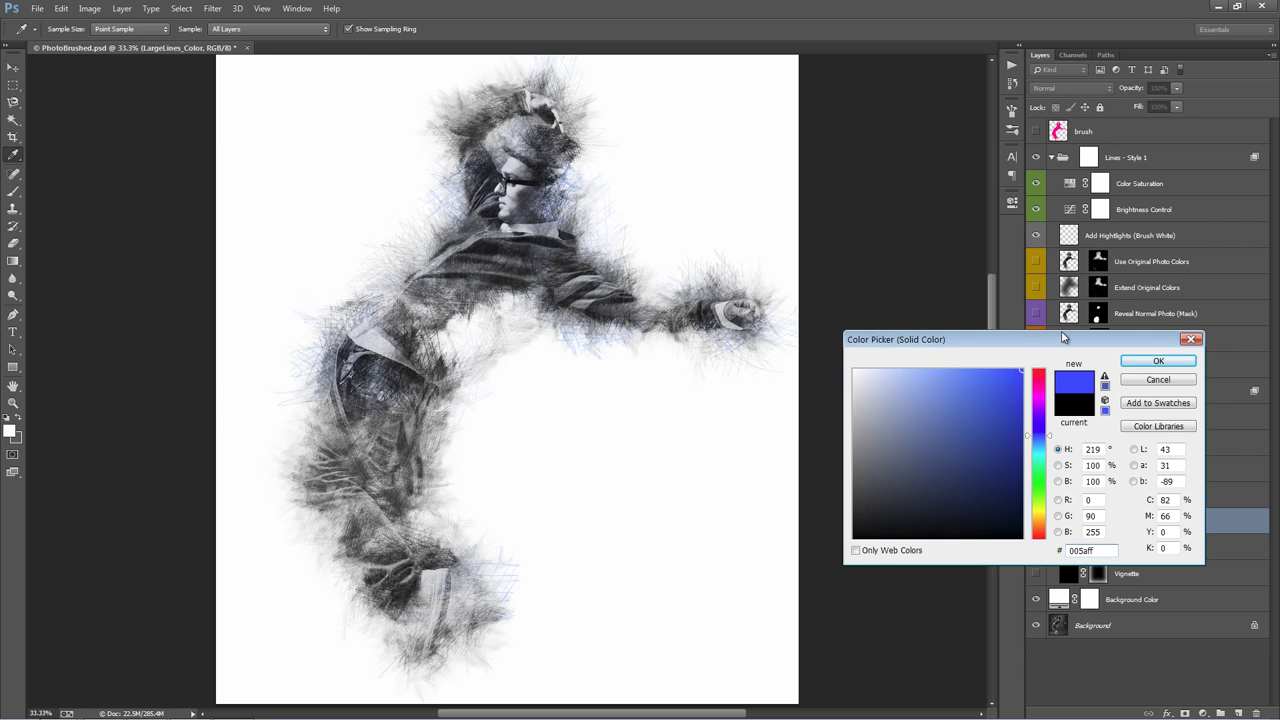
pyautogui.click(1152, 361)
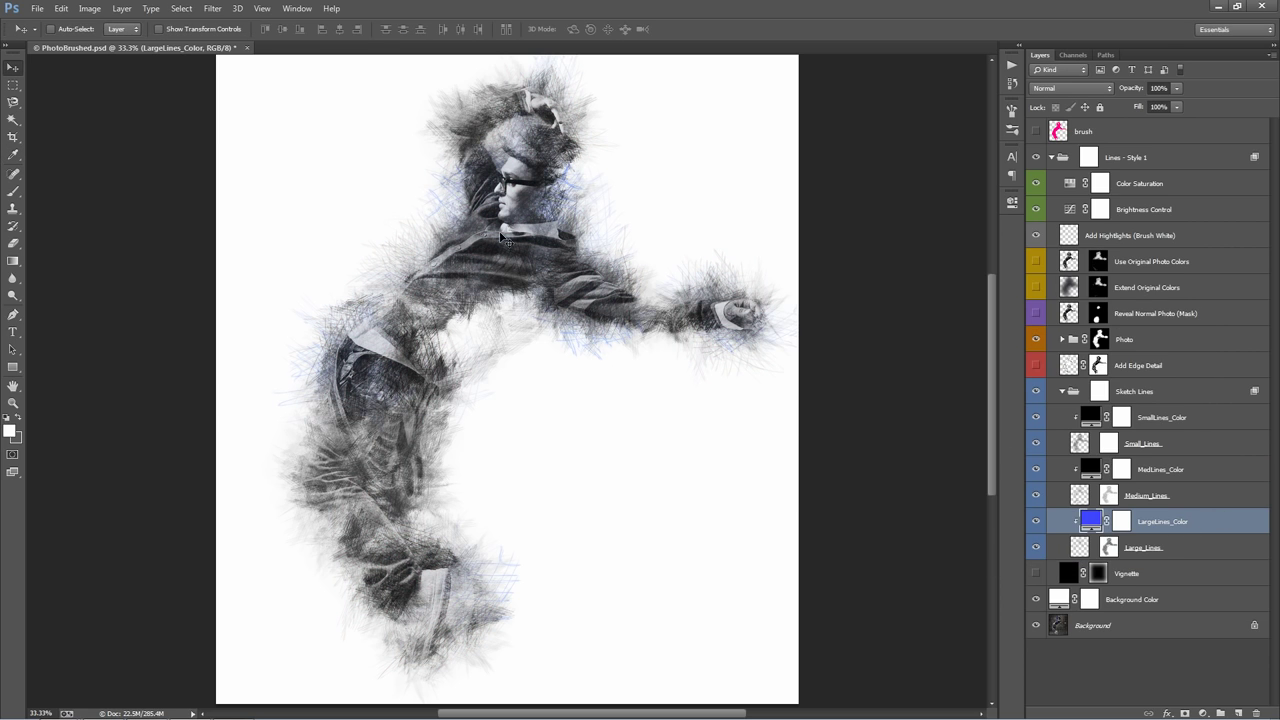
pyautogui.keyDown('shift'); pyautogui.click(1157, 553); pyautogui.keyUp('shift')
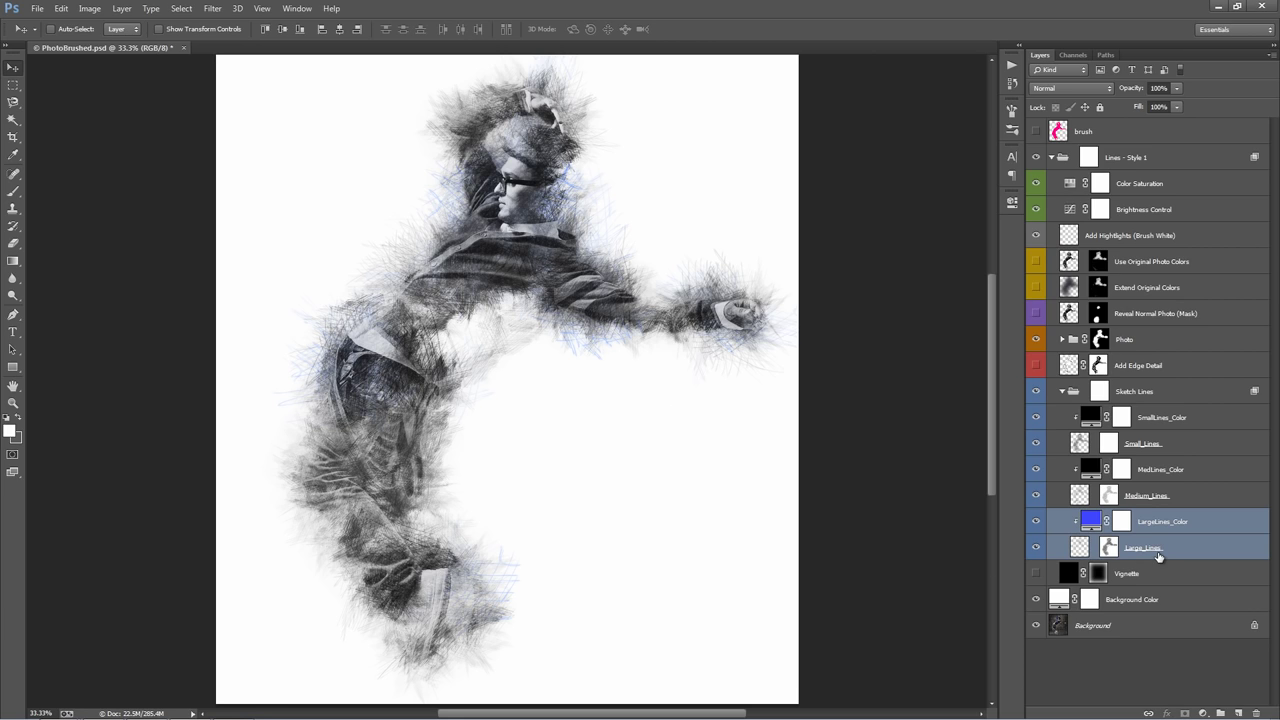
pyautogui.hotkey('ctrl', 'j')
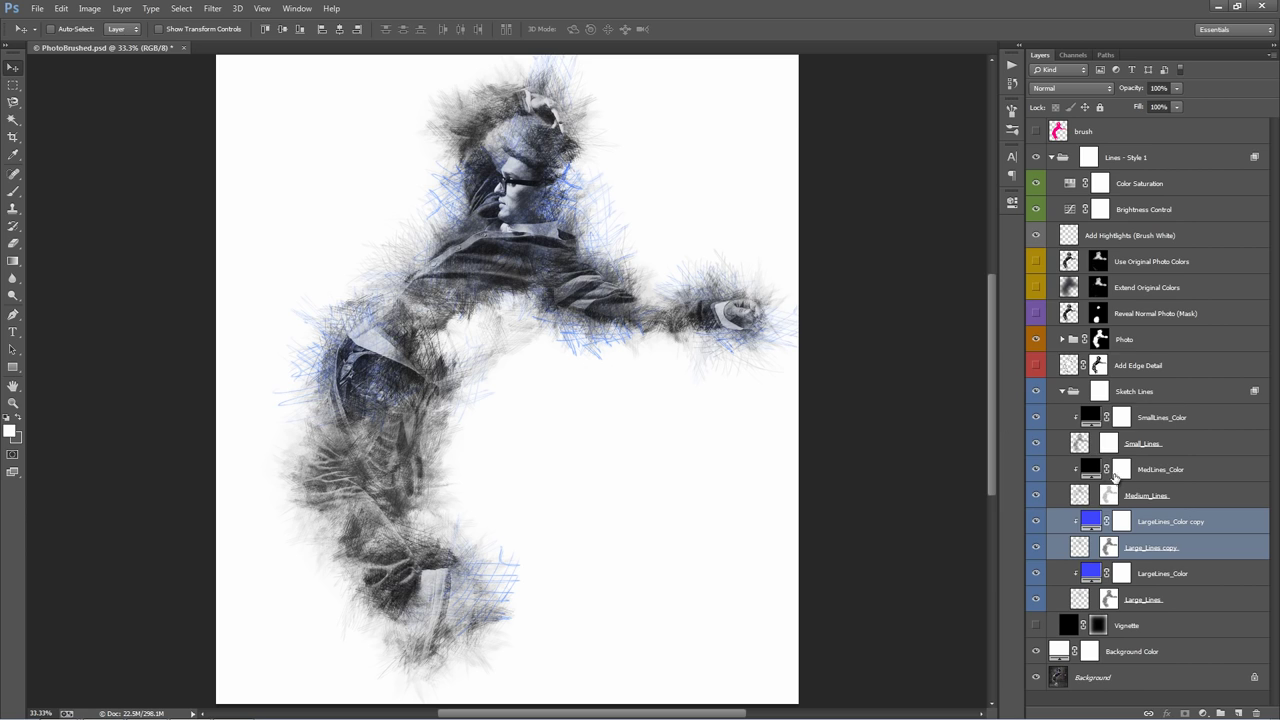
# Set the MedLines_Color fill to orange ff5908
pyautogui.doubleClick(1090, 469)
pyautogui.moveTo(1005, 379); pyautogui.dragTo(1018, 370)
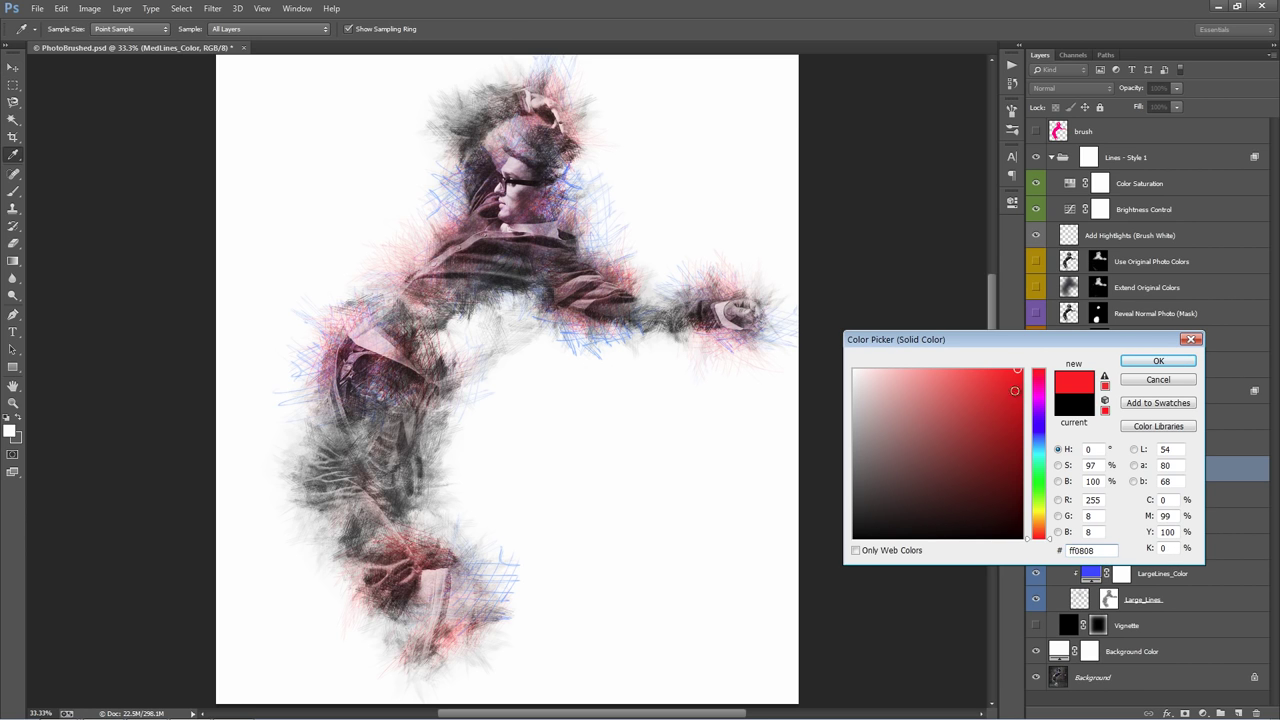
pyautogui.moveTo(1030, 517); pyautogui.dragTo(1030, 528)
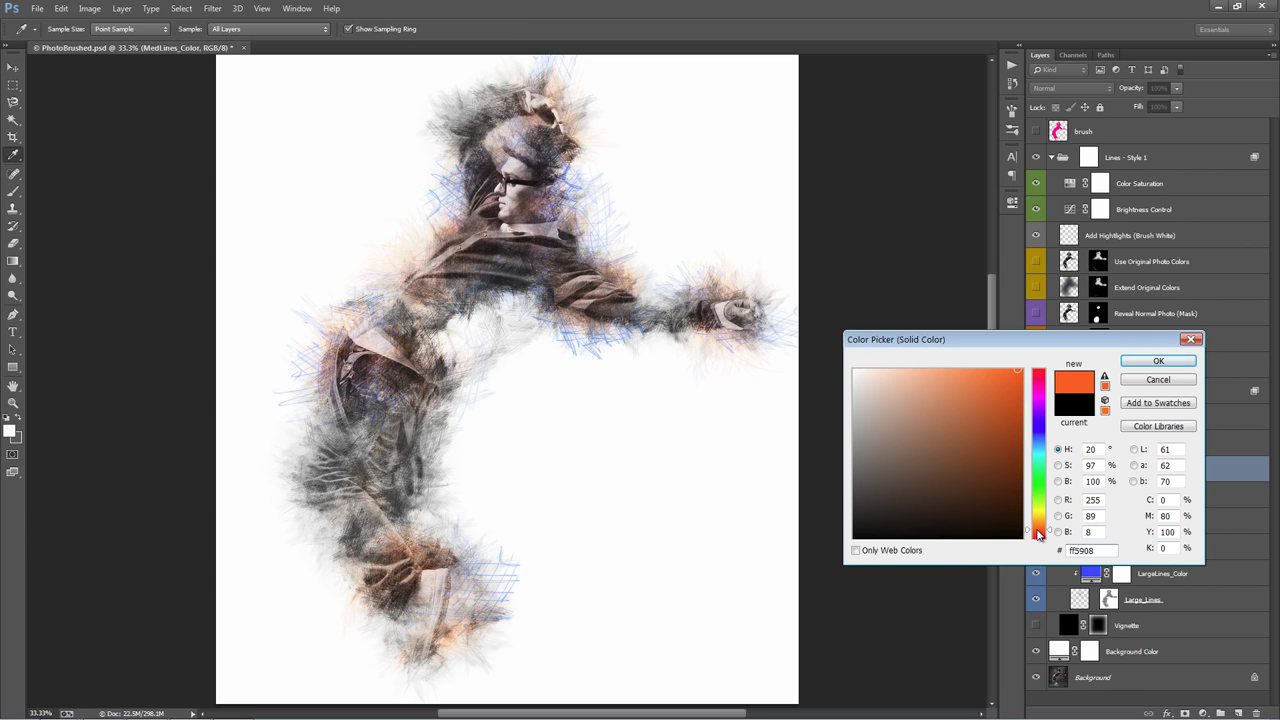
pyautogui.click(1162, 363)
# Set the SmallLines_Color fill to dark brown 48260b
pyautogui.doubleClick(1090, 418)
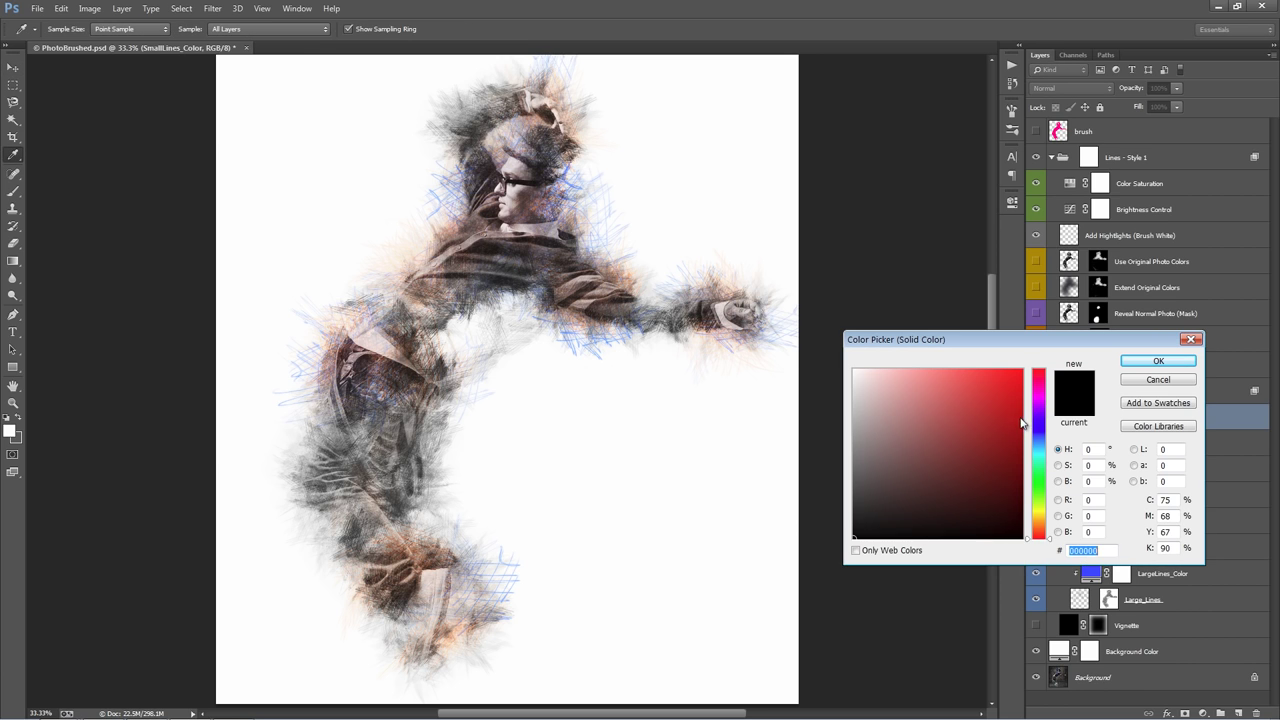
pyautogui.click(1005, 451)
pyautogui.moveTo(1005, 451); pyautogui.dragTo(1035, 530)
pyautogui.click(1037, 505)
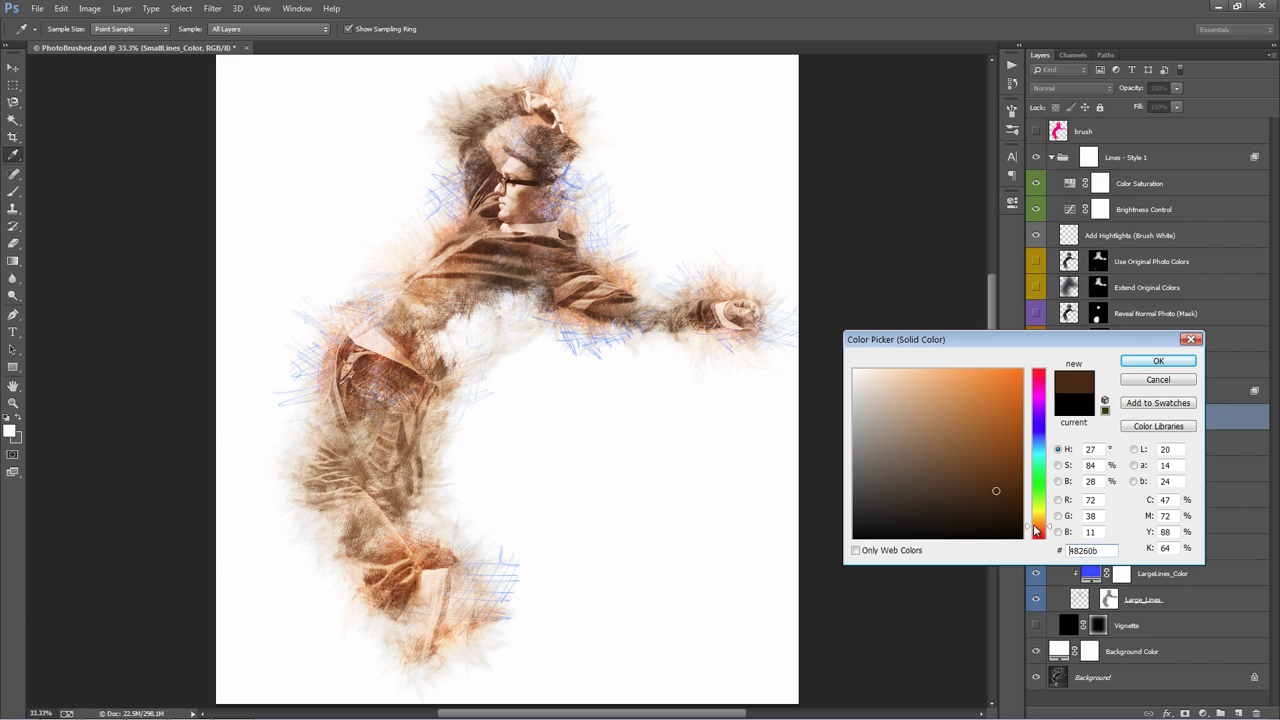
pyautogui.click(1150, 362)
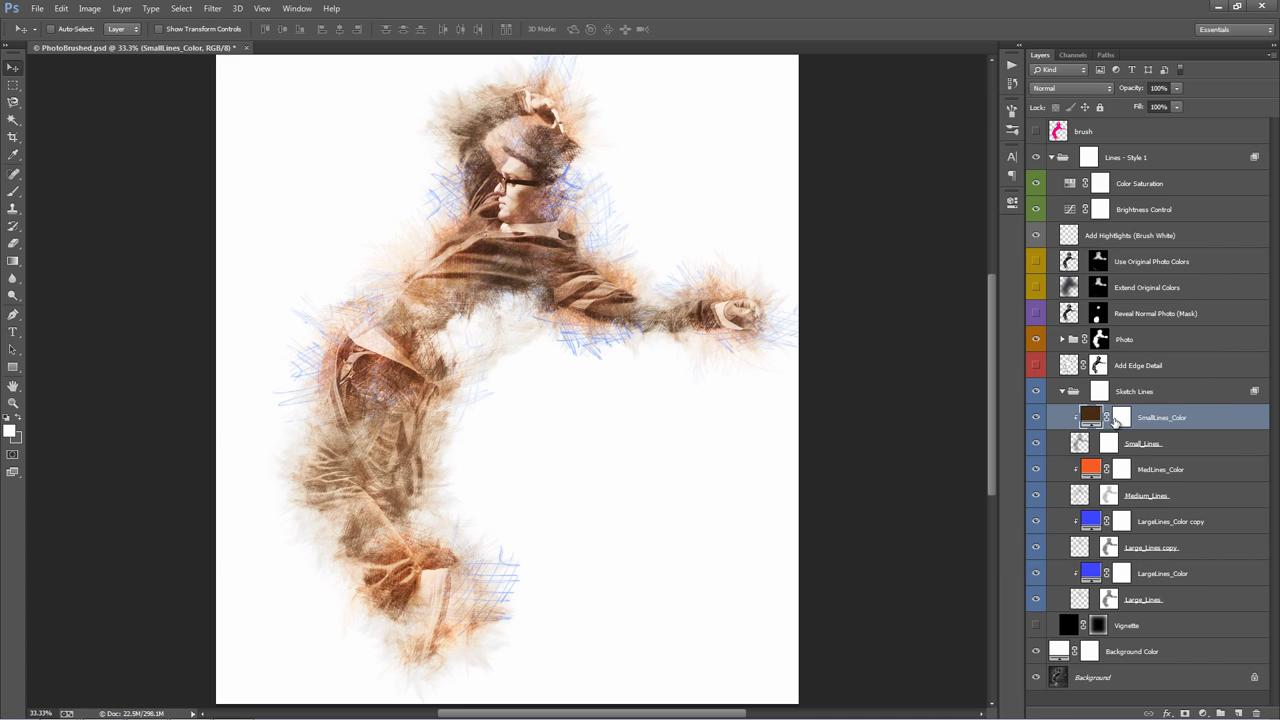
# Try magenta, purple and blue 2e427c fills on the SmallLines_Color layer, and undo the colour change
pyautogui.click(1147, 448)
pyautogui.click(1148, 421)
pyautogui.doubleClick(1088, 419)
pyautogui.click(990, 401)
pyautogui.click(1038, 390)
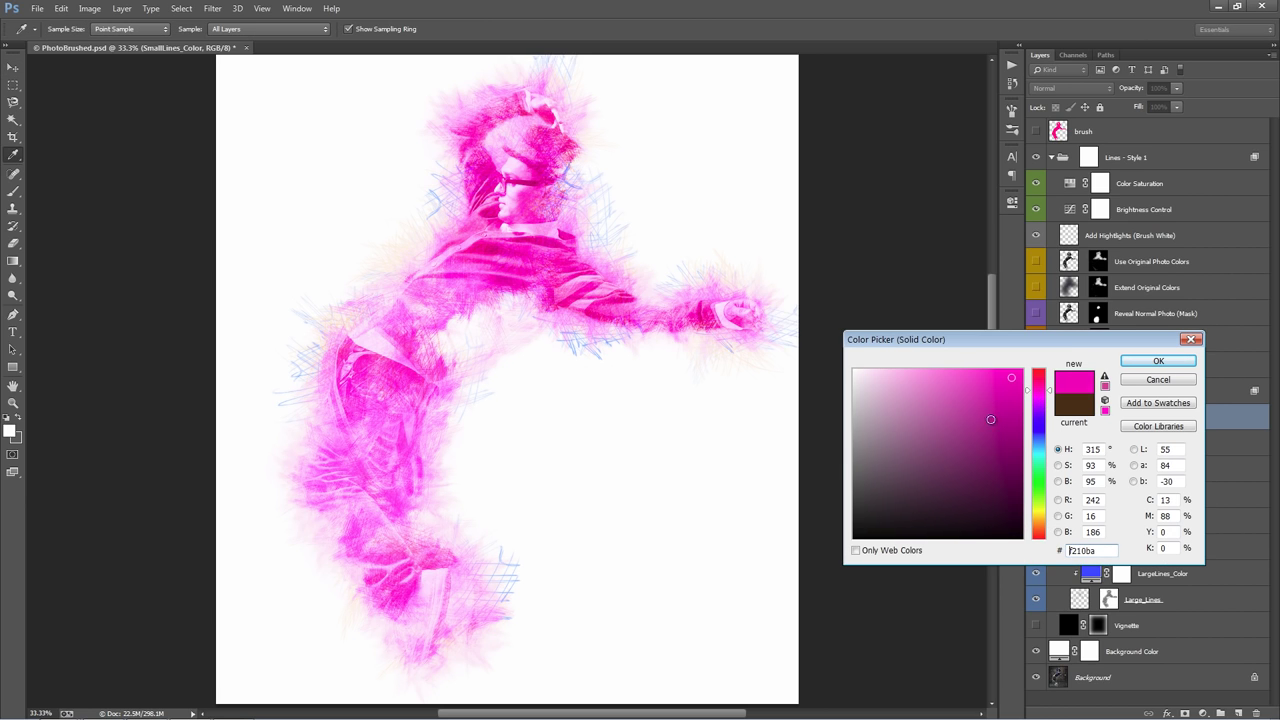
pyautogui.click(984, 439)
pyautogui.click(970, 476)
pyautogui.click(959, 456)
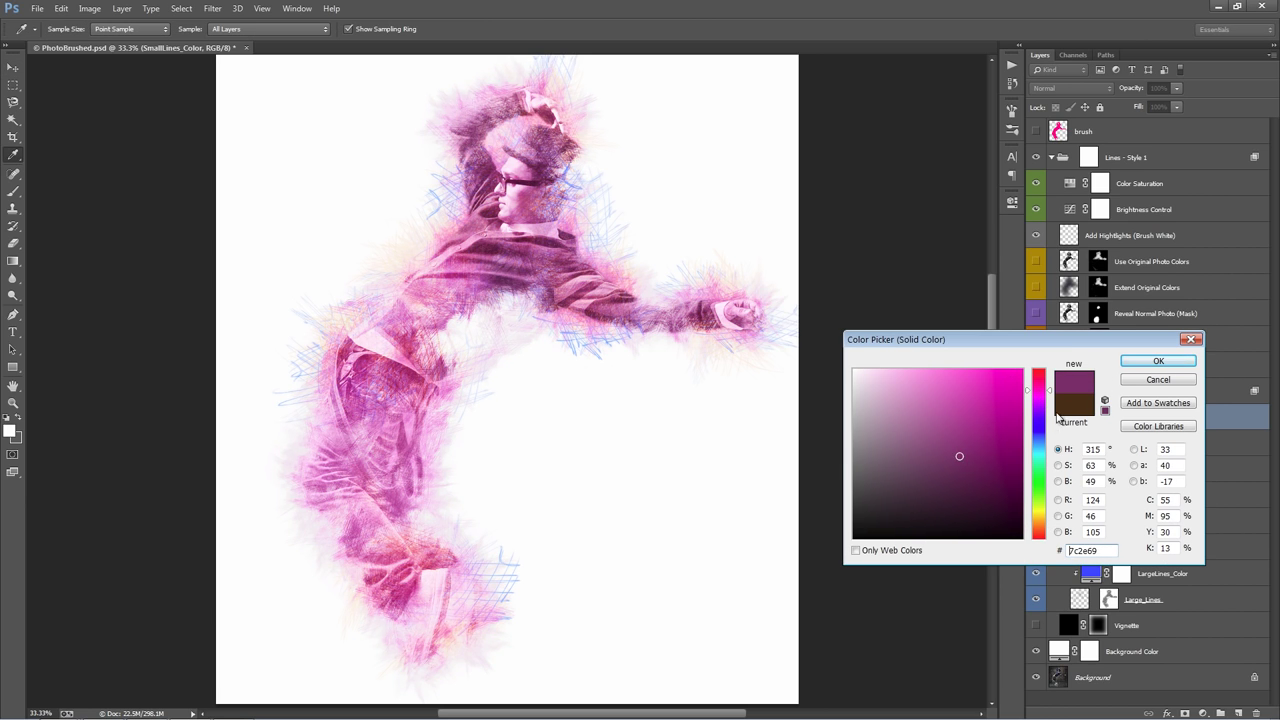
pyautogui.moveTo(1035, 438)
pyautogui.mouseDown()
pyautogui.moveTo(1046, 500)
pyautogui.moveTo(1040, 432)
pyautogui.mouseUp()
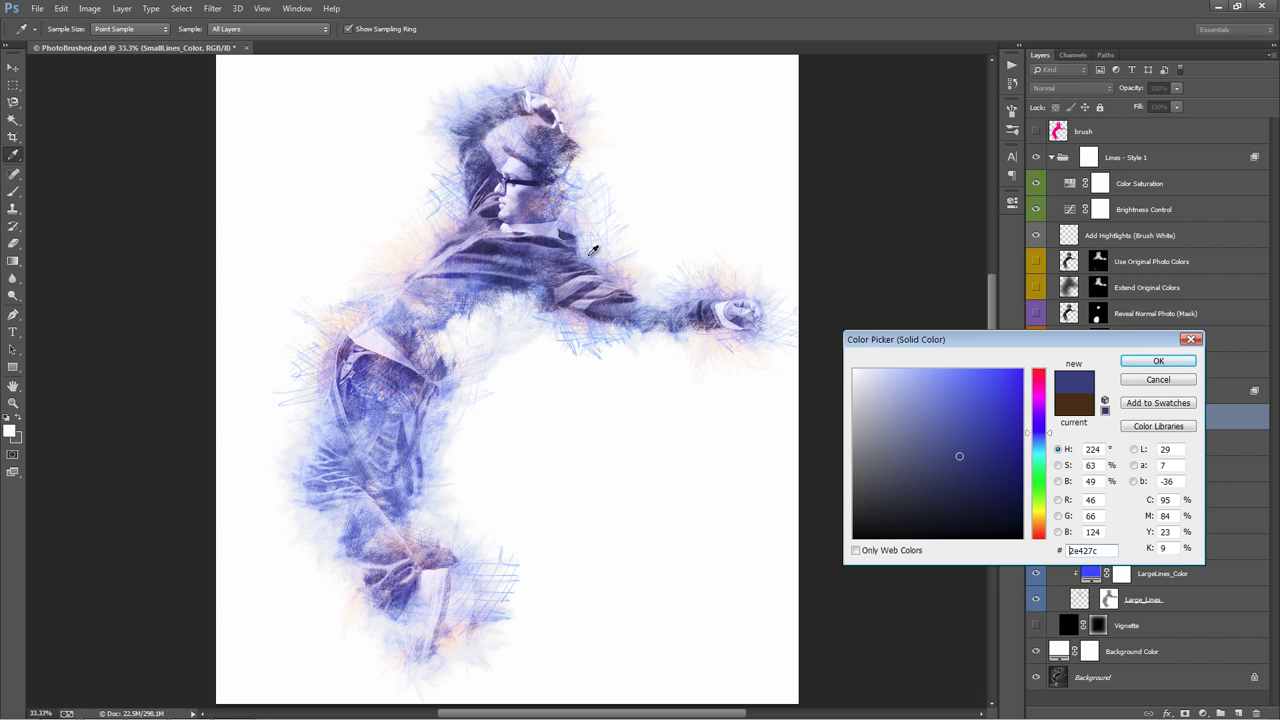
pyautogui.click(1158, 361)
pyautogui.hotkey('ctrl', 'z')
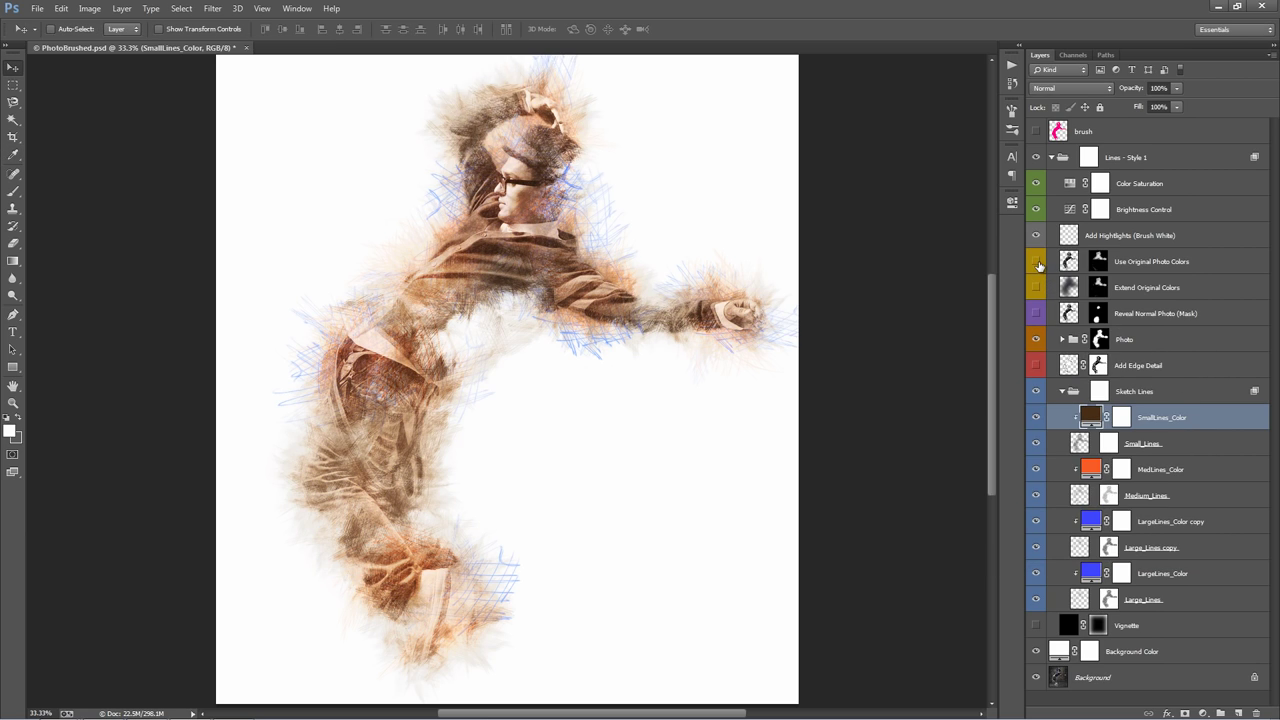
# Show the Use Original Photo Colors and Extend Original Colors layers with their masks disabled, and select both
pyautogui.click(1158, 264)
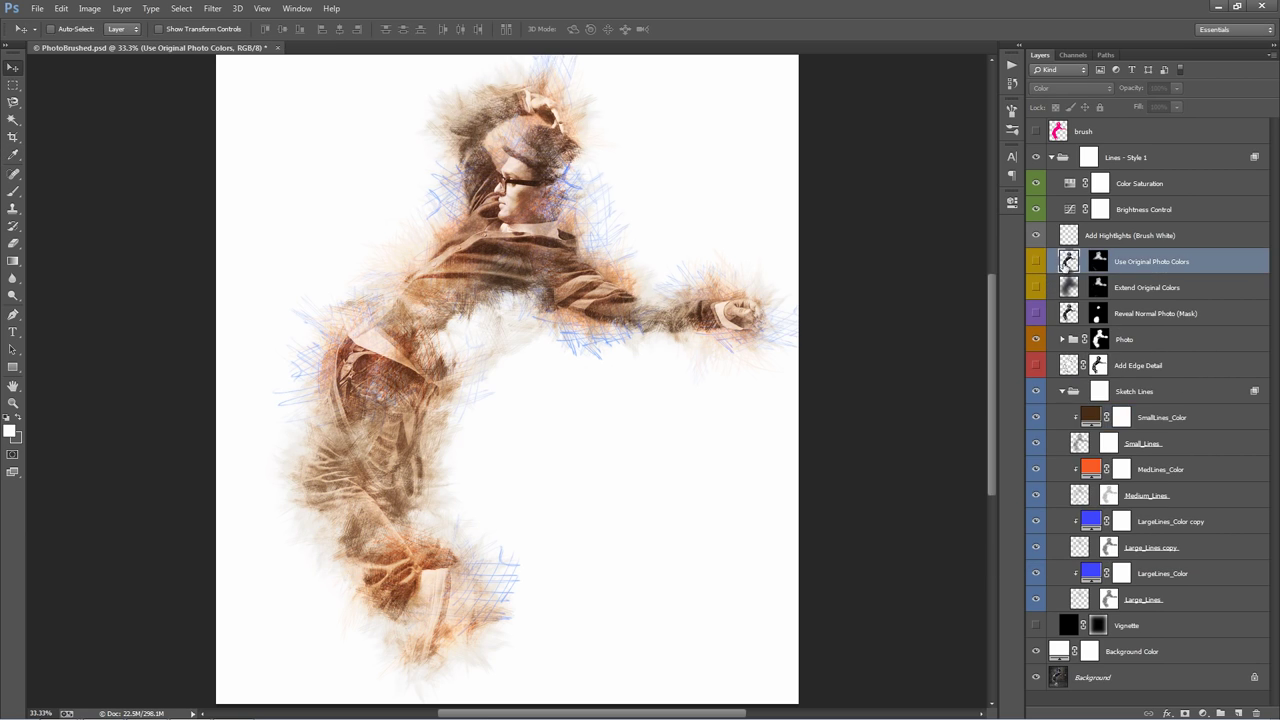
pyautogui.moveTo(1038, 260); pyautogui.dragTo(1038, 287)
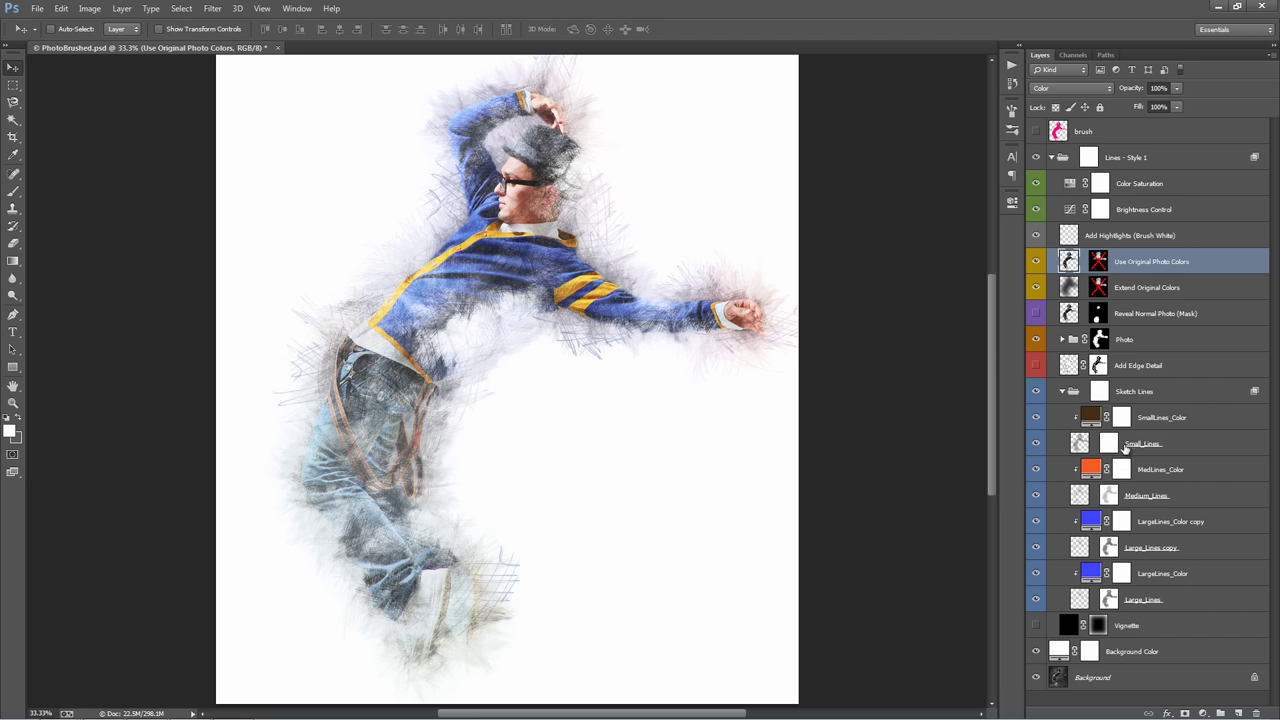
pyautogui.keyDown('shift'); pyautogui.click(1147, 289); pyautogui.keyUp('shift')
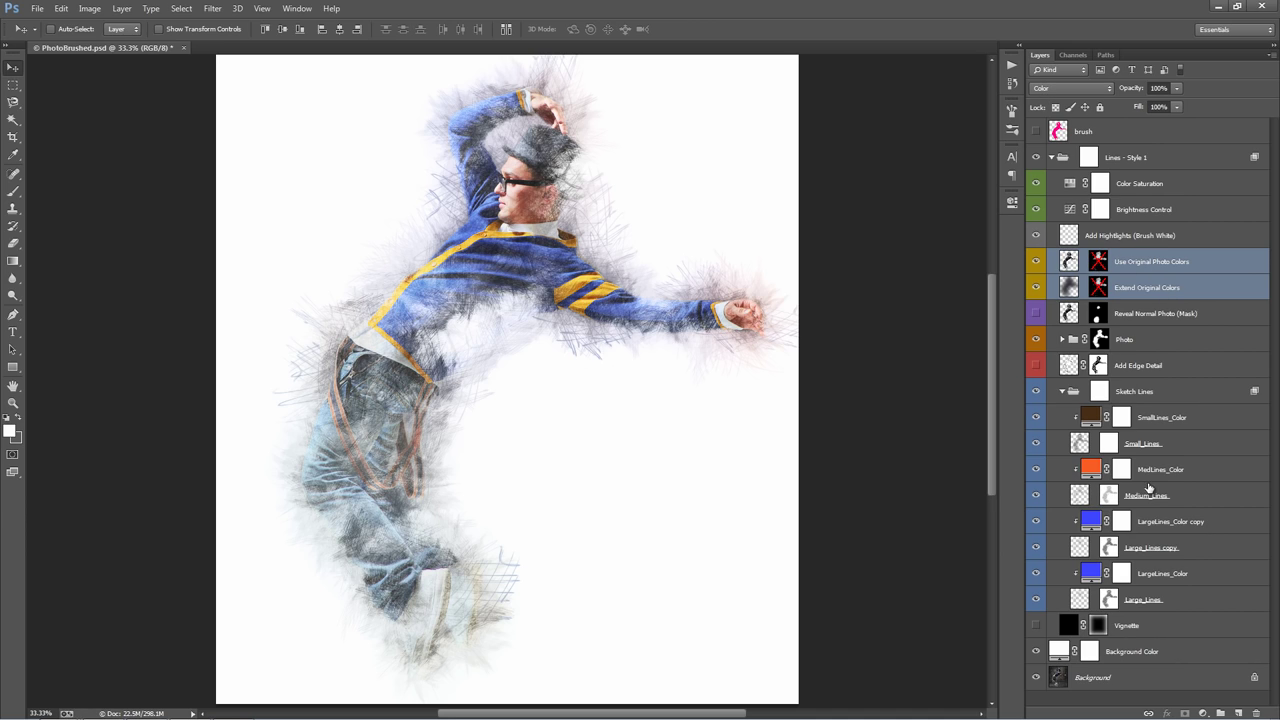
pyautogui.click(1063, 392)
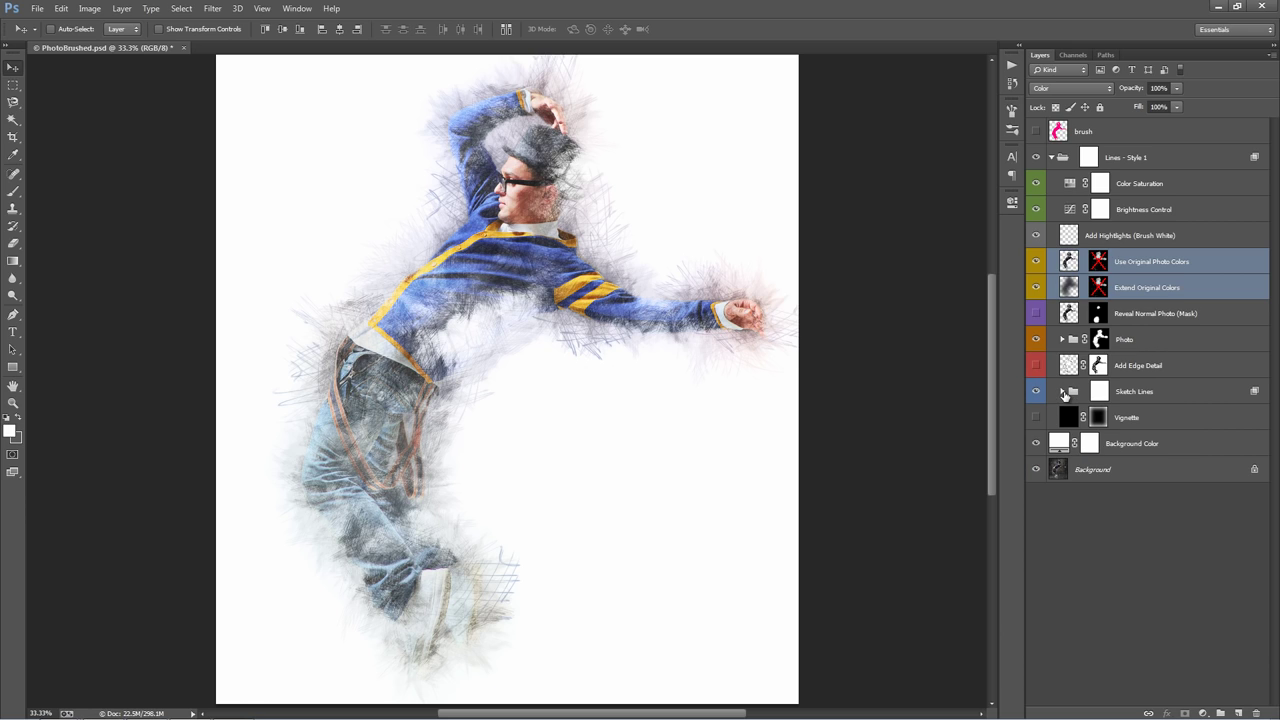
pyautogui.click(1063, 392)
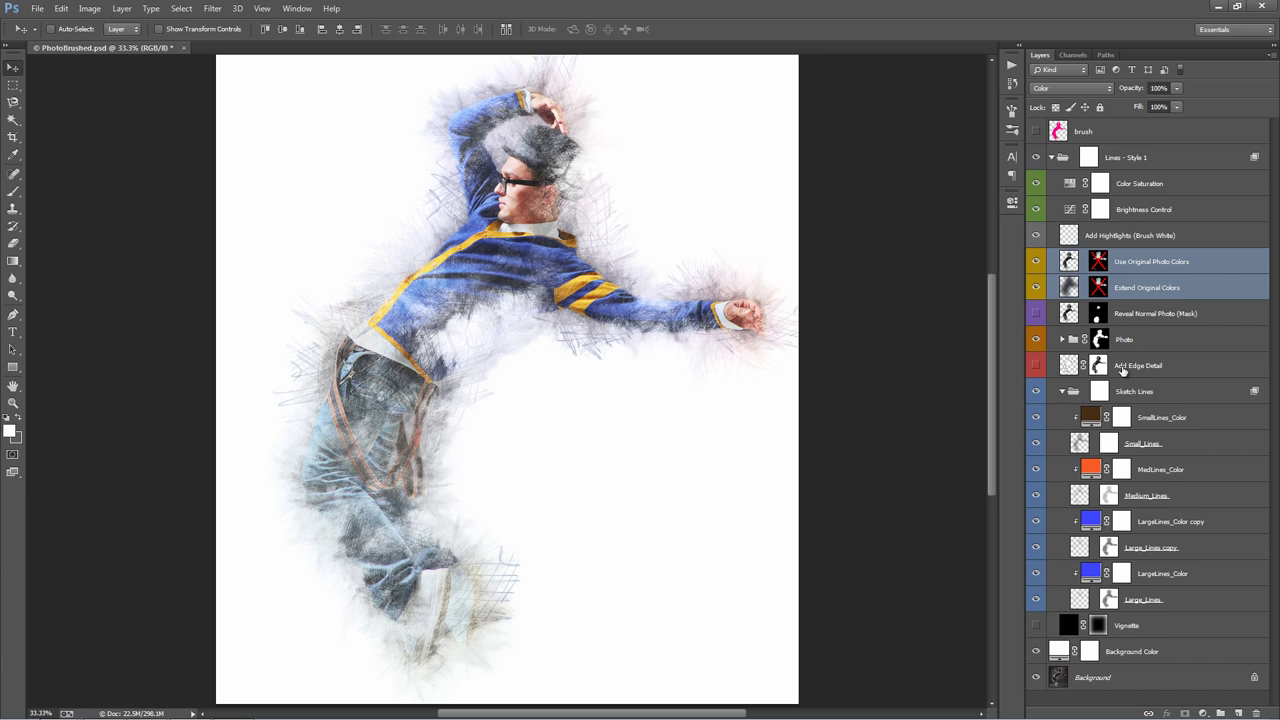
# Hide both original-colour layers and the small, medium and large line colour fills, leaving the Sketch Lines group collapsed
pyautogui.click(1036, 261)
pyautogui.click(1036, 288)
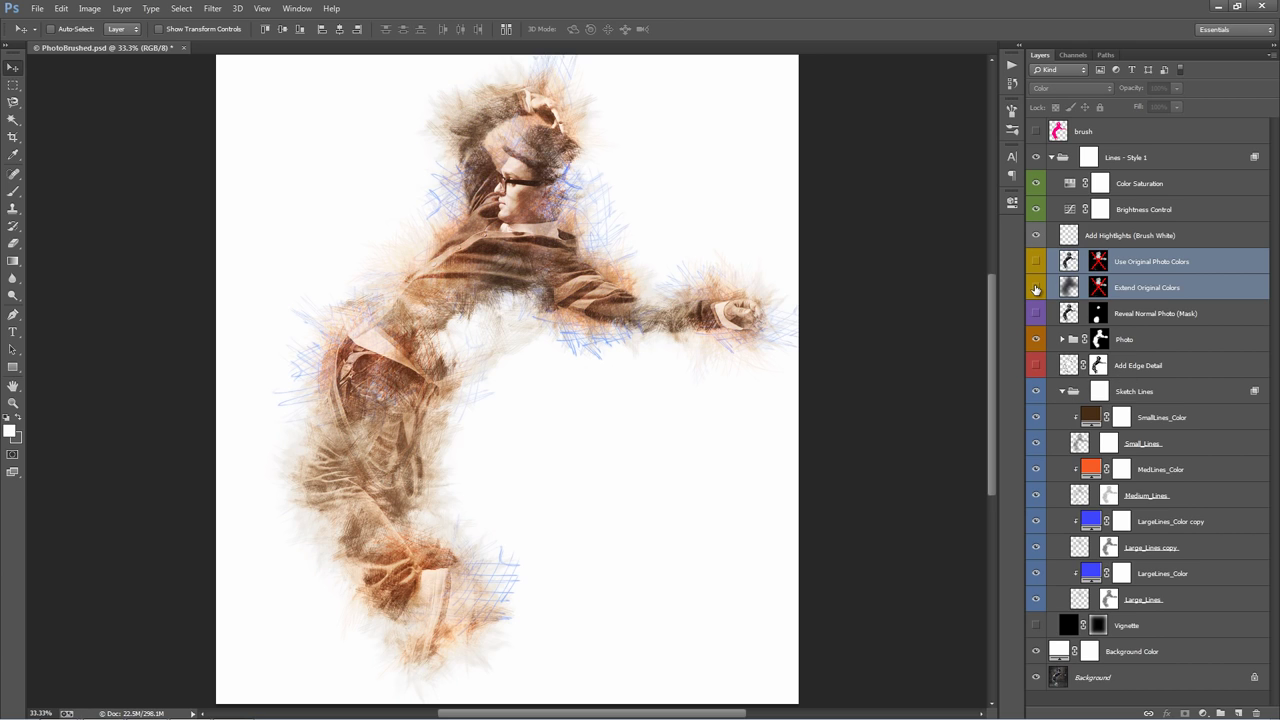
pyautogui.click(1036, 418)
pyautogui.click(1036, 470)
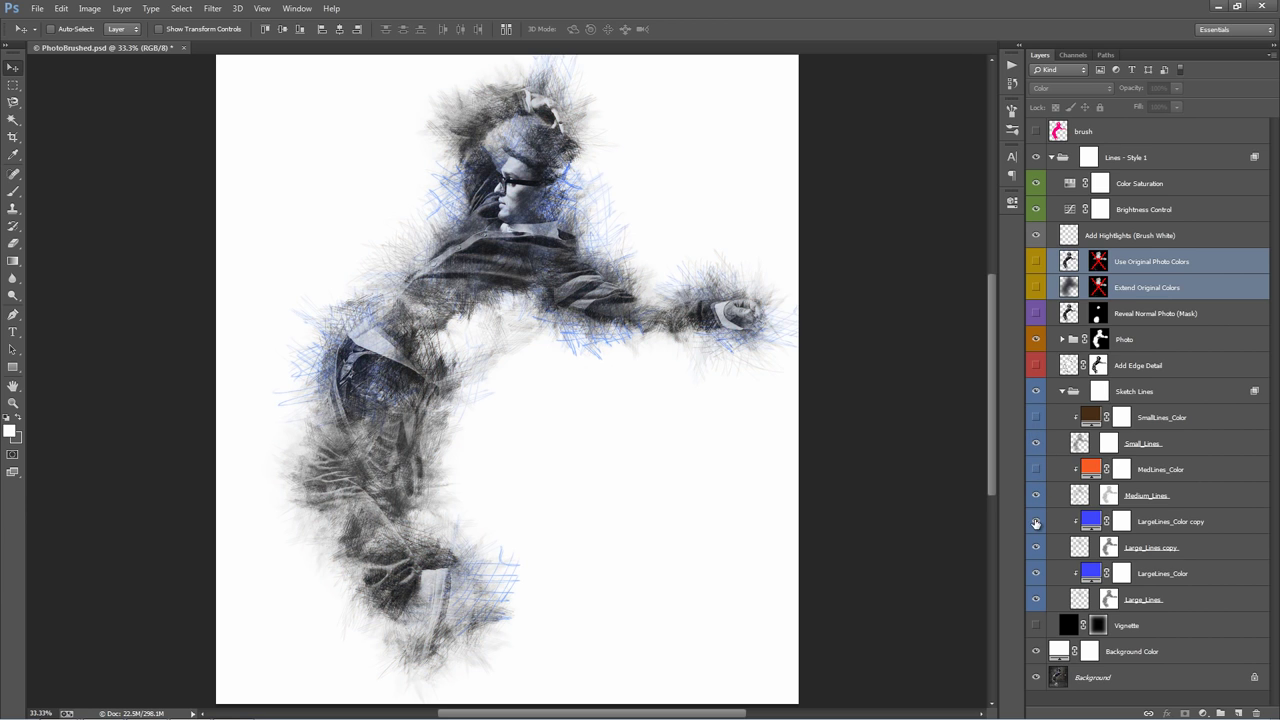
pyautogui.click(1036, 522)
pyautogui.click(1062, 392)
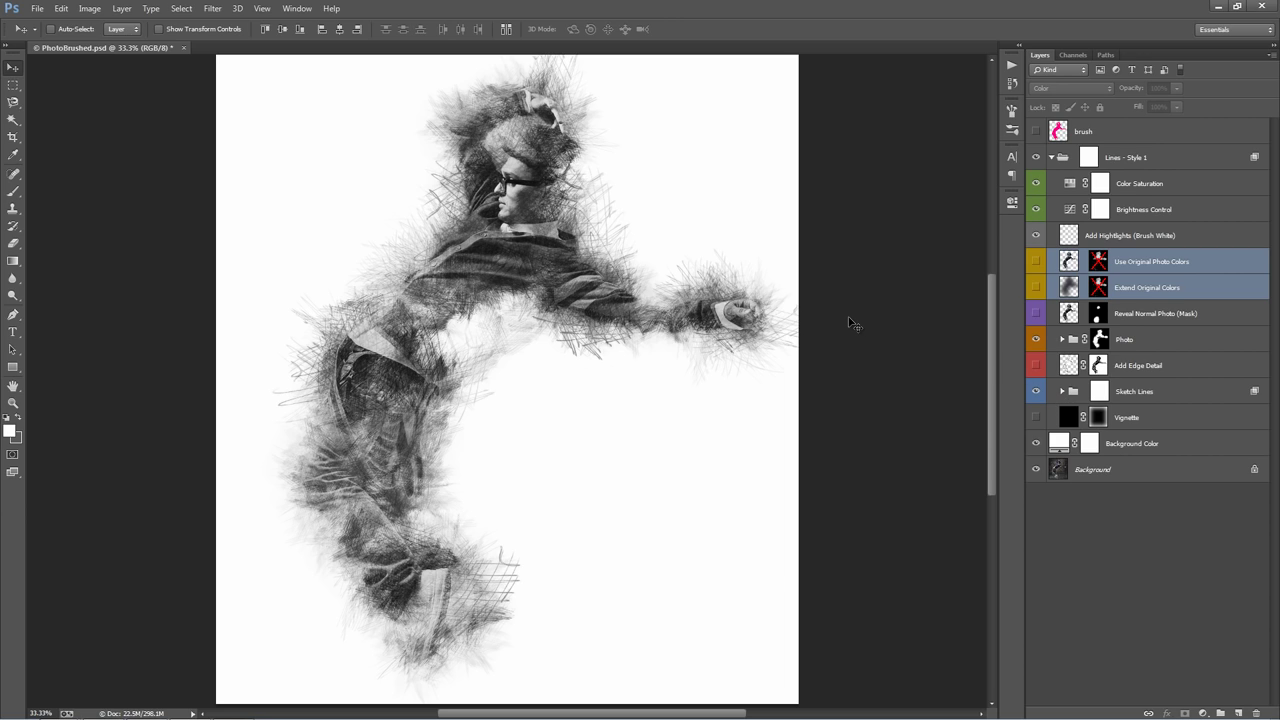
# Duplicate the Sketch Lines group and expand the copy
pyautogui.click(1163, 396)
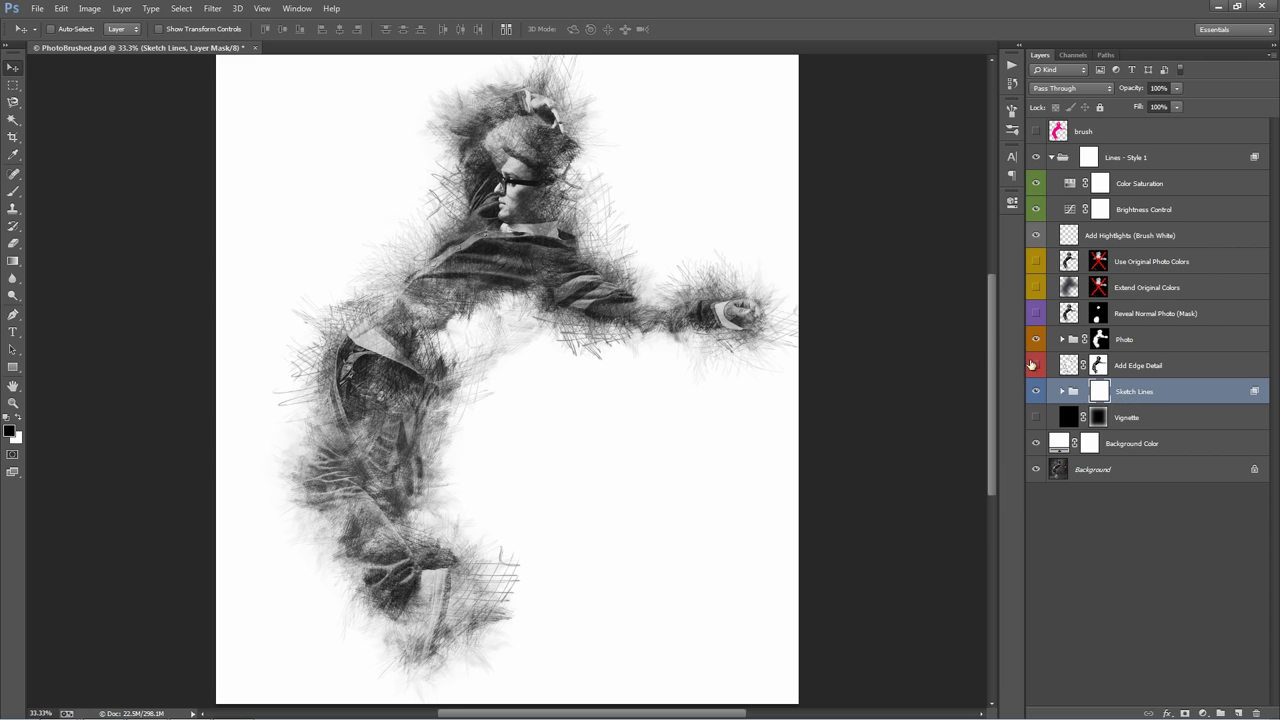
pyautogui.hotkey('ctrl', 'j')
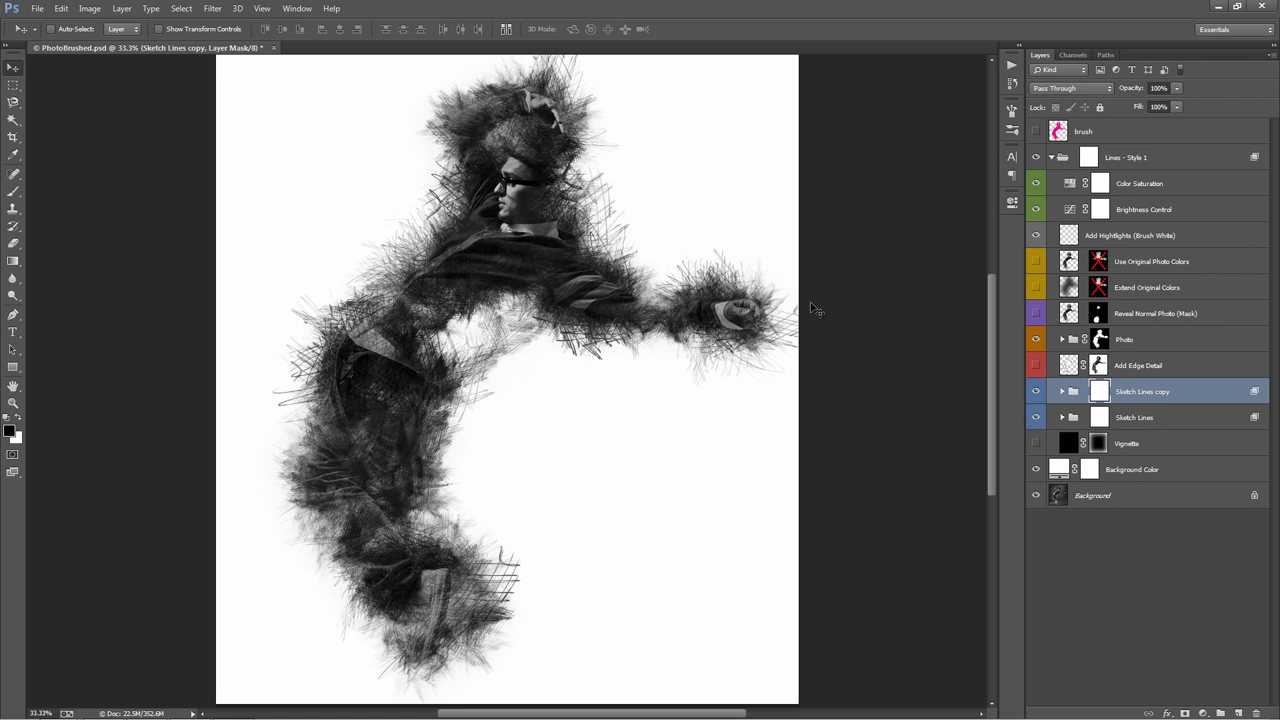
pyautogui.click(1063, 392)
pyautogui.scroll(-1, 1063, 392)
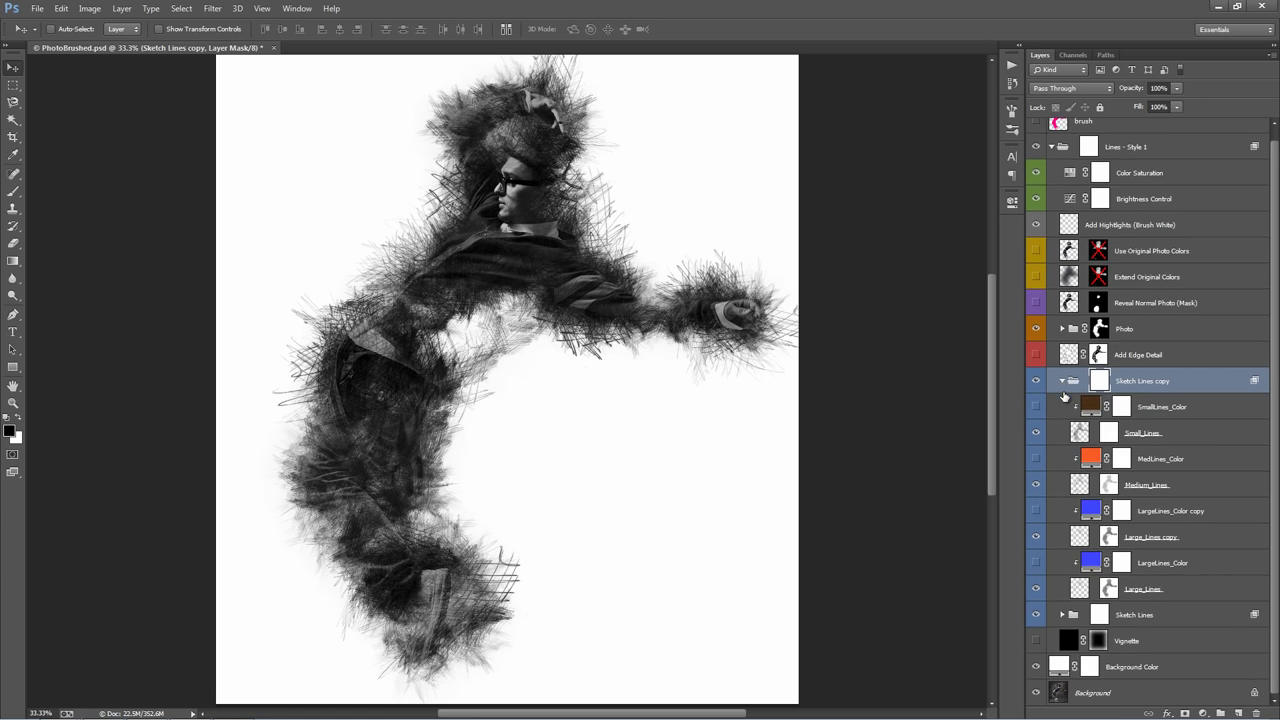
# Move the Small_Lines, Large_Lines copy and Large_Lines layers of the duplicated group to spread strokes farther around the figure
pyautogui.click(1160, 440)
pyautogui.keyDown('ctrl'); pyautogui.click(737, 333); pyautogui.keyUp('ctrl')
pyautogui.moveTo(737, 333); pyautogui.dragTo(757, 286)
pyautogui.click(1160, 540)
pyautogui.moveTo(671, 357)
pyautogui.mouseDown()
pyautogui.moveTo(674, 288)
pyautogui.moveTo(660, 290)
pyautogui.mouseUp()
pyautogui.click(1143, 589)
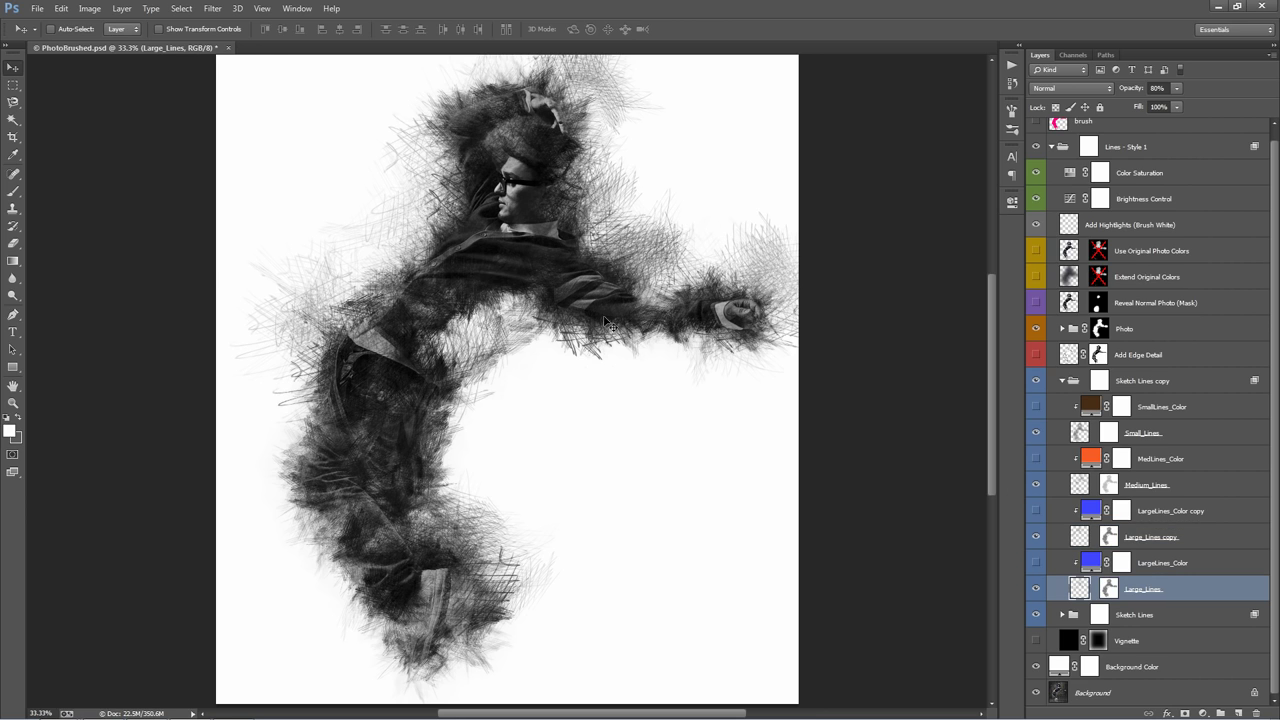
pyautogui.moveTo(690, 400)
pyautogui.mouseDown()
pyautogui.moveTo(647, 368)
pyautogui.moveTo(652, 393)
pyautogui.moveTo(623, 389)
pyautogui.mouseUp()
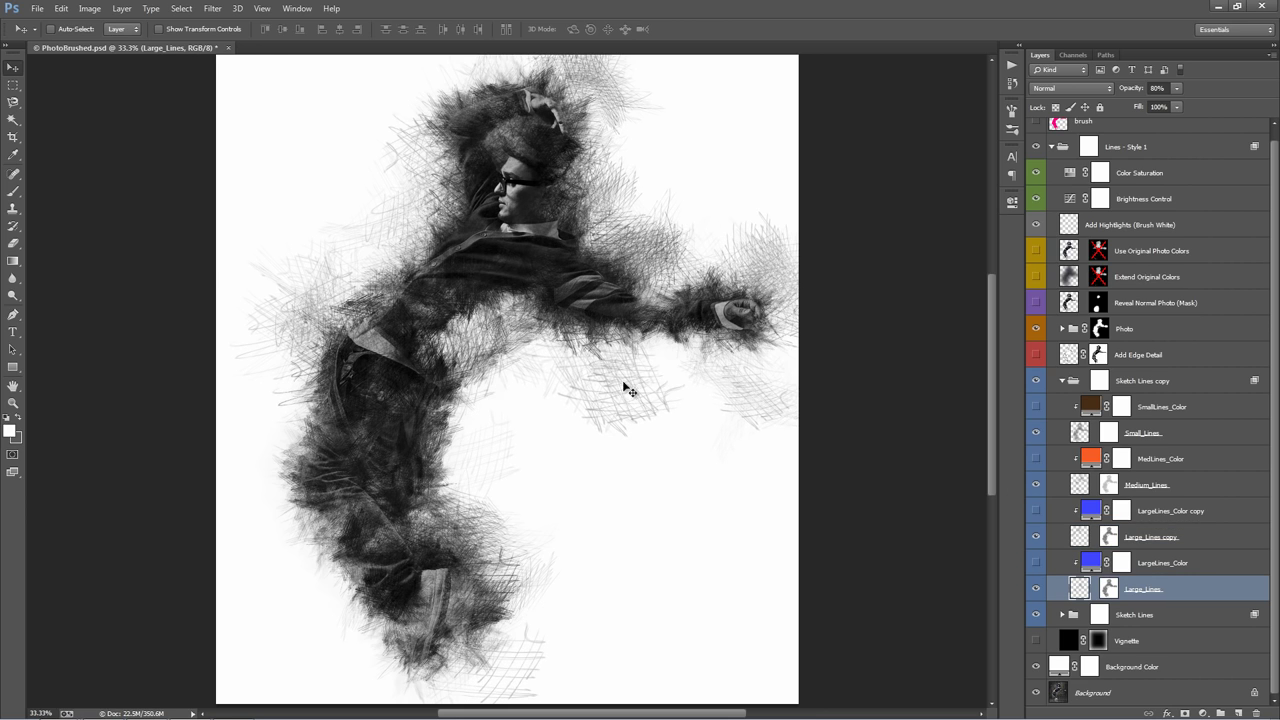
# Merge the collapsed Sketch Lines copy group into one layer and move it across the figure
pyautogui.click(1062, 380)
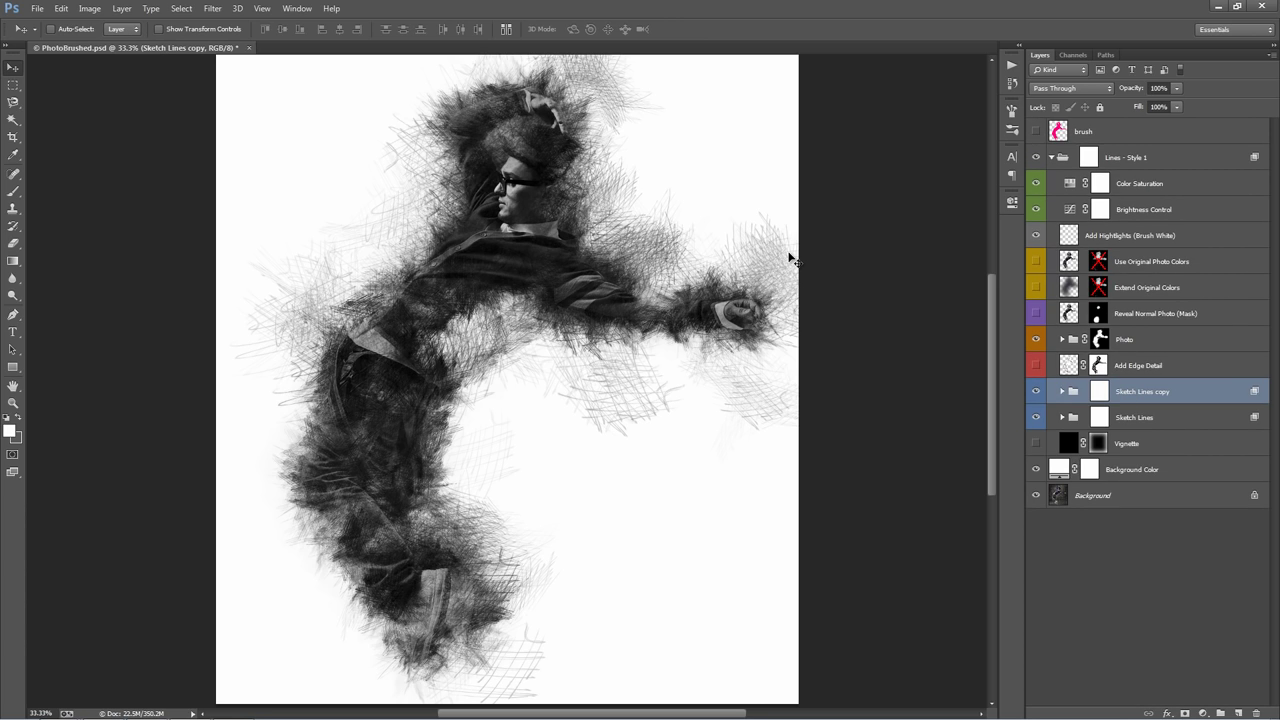
pyautogui.hotkey('ctrl', 'e')
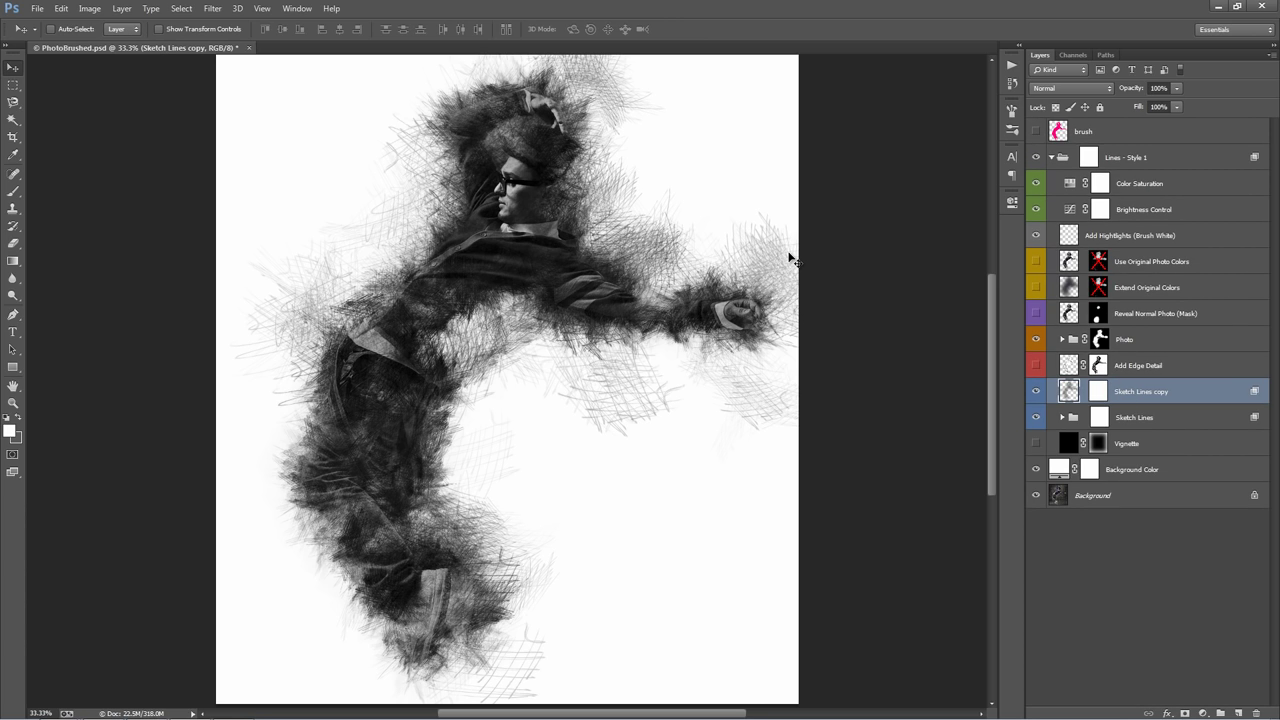
pyautogui.moveTo(789, 259)
pyautogui.mouseDown()
pyautogui.moveTo(540, 236)
pyautogui.moveTo(697, 296)
pyautogui.moveTo(577, 170)
pyautogui.moveTo(470, 235)
pyautogui.moveTo(680, 280)
pyautogui.moveTo(810, 278)
pyautogui.moveTo(570, 290)
pyautogui.mouseUp()
# Undo the merge, the line moves and the duplication of the Sketch Lines group
pyautogui.hotkey('ctrl', 'alt', 'z')
pyautogui.hotkey('ctrl', 'alt', 'z')
pyautogui.hotkey('ctrl', 'alt', 'z')
pyautogui.hotkey('ctrl', 'alt', 'z')
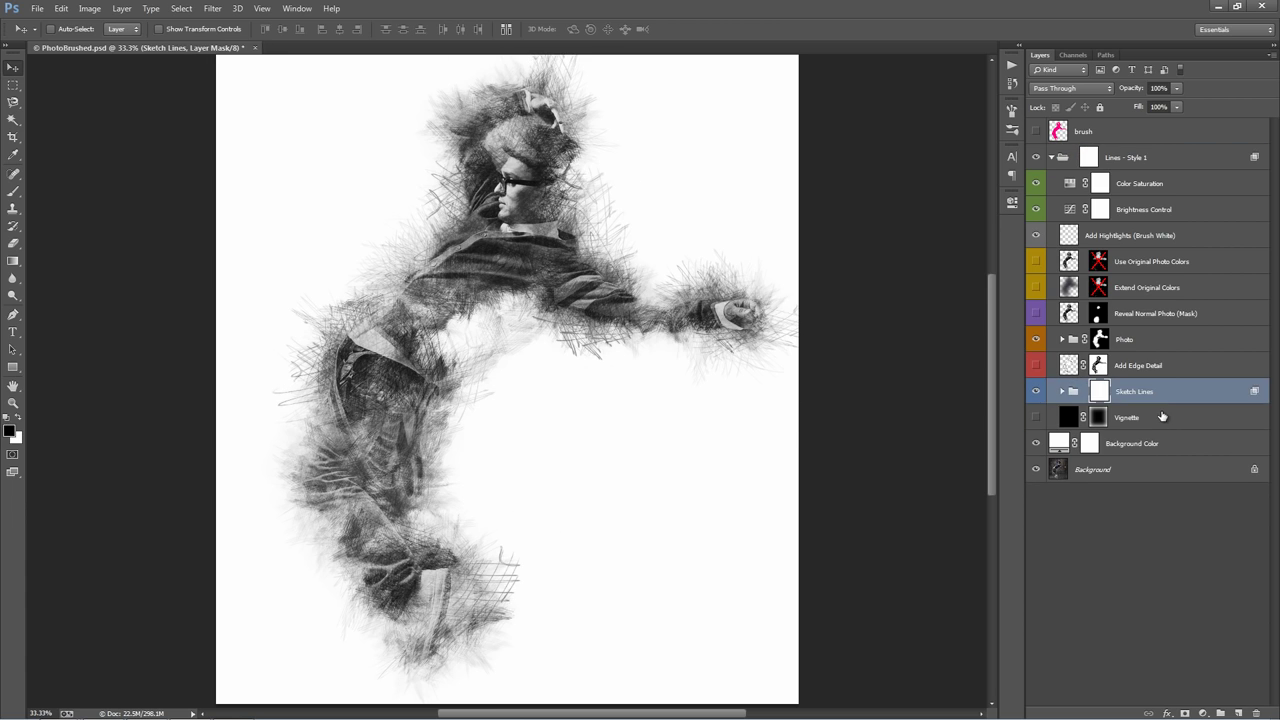
# Compare the image with and without the Vignette layer, leaving the layer hidden
pyautogui.click(1150, 414)
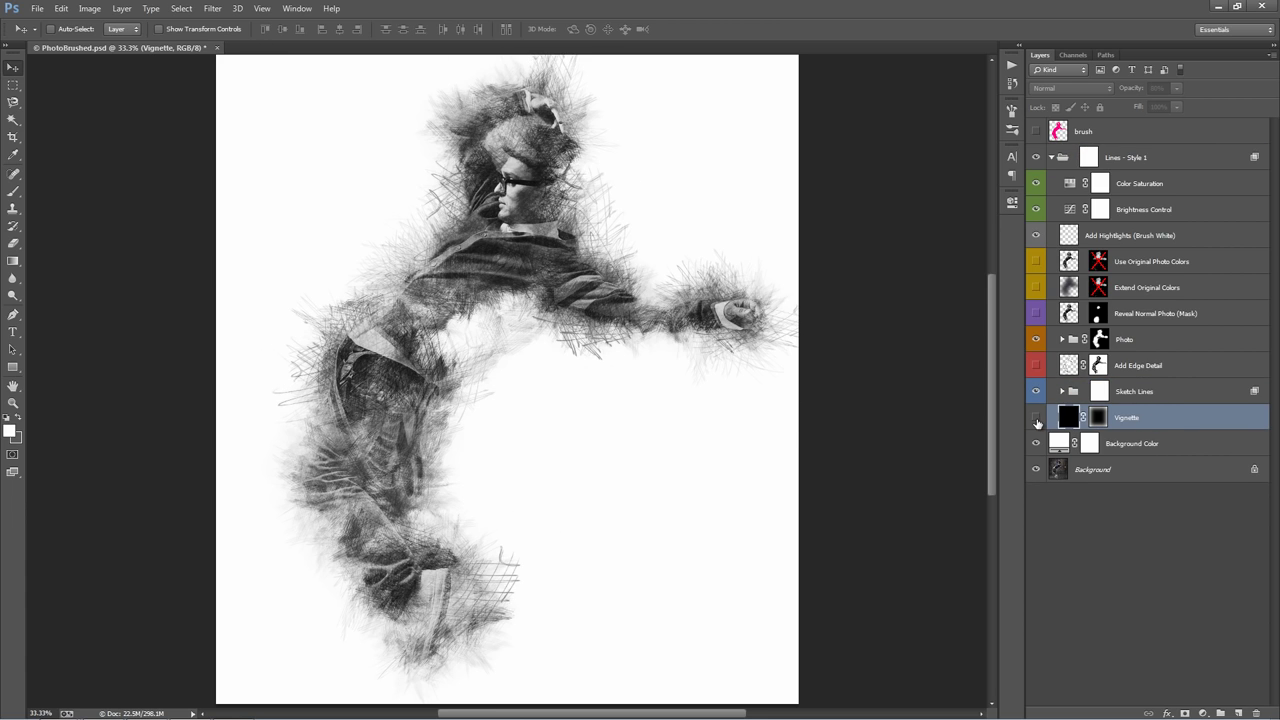
pyautogui.click(1036, 418)
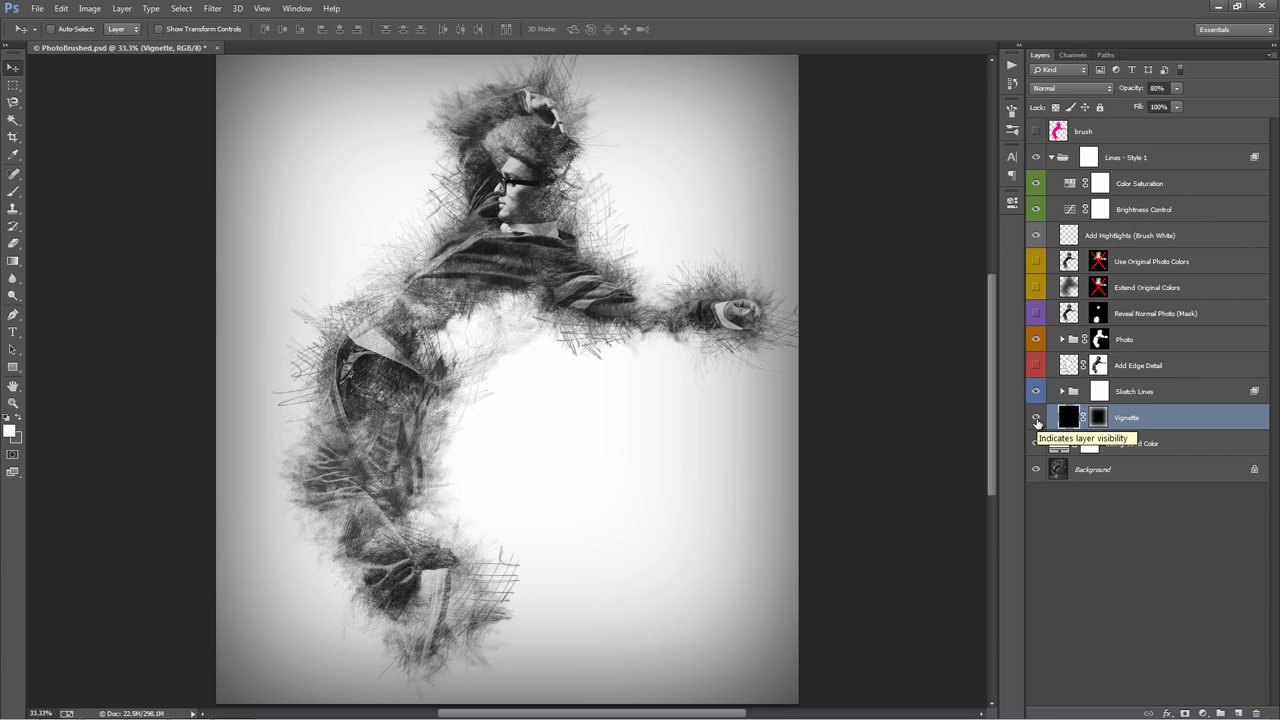
pyautogui.click(1036, 418)
pyautogui.click(1036, 418)
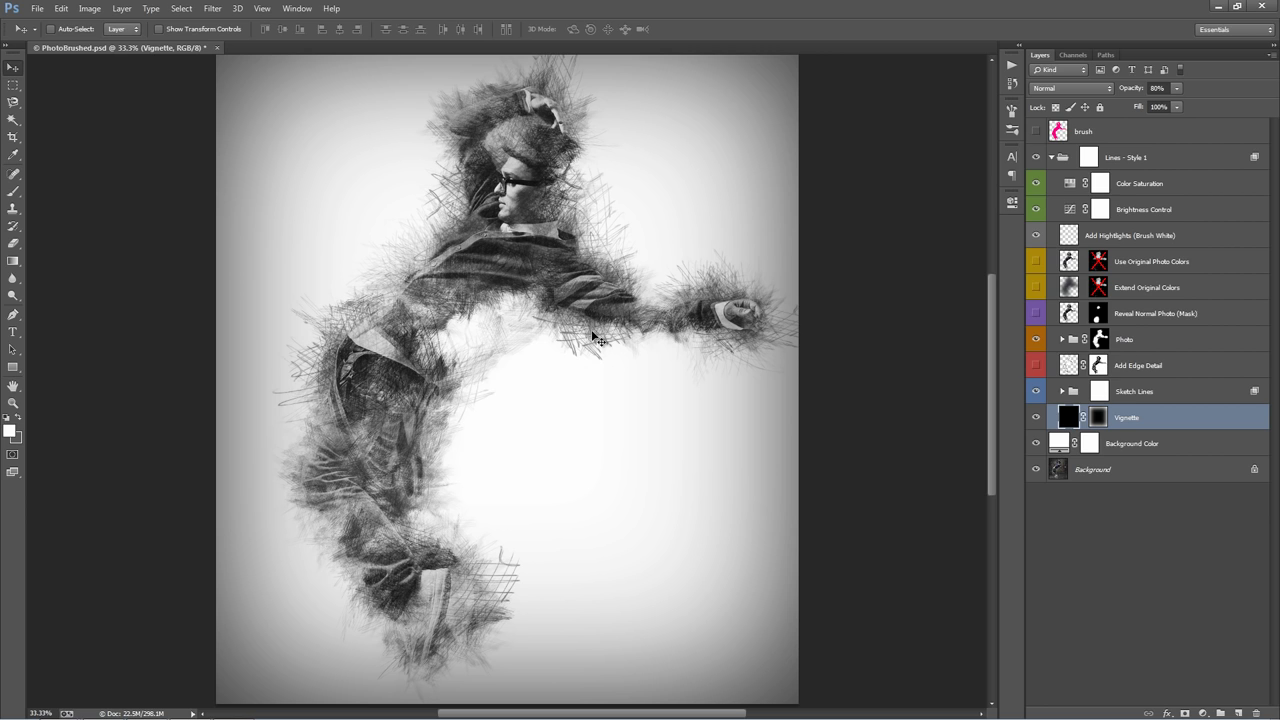
pyautogui.click(1036, 418)
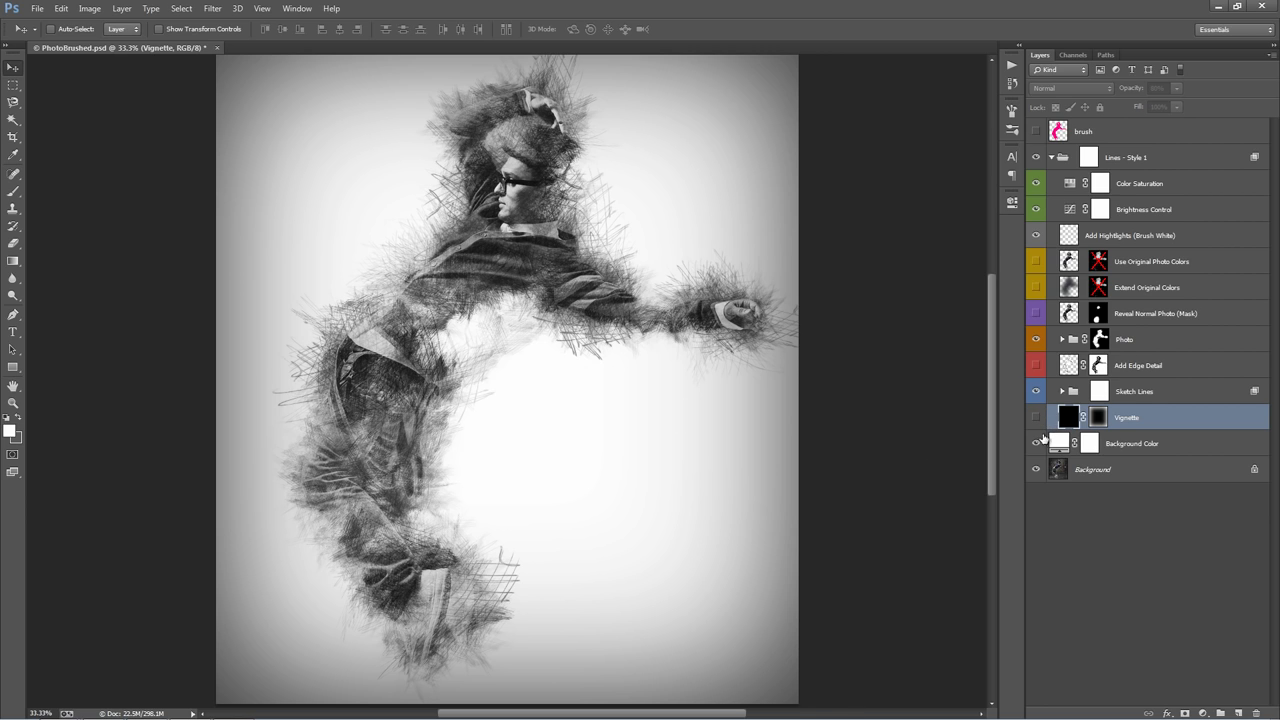
# Try a light green aef266 fill on the Background Color layer and discard it
pyautogui.click(1058, 444)
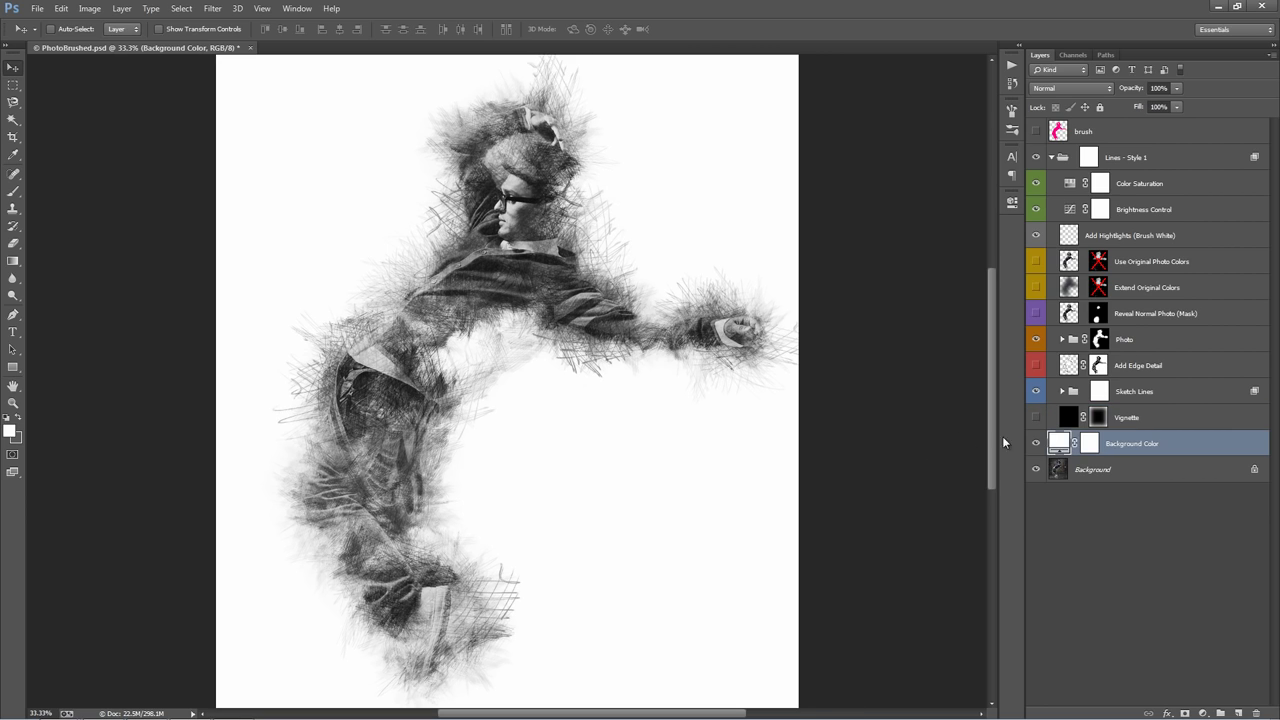
pyautogui.doubleClick(1059, 443)
pyautogui.click(845, 319)
pyautogui.moveTo(926, 345); pyautogui.dragTo(927, 437)
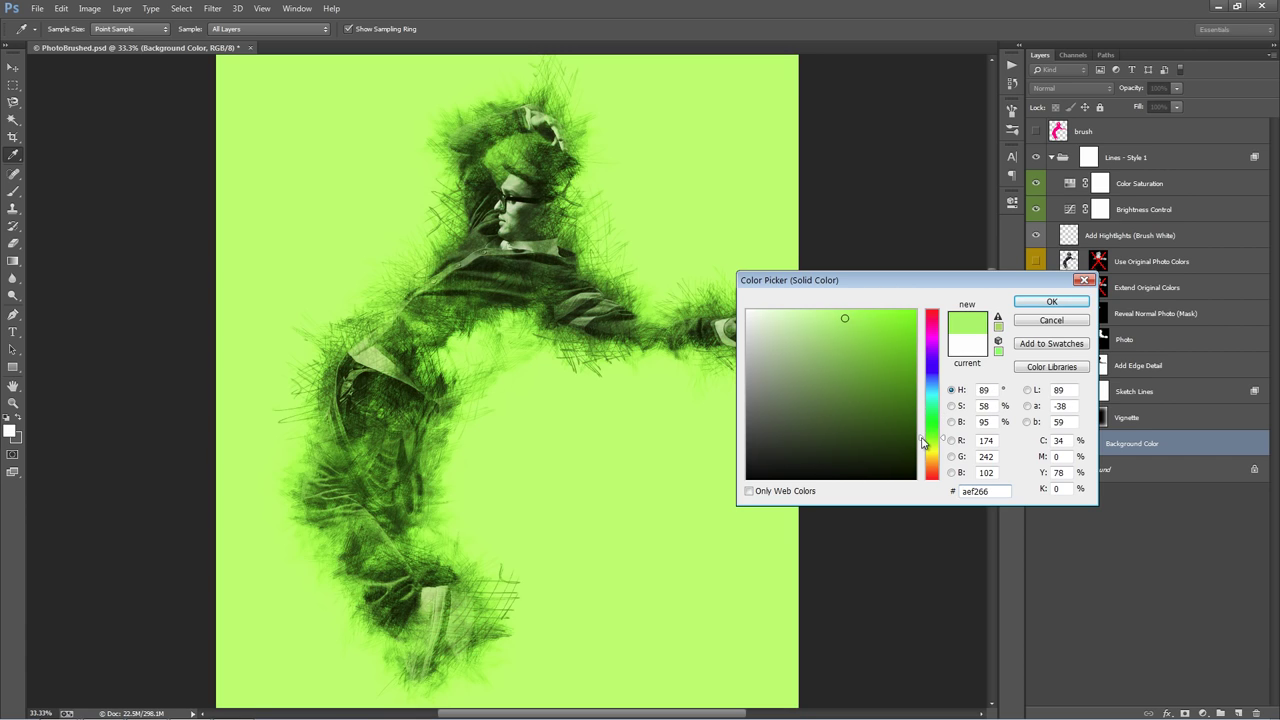
pyautogui.click(1052, 321)
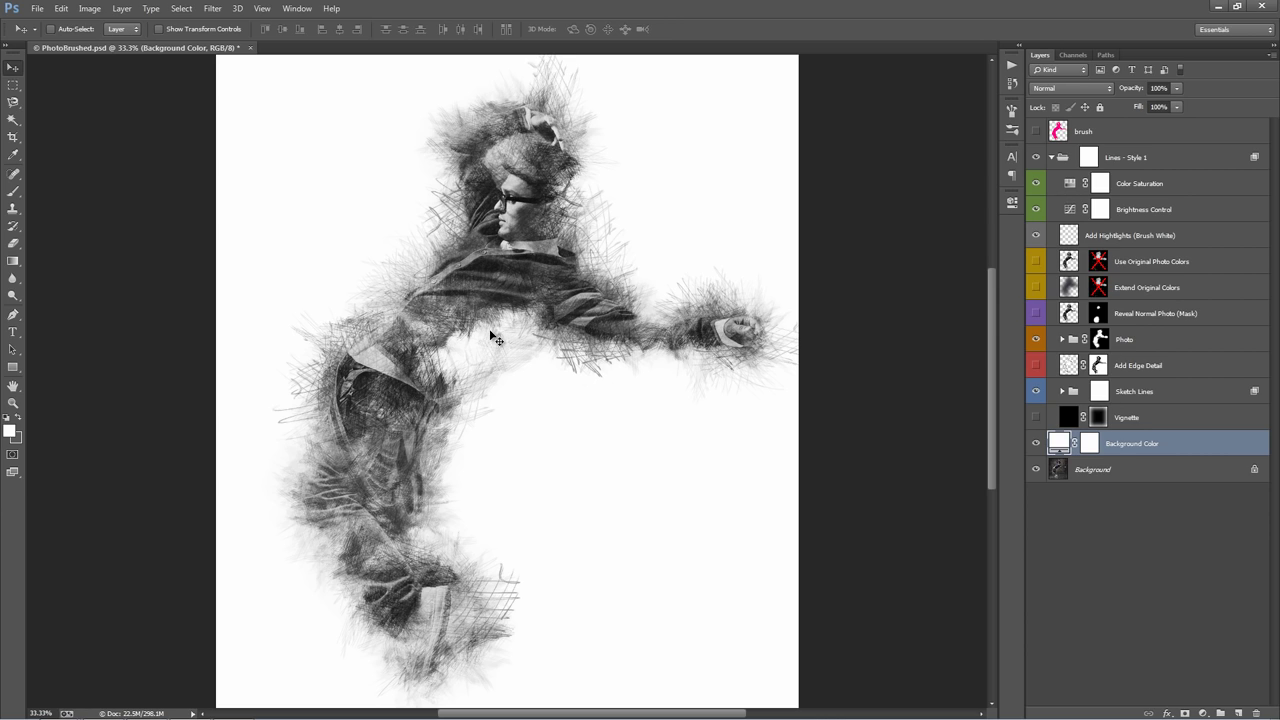
# Collapse the Lines - Style 1 group and merge it into a single layer
pyautogui.click(1051, 157)
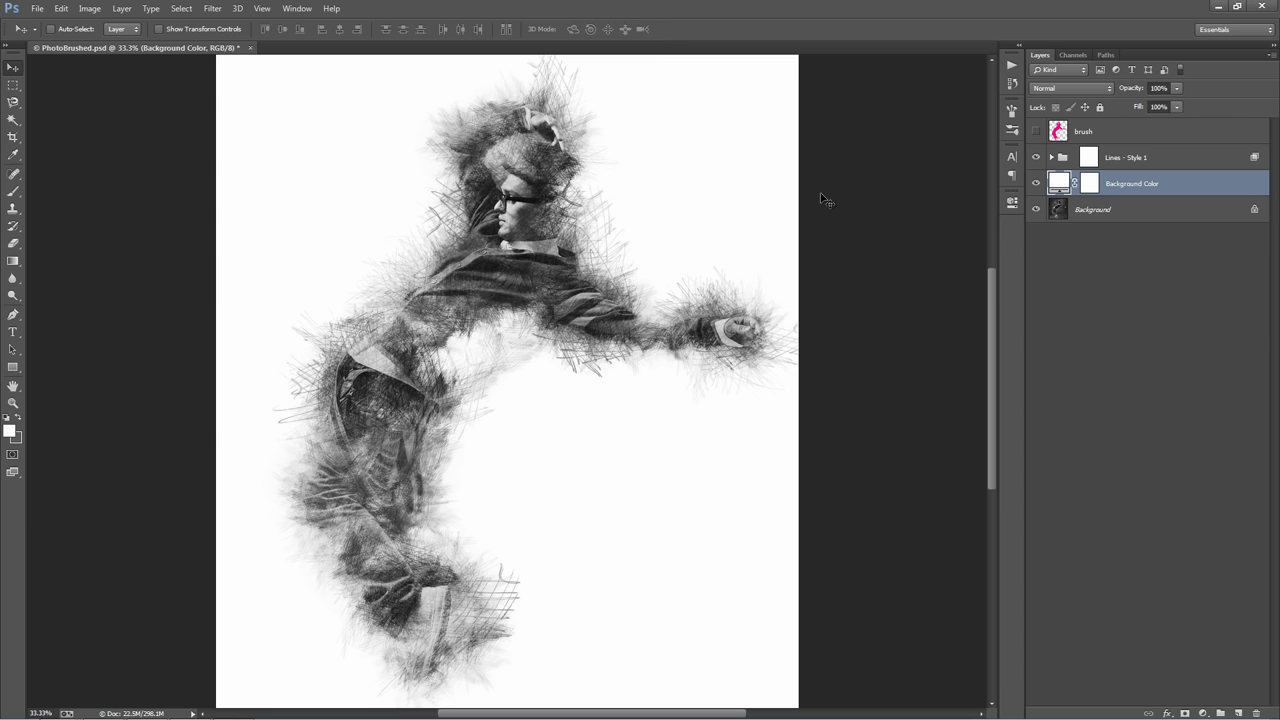
pyautogui.click(1120, 165)
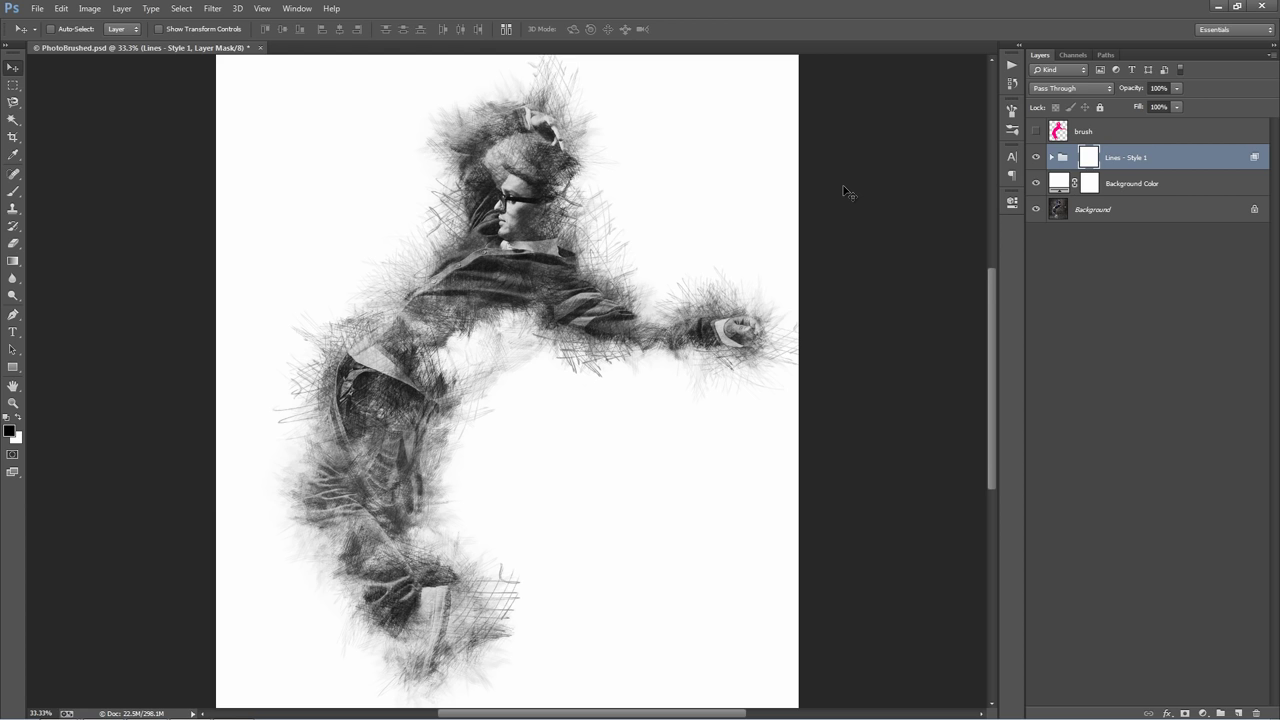
pyautogui.hotkey('ctrl', 'e')
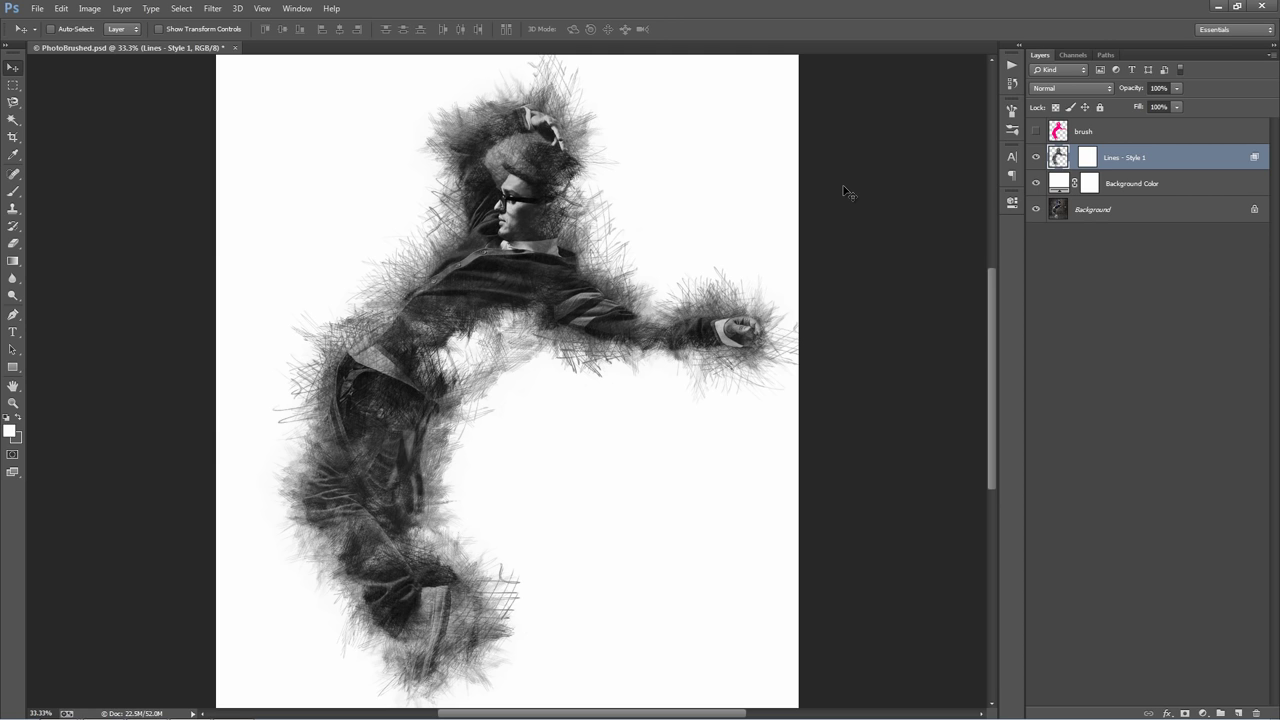
# Undo the merge of the Lines - Style 1 group and merge it into a single layer again
pyautogui.hotkey('ctrl', 'z')
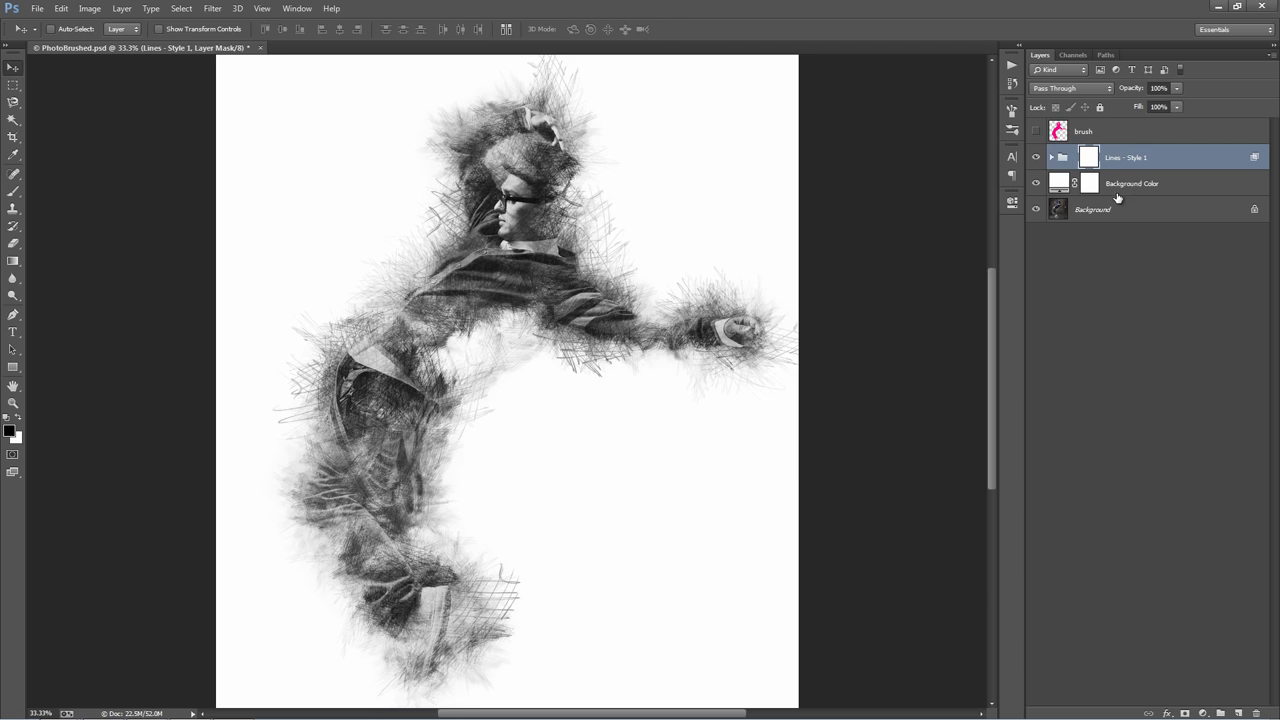
pyautogui.click(1114, 195)
pyautogui.click(1137, 162)
pyautogui.hotkey('ctrl', 'e')
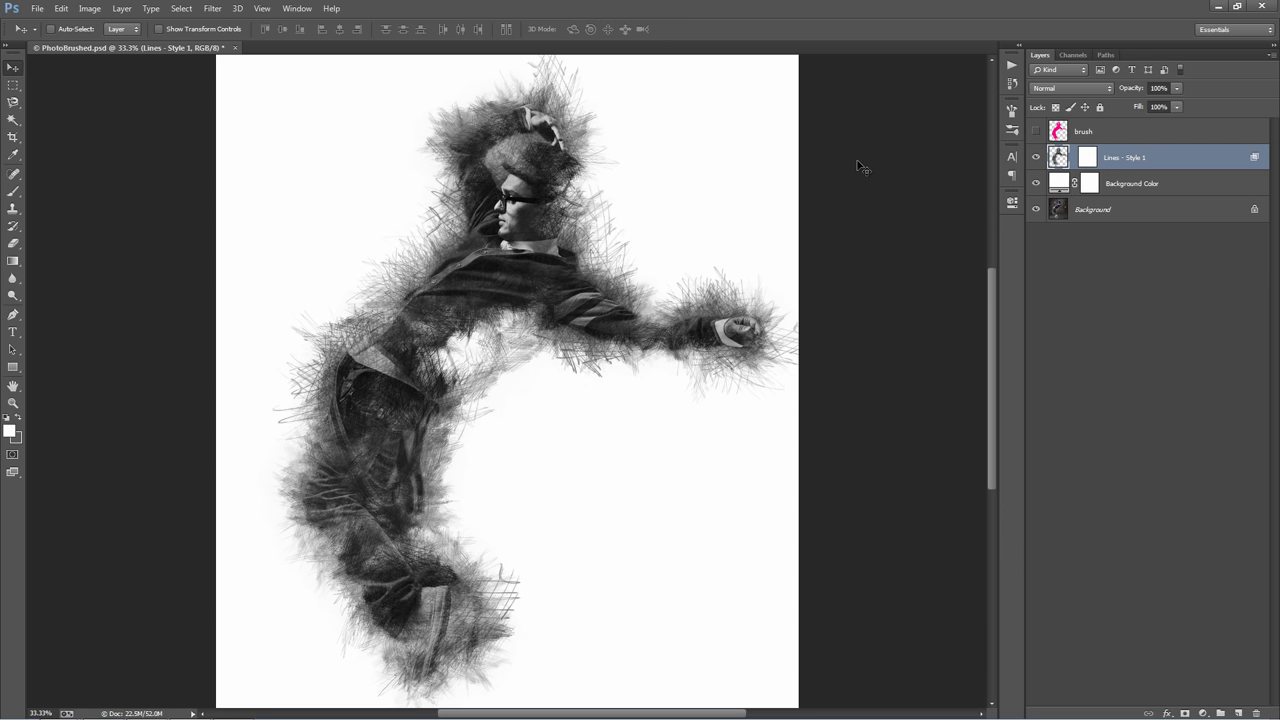
# Add a Curves adjustment layer above the merged Lines - Style 1 layer and raise the curve's midtones to brighten the artwork
pyautogui.click(1203, 713)
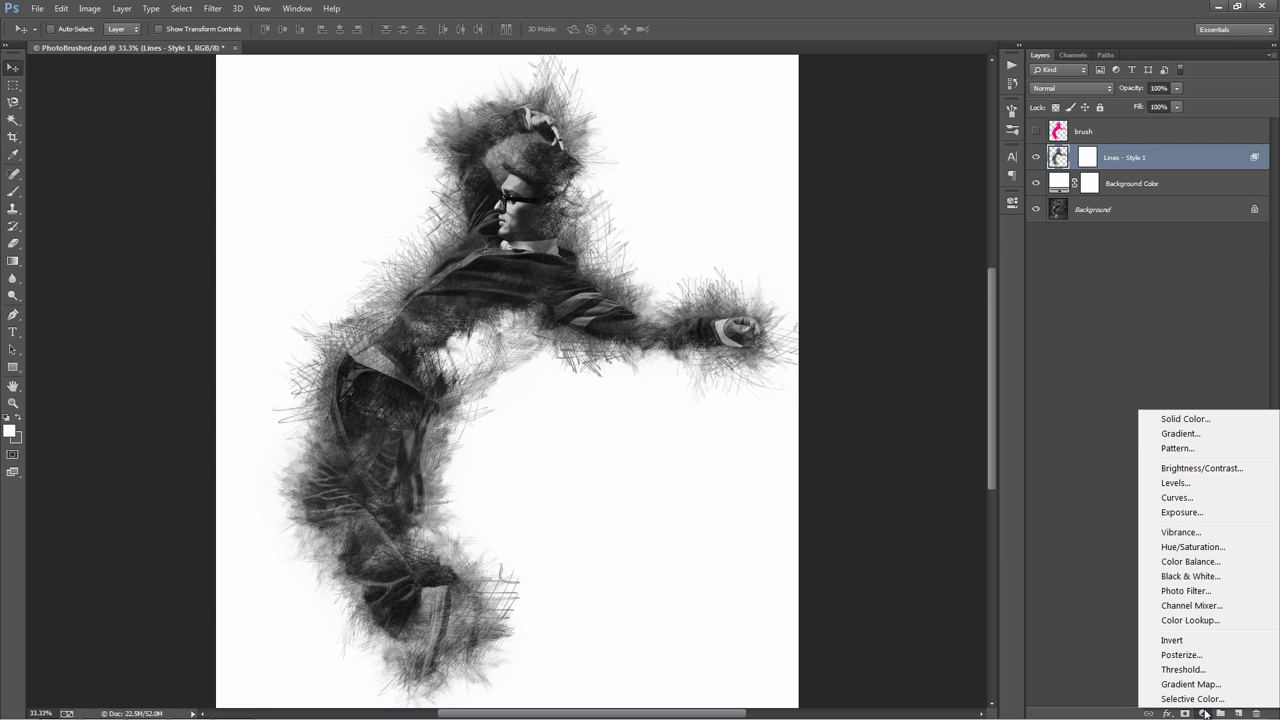
pyautogui.click(1188, 499)
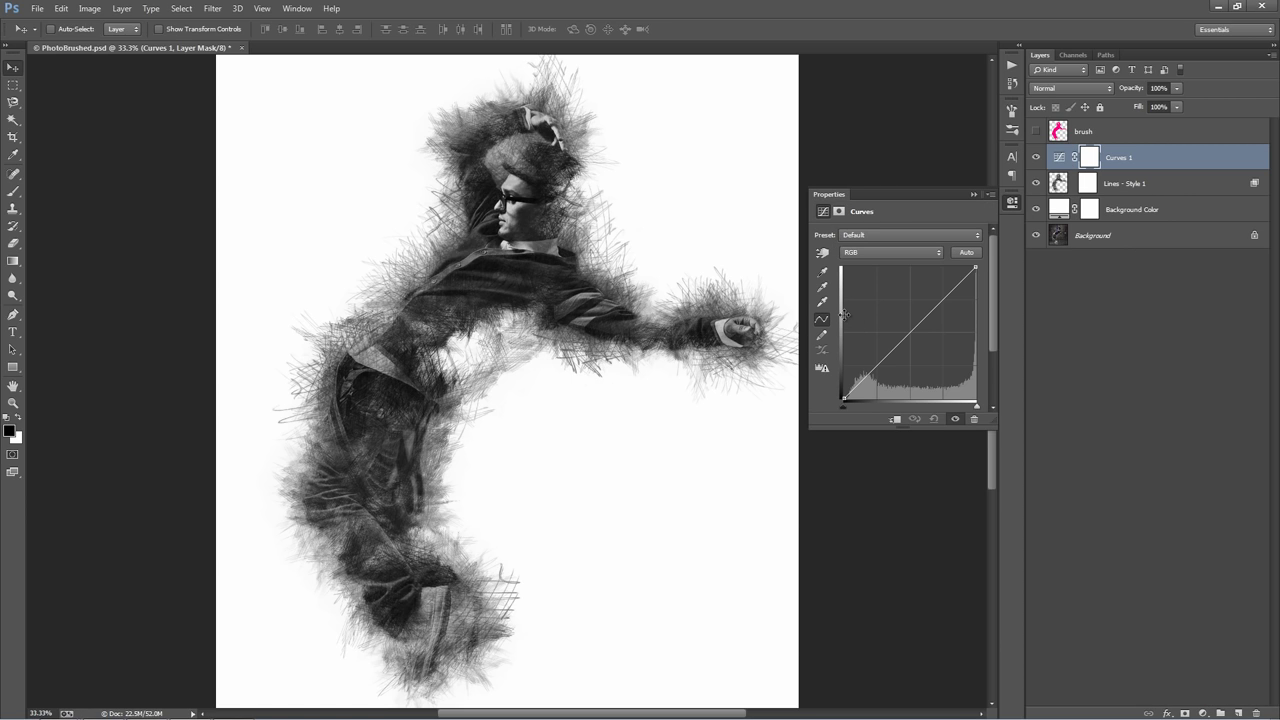
pyautogui.click(909, 331)
pyautogui.moveTo(909, 331); pyautogui.dragTo(896, 322)
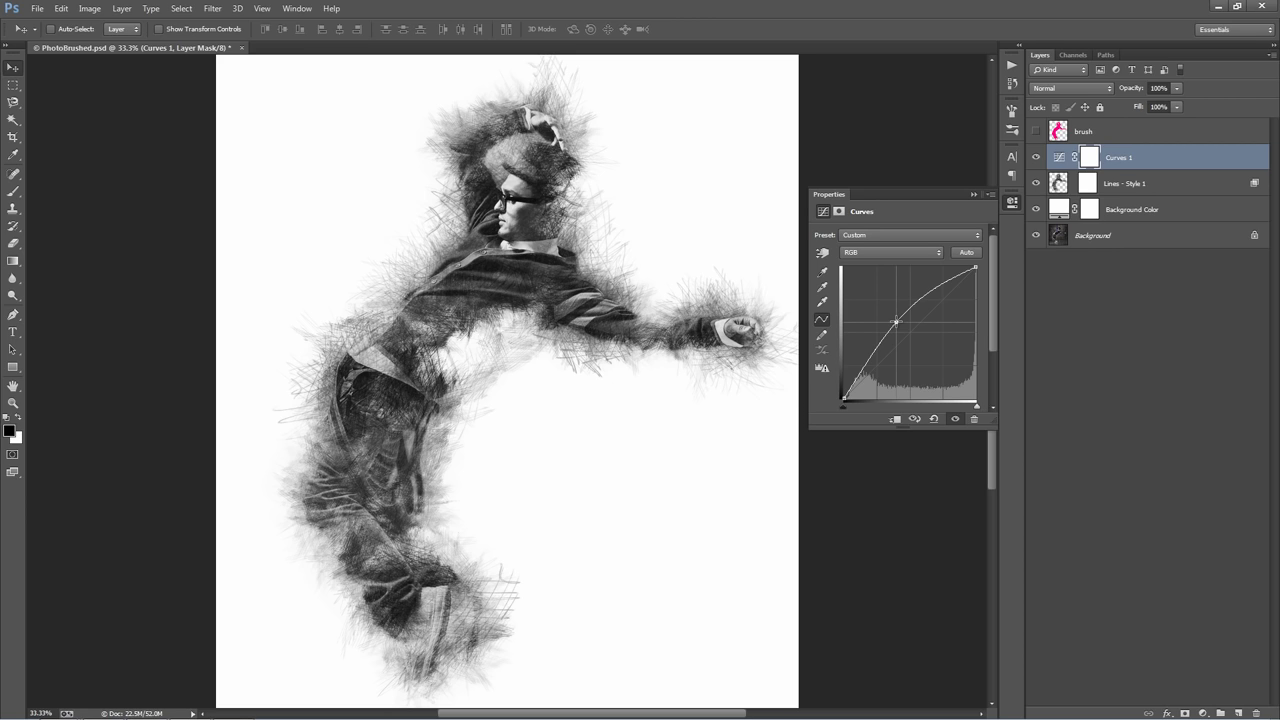
pyautogui.click(970, 193)
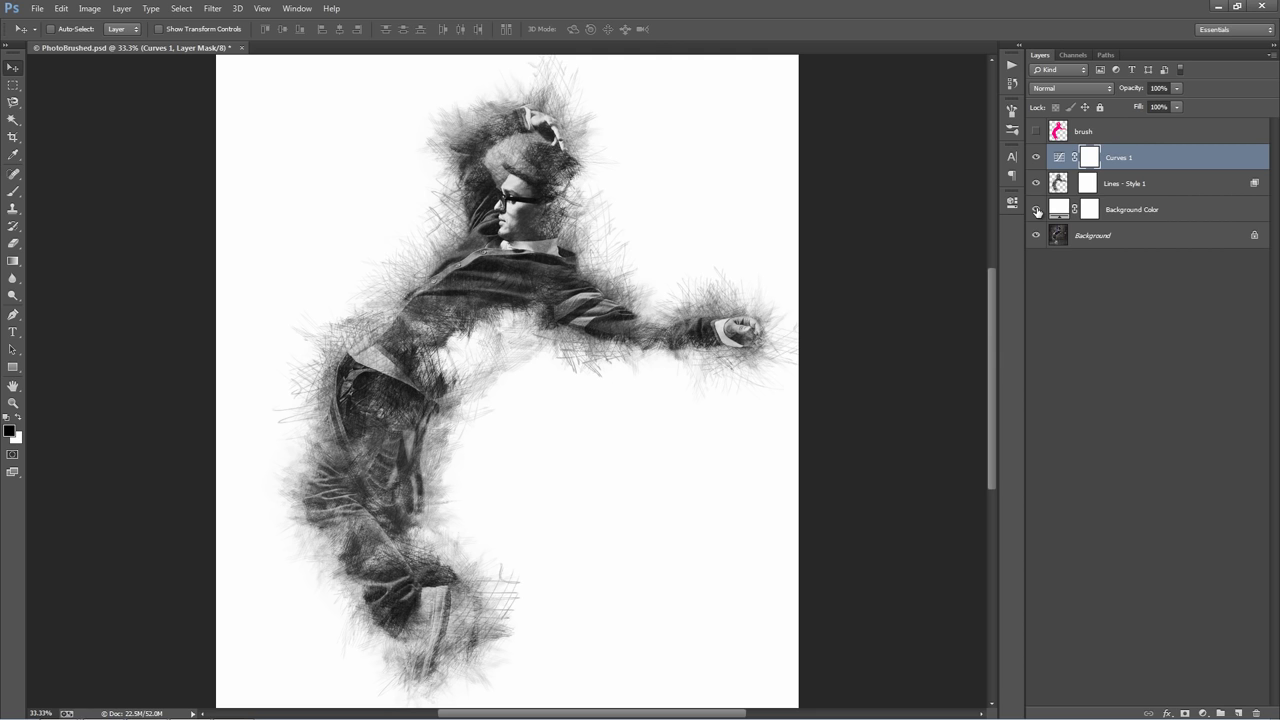
# Compare the merged artwork on transparency and on white by toggling the Background Color and Background layers
pyautogui.moveTo(1037, 210); pyautogui.dragTo(1038, 233)
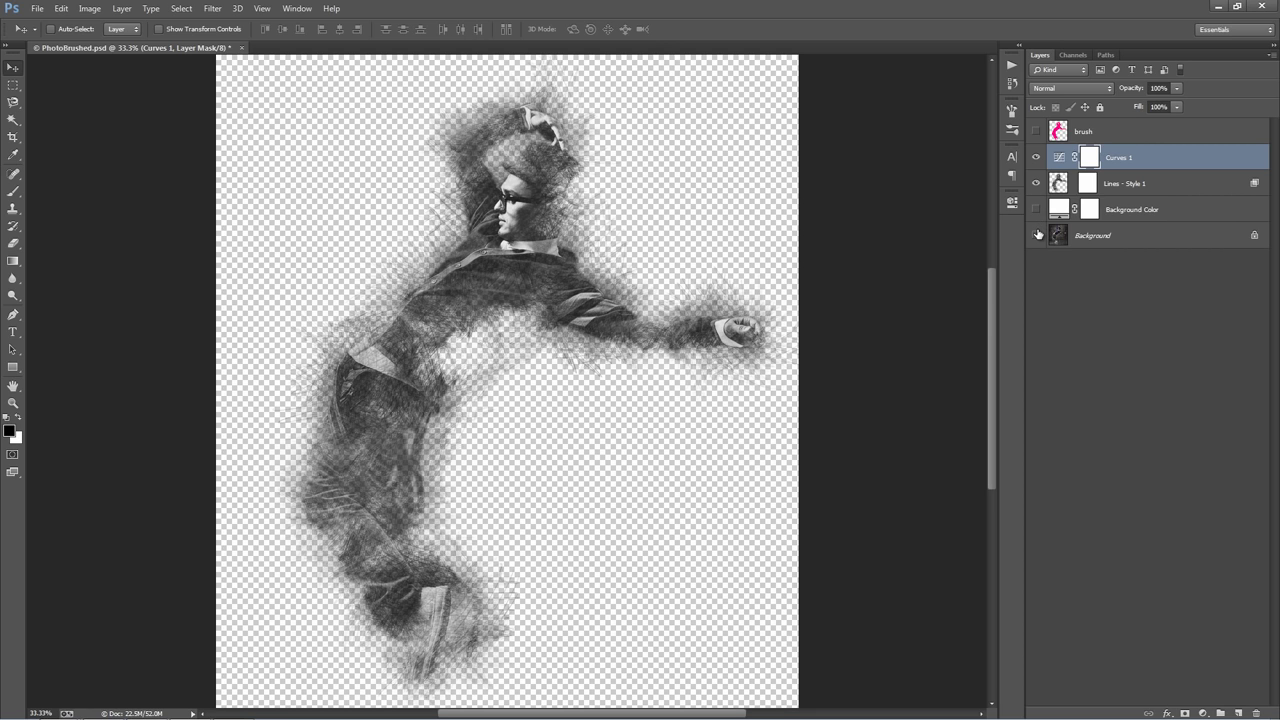
pyautogui.click(1037, 210)
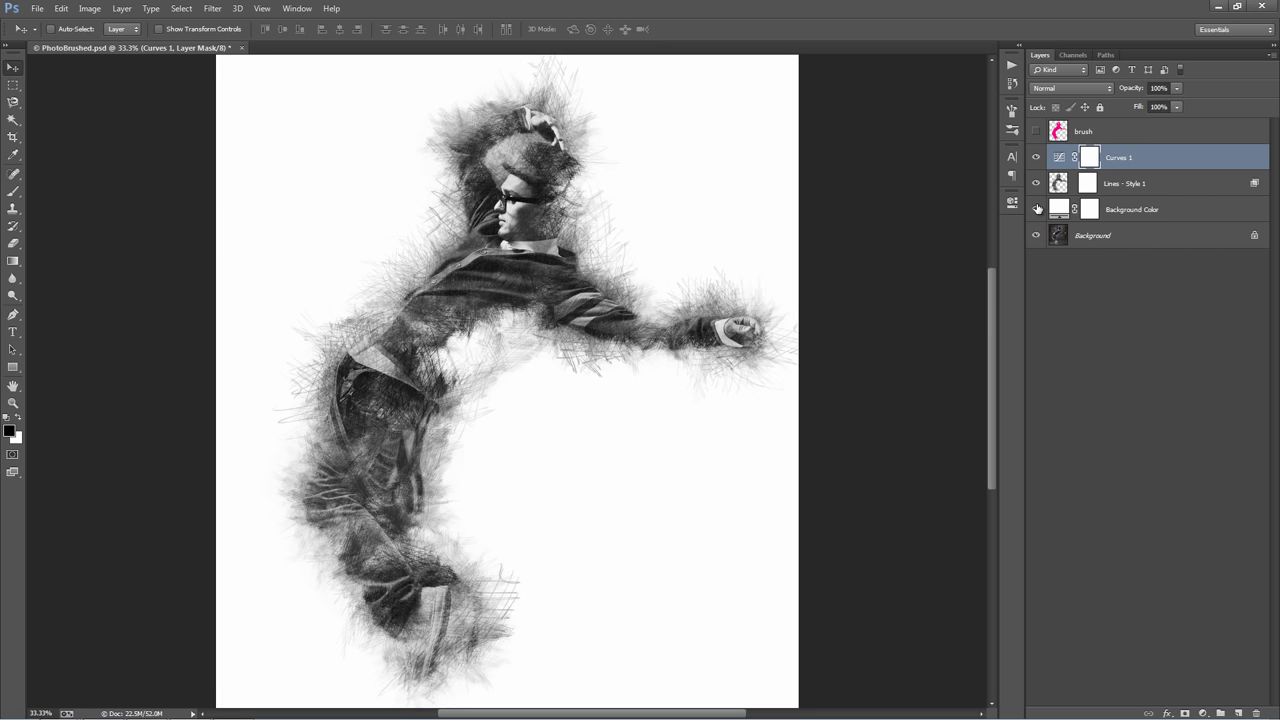
pyautogui.click(1037, 210)
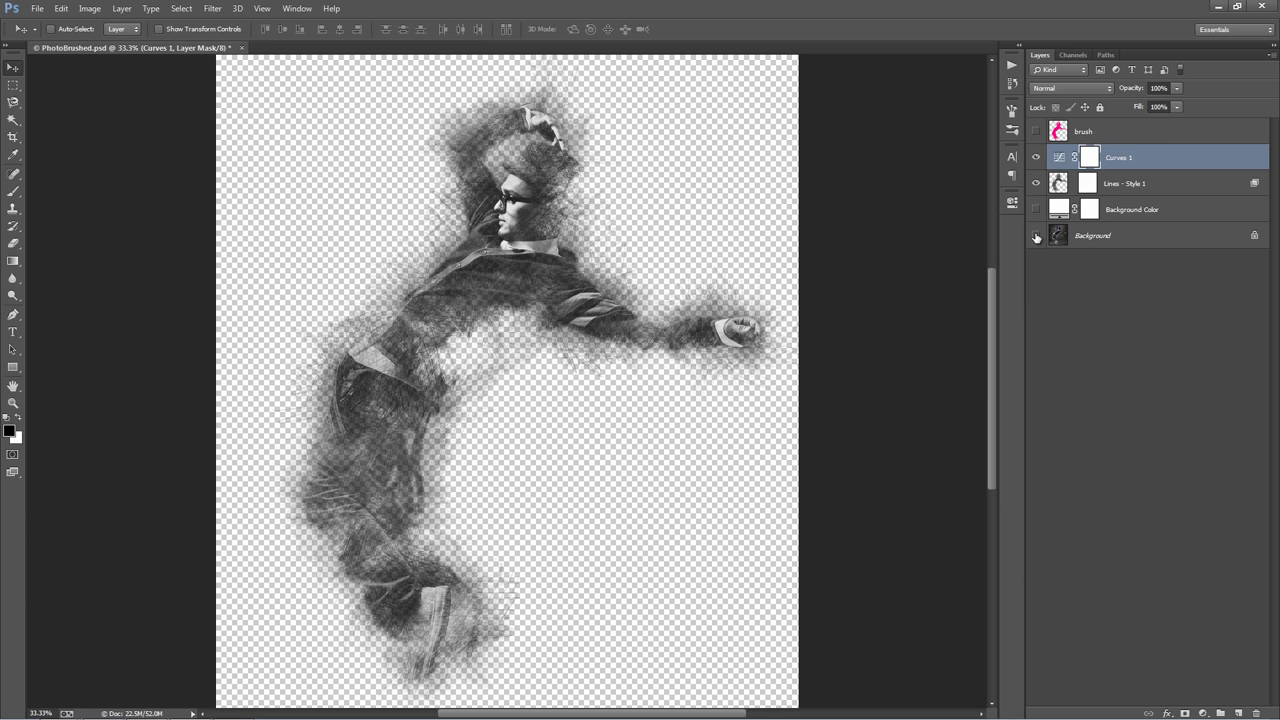
pyautogui.click(1036, 209)
pyautogui.click(1036, 236)
# Undo the Curves adjustment and the merge, restoring the Lines - Style 1 group
pyautogui.click(1036, 157)
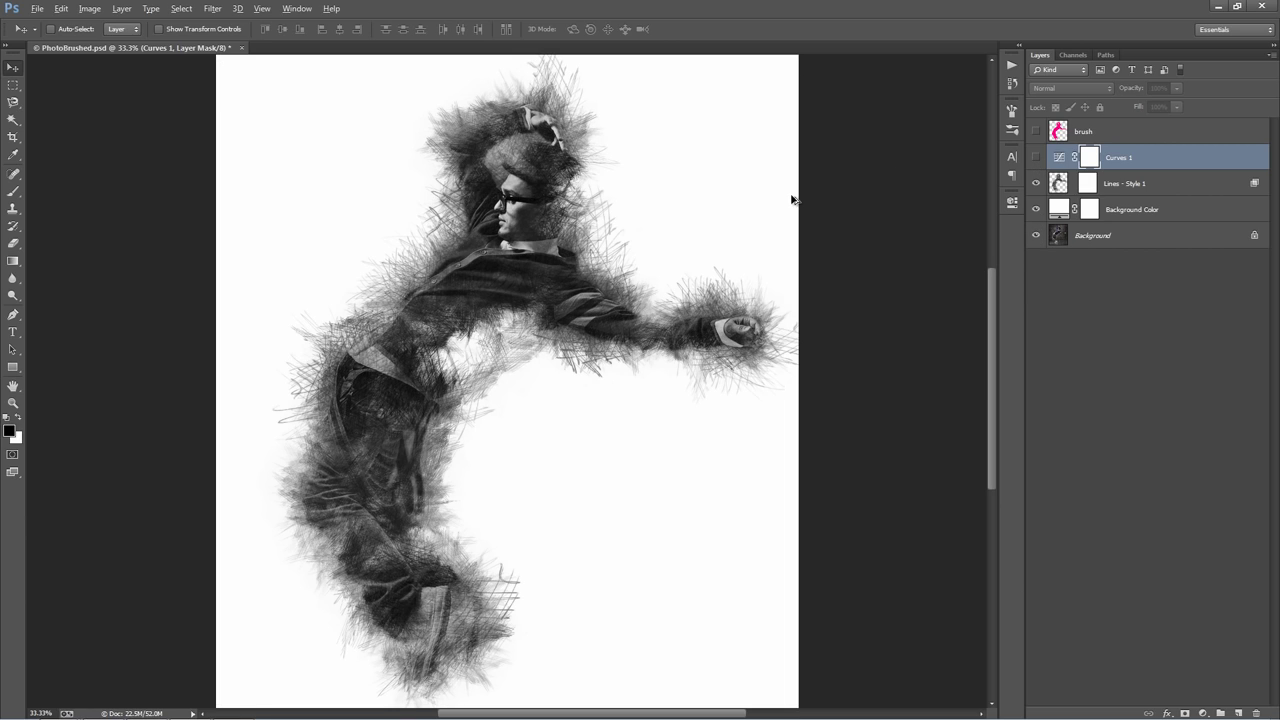
pyautogui.hotkey('ctrl', 'z')
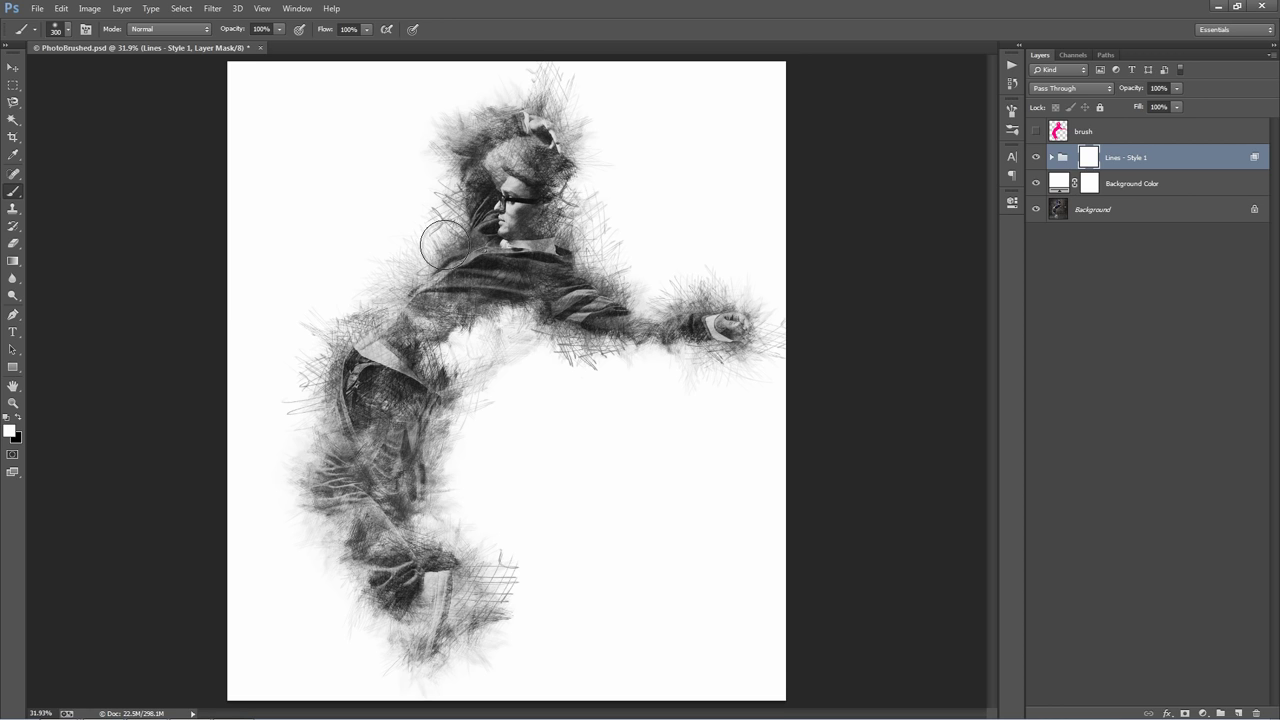
# Browse the scribble and line brush presets and choose the 2273 px line brush
pyautogui.rightClick(384, 197)
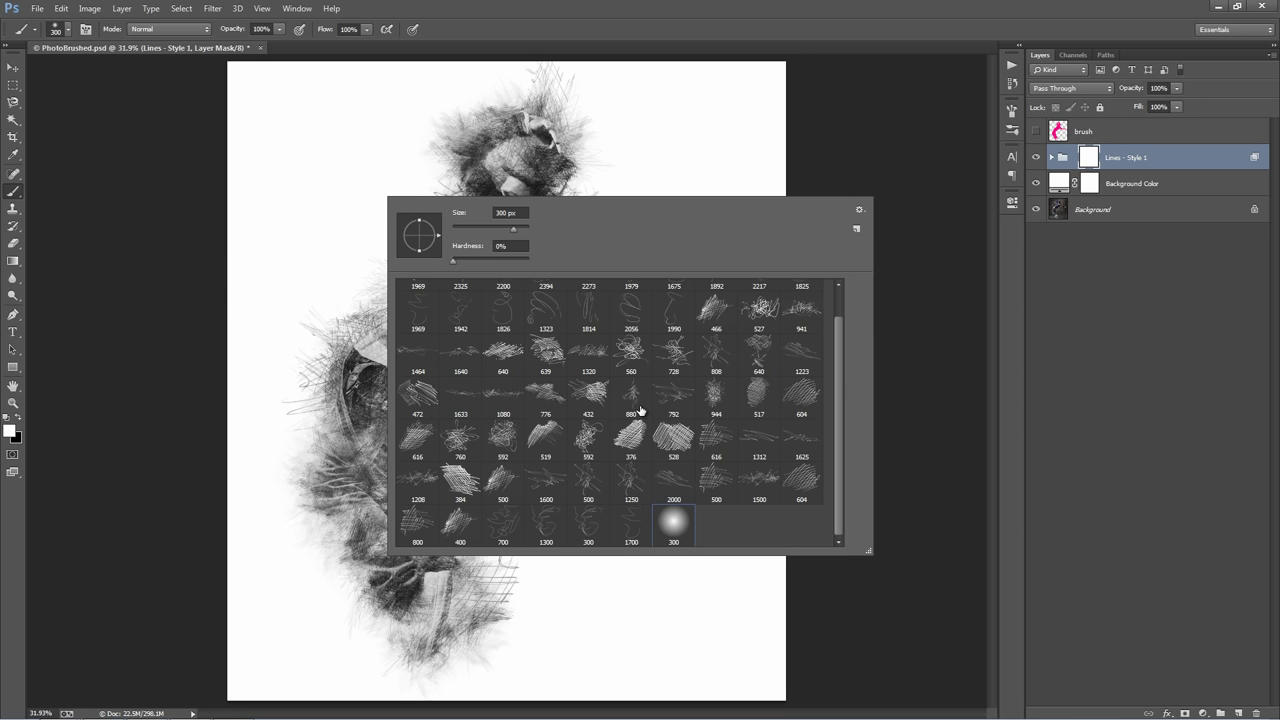
pyautogui.scroll(1, 640, 410)
pyautogui.scroll(-1, 645, 411)
pyautogui.scroll(1, 585, 375)
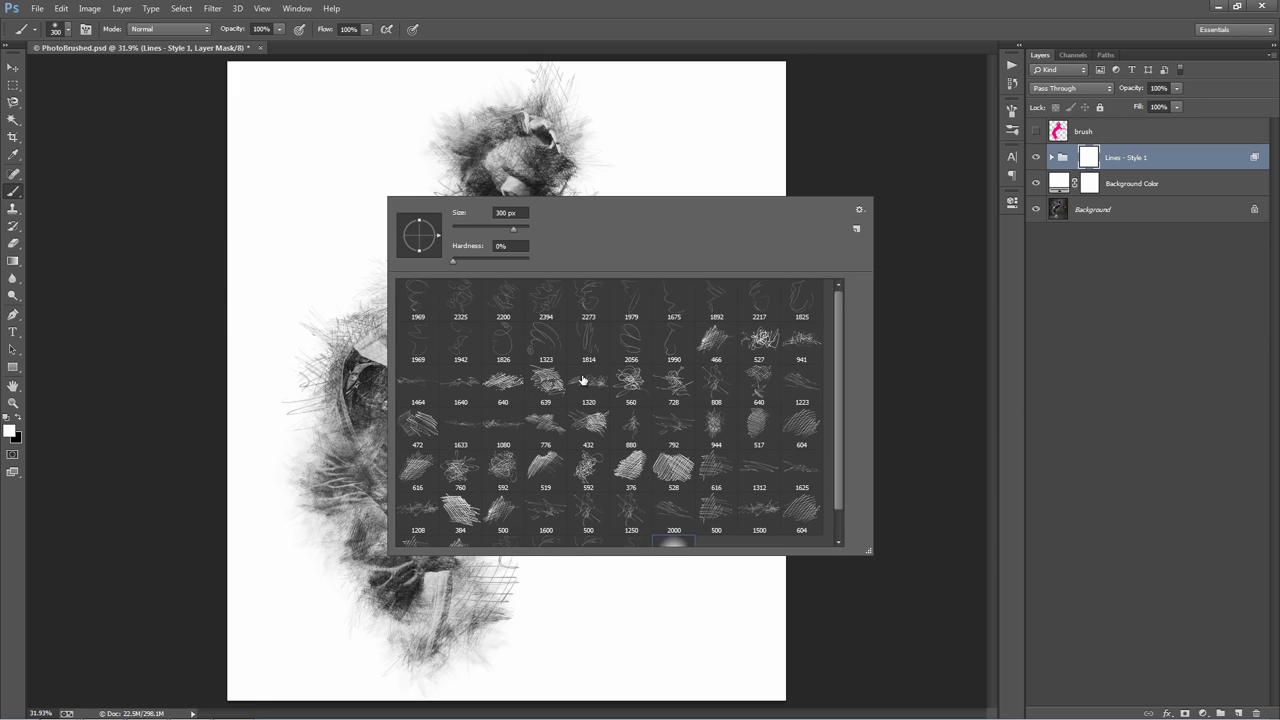
pyautogui.scroll(-1, 583, 380)
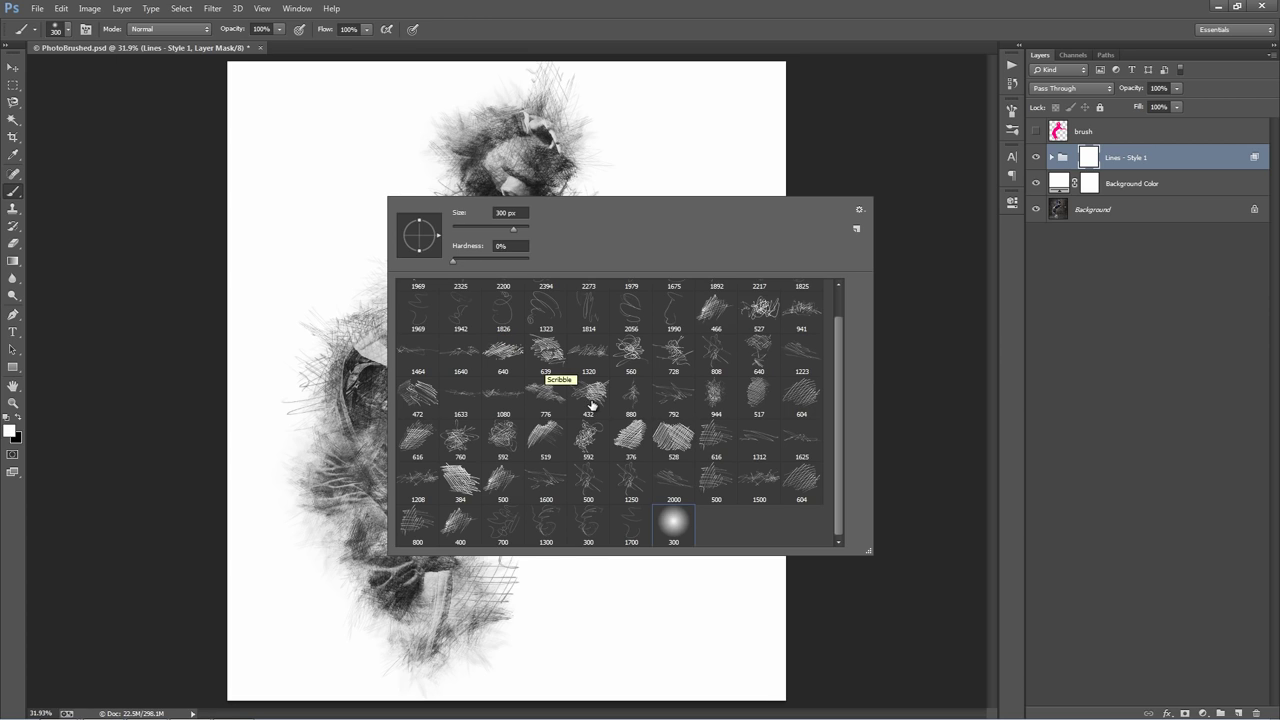
pyautogui.scroll(1, 530, 378)
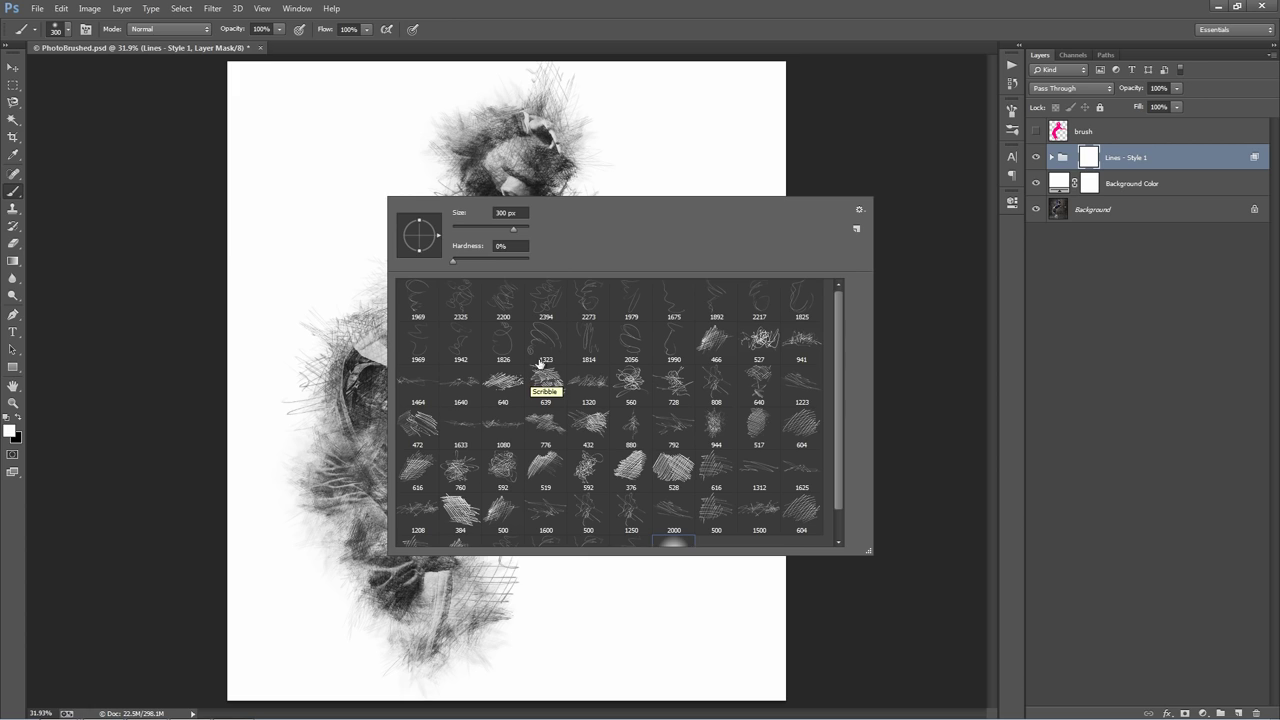
pyautogui.doubleClick(588, 302)
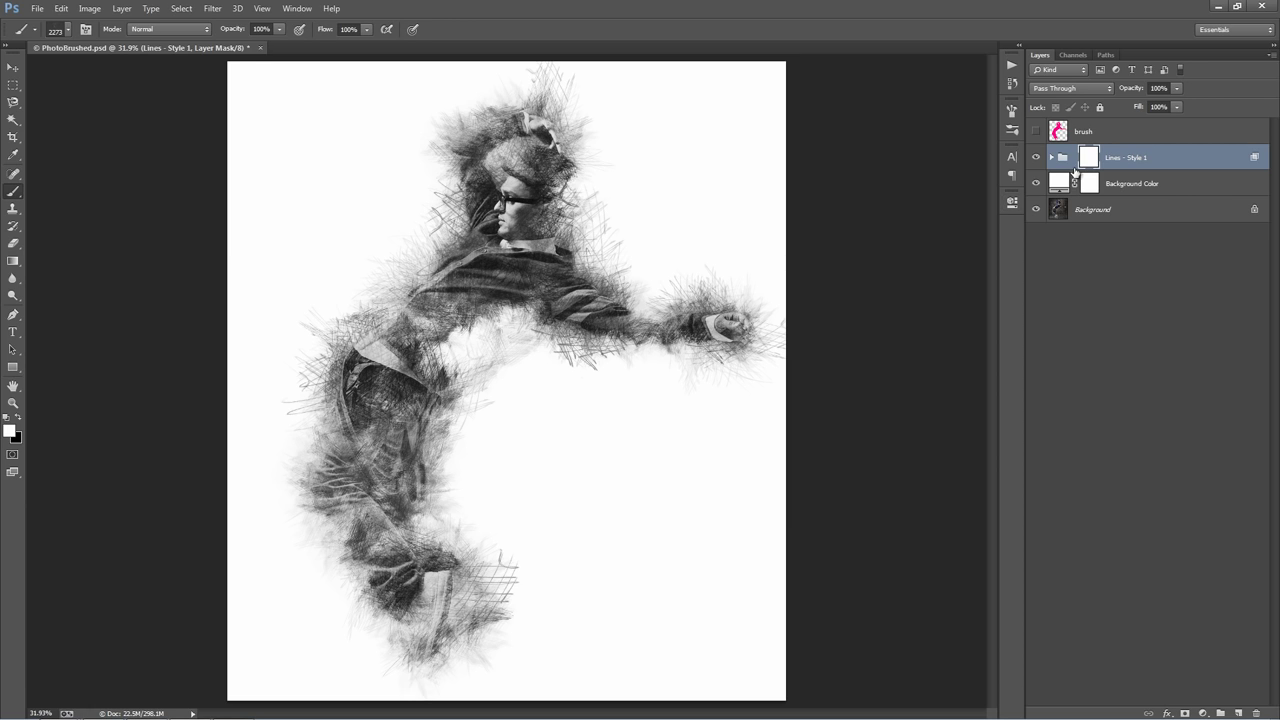
# Expand the Lines - Style 1 group and create a new layer directly above the Vignette layer
pyautogui.click(1051, 158)
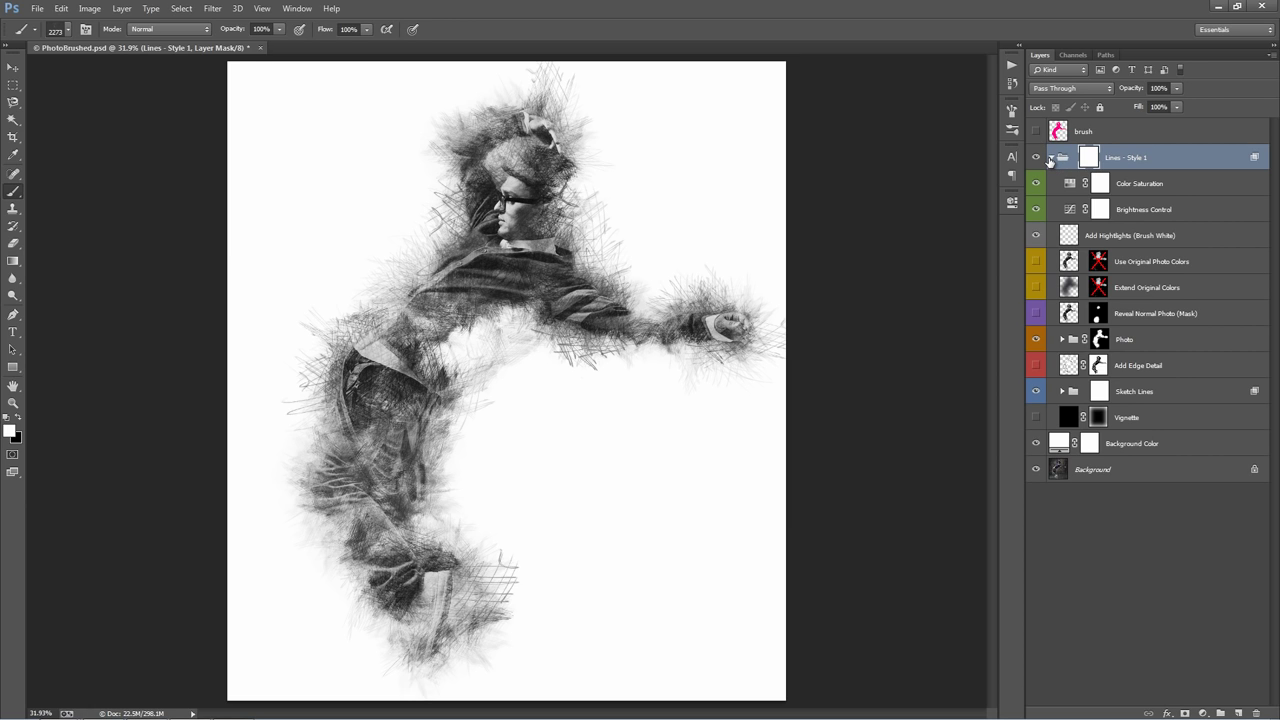
pyautogui.click(1163, 421)
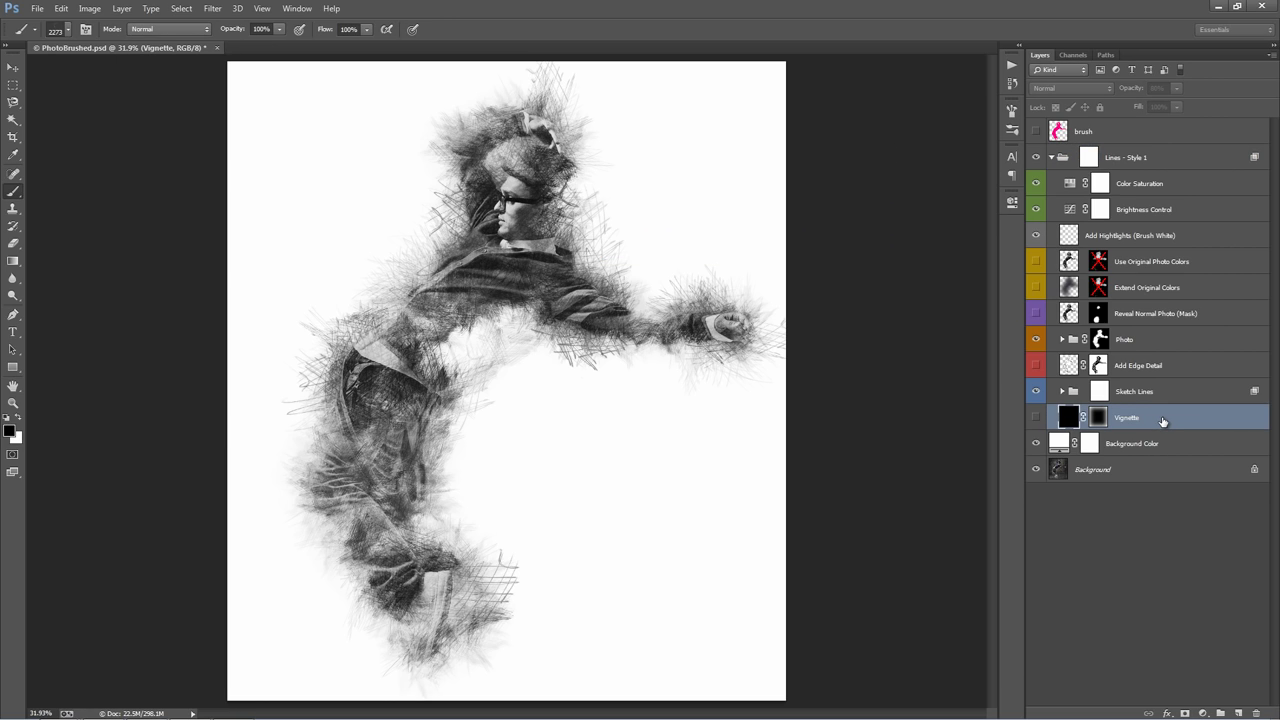
pyautogui.hotkey('ctrl', 'shift', 'alt', 'n')
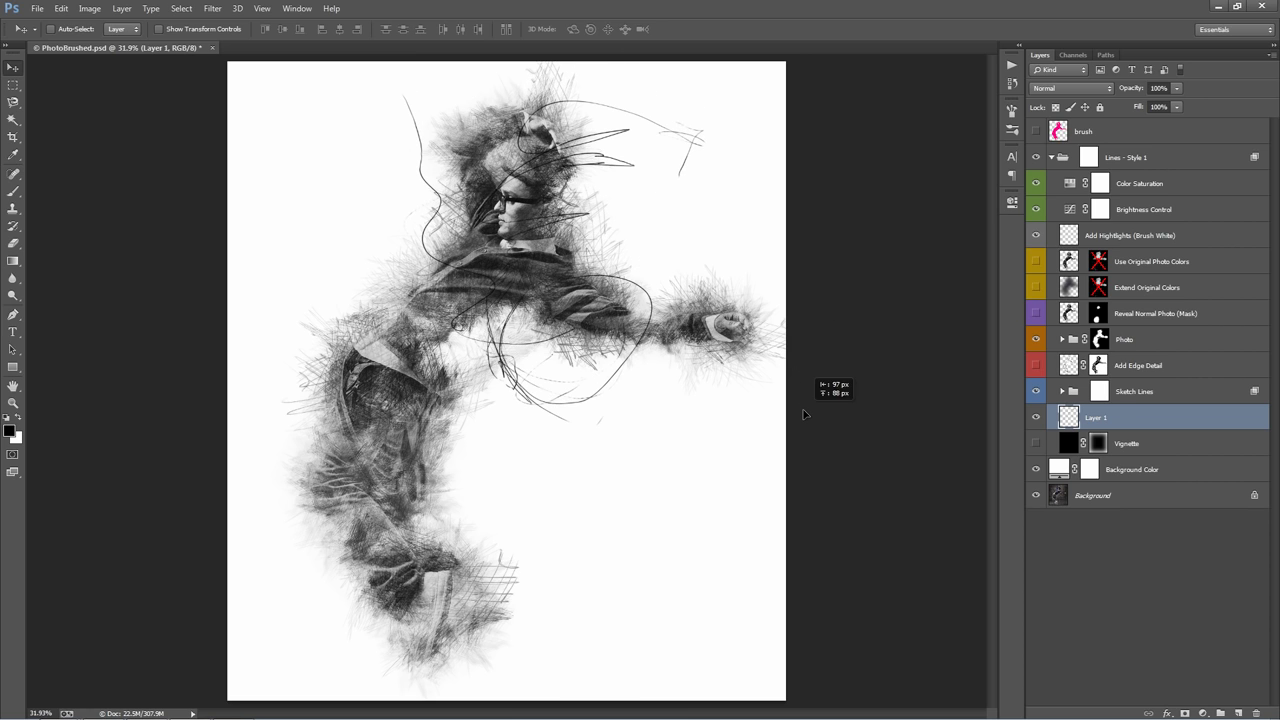
# Rotate the black brushed lines on Layer 1 and move them around the outstretched arm and hand
pyautogui.moveTo(840, 317)
pyautogui.mouseDown()
pyautogui.moveTo(819, 213)
pyautogui.moveTo(770, 163)
pyautogui.mouseUp()
pyautogui.press('Return')
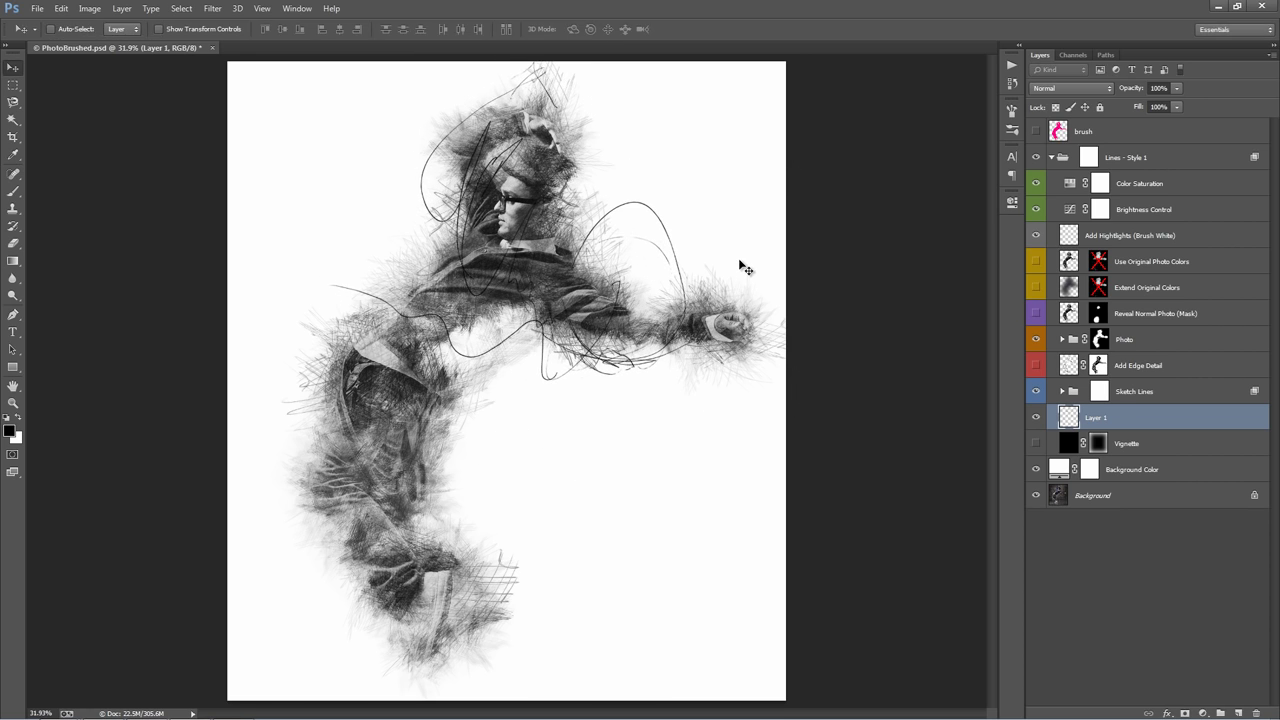
pyautogui.moveTo(692, 308); pyautogui.dragTo(791, 324)
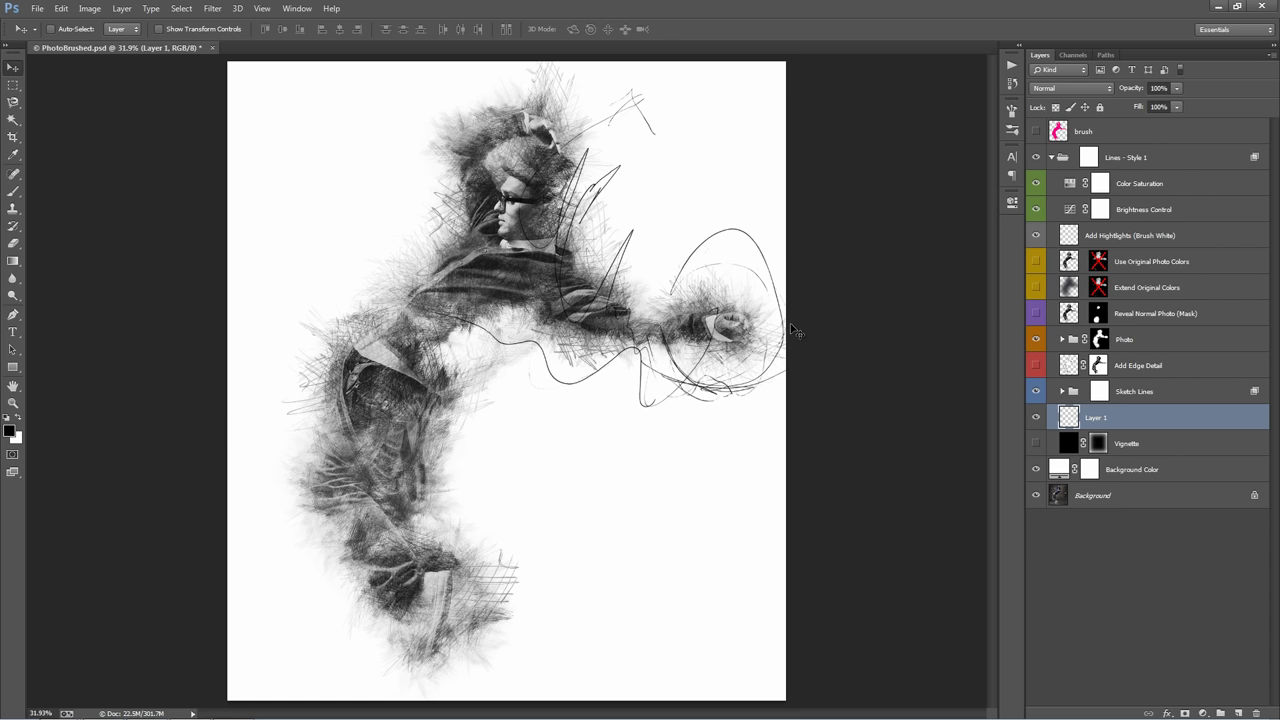
# Create another new layer above Layer 1 and choose the 2056 px line brush preset
pyautogui.hotkey('ctrl', 'shift', 'n')
pyautogui.press('Return')
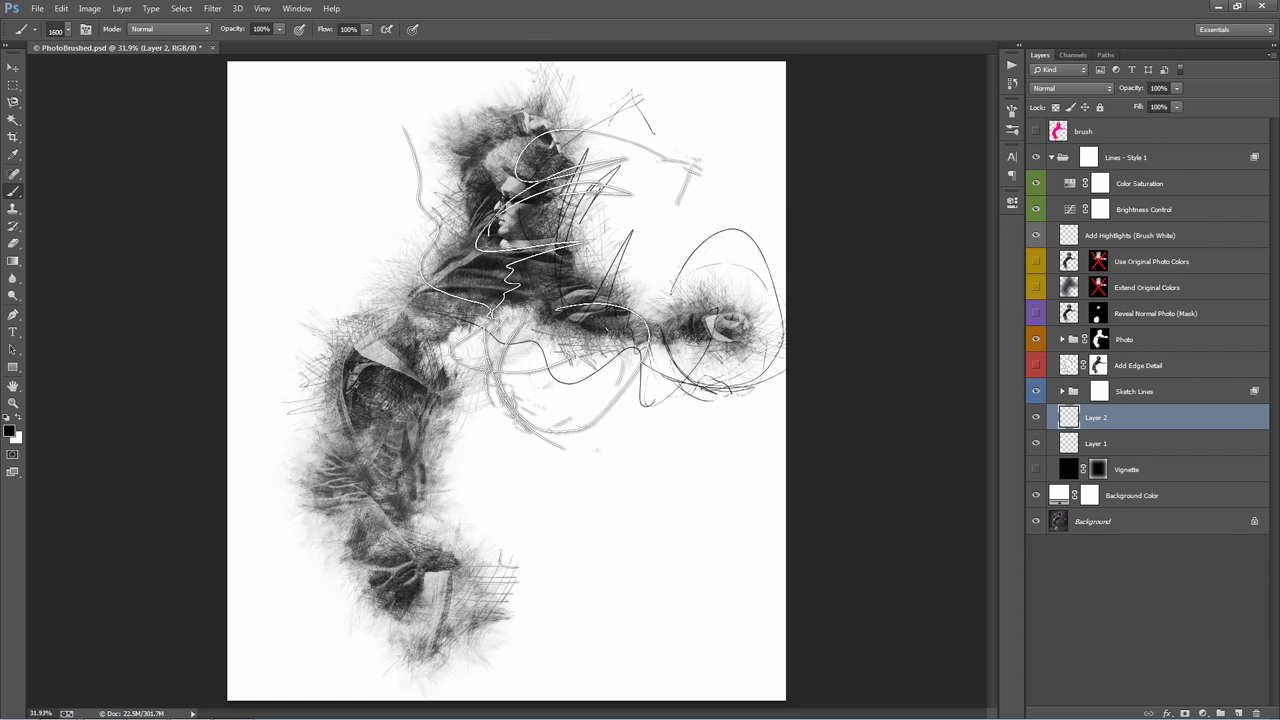
pyautogui.rightClick(551, 291)
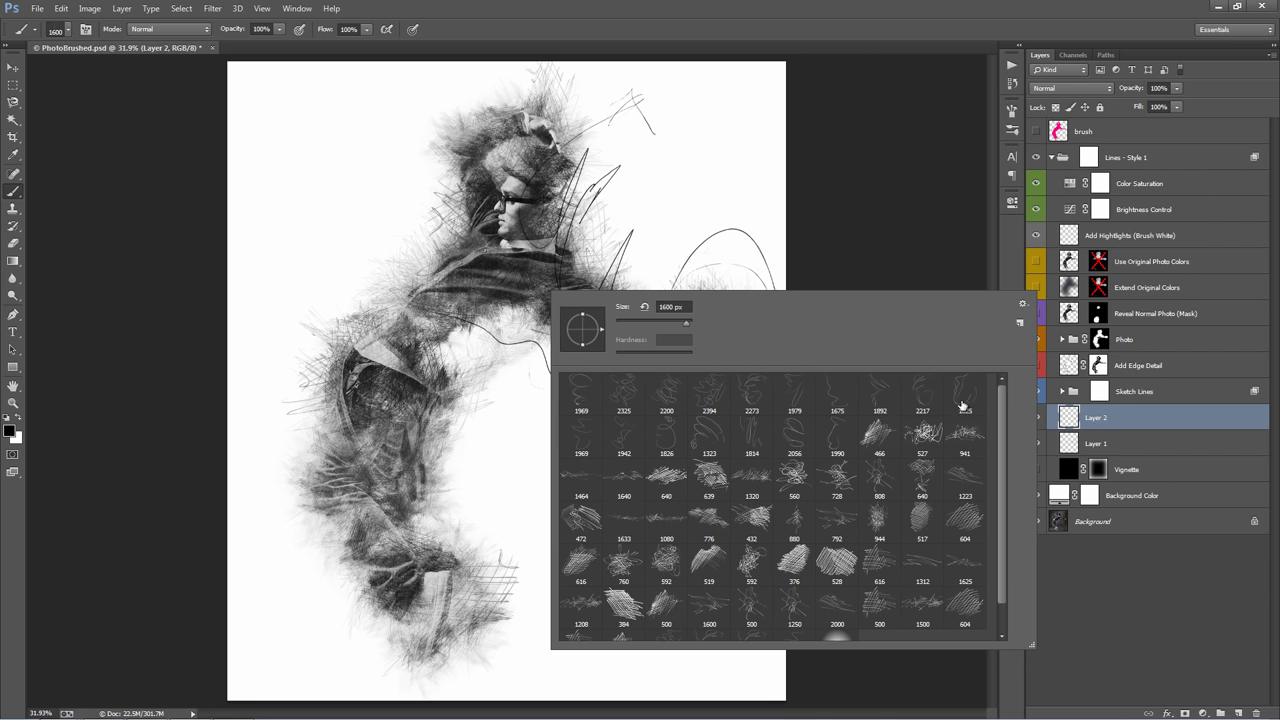
pyautogui.doubleClick(802, 436)
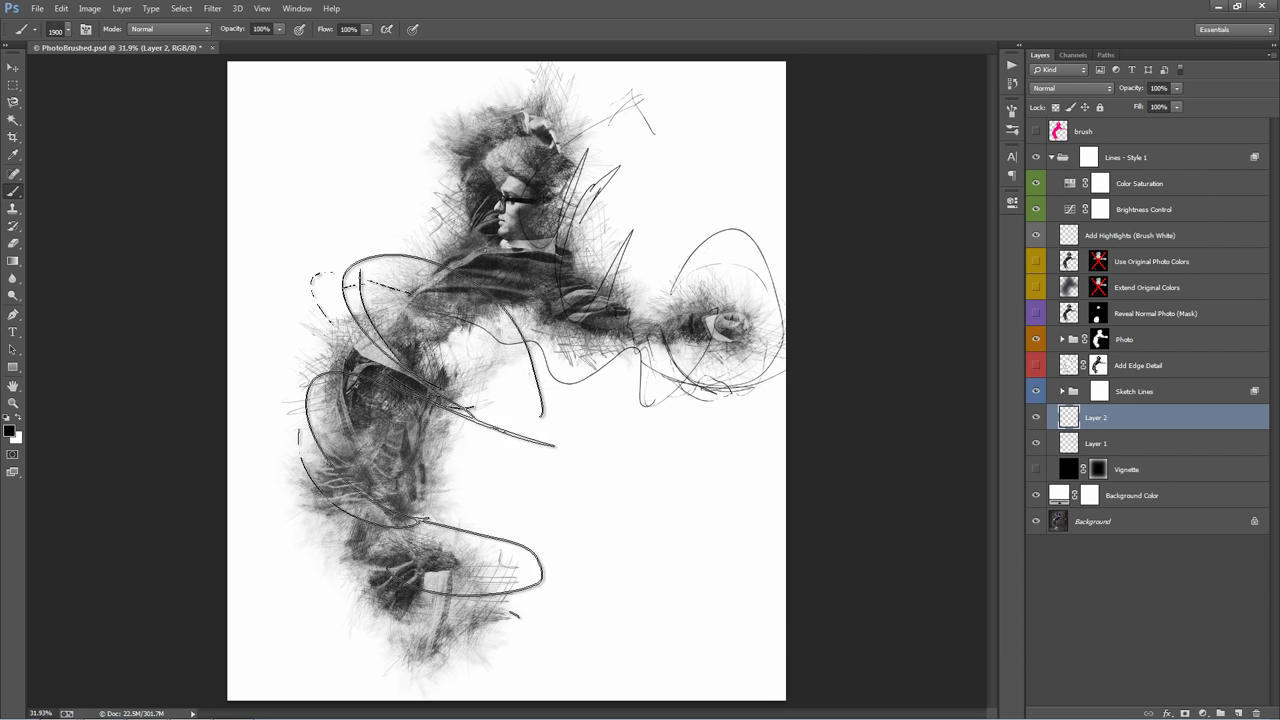
# Reduce the brush size to 1300 px and stamp the curved lines in black over the torso and legs
pyautogui.click(427, 437)
pyautogui.press('[')
pyautogui.press('[')
pyautogui.press('[')
pyautogui.press('[')
pyautogui.press('[')
pyautogui.press('[')
pyautogui.click(391, 474)
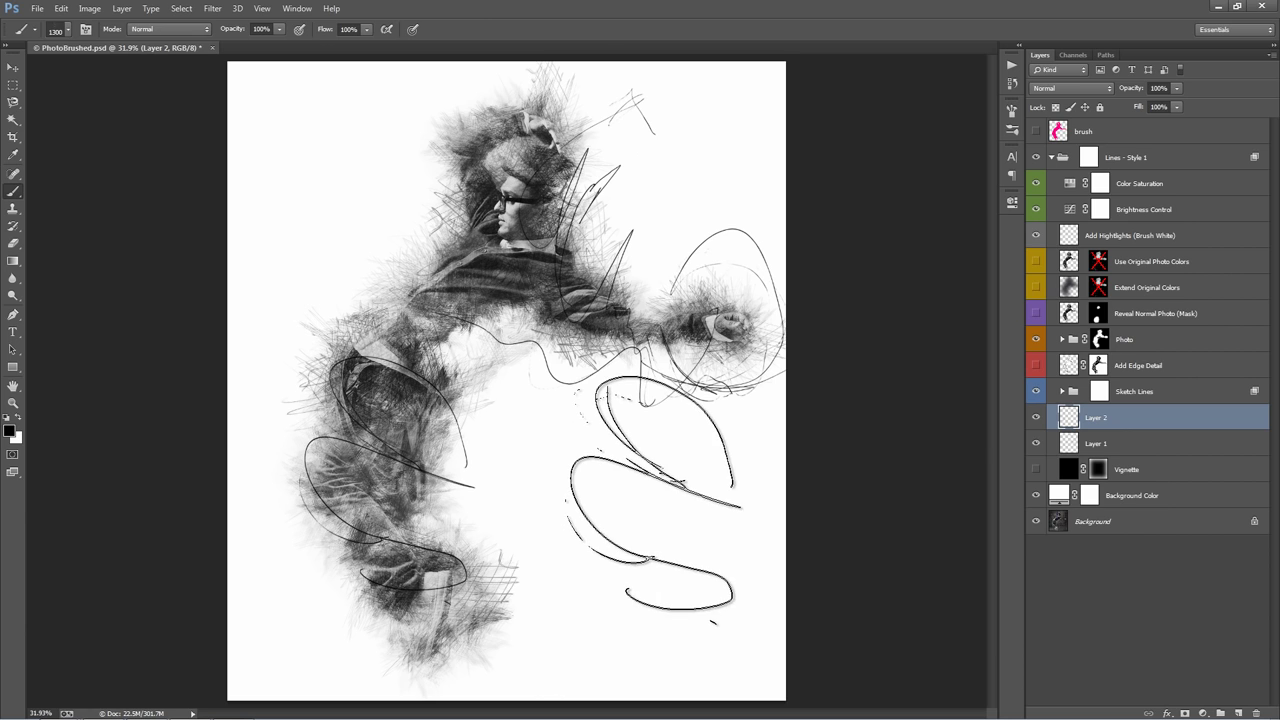
# Invert the stamped lines on Layer 2 from black to white
pyautogui.press('v')
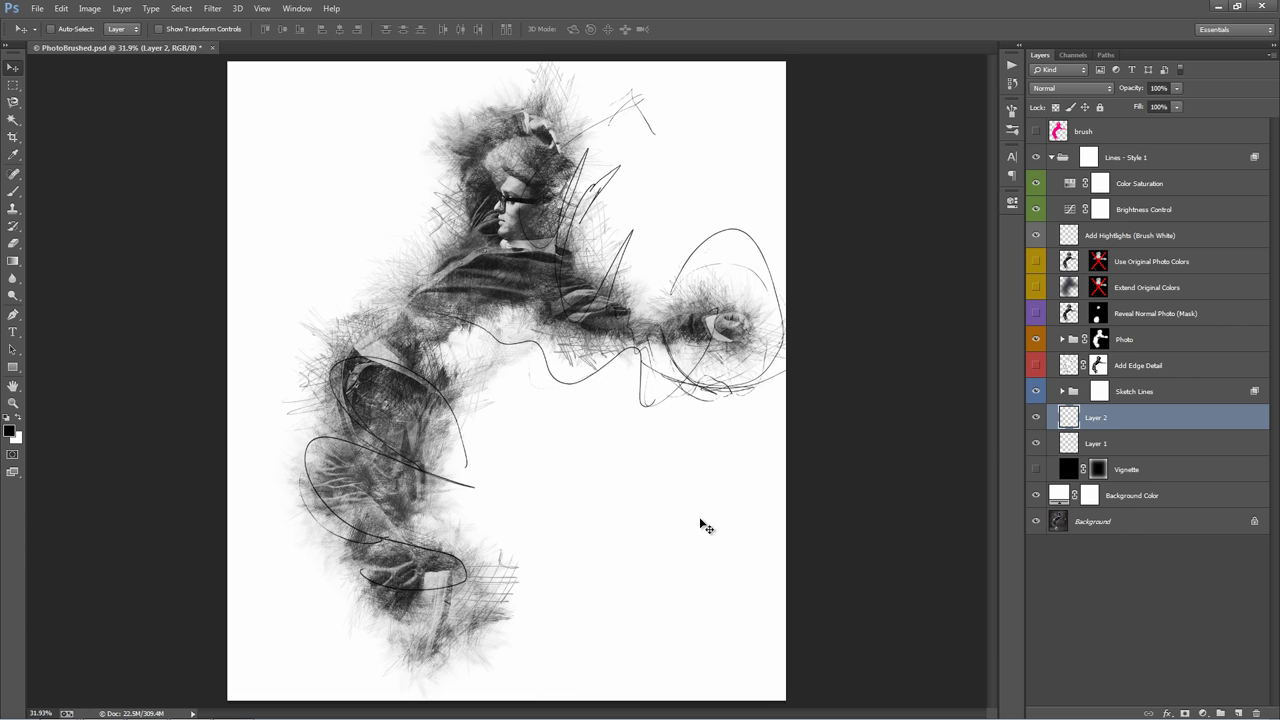
pyautogui.hotkey('ctrl', 'alt', 'z')
pyautogui.hotkey('ctrl', 'alt', 'z')
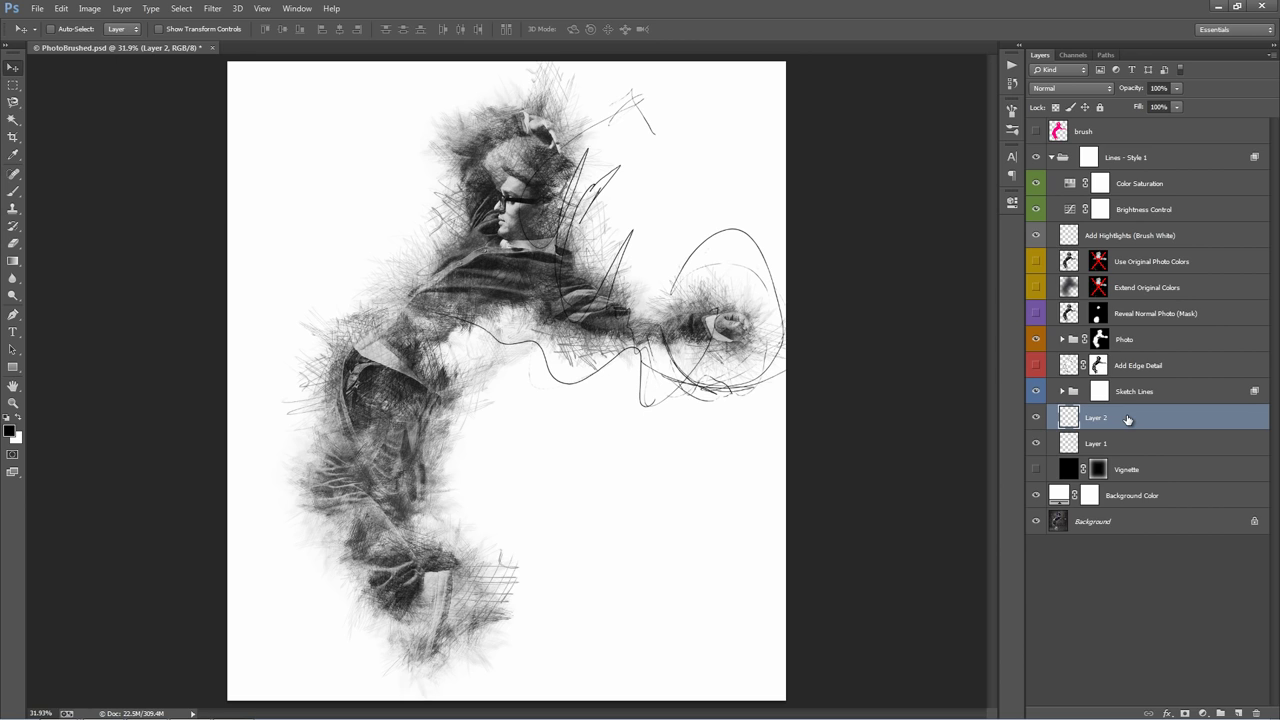
# Place Layer 2 directly above the Sketch Lines group and shift its white lines slightly down over the body
pyautogui.moveTo(1127, 419); pyautogui.dragTo(1150, 258)
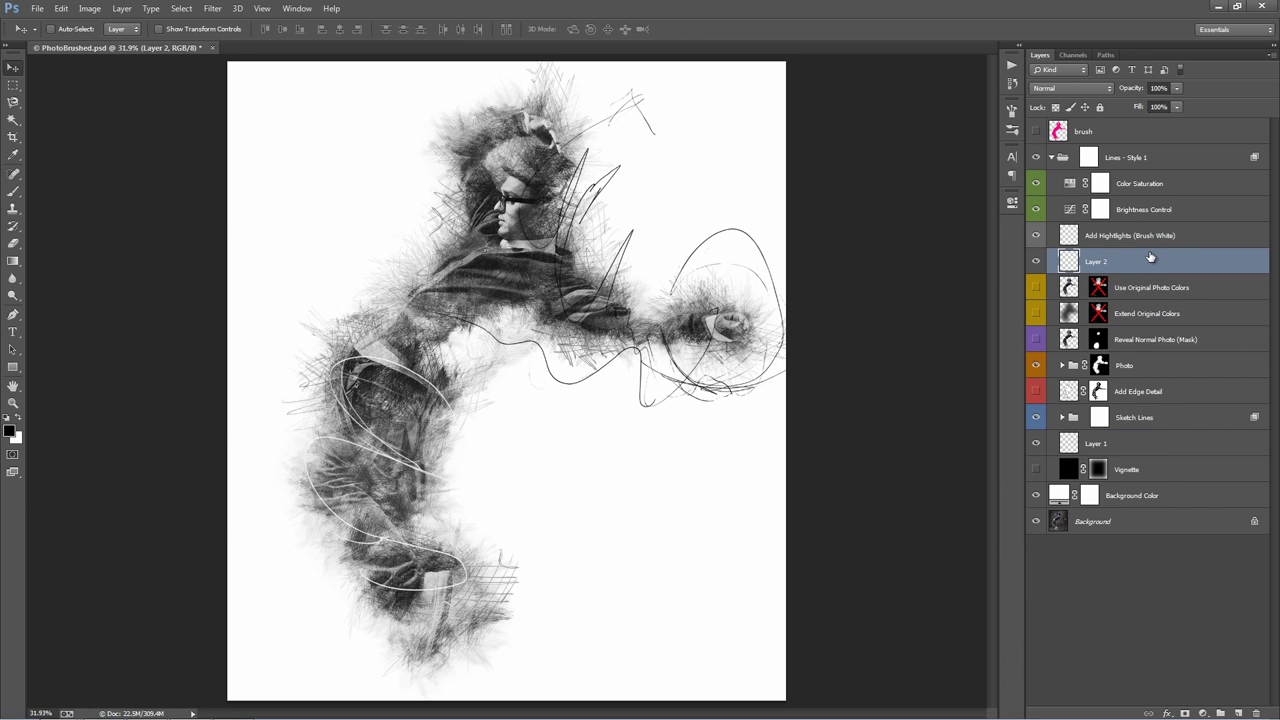
pyautogui.moveTo(1157, 389)
pyautogui.mouseDown()
pyautogui.moveTo(1152, 374)
pyautogui.moveTo(1158, 397)
pyautogui.mouseUp()
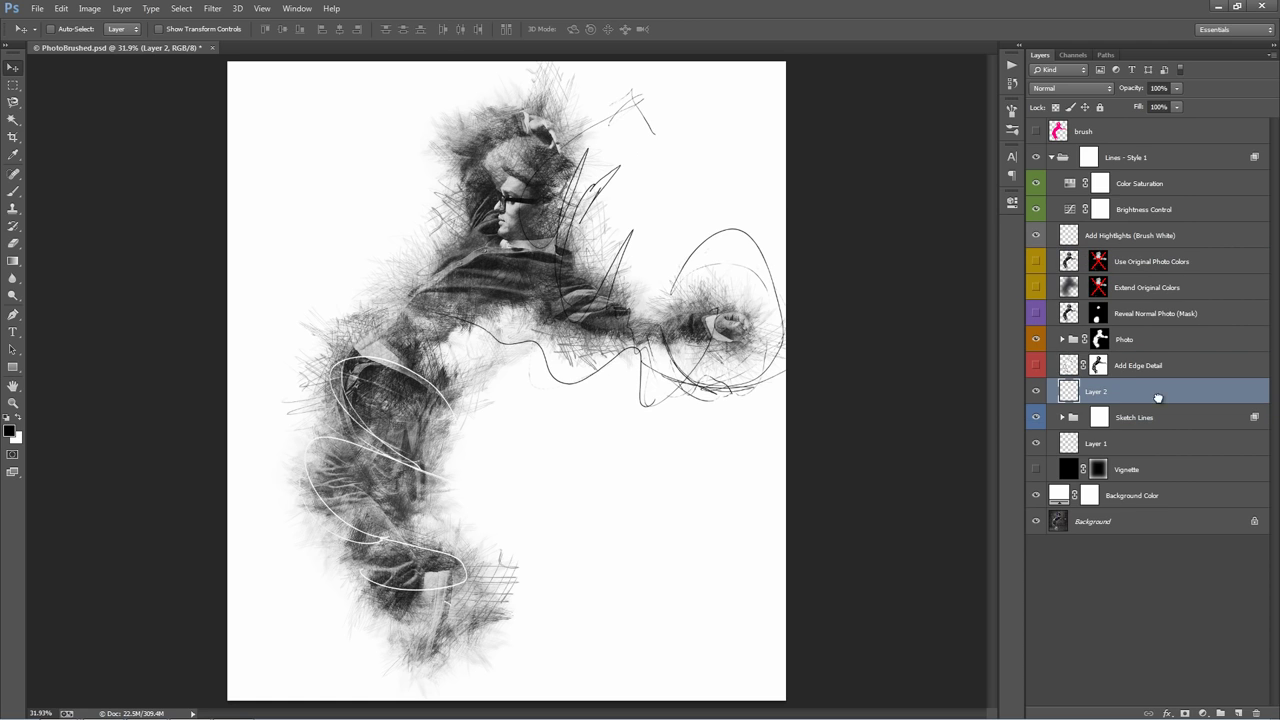
pyautogui.moveTo(597, 414)
pyautogui.mouseDown()
pyautogui.moveTo(600, 394)
pyautogui.moveTo(614, 418)
pyautogui.moveTo(683, 416)
pyautogui.mouseUp()
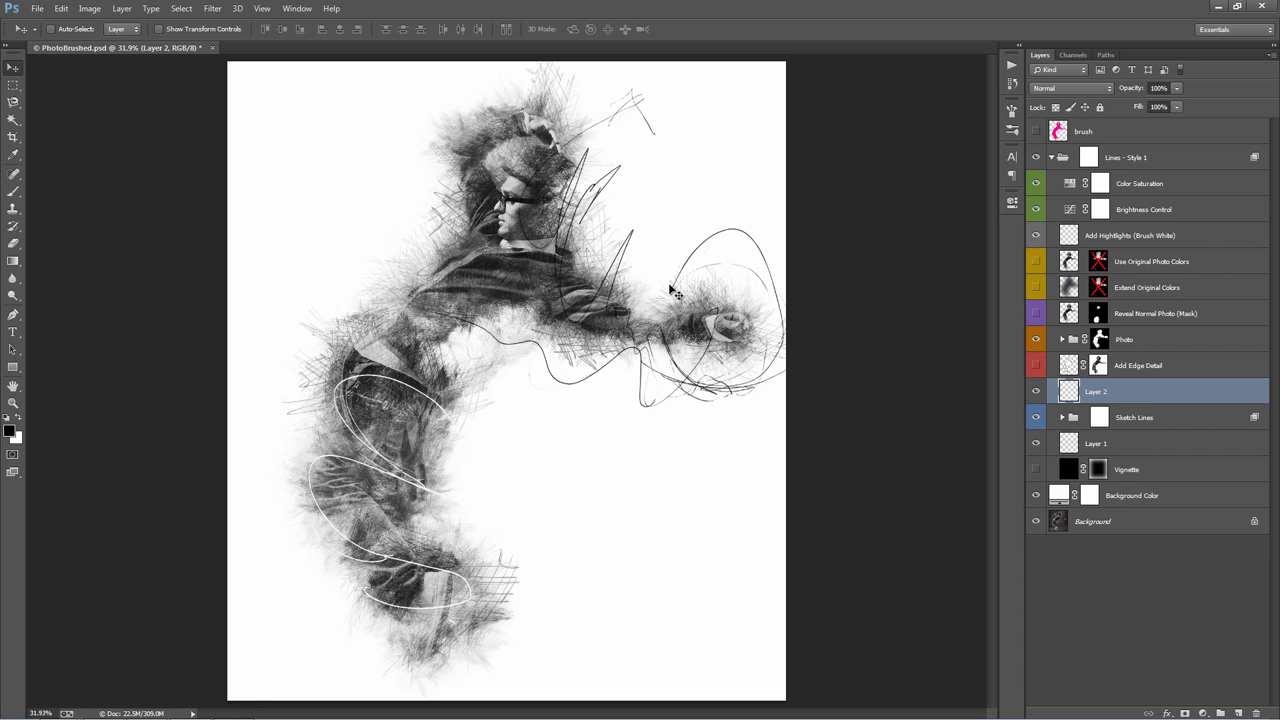
# Switch to the Brush tool and choose the dense 500 px scribble preset beside the 384 px brush
pyautogui.press('b')
pyautogui.moveTo(555, 243)
pyautogui.mouseDown()
pyautogui.moveTo(580, 205)
pyautogui.moveTo(635, 200)
pyautogui.mouseUp()
pyautogui.rightClick(630, 214)
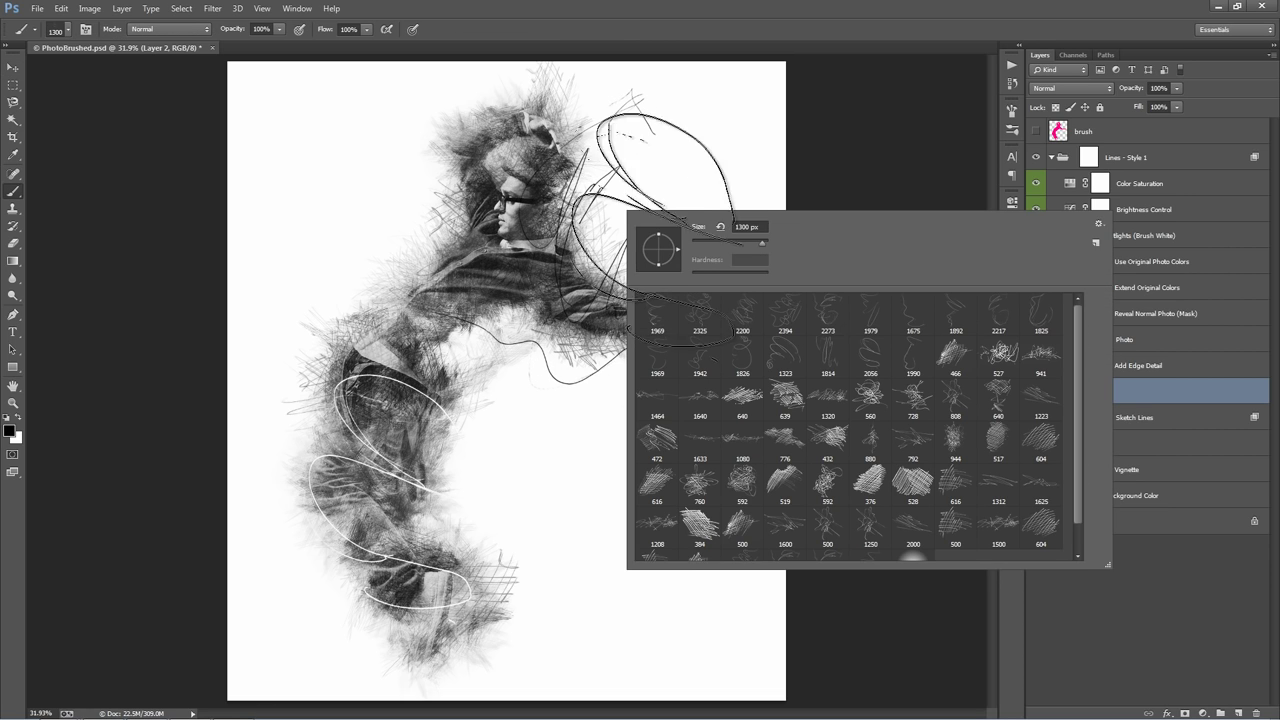
pyautogui.scroll(-1, 827, 372)
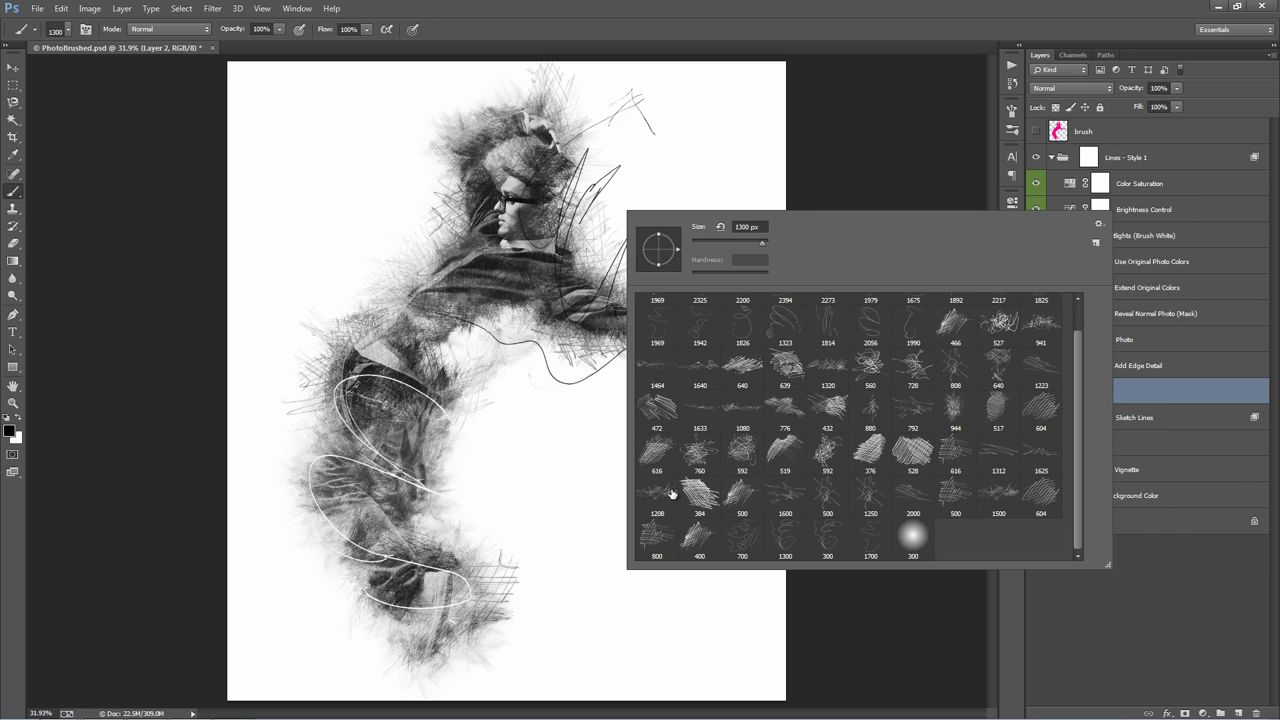
pyautogui.click(743, 501)
pyautogui.click(750, 500)
pyautogui.doubleClick(750, 500)
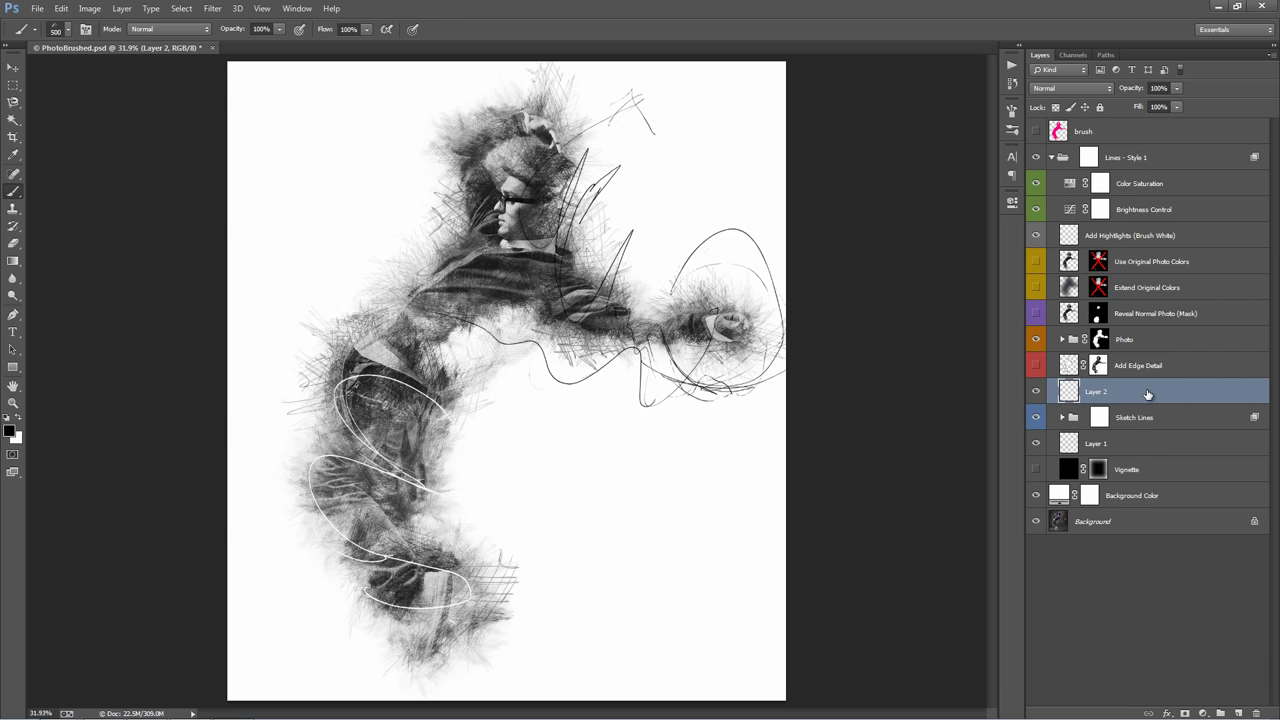
# Create a new layer above Layer 1 and brush black scribble strokes along the body's inner edge, undoing an unwanted stroke
pyautogui.click(1109, 448)
pyautogui.hotkey('ctrl', 'shift', 'alt', 'n')
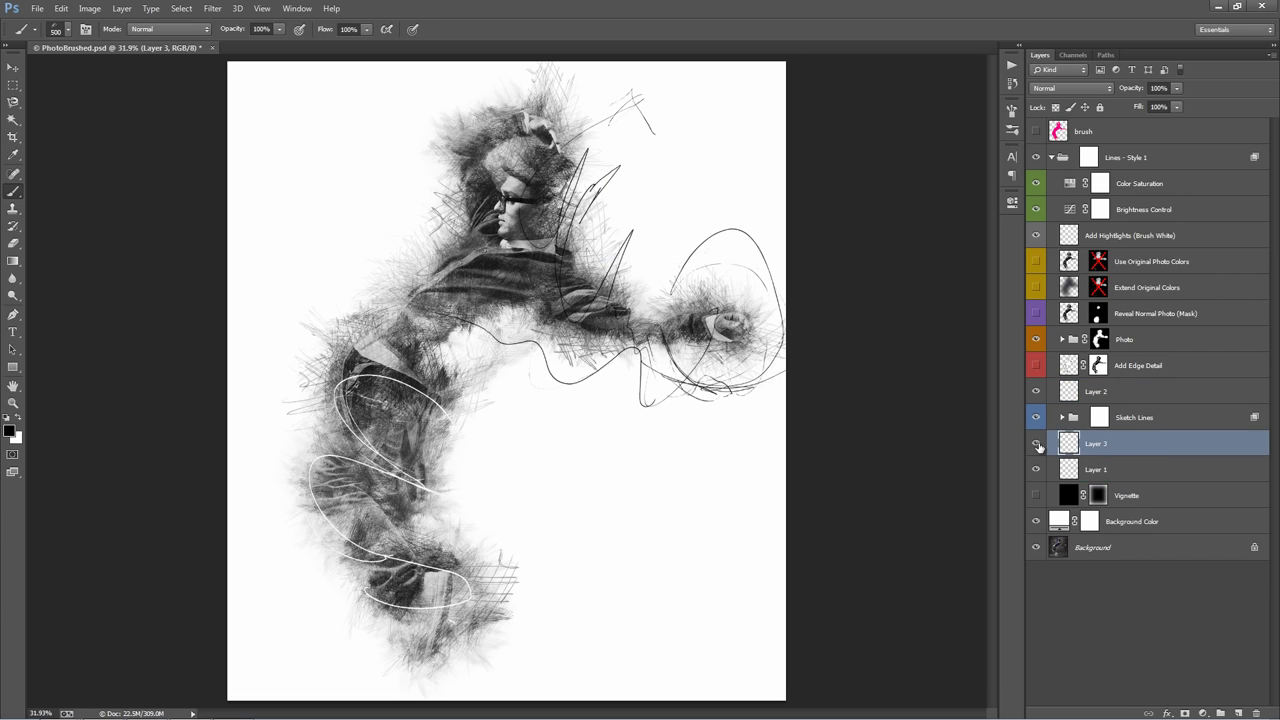
pyautogui.moveTo(588, 422)
pyautogui.mouseDown()
pyautogui.moveTo(545, 440)
pyautogui.moveTo(679, 566)
pyautogui.moveTo(644, 551)
pyautogui.moveTo(511, 427)
pyautogui.moveTo(600, 515)
pyautogui.moveTo(707, 565)
pyautogui.moveTo(645, 540)
pyautogui.moveTo(545, 415)
pyautogui.mouseUp()
pyautogui.hotkey('ctrl', 'z')
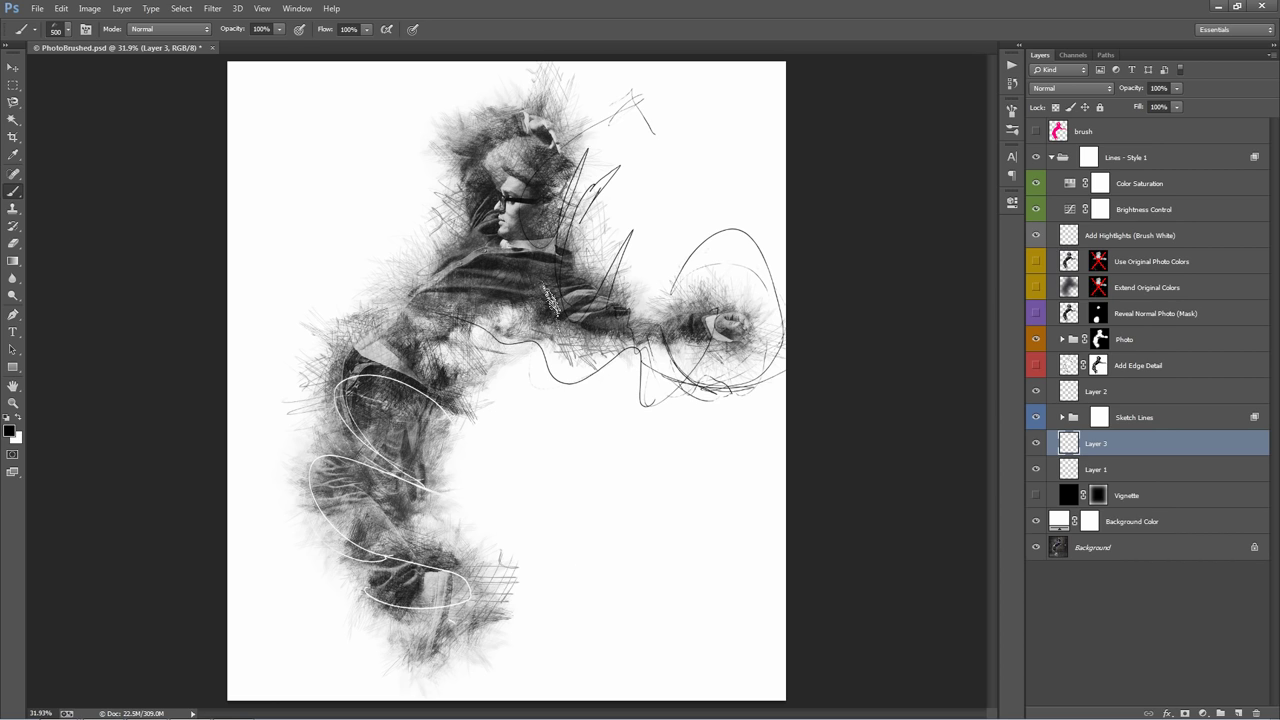
# Replace Layer 3 with a fresh empty layer above Layer 1, and hide Layer 1 and Layer 2
pyautogui.click(597, 440)
pyautogui.hotkey('ctrl', 'z')
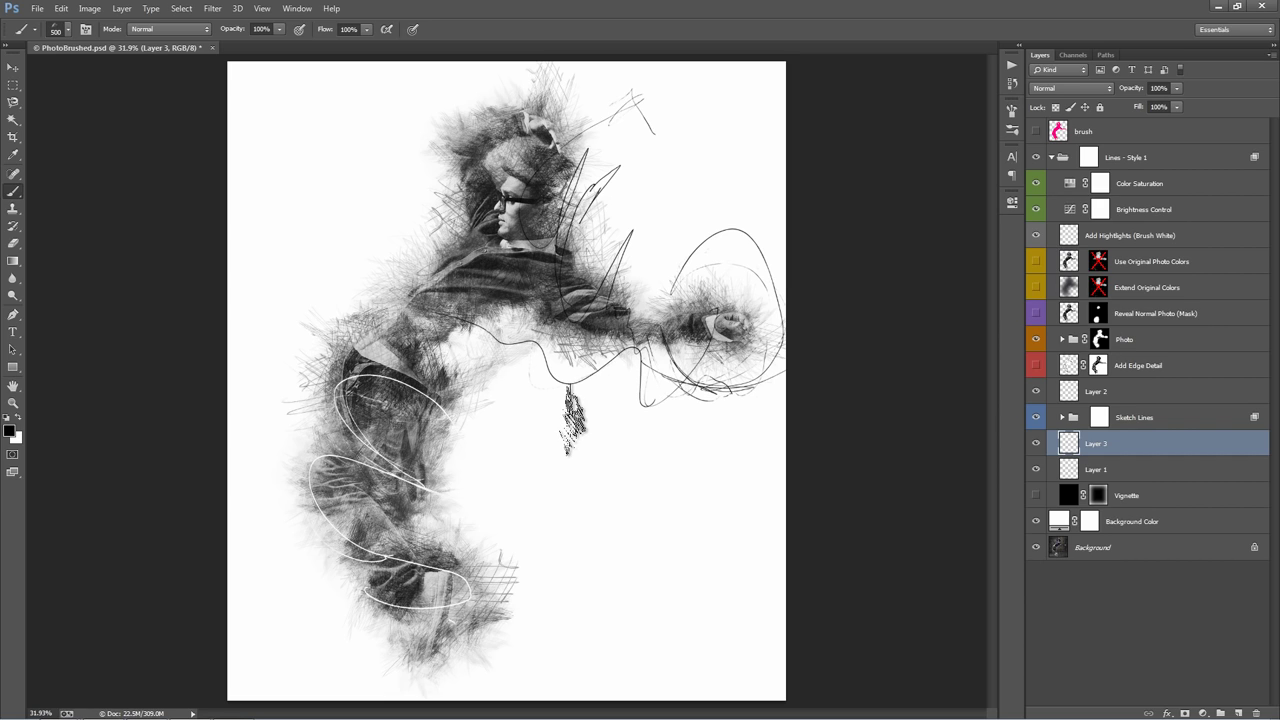
pyautogui.press('Delete')
pyautogui.click(1036, 443)
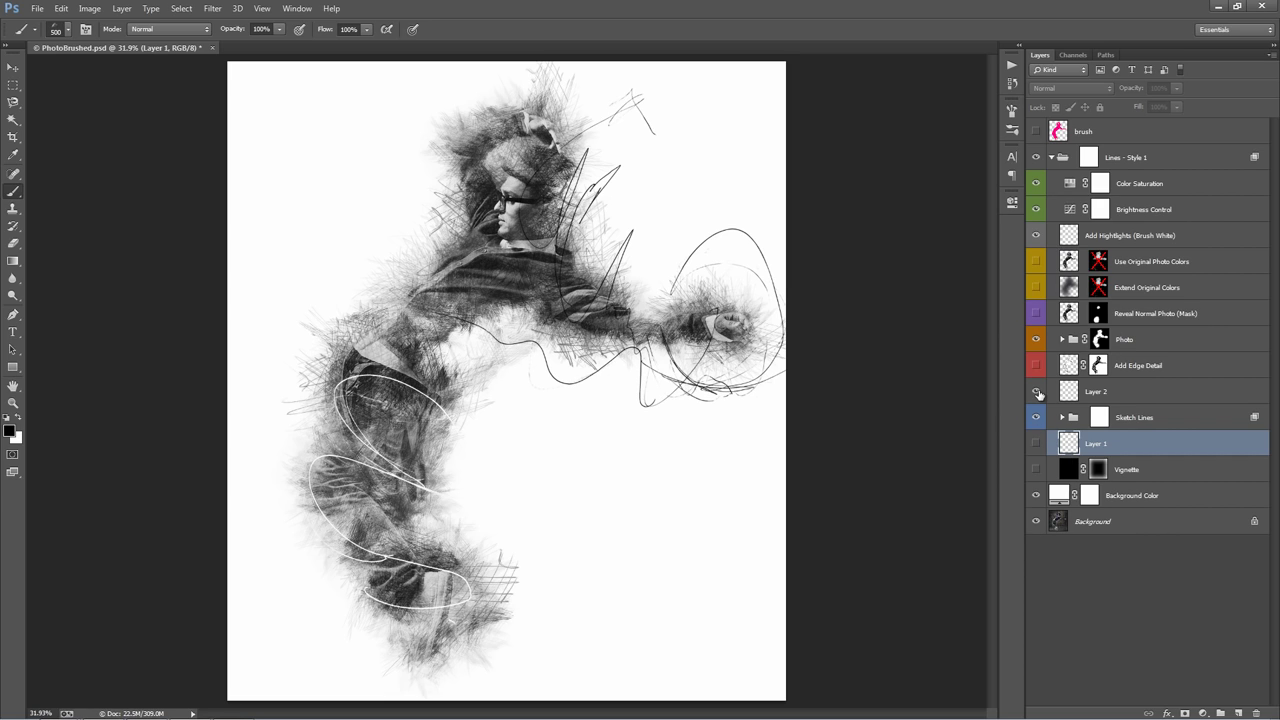
pyautogui.click(1036, 391)
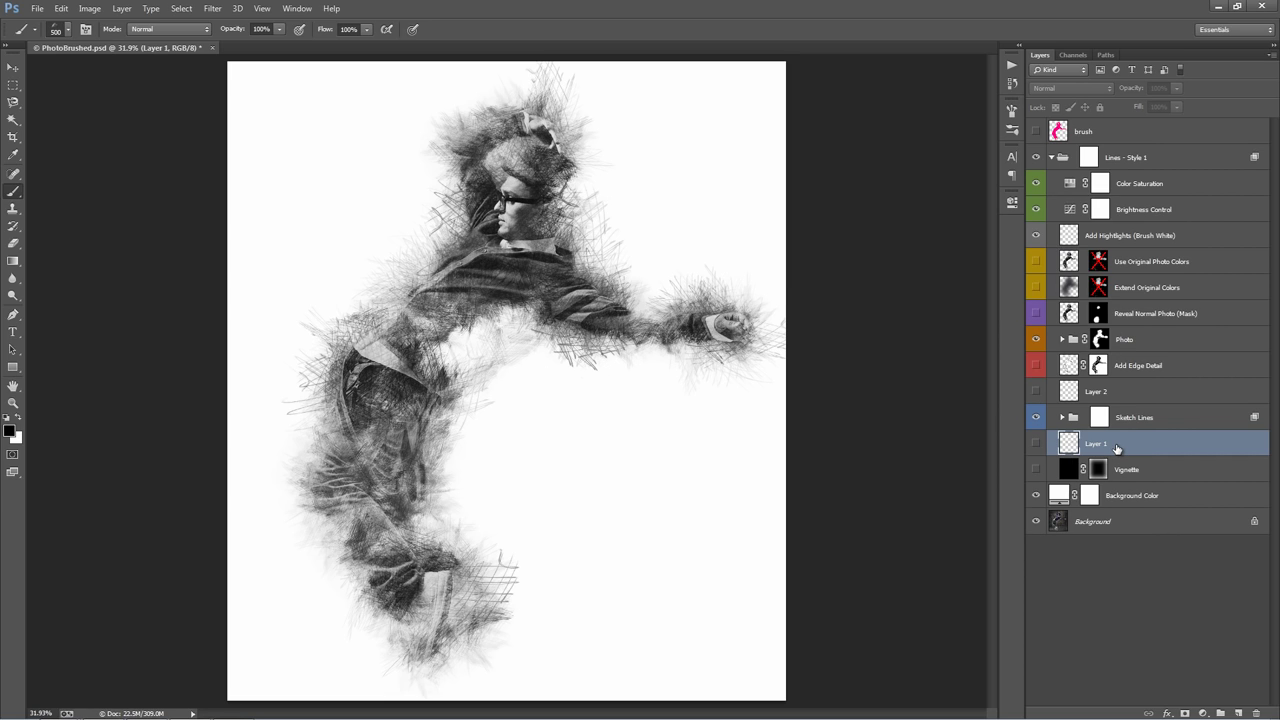
pyautogui.hotkey('ctrl', 'shift', 'alt', 'n')
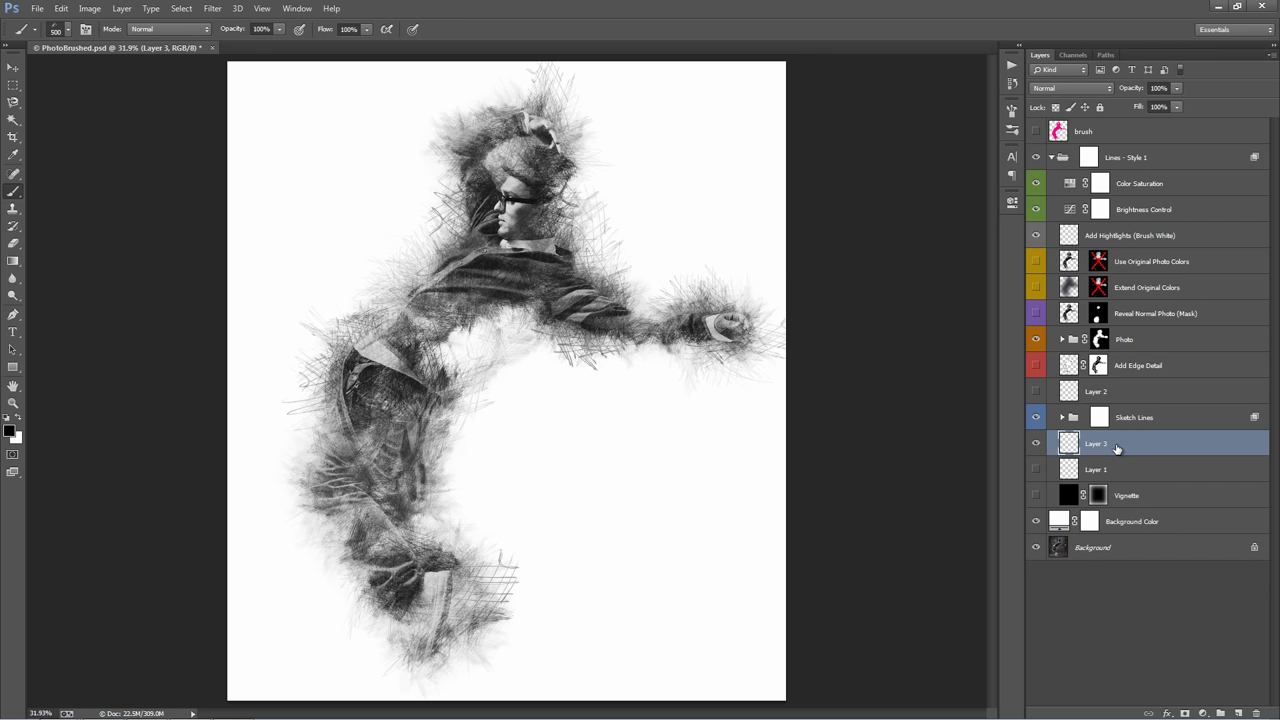
# Try a looping test stroke in the white area with the thin 500 px scatter preset between the 1600 and 1250 px brushes
pyautogui.rightClick(515, 352)
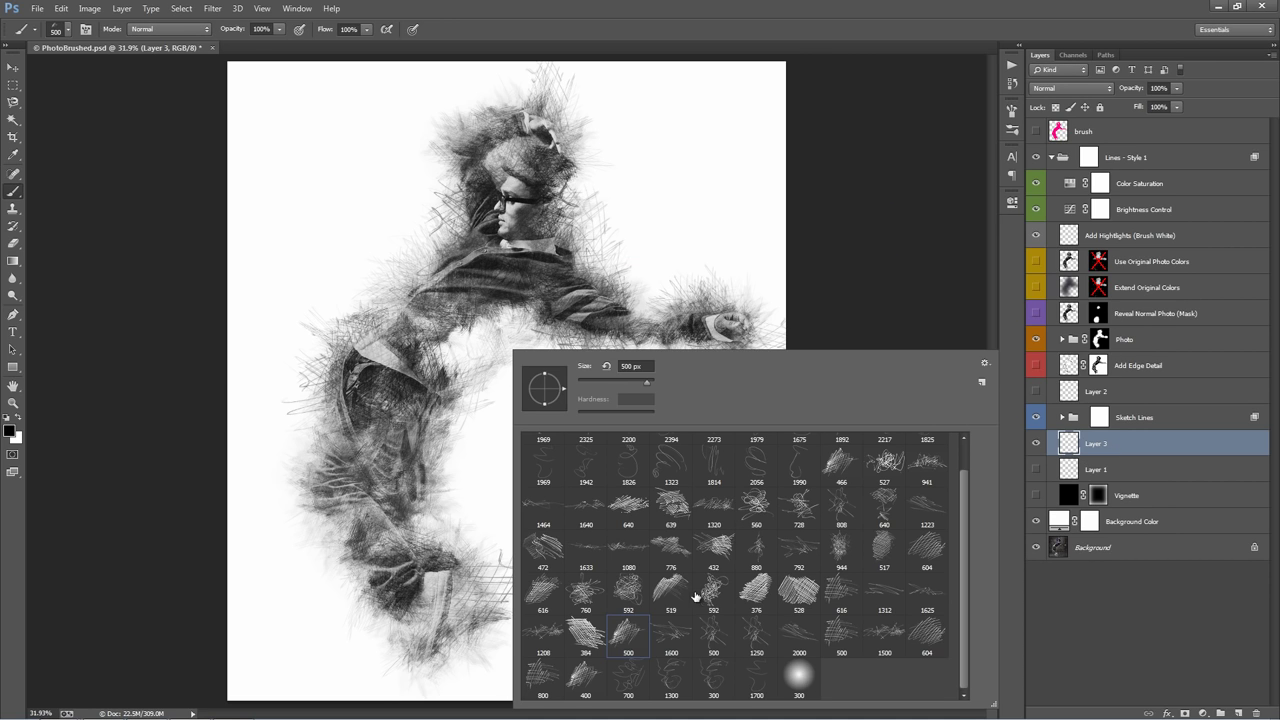
pyautogui.rightClick(428, 183)
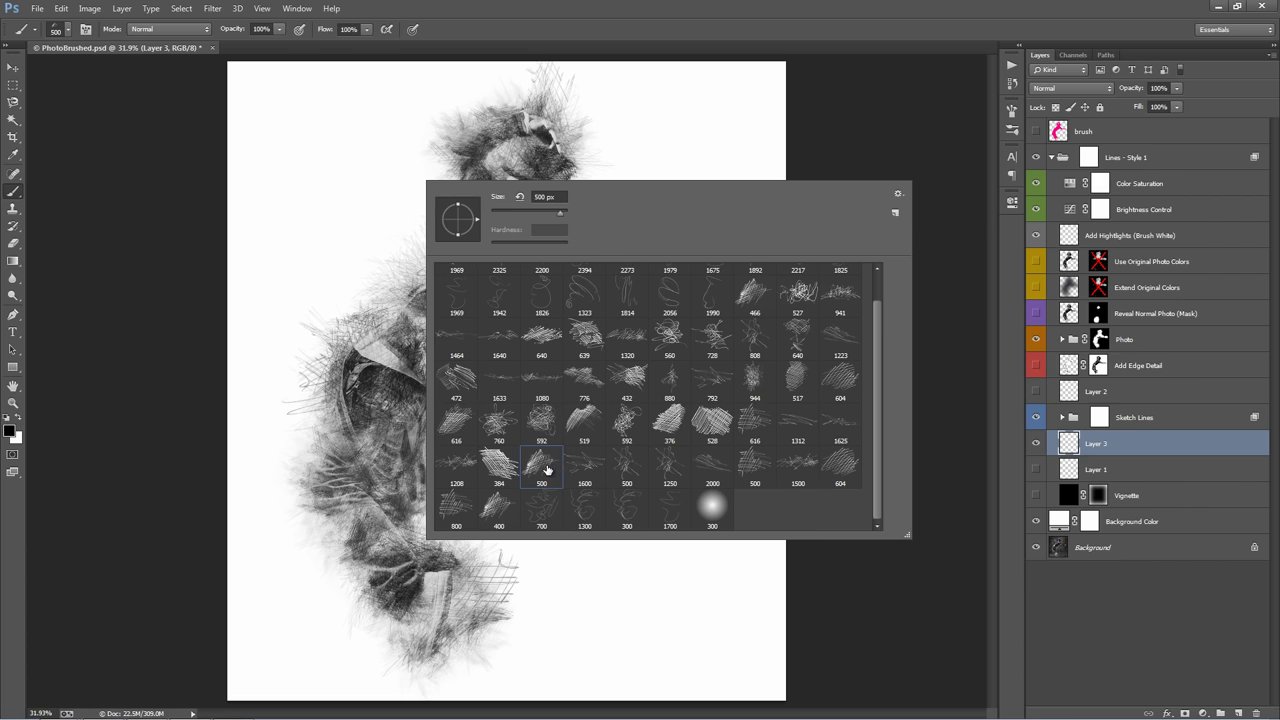
pyautogui.click(677, 517)
pyautogui.doubleClick(626, 466)
pyautogui.moveTo(623, 469)
pyautogui.mouseDown()
pyautogui.moveTo(555, 400)
pyautogui.moveTo(512, 397)
pyautogui.moveTo(515, 425)
pyautogui.moveTo(655, 480)
pyautogui.moveTo(688, 505)
pyautogui.moveTo(690, 525)
pyautogui.moveTo(590, 545)
pyautogui.moveTo(515, 465)
pyautogui.moveTo(508, 410)
pyautogui.moveTo(525, 375)
pyautogui.moveTo(630, 300)
pyautogui.moveTo(670, 205)
pyautogui.moveTo(635, 160)
pyautogui.moveTo(625, 178)
pyautogui.moveTo(663, 295)
pyautogui.moveTo(638, 368)
pyautogui.moveTo(538, 458)
pyautogui.moveTo(555, 525)
pyautogui.moveTo(580, 560)
pyautogui.mouseUp()
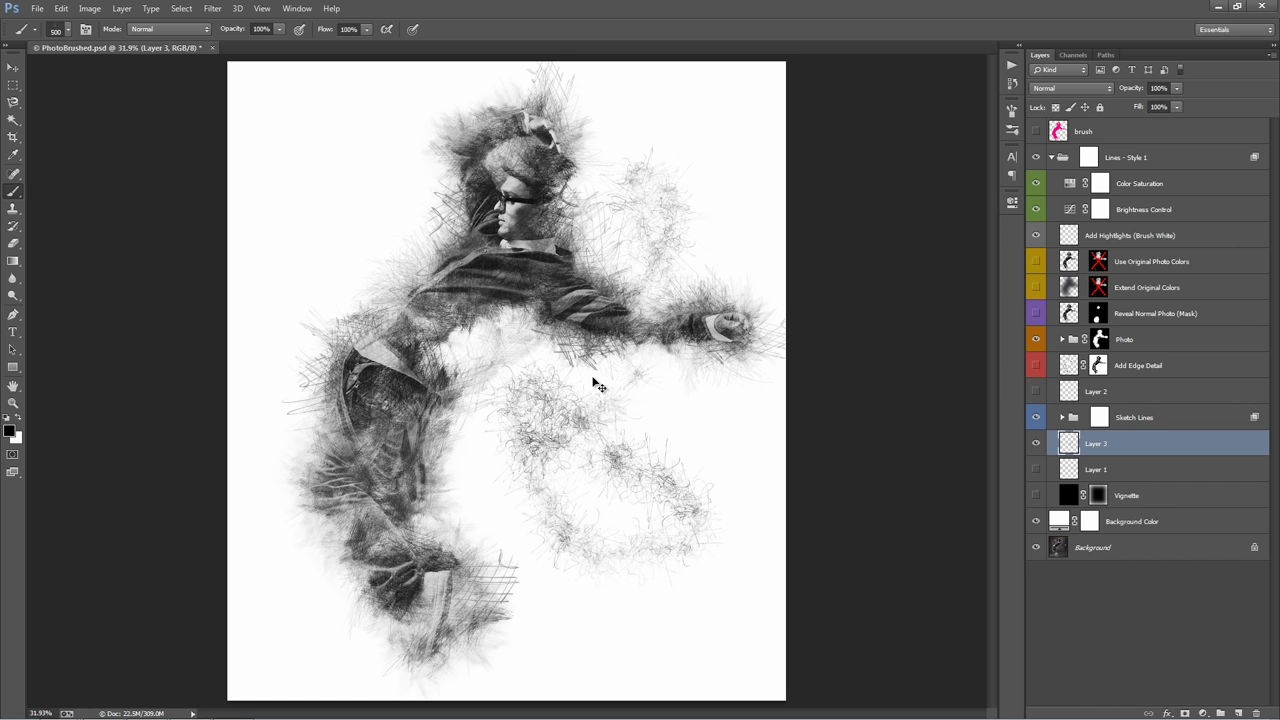
pyautogui.hotkey('ctrl', 'z')
# Try continuous looping strokes in the white area with the 432 px scribble preset
pyautogui.rightClick(598, 362)
pyautogui.scroll(1, 795, 575)
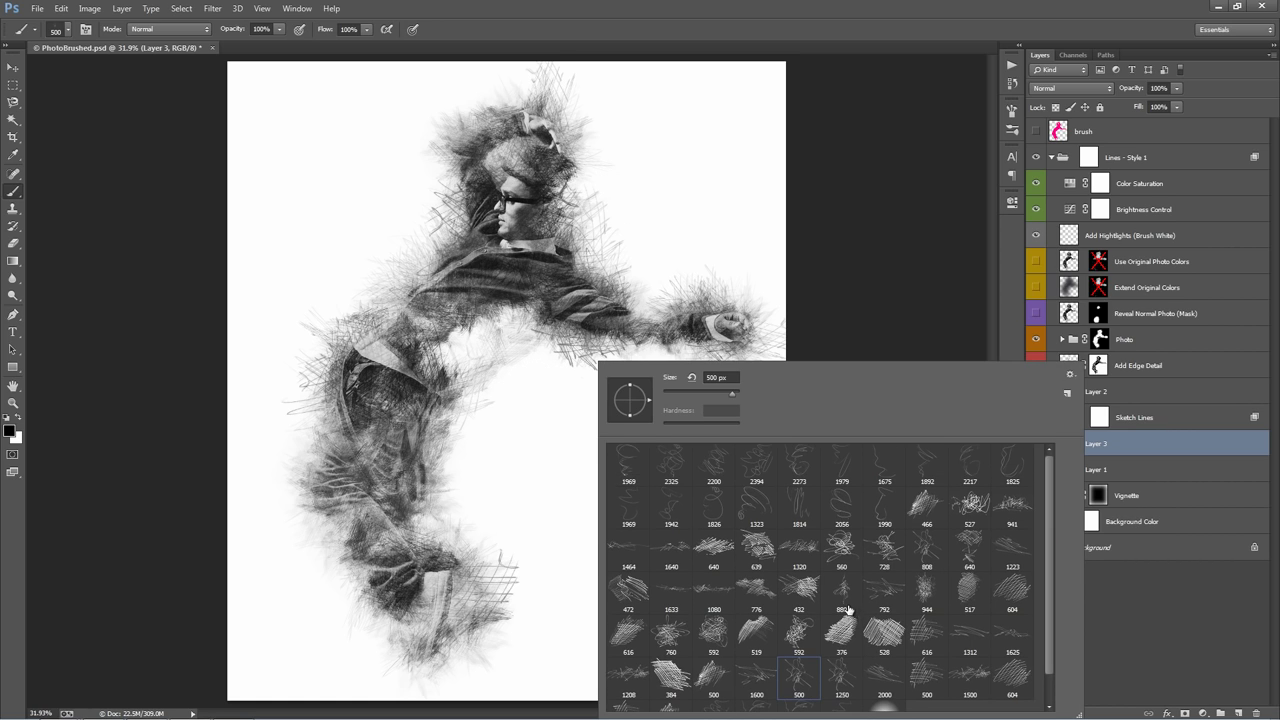
pyautogui.doubleClick(800, 588)
pyautogui.moveTo(628, 466)
pyautogui.mouseDown()
pyautogui.moveTo(600, 430)
pyautogui.moveTo(650, 500)
pyautogui.moveTo(530, 445)
pyautogui.mouseUp()
pyautogui.hotkey('ctrl', 'z')
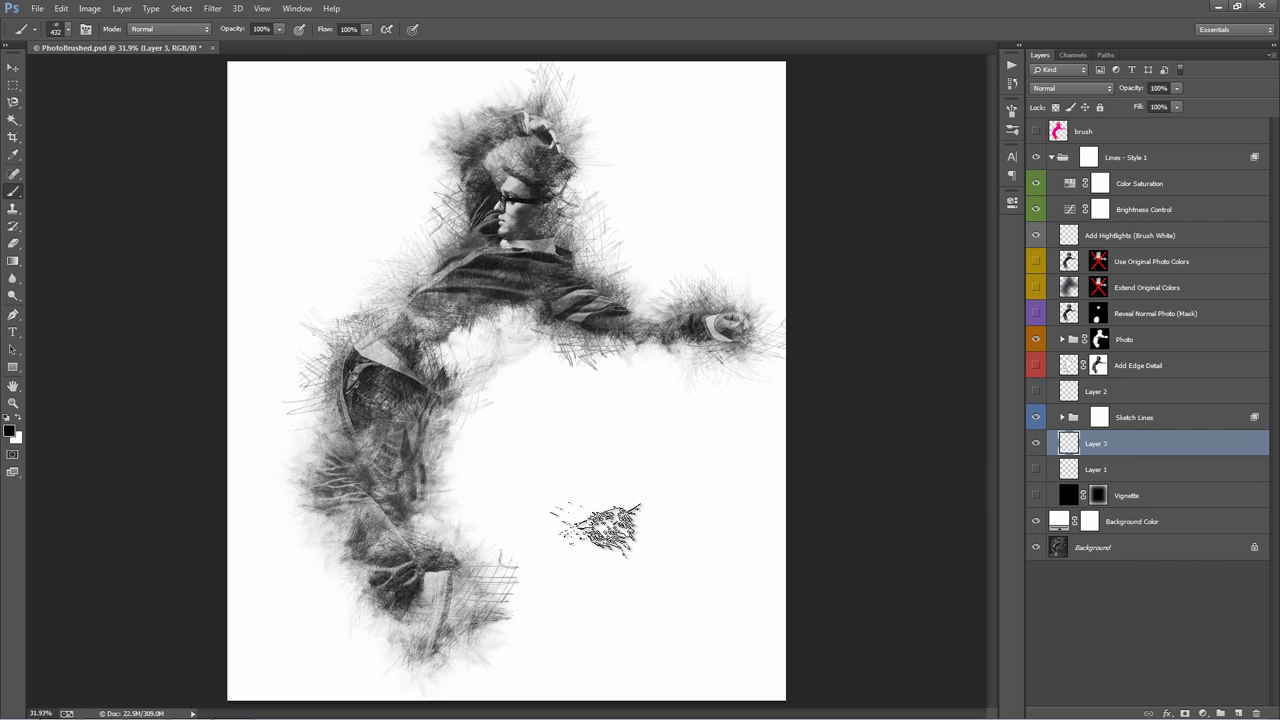
pyautogui.moveTo(600, 529)
pyautogui.mouseDown()
pyautogui.moveTo(598, 420)
pyautogui.moveTo(485, 382)
pyautogui.moveTo(665, 475)
pyautogui.moveTo(552, 458)
pyautogui.mouseUp()
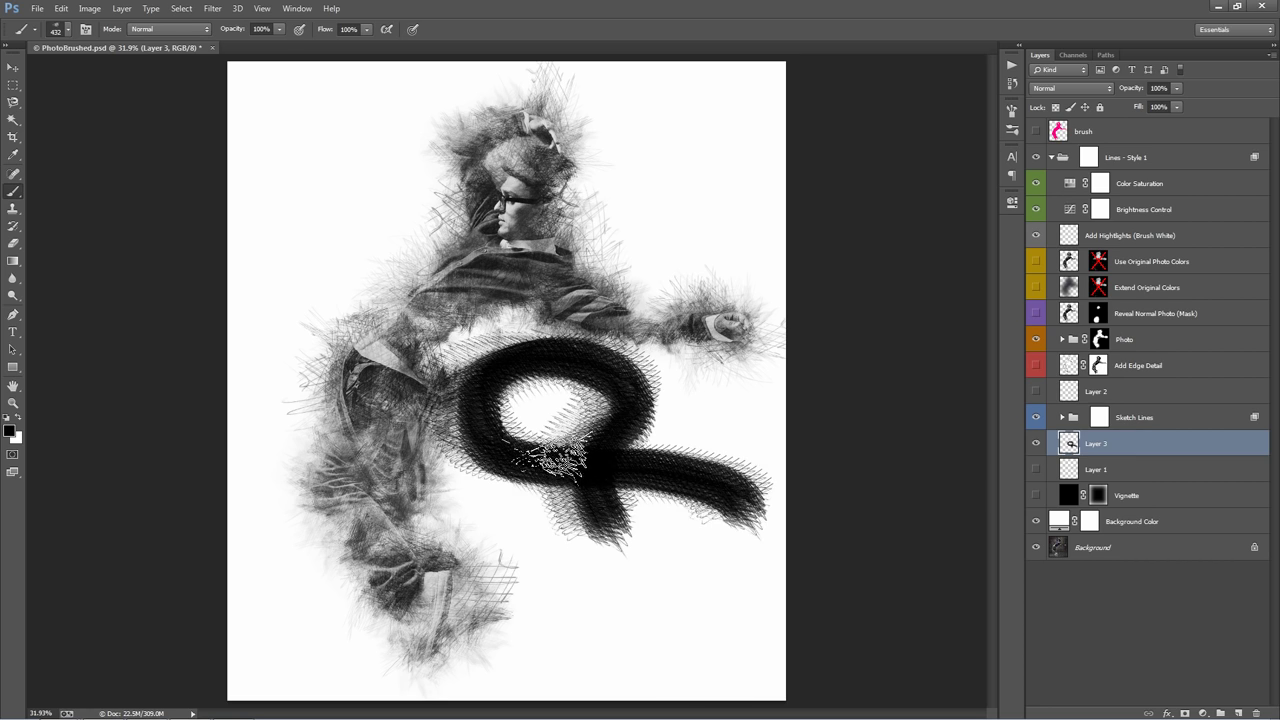
pyautogui.hotkey('ctrl', 'z')
# Try three single stamps of the 432 px scribble brush in the white area beside the body
pyautogui.click(550, 456)
pyautogui.click(645, 428)
pyautogui.click(658, 507)
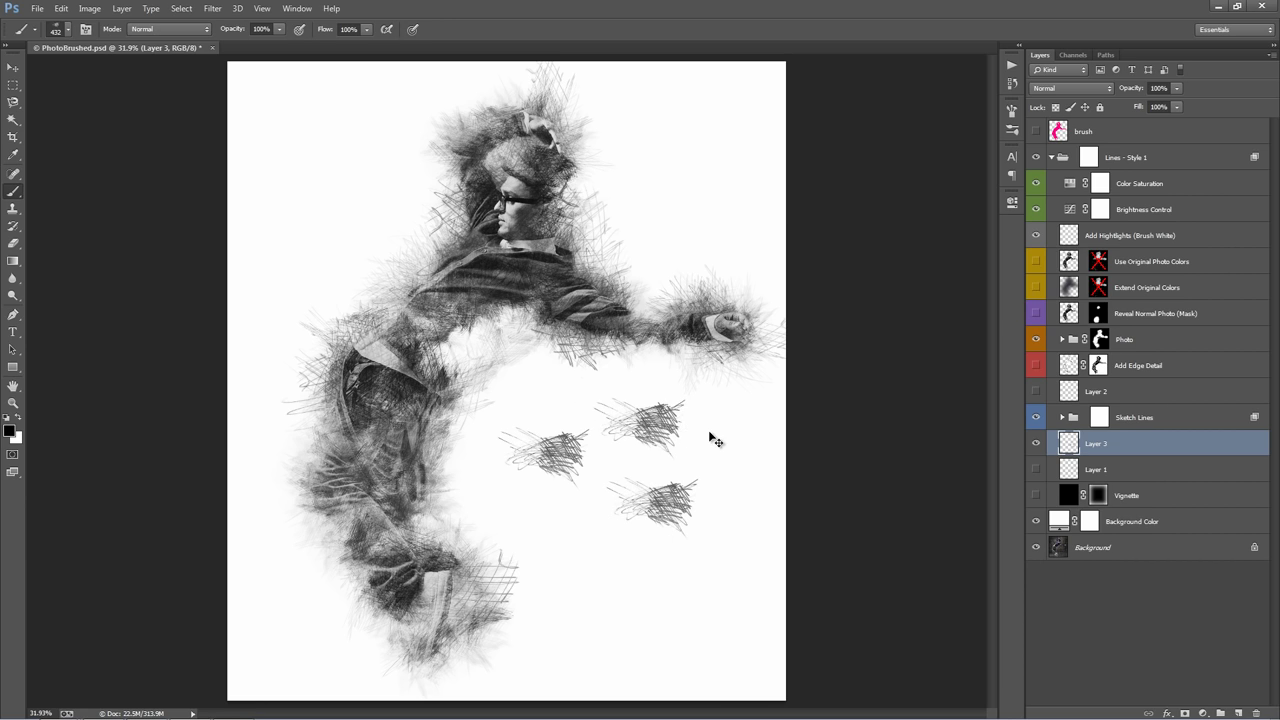
pyautogui.hotkey('ctrl', 'alt', 'z')
pyautogui.hotkey('ctrl', 'alt', 'z')
pyautogui.hotkey('ctrl', 'alt', 'z')
# Try strokes with the 1500 px sketch-line preset across the white area and the figure
pyautogui.rightClick(505, 342)
pyautogui.scroll(-1, 735, 607)
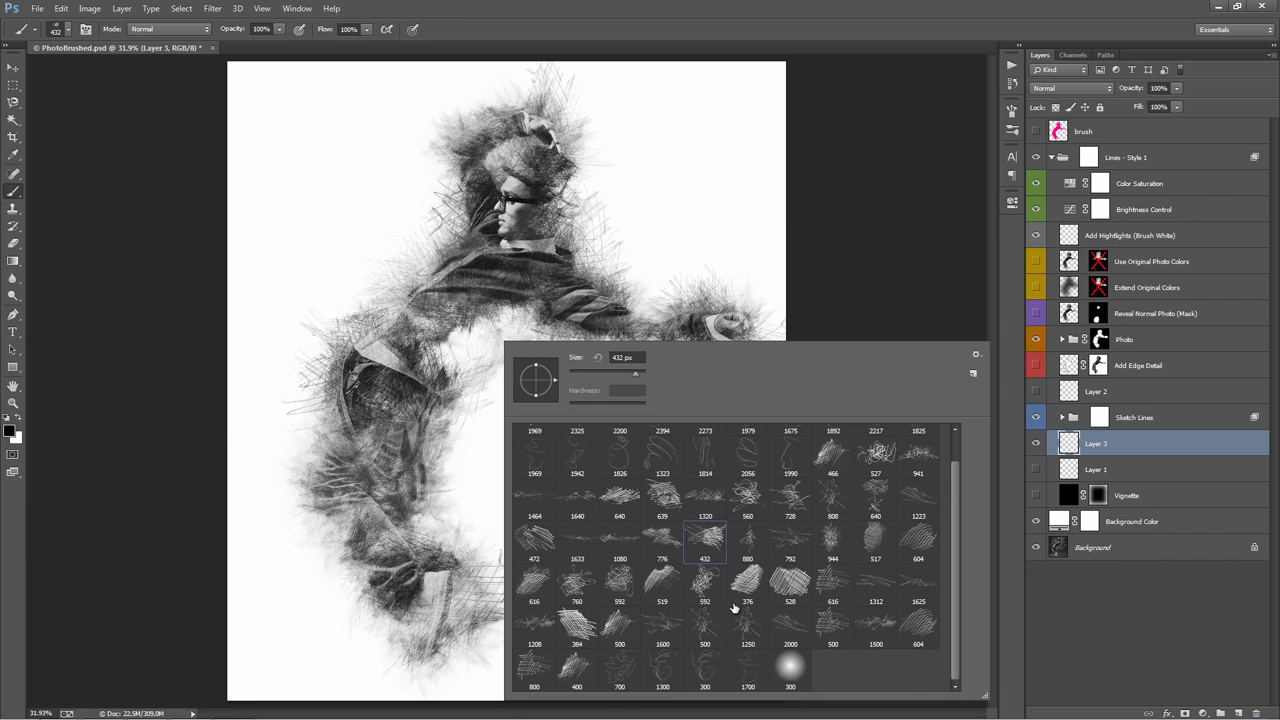
pyautogui.doubleClick(876, 625)
pyautogui.moveTo(655, 510); pyautogui.dragTo(596, 390)
pyautogui.moveTo(540, 350)
pyautogui.mouseDown()
pyautogui.moveTo(473, 274)
pyautogui.moveTo(351, 184)
pyautogui.moveTo(374, 240)
pyautogui.mouseUp()
pyautogui.hotkey('ctrl', 'z')
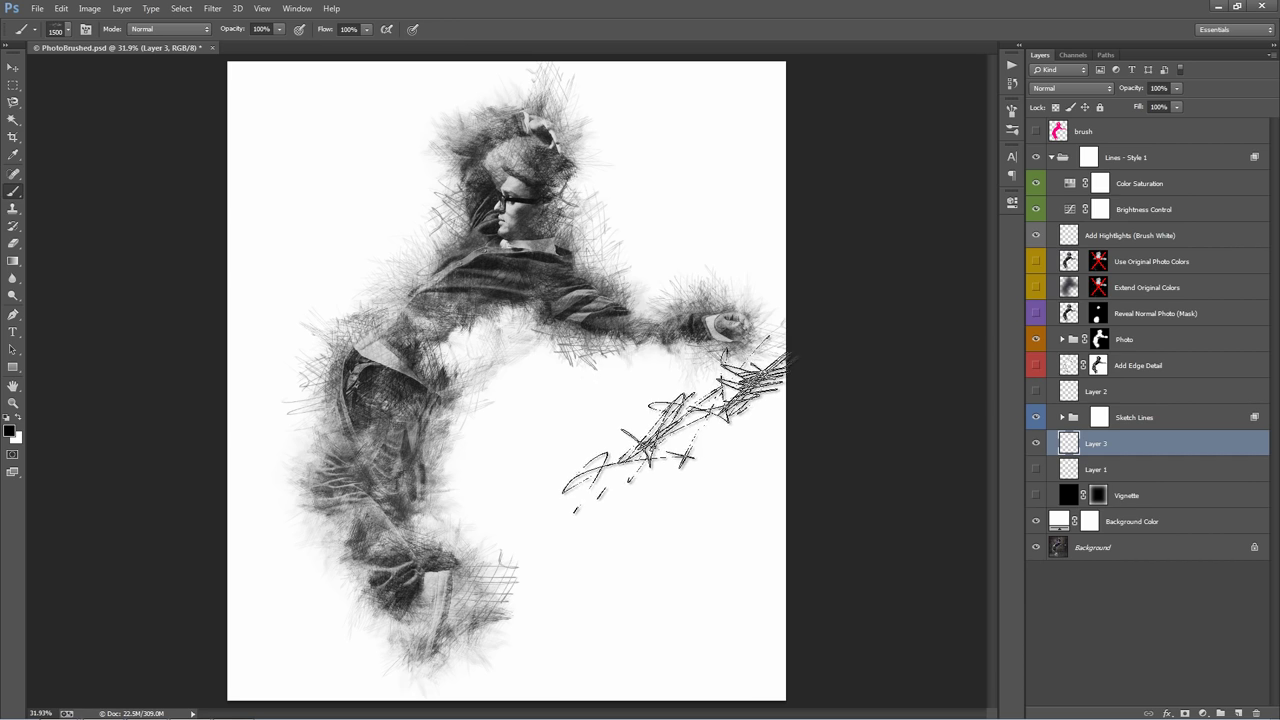
# Collapse the Lines - Style 1 group and toggle it and Background Color off and on to compare with the original photo
pyautogui.press('v')
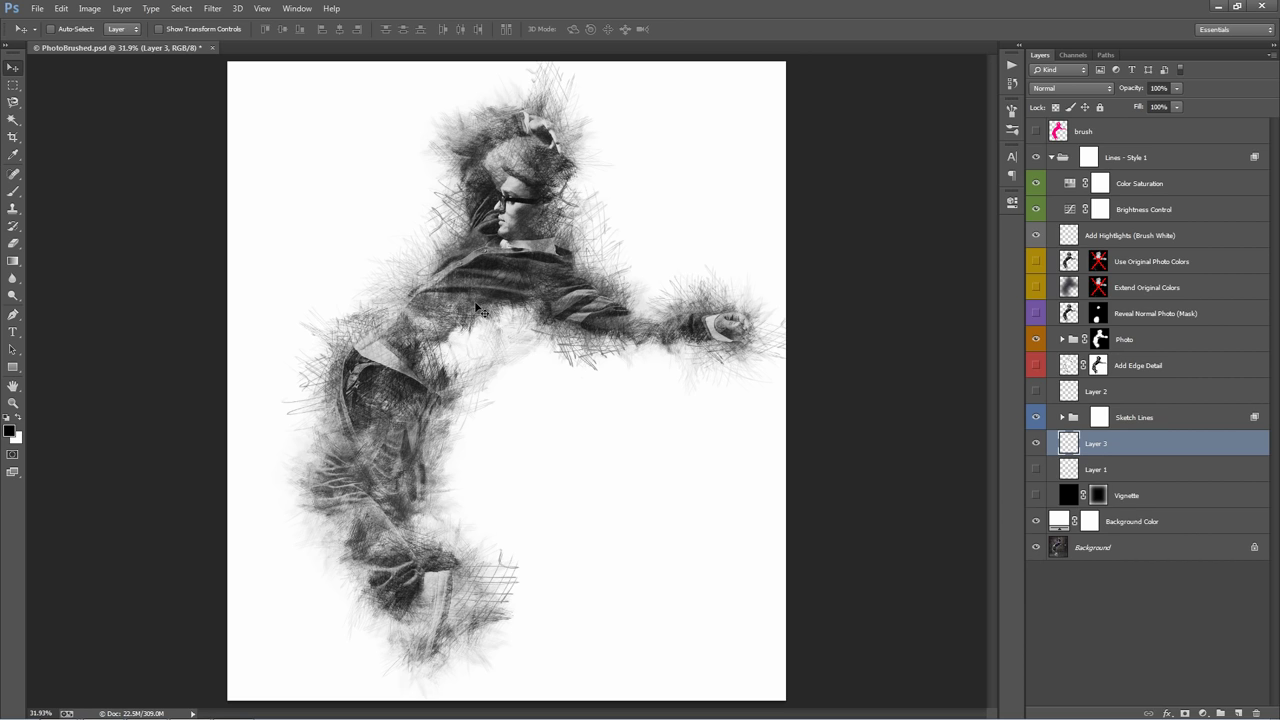
pyautogui.click(1054, 160)
pyautogui.moveTo(1036, 157); pyautogui.dragTo(1040, 181)
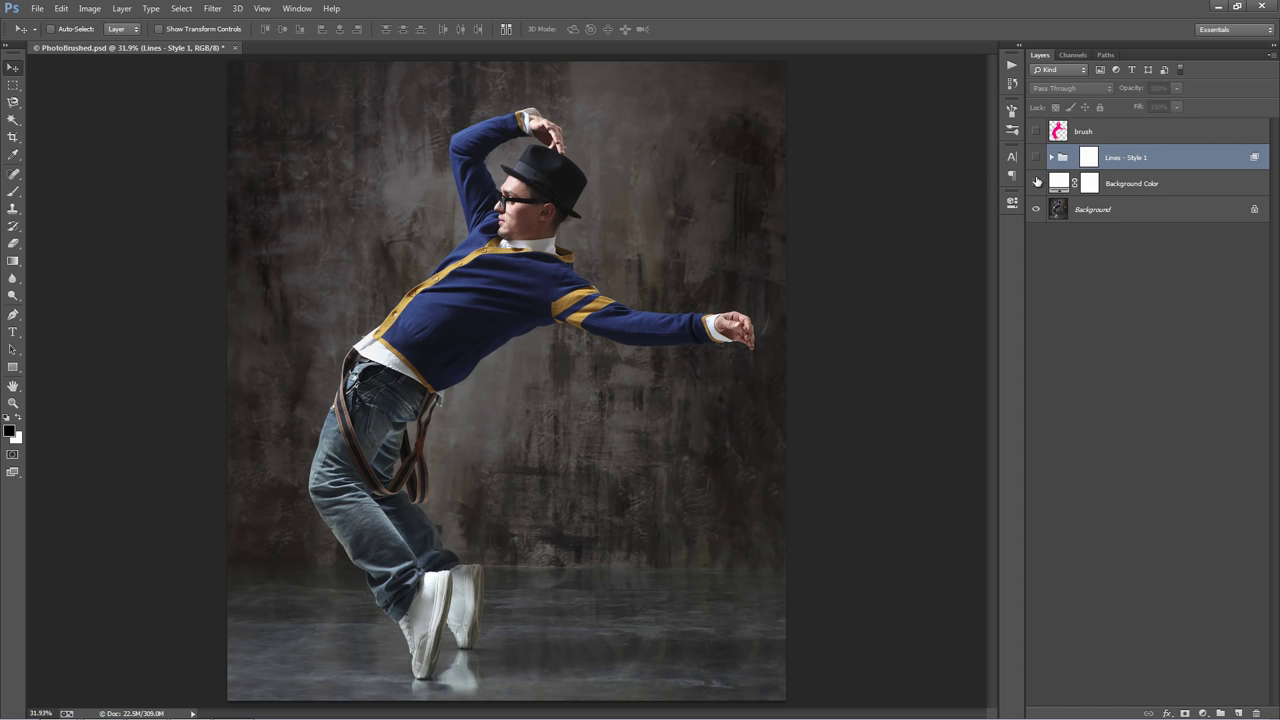
pyautogui.moveTo(1037, 180)
pyautogui.mouseDown()
pyautogui.moveTo(1036, 157)
pyautogui.moveTo(1037, 177)
pyautogui.mouseUp()
pyautogui.click(1036, 159)
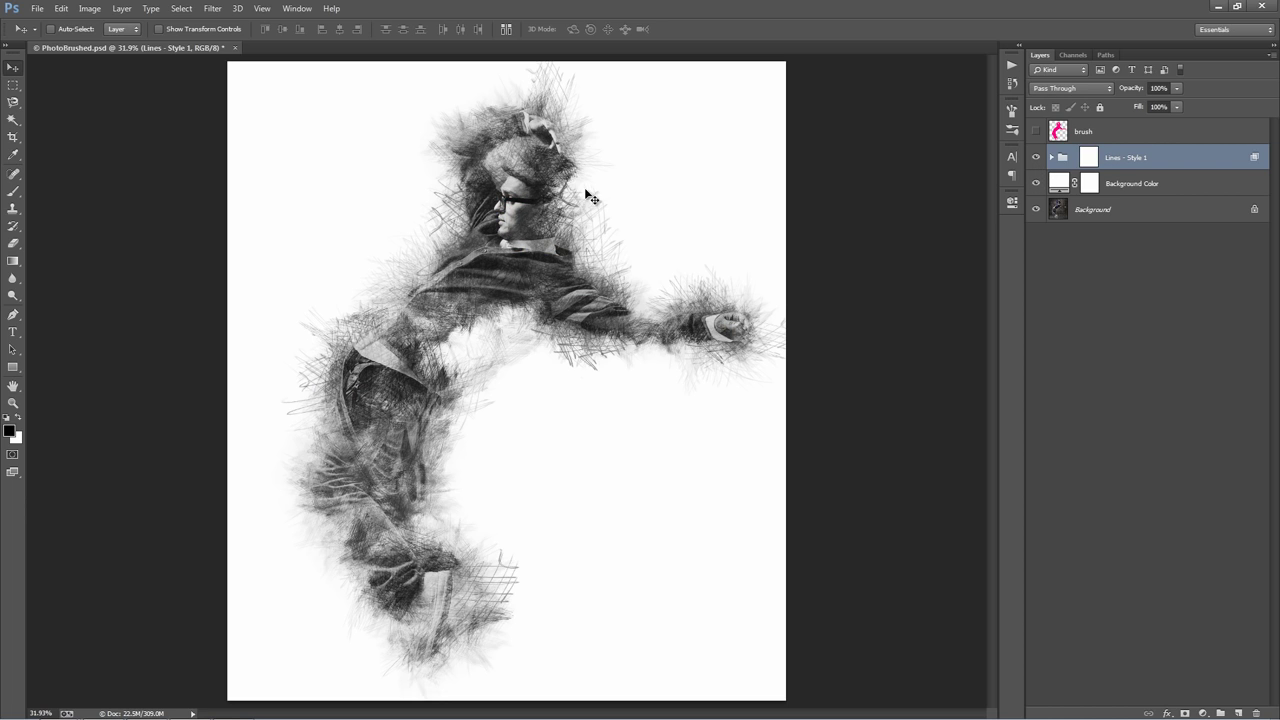
# Select Layer 3 inside the Lines - Style 1 group and choose the dense 400 px scribble preset for the Brush tool
pyautogui.click(1052, 157)
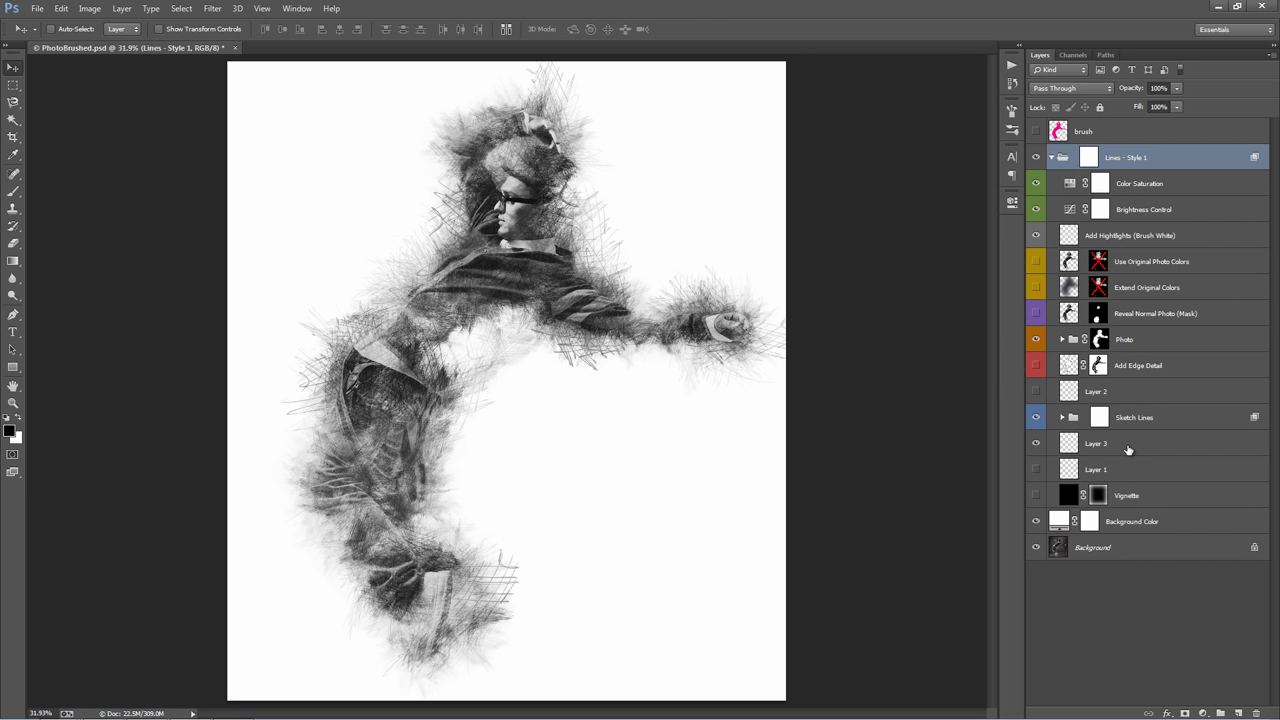
pyautogui.click(1095, 449)
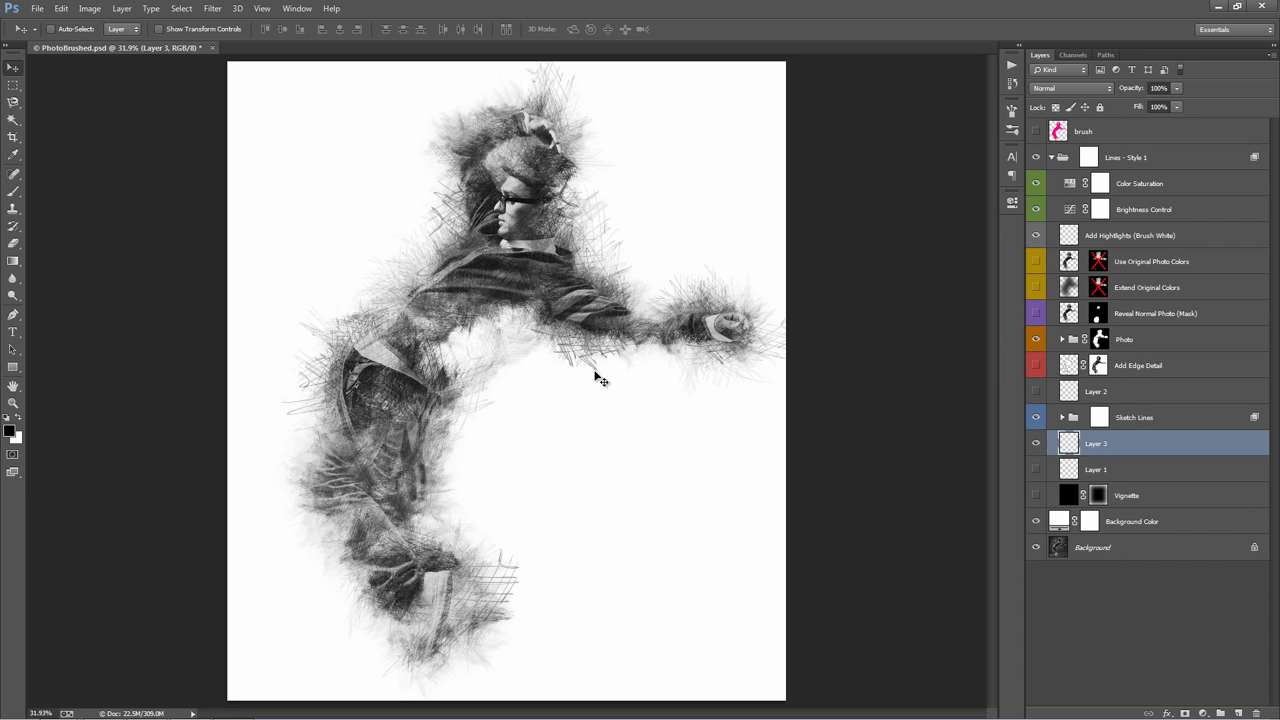
pyautogui.press('b')
pyautogui.rightClick(530, 370)
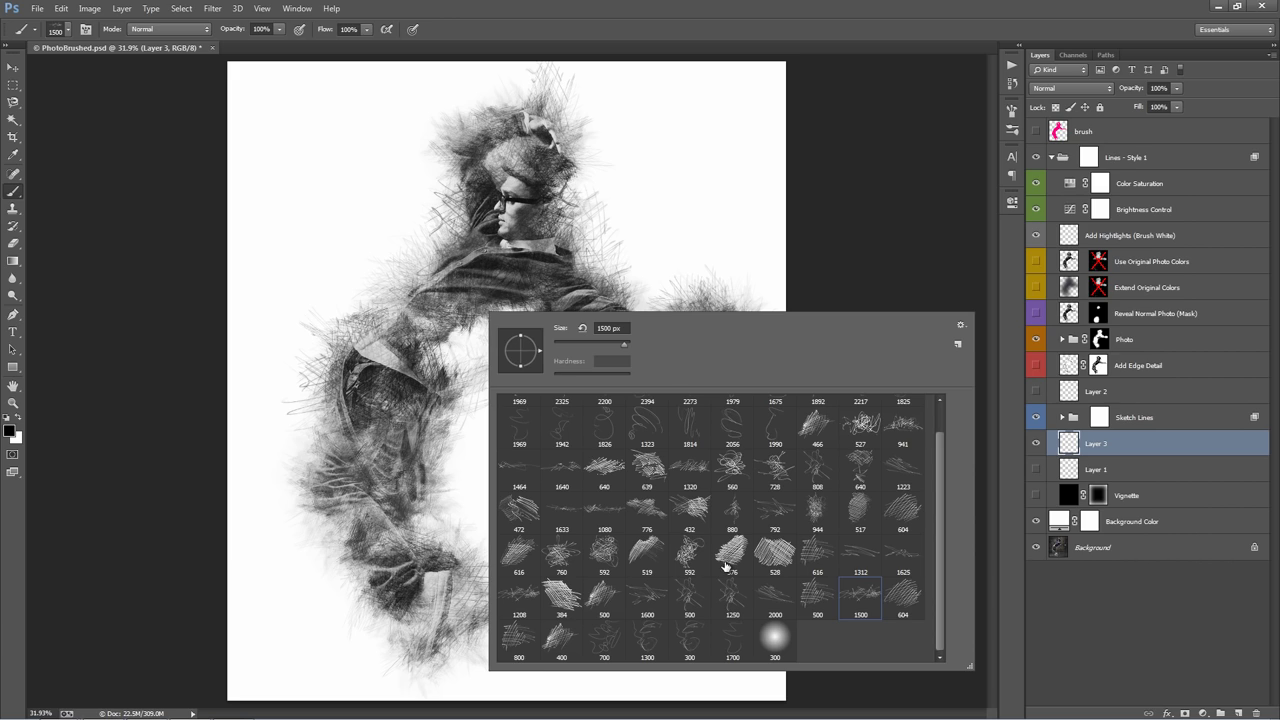
pyautogui.click(603, 603)
pyautogui.click(860, 598)
pyautogui.click(628, 608)
pyautogui.doubleClick(561, 646)
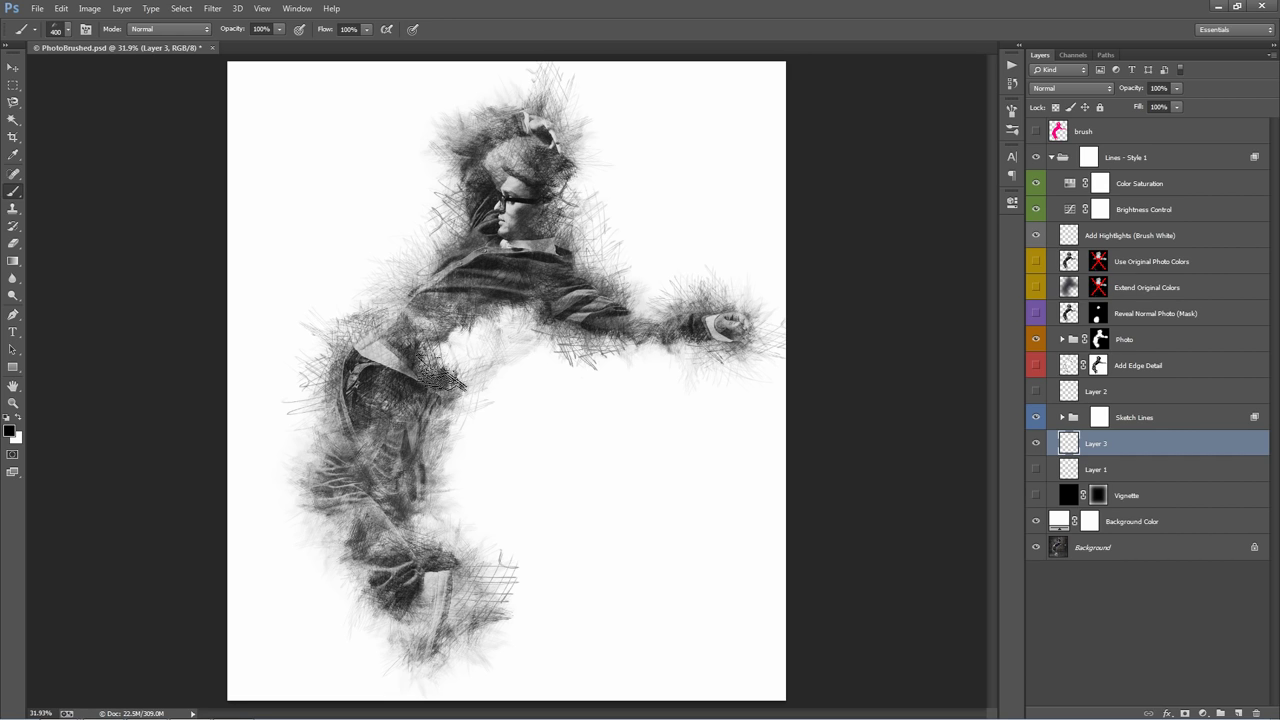
# Brush black scribble strokes on Layer 3 over the torso's pale underside, along the outstretched forearm and behind the head
pyautogui.moveTo(485, 340)
pyautogui.mouseDown()
pyautogui.moveTo(522, 313)
pyautogui.moveTo(480, 348)
pyautogui.moveTo(520, 320)
pyautogui.moveTo(472, 375)
pyautogui.moveTo(527, 320)
pyautogui.moveTo(452, 385)
pyautogui.moveTo(447, 400)
pyautogui.moveTo(512, 325)
pyautogui.moveTo(457, 430)
pyautogui.moveTo(532, 335)
pyautogui.moveTo(500, 390)
pyautogui.moveTo(474, 382)
pyautogui.moveTo(494, 325)
pyautogui.moveTo(424, 360)
pyautogui.moveTo(500, 325)
pyautogui.mouseUp()
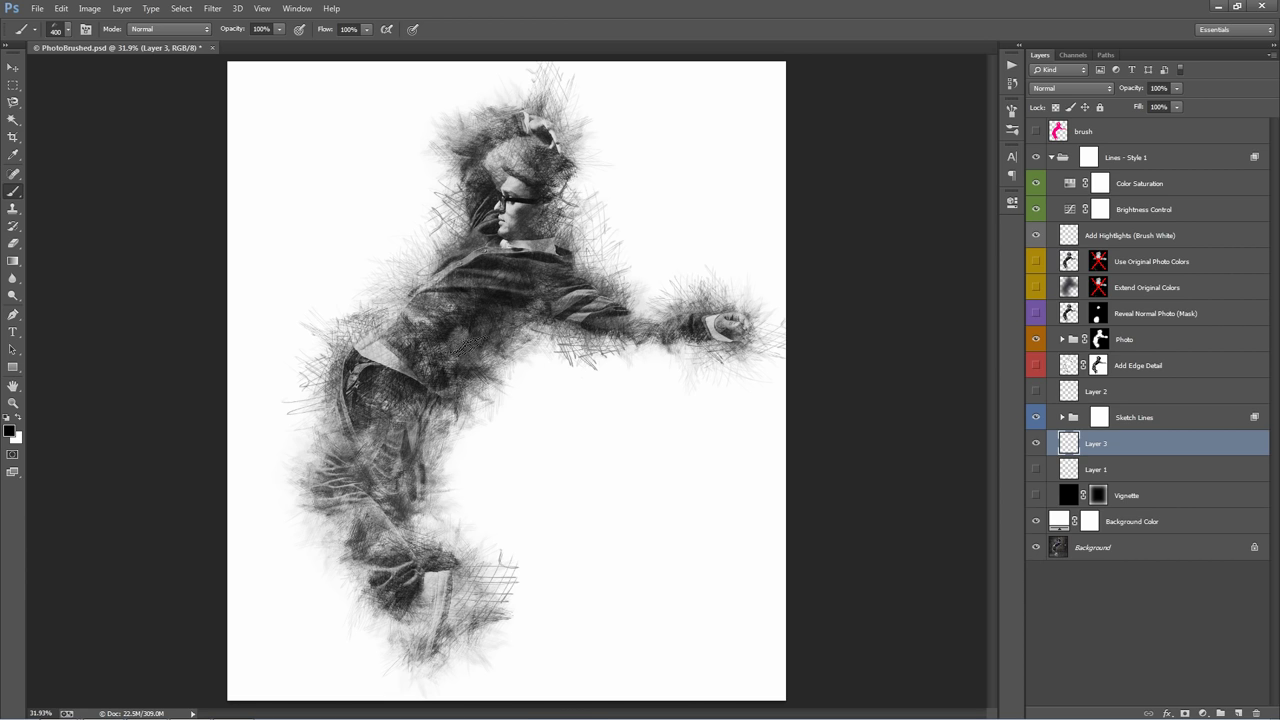
pyautogui.moveTo(685, 325)
pyautogui.mouseDown()
pyautogui.moveTo(600, 320)
pyautogui.moveTo(565, 175)
pyautogui.moveTo(565, 205)
pyautogui.mouseUp()
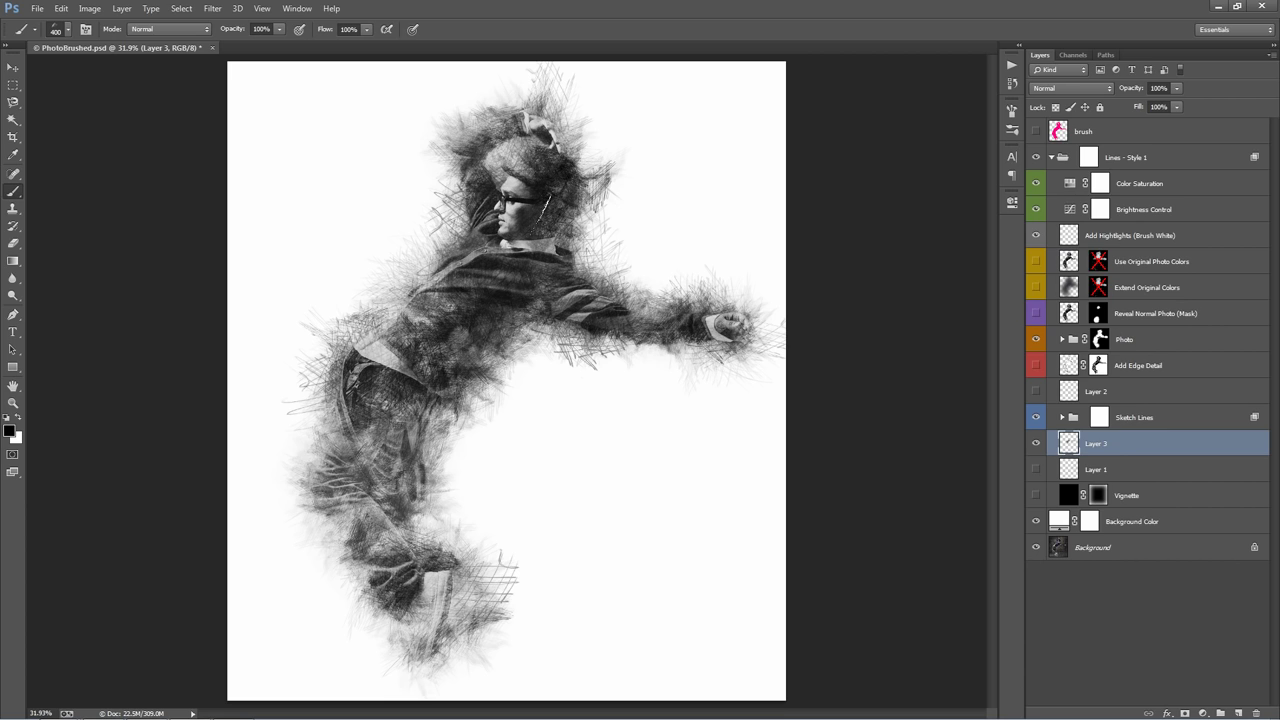
pyautogui.press('v')
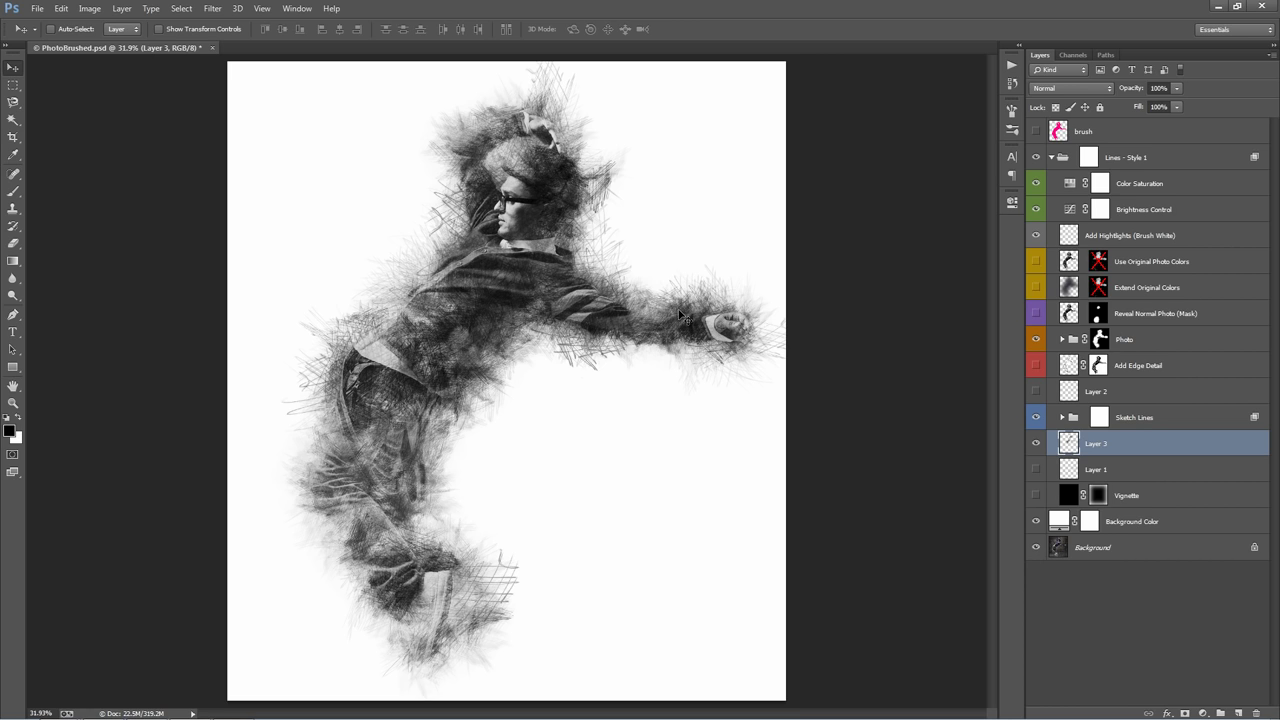
pyautogui.press('b')
pyautogui.rightClick(520, 208)
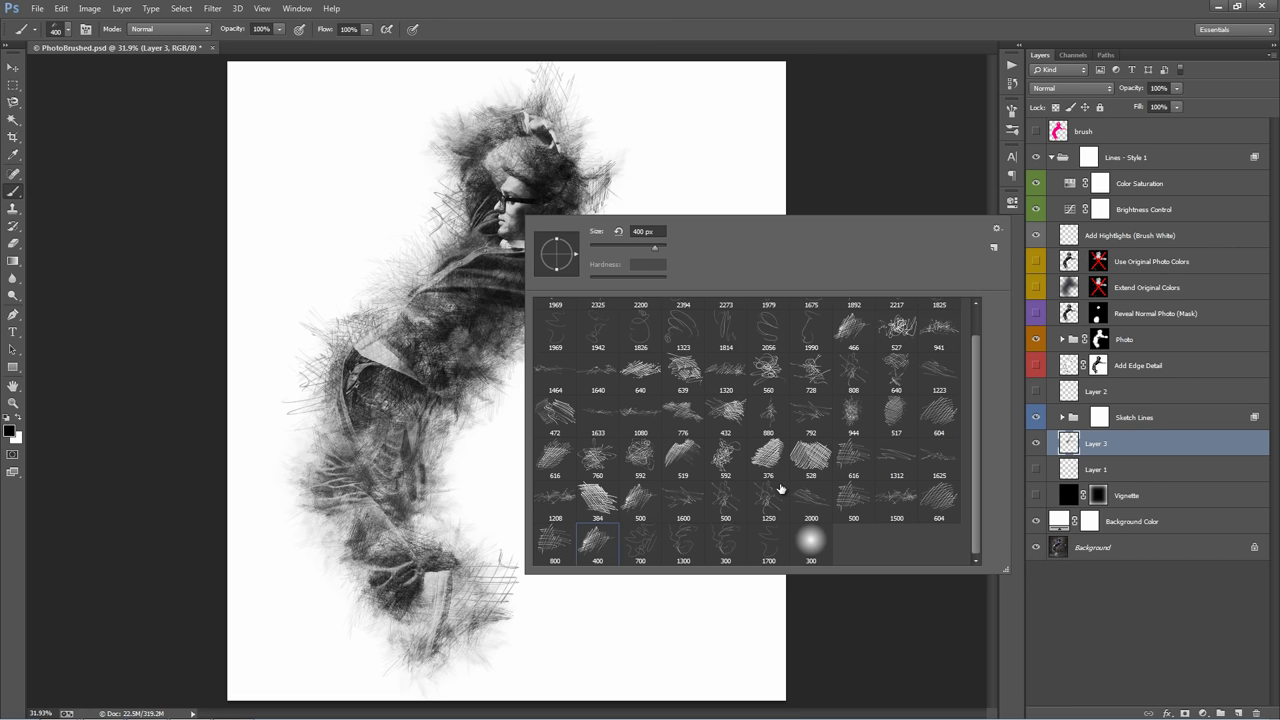
pyautogui.click(1100, 410)
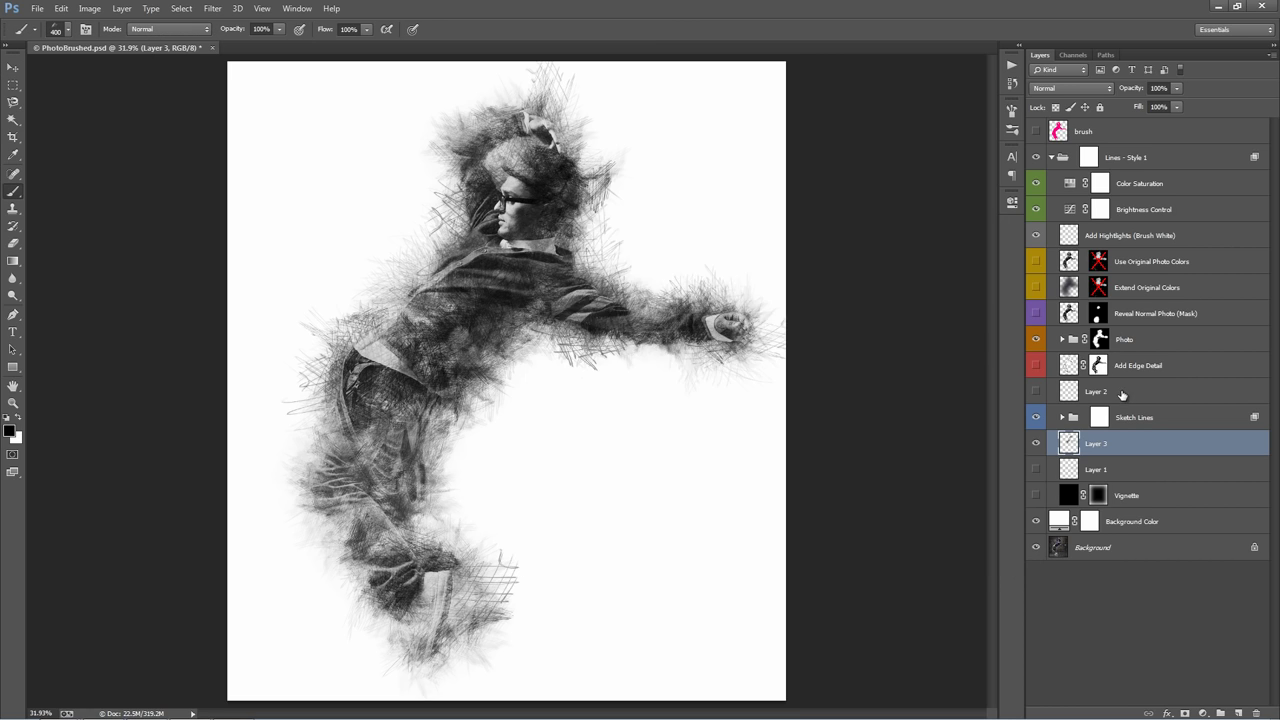
# Make Layer 2 and Layer 1 visible again and collapse the Lines - Style 1 group
pyautogui.click(1063, 392)
pyautogui.click(1037, 392)
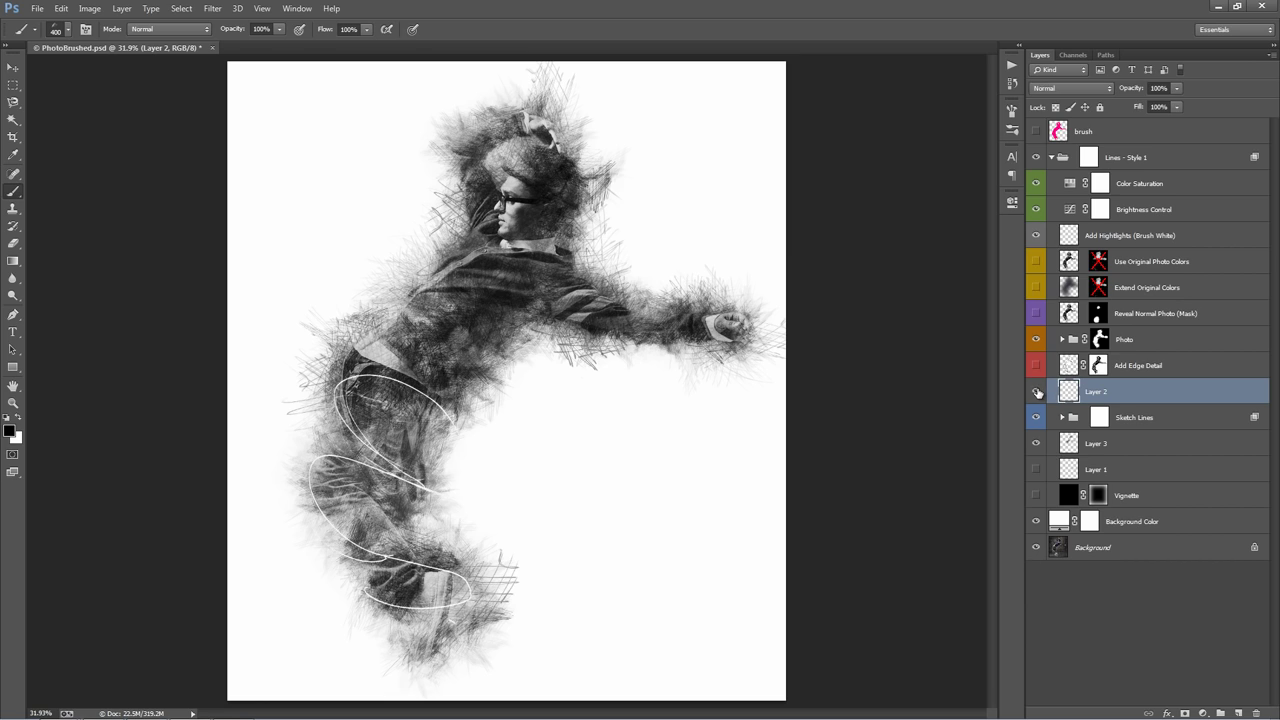
pyautogui.click(1037, 469)
pyautogui.press('v')
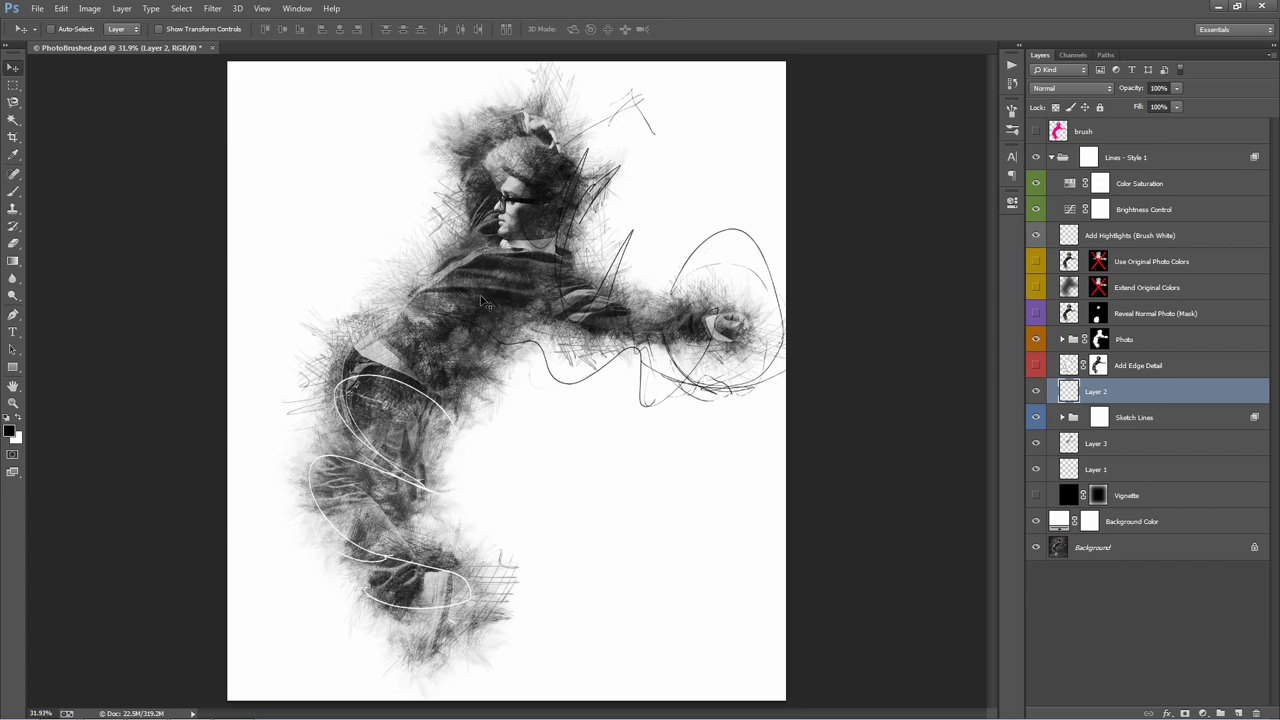
pyautogui.moveTo(1037, 289)
pyautogui.mouseDown()
pyautogui.moveTo(1038, 264)
pyautogui.moveTo(1037, 289)
pyautogui.mouseUp()
pyautogui.click(1052, 157)
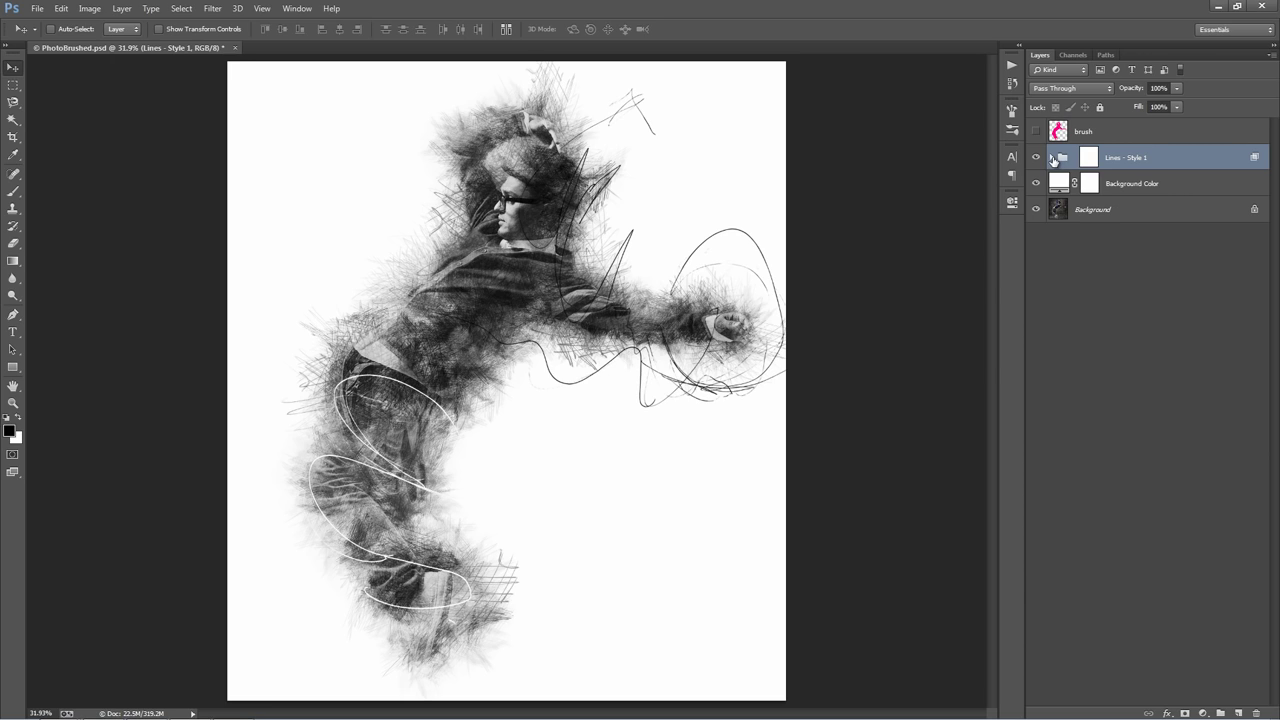